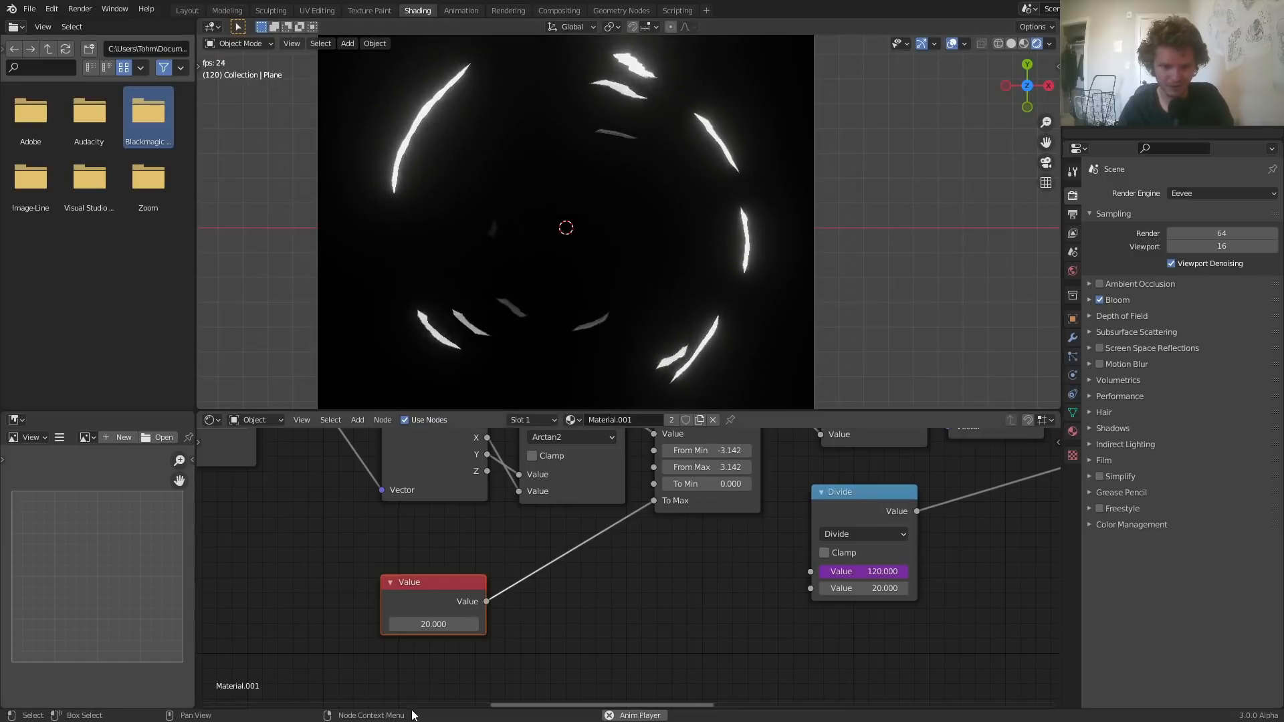
Set the Value node that feeds the To Max input of the Map Range node to 500
click(428, 623)
text(100)
key(BackSpace)
key(BackSpace)
key(BackSpace)
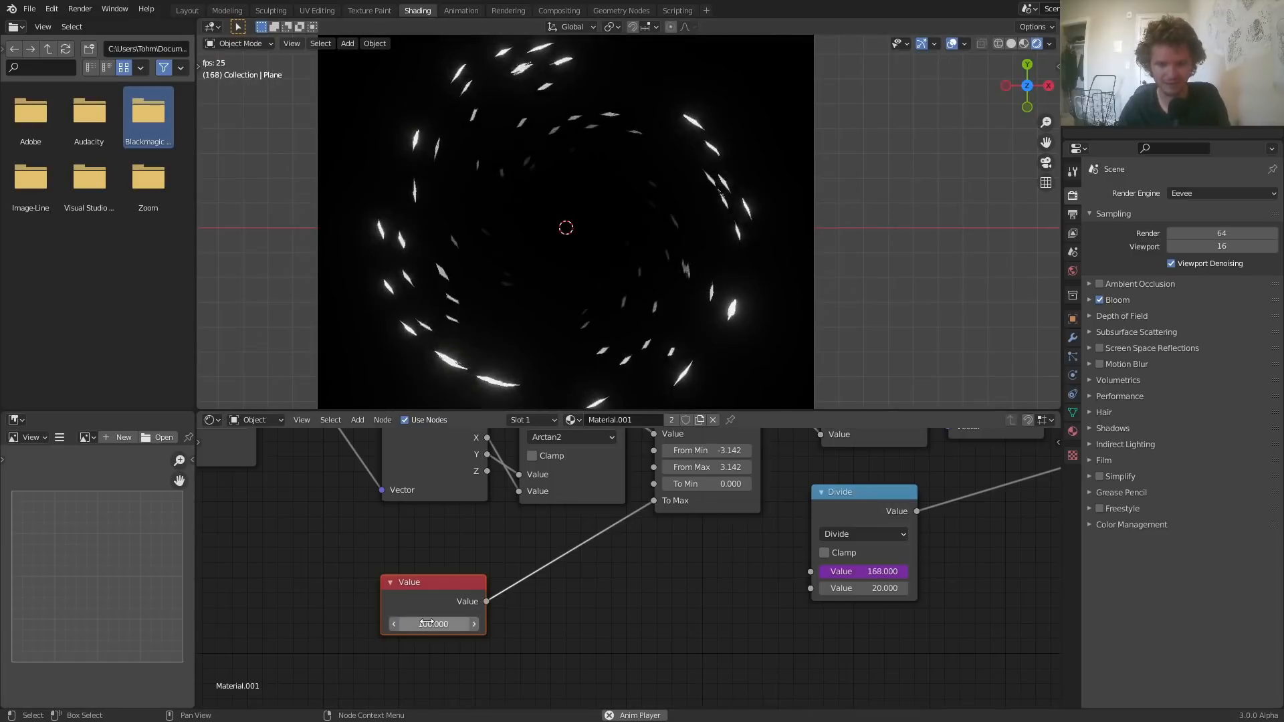
text(500)
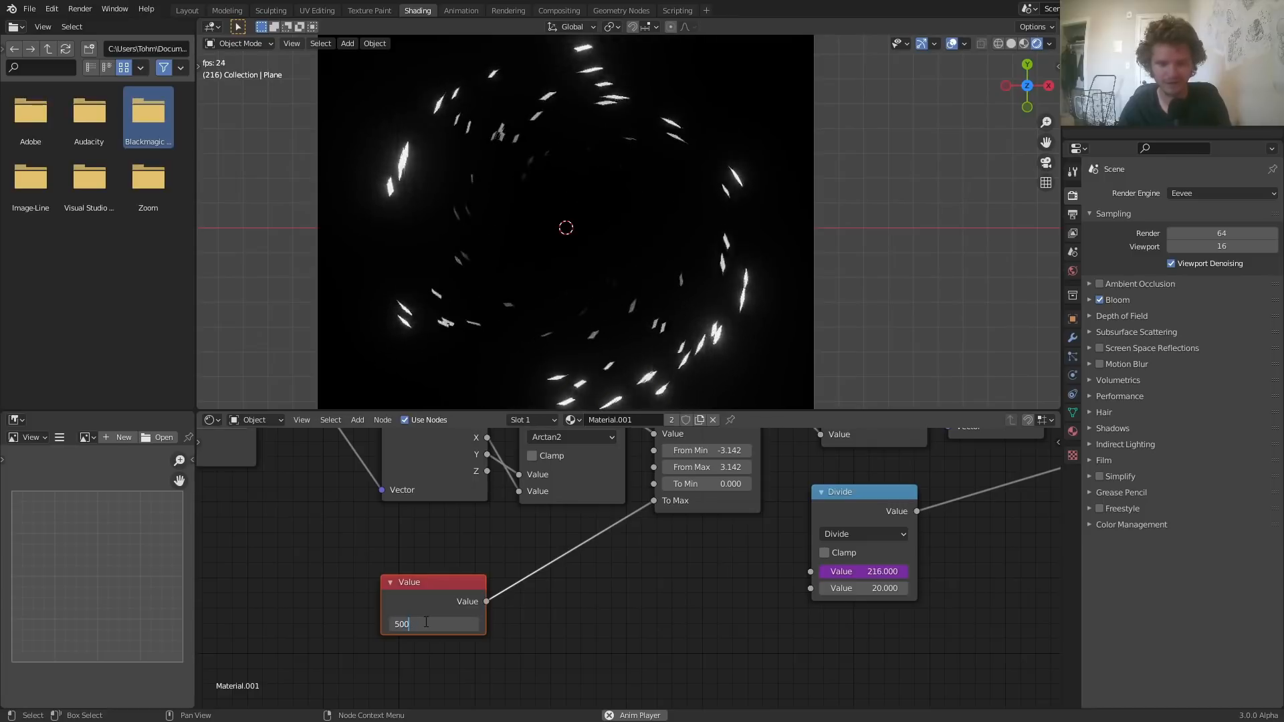
key(Return)
scroll(629, 564, down, 1)
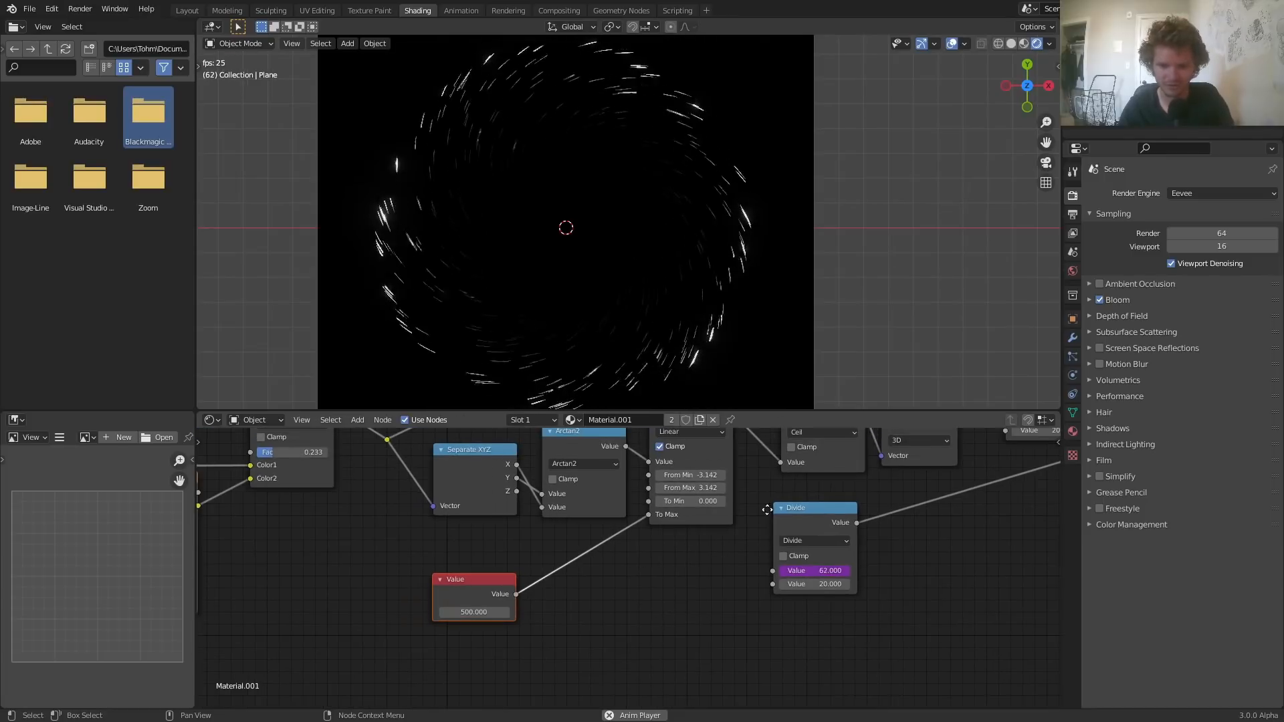
Start a new file from the General template
middle_drag(707, 500, 393, 580)
middle_drag(772, 540, 381, 613)
shift+drag(729, 594, 770, 586)
key(ctrl+z)
key(ctrl+n)
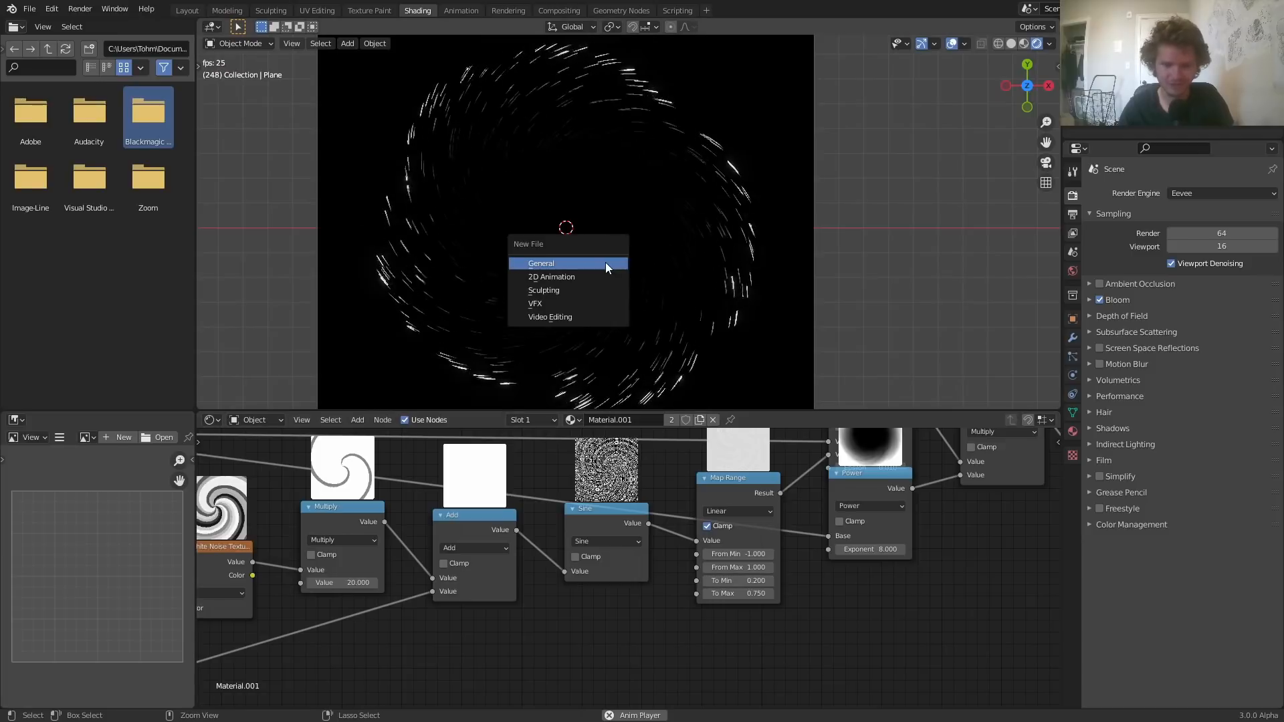
click(605, 262)
click(687, 387)
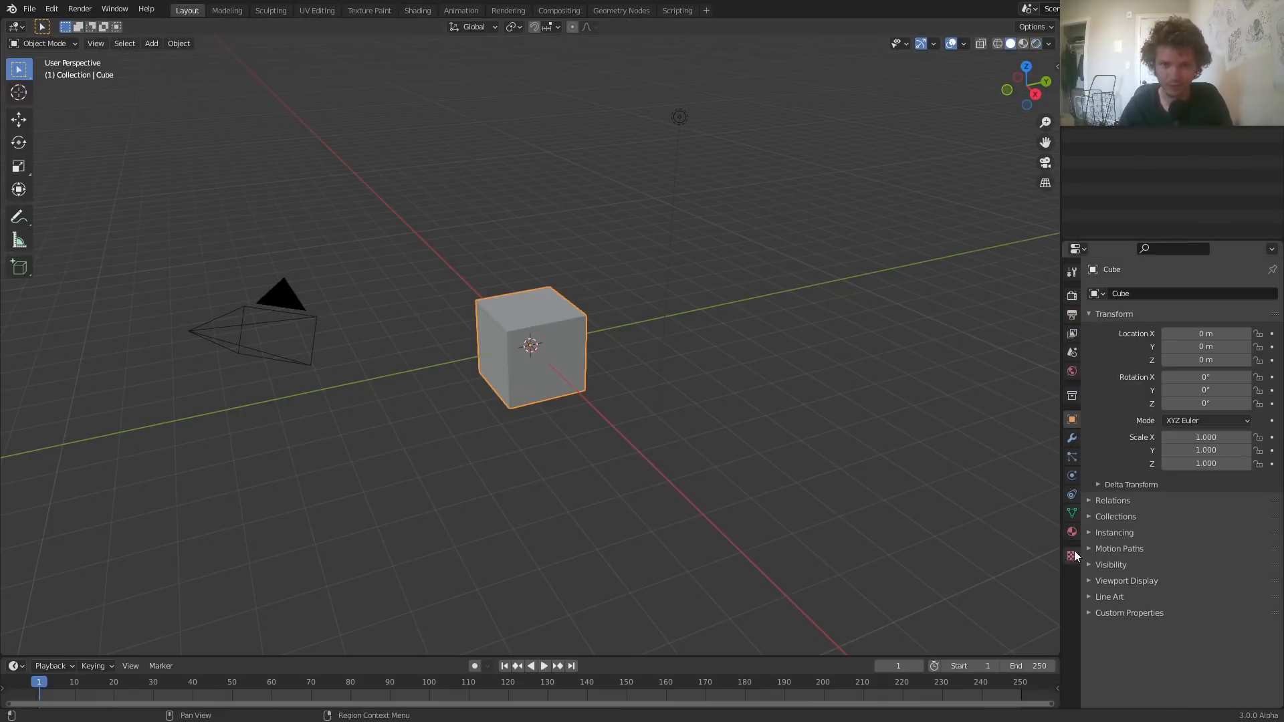
Delete all the default objects in the scene and add a mesh plane at the origin
key(a)
key(x)
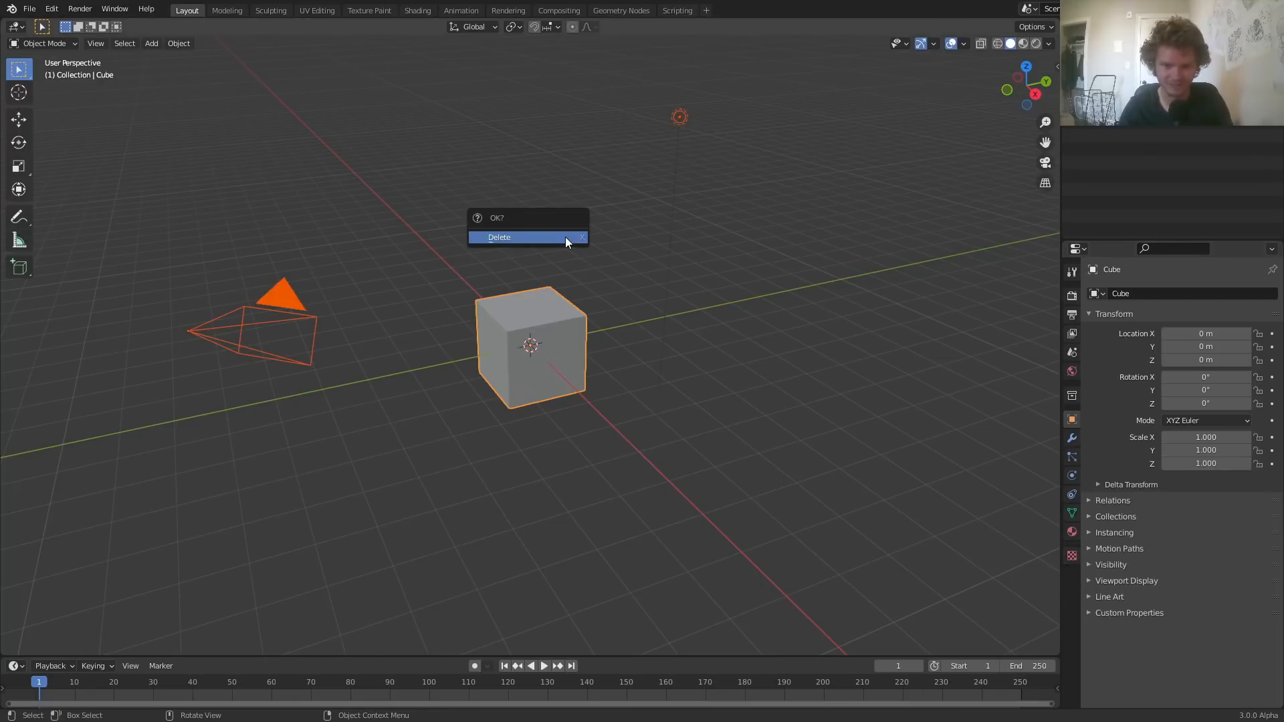
click(564, 238)
key(shift+a)
mouse_move(563, 236)
click(634, 236)
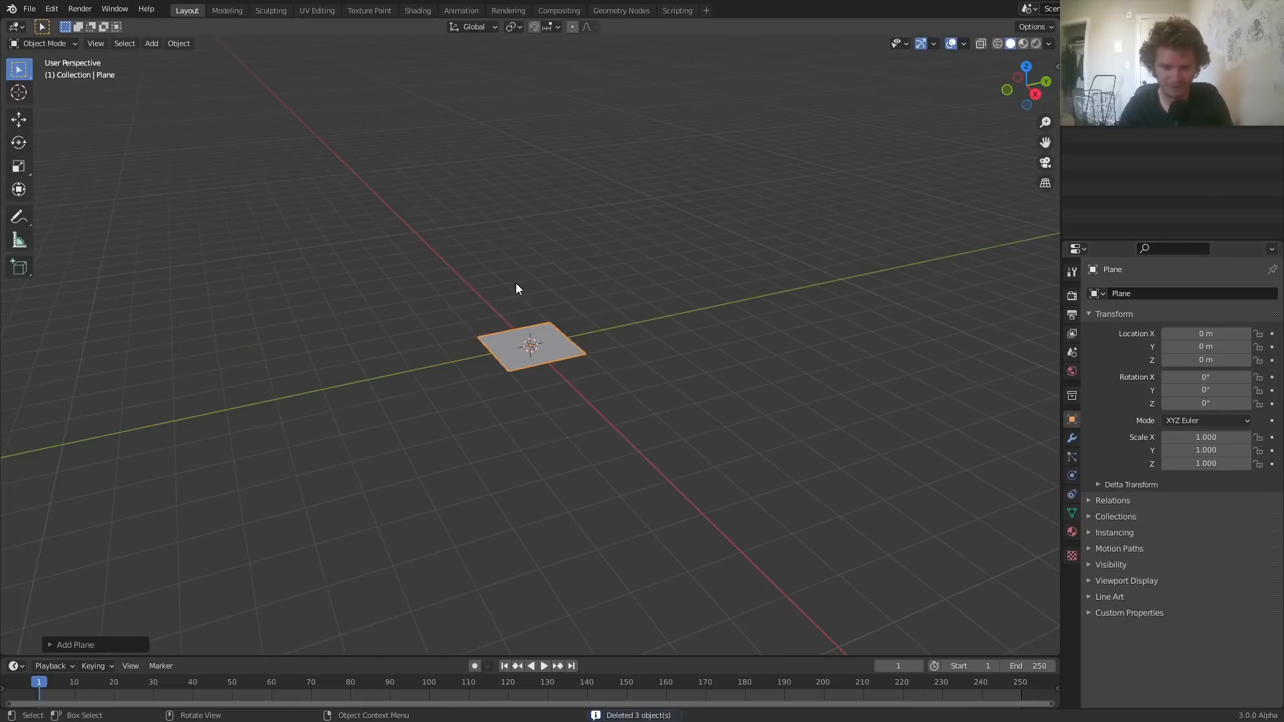
scroll(515, 283, up, 4)
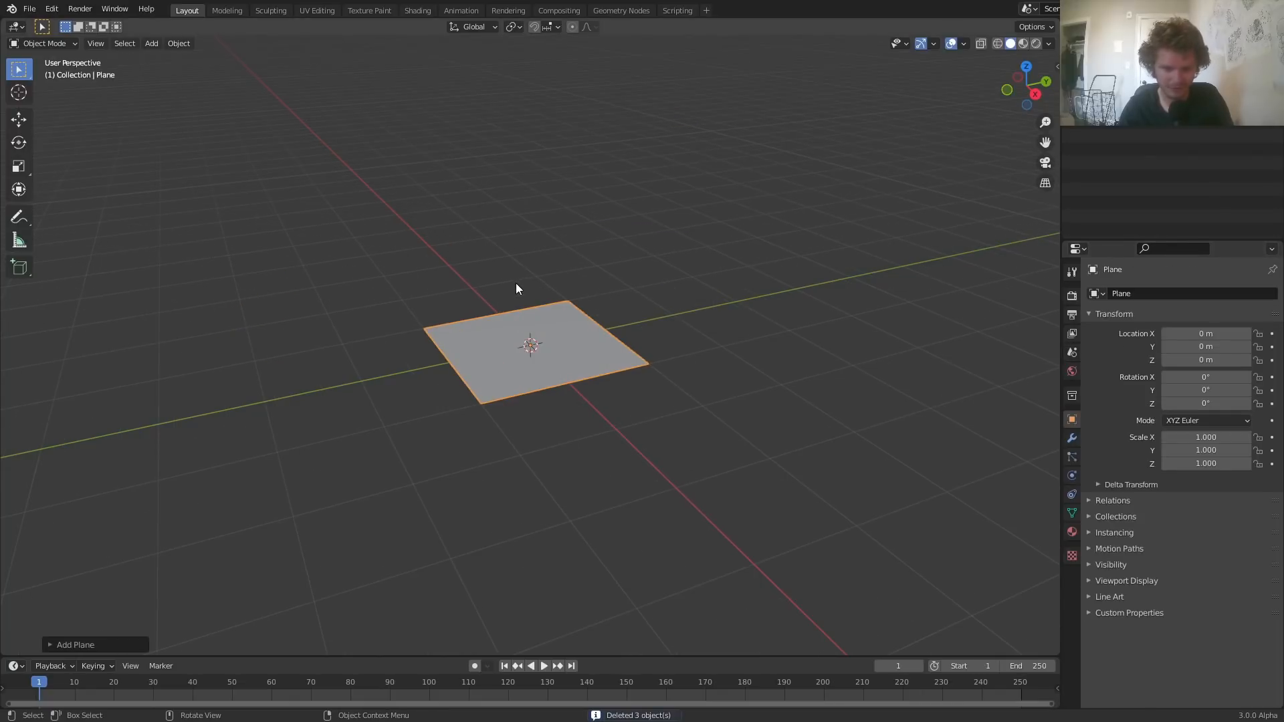
Switch to the Shading workspace and show the plane from the top with rendered viewport shading
click(431, 10)
click(1035, 43)
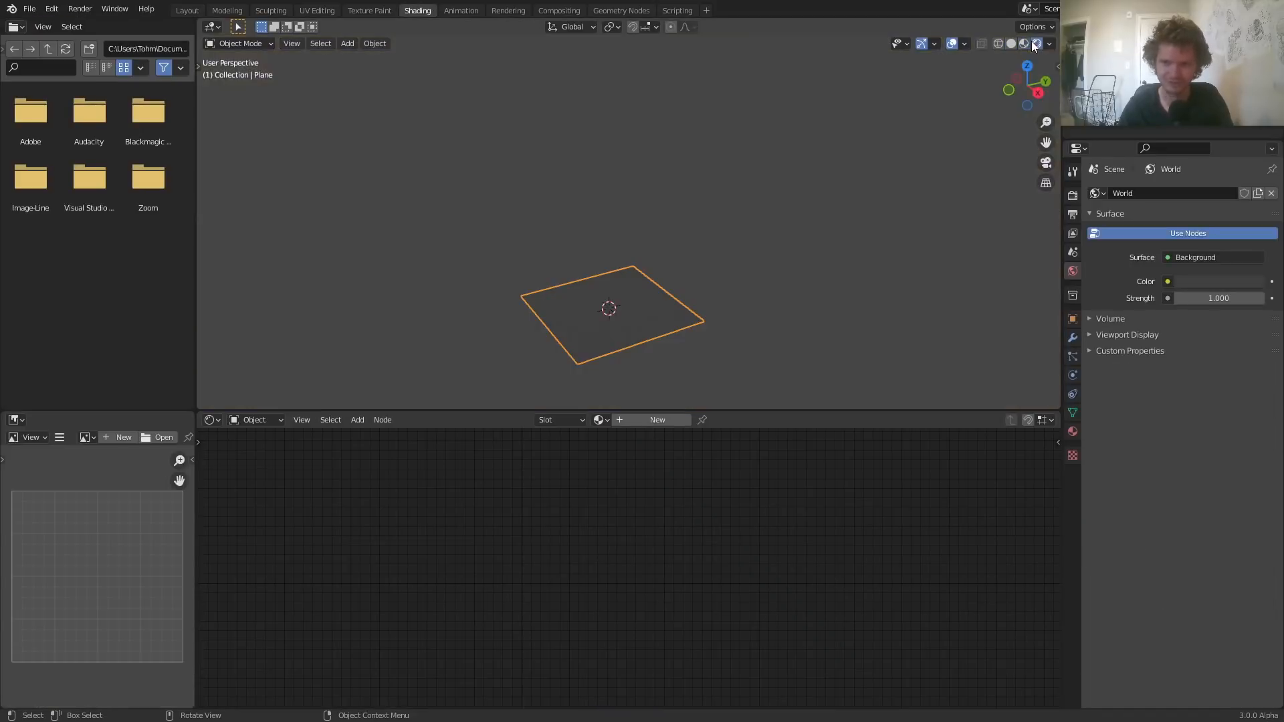
click(1027, 65)
scroll(735, 221, up, 4)
shift+middle_drag(718, 239, 626, 182)
Create a new material for the plane and delete its Principled BSDF node, keeping only the Material Output
click(652, 421)
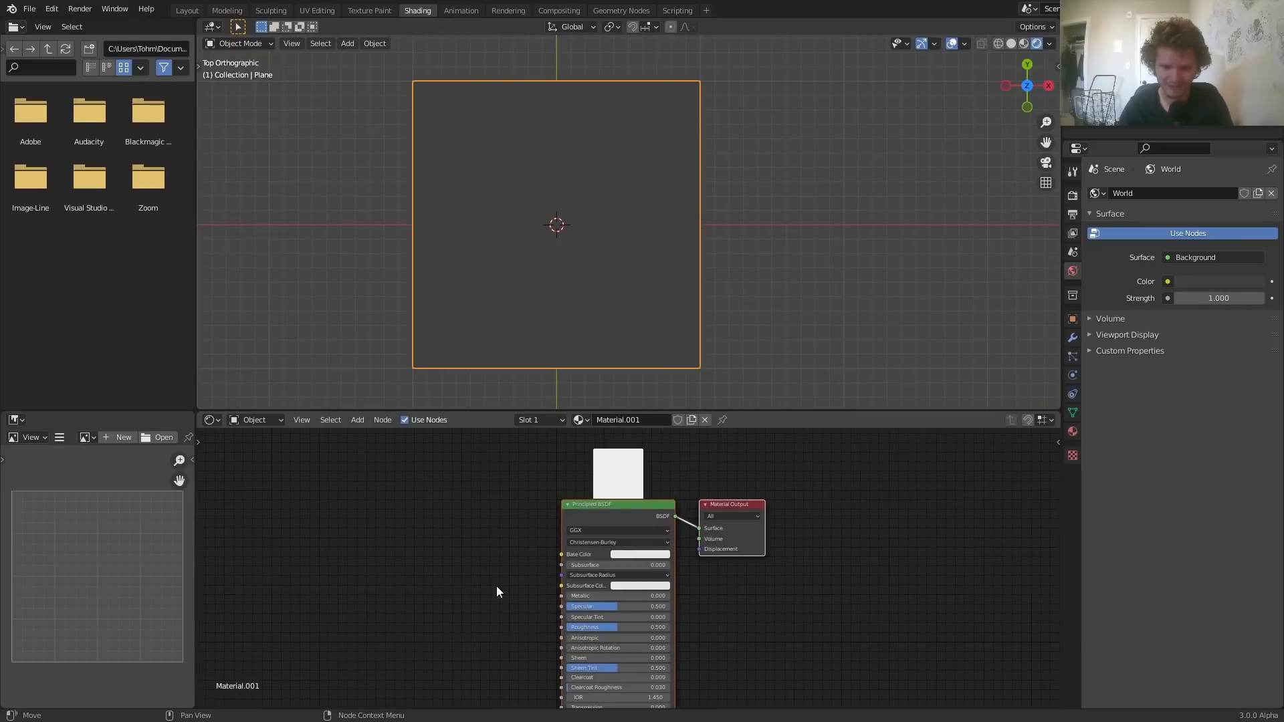
drag(503, 593, 632, 500)
key(x)
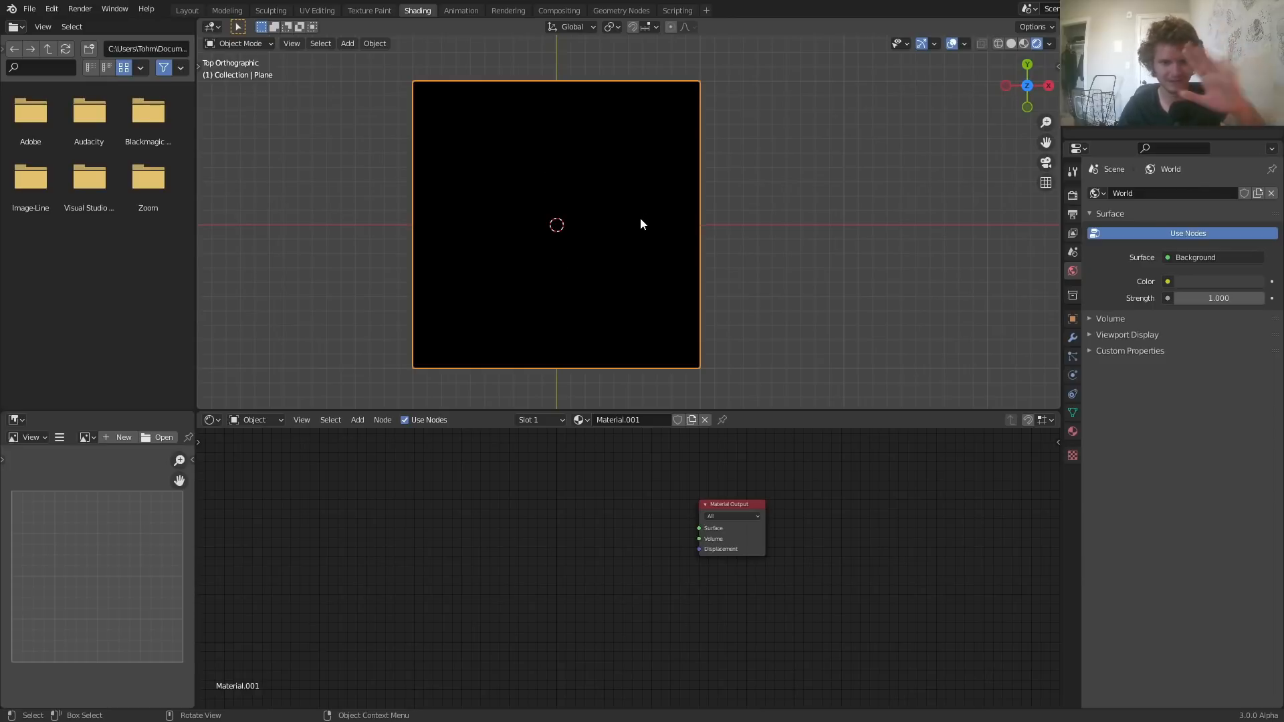
Set the world background color to black
click(1210, 280)
drag(1255, 177, 1255, 200)
Add a Texture Coordinate node to the material, well before the Material Output node
scroll(555, 537, up, 4)
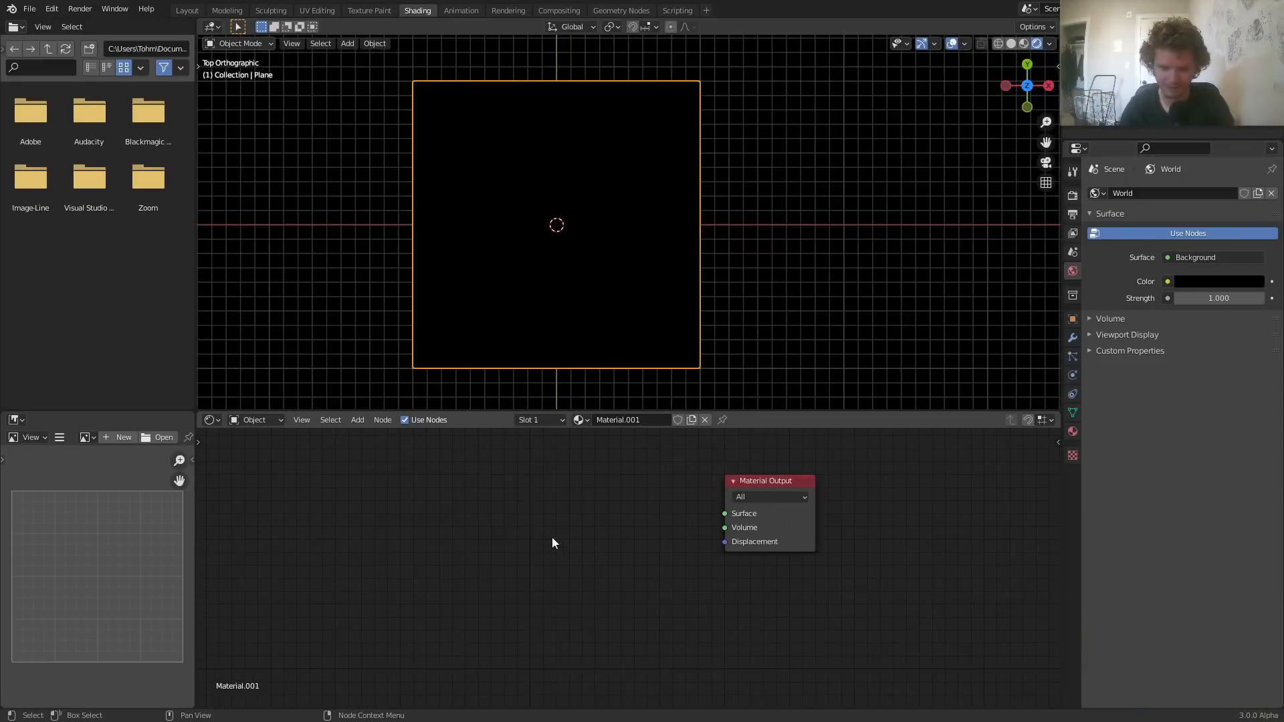
scroll(553, 543, up, 1)
middle_drag(556, 545, 604, 565)
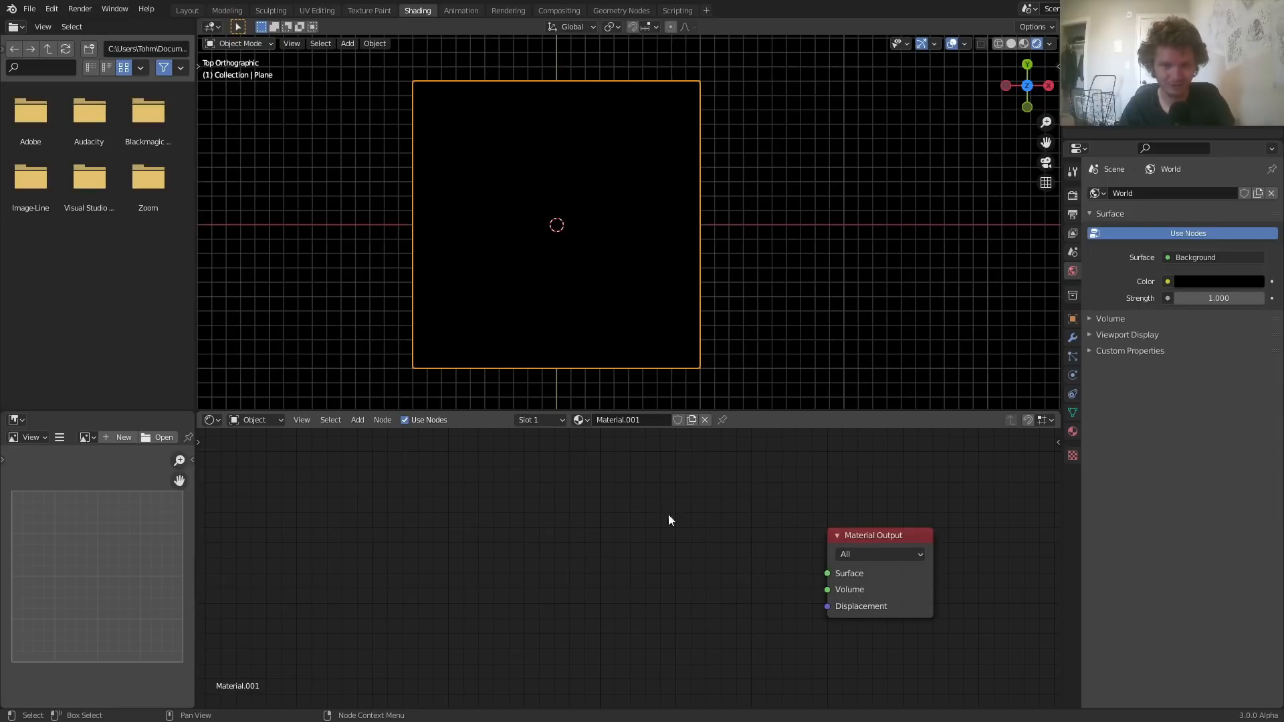
key(shift+a)
text(c)
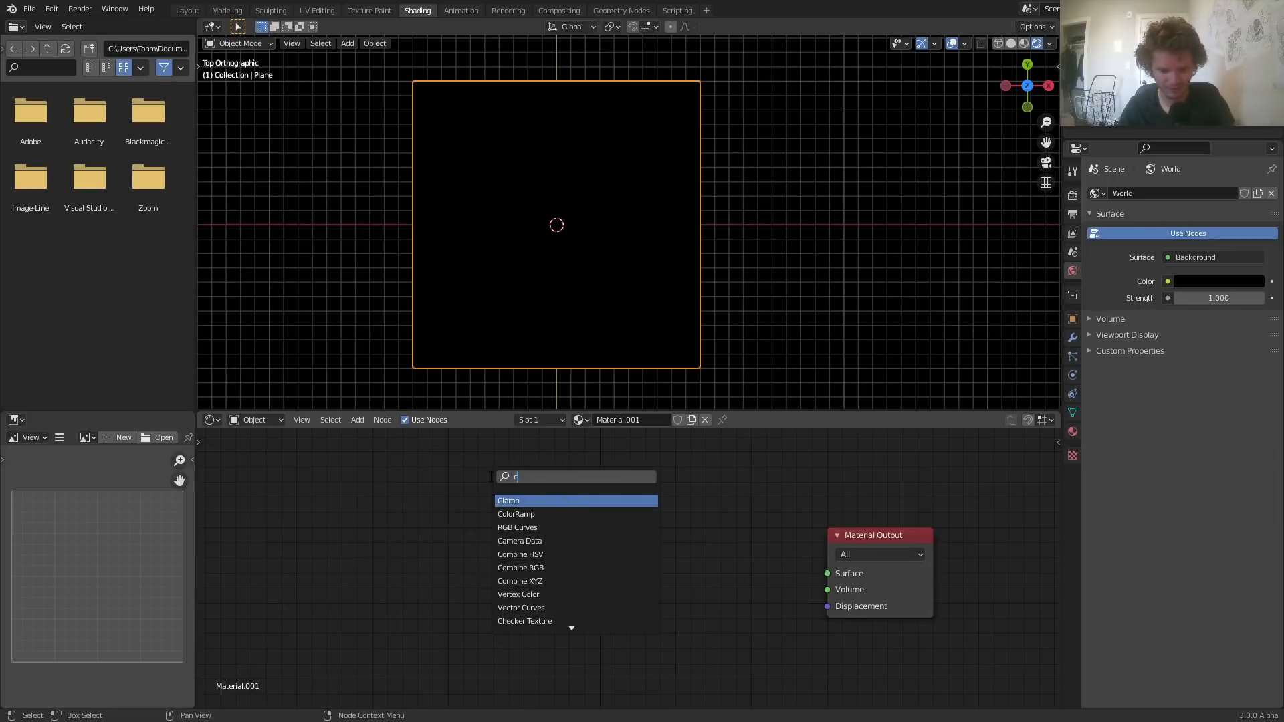
text(oords)
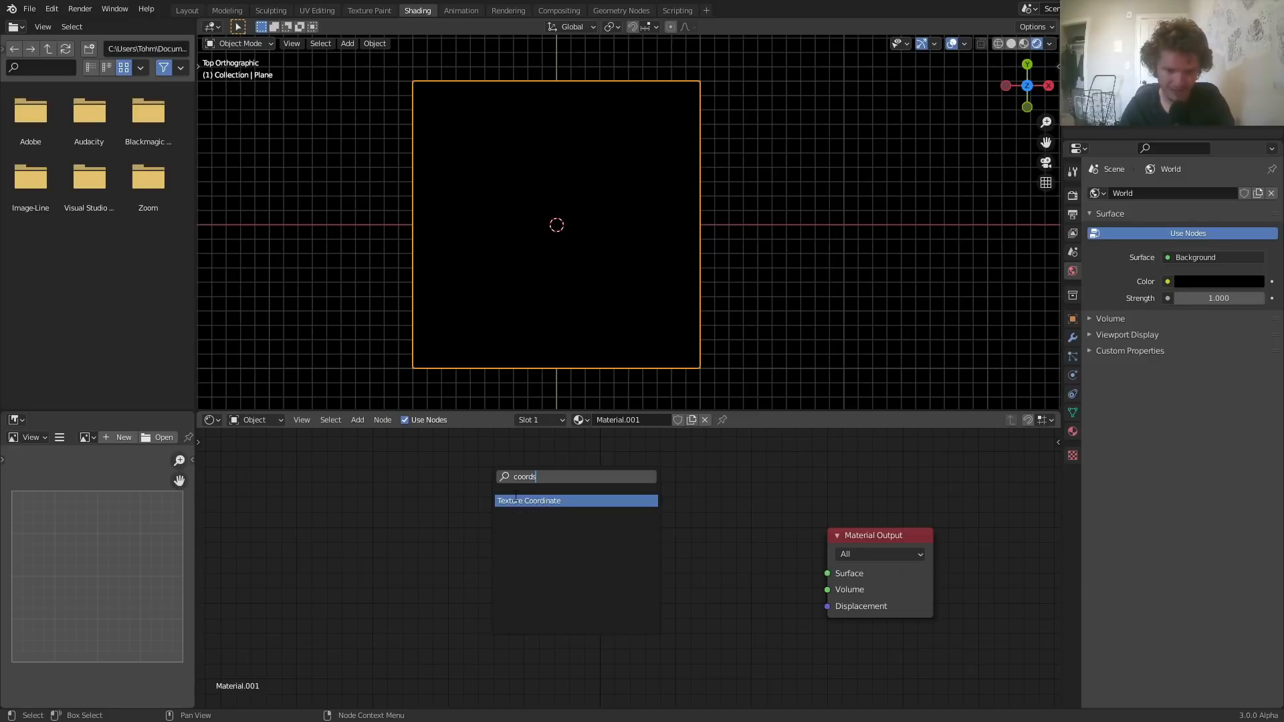
key(Return)
click(388, 507)
Preview the Texture Coordinate node's outputs on the plane, cycling until the Object output is shown
ctrl+shift+click(388, 507)
ctrl+shift+click(388, 507)
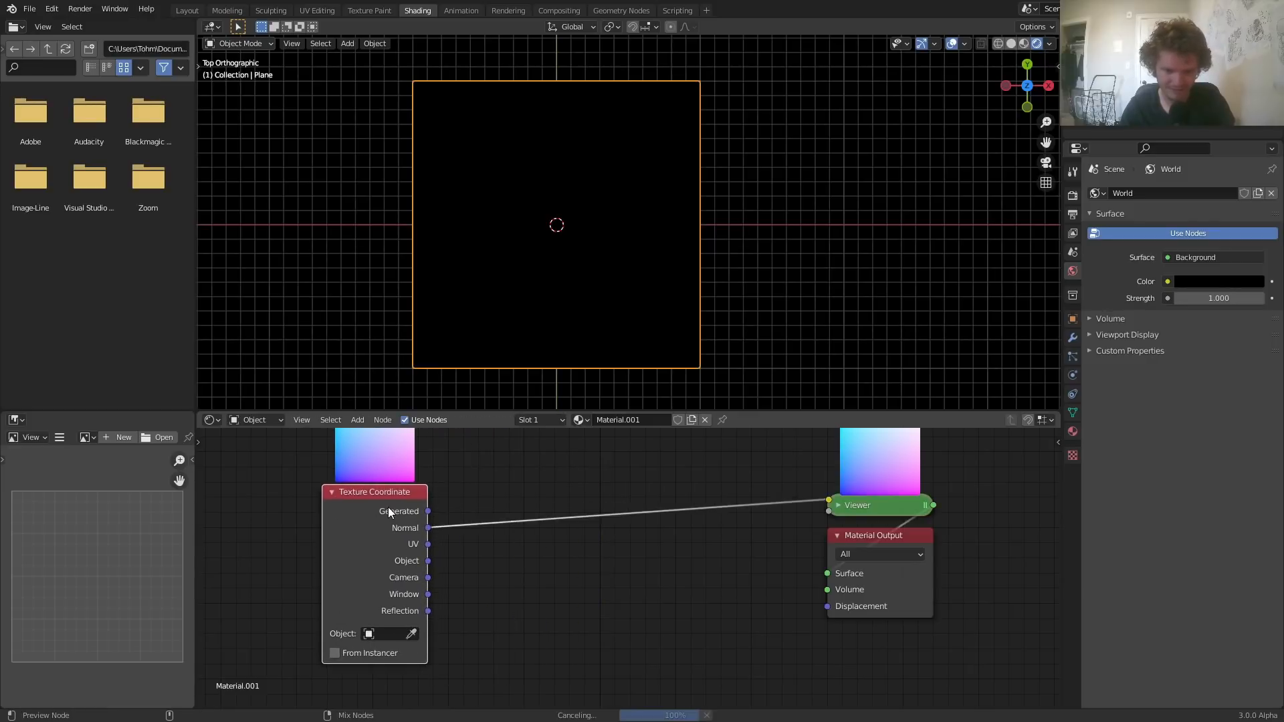
ctrl+shift+click(388, 507)
ctrl+shift+click(388, 506)
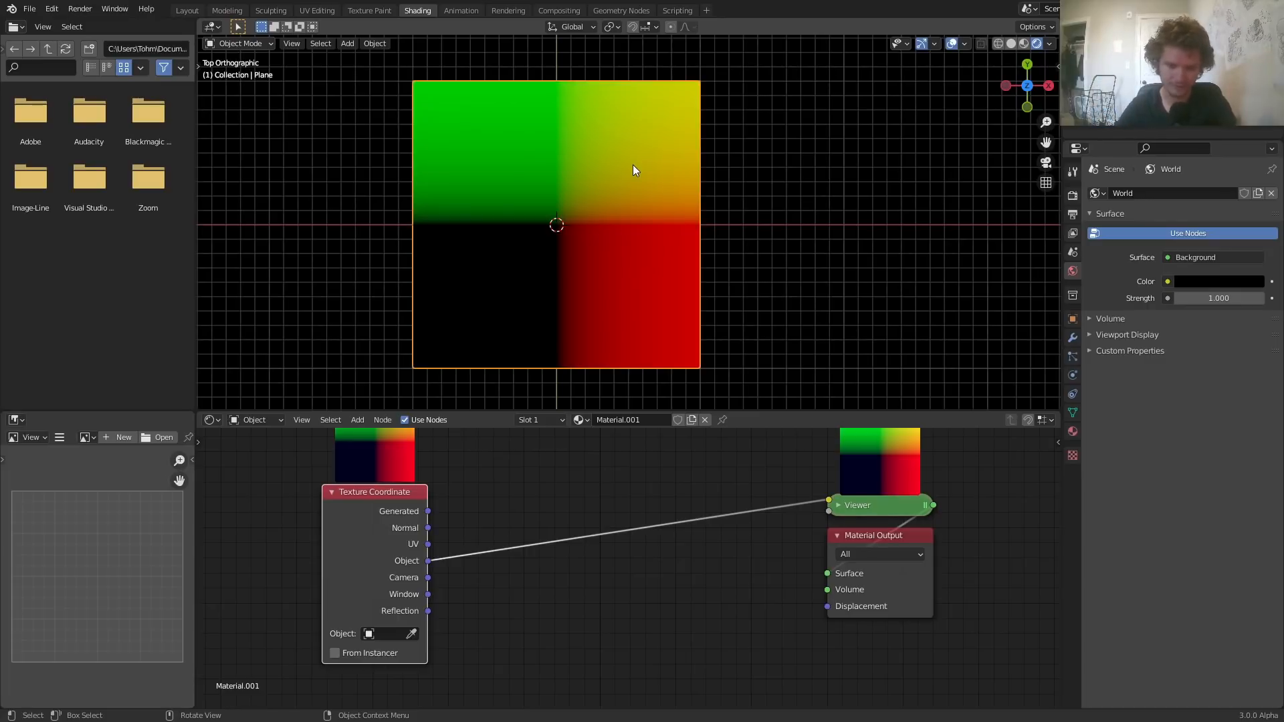
Move the Texture Coordinate node farther from the Viewer node and hide its unused output sockets
middle_drag(347, 434, 424, 510)
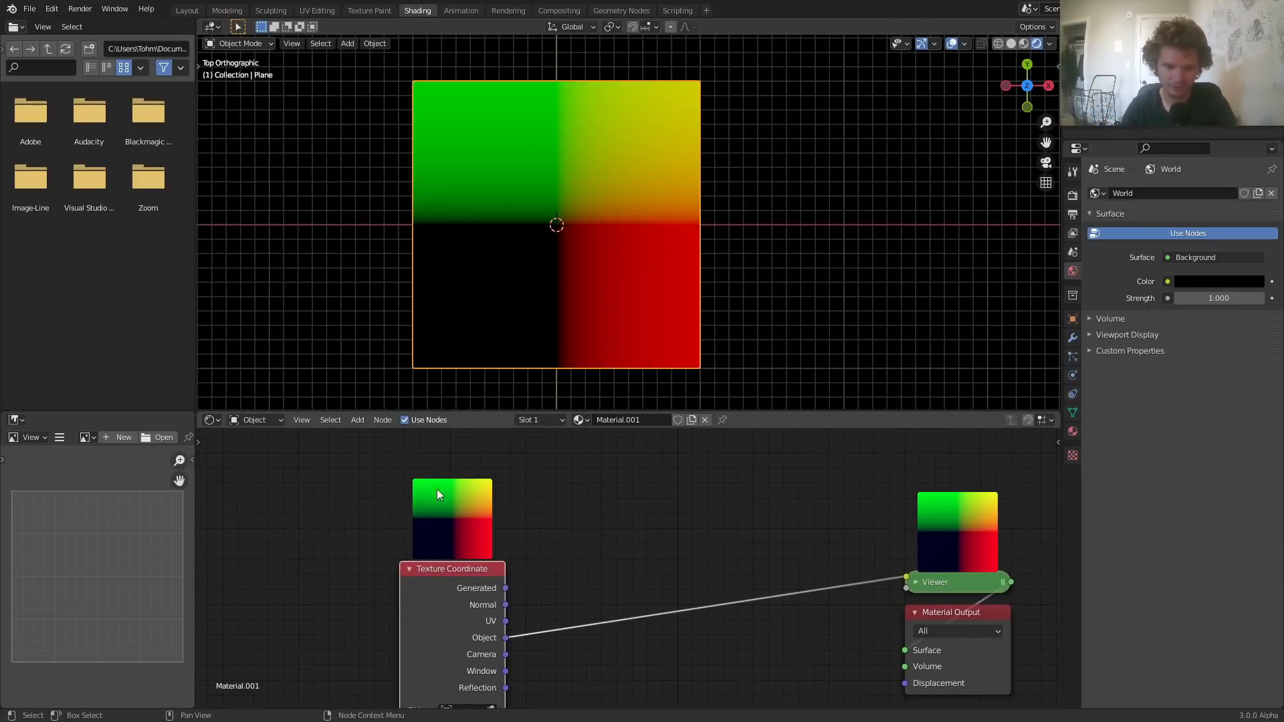
drag(459, 585, 325, 566)
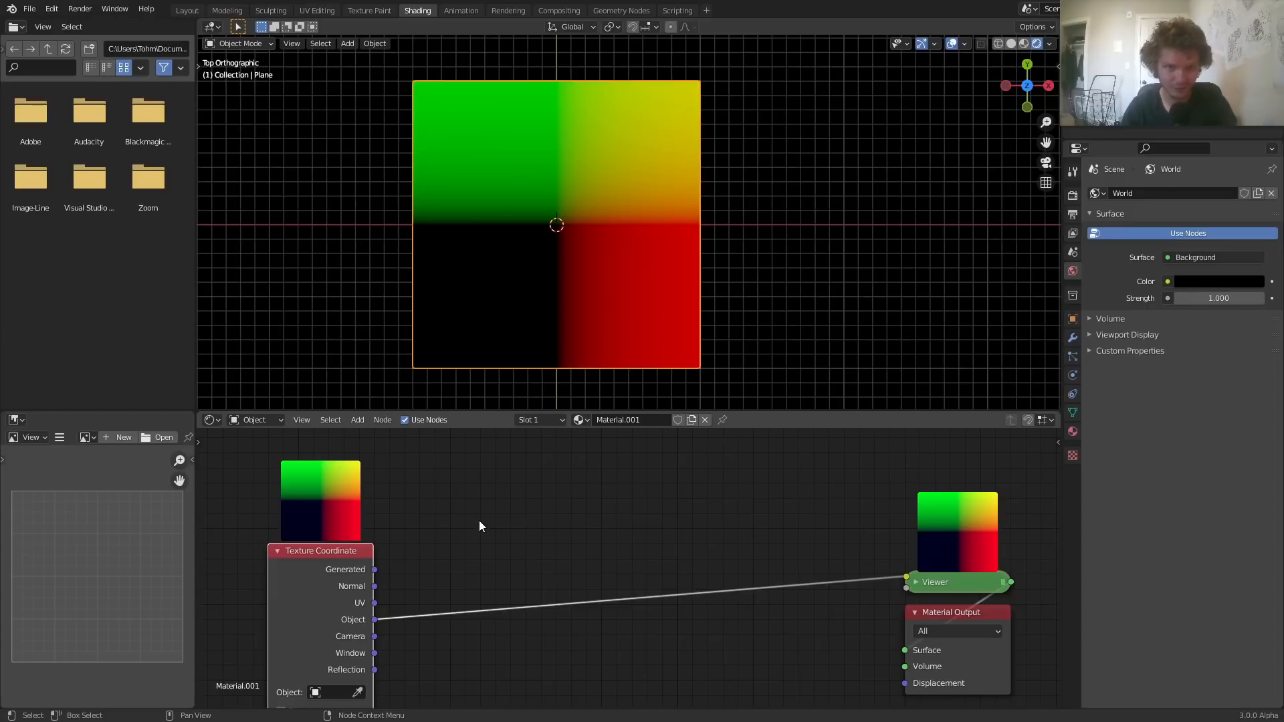
middle_drag(471, 542, 458, 529)
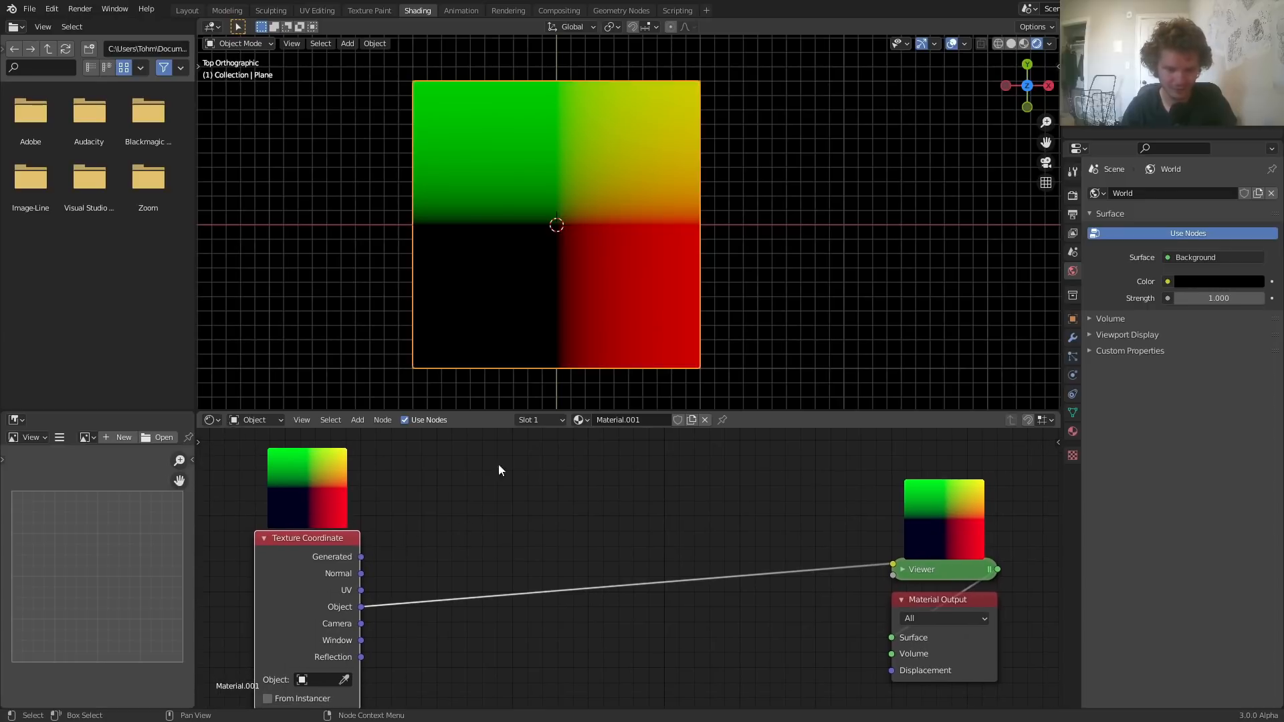
drag(322, 544, 250, 549)
middle_drag(306, 556, 395, 539)
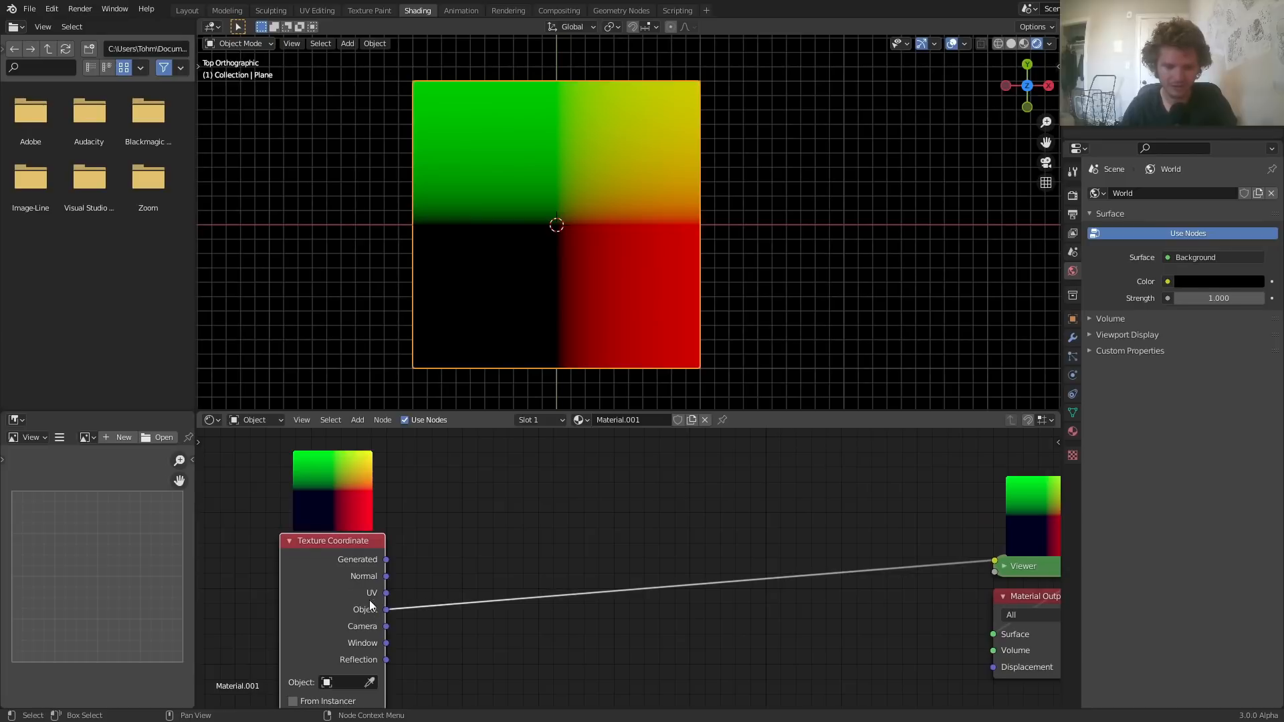
key(ctrl+h)
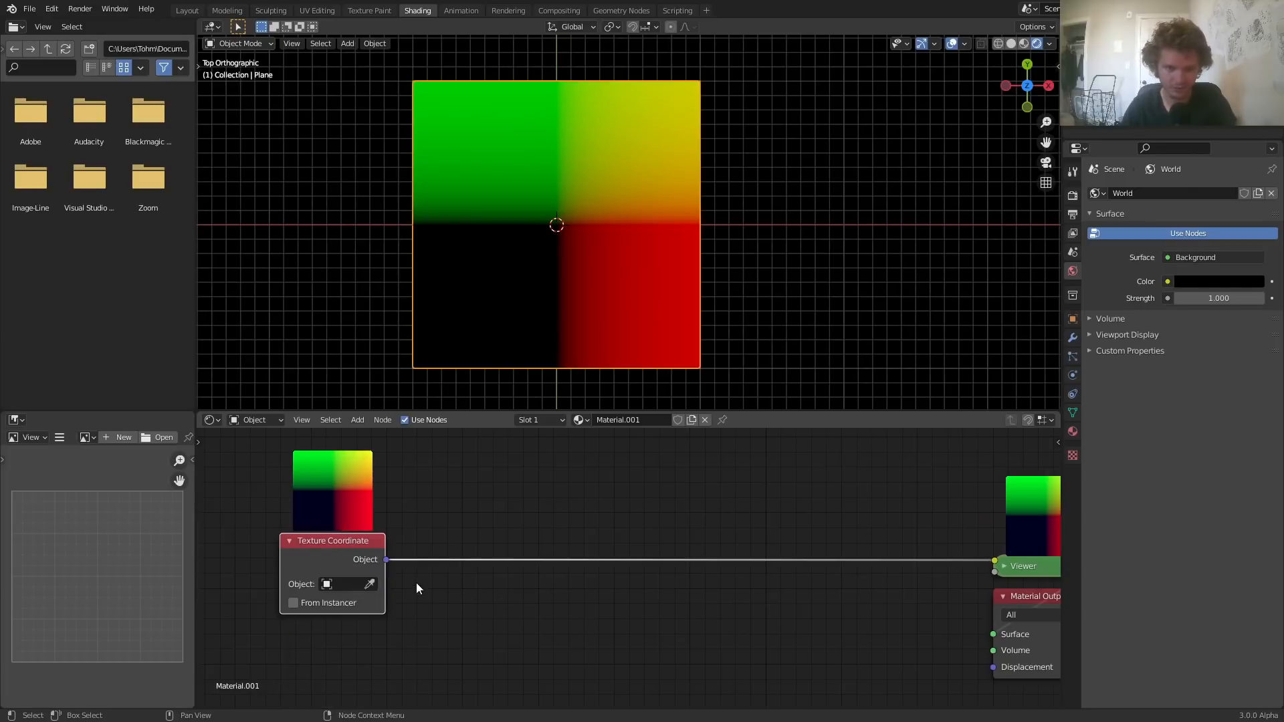
Add a Vector Math node above the Texture Coordinate node and feed the Object output into its first Vector input
key(shift+a)
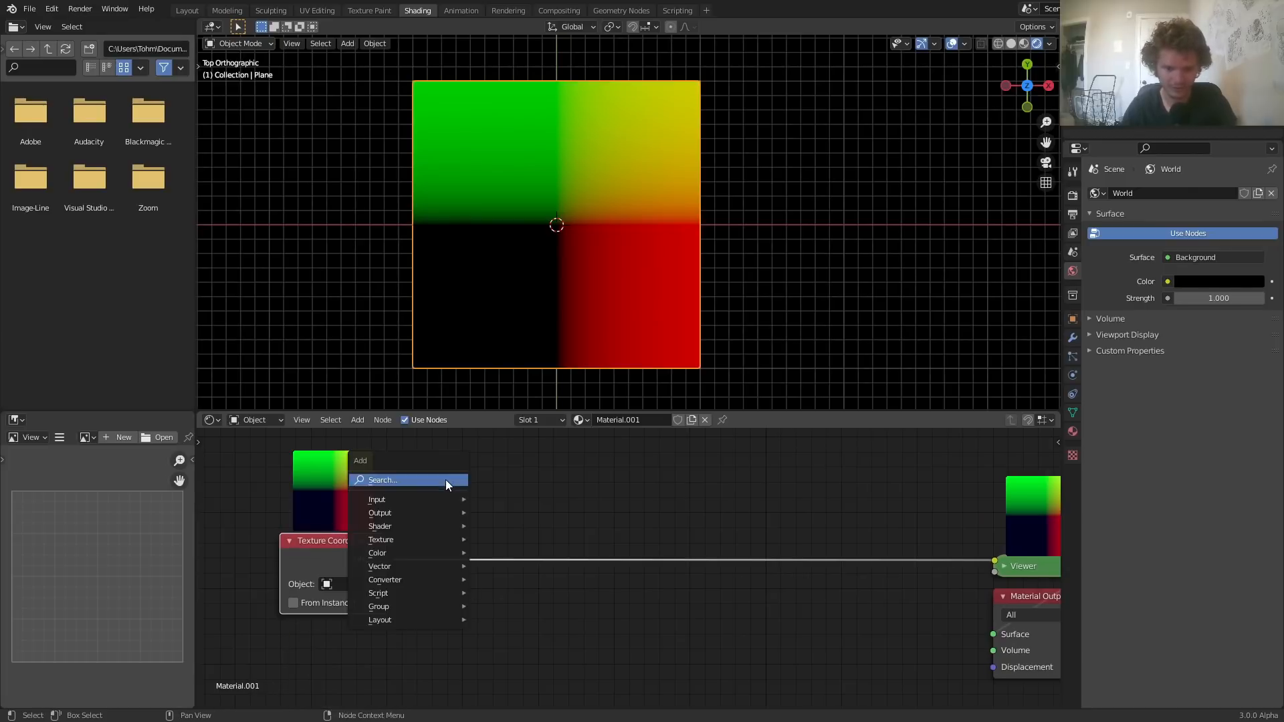
click(446, 479)
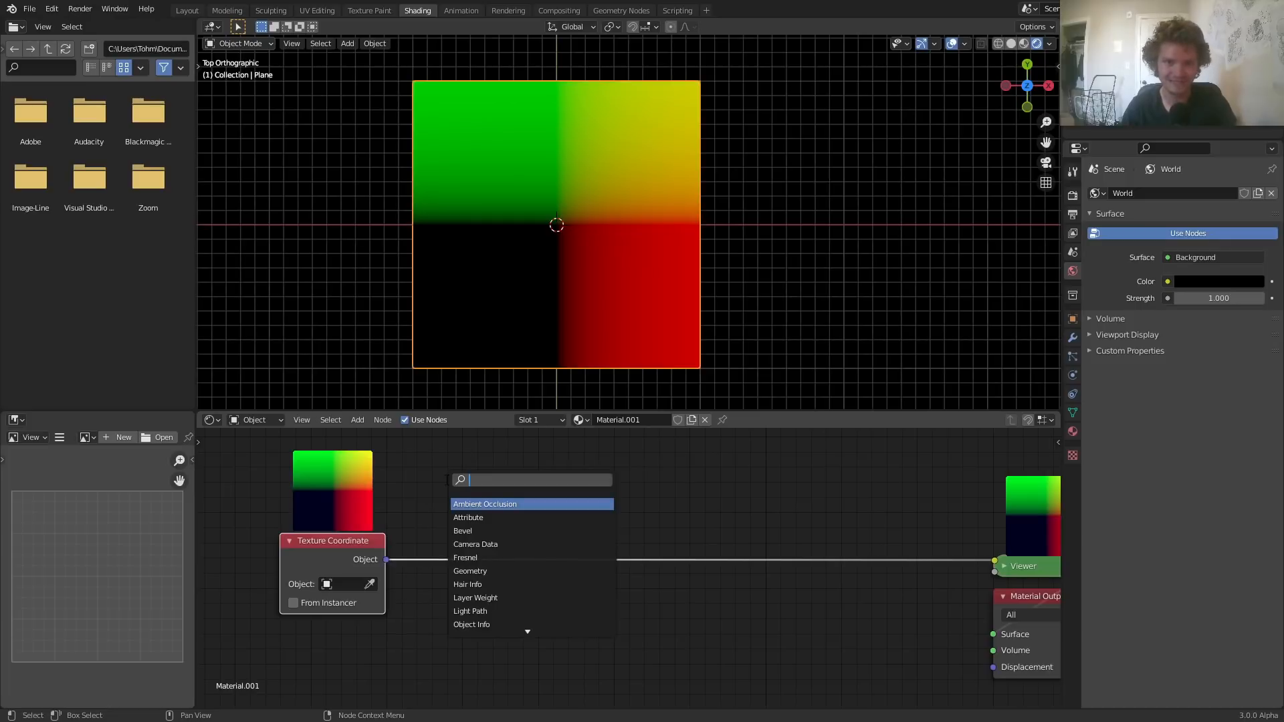
text(vect)
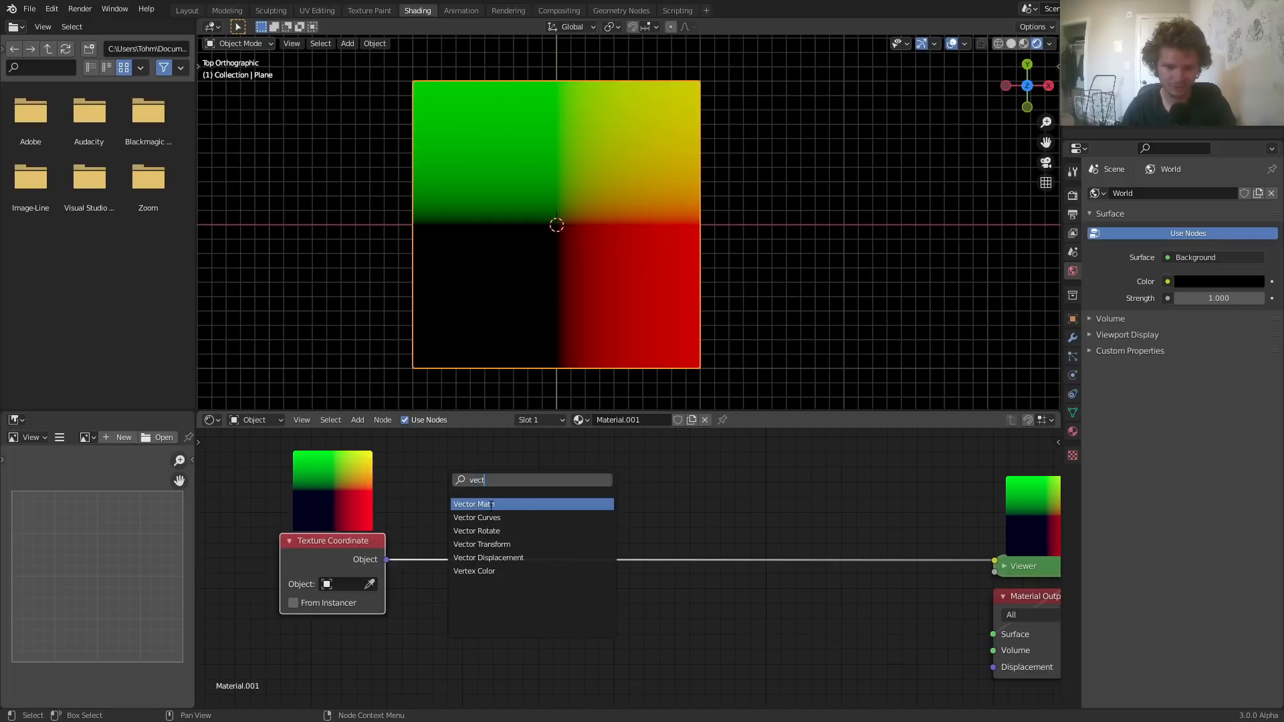
click(488, 505)
click(473, 415)
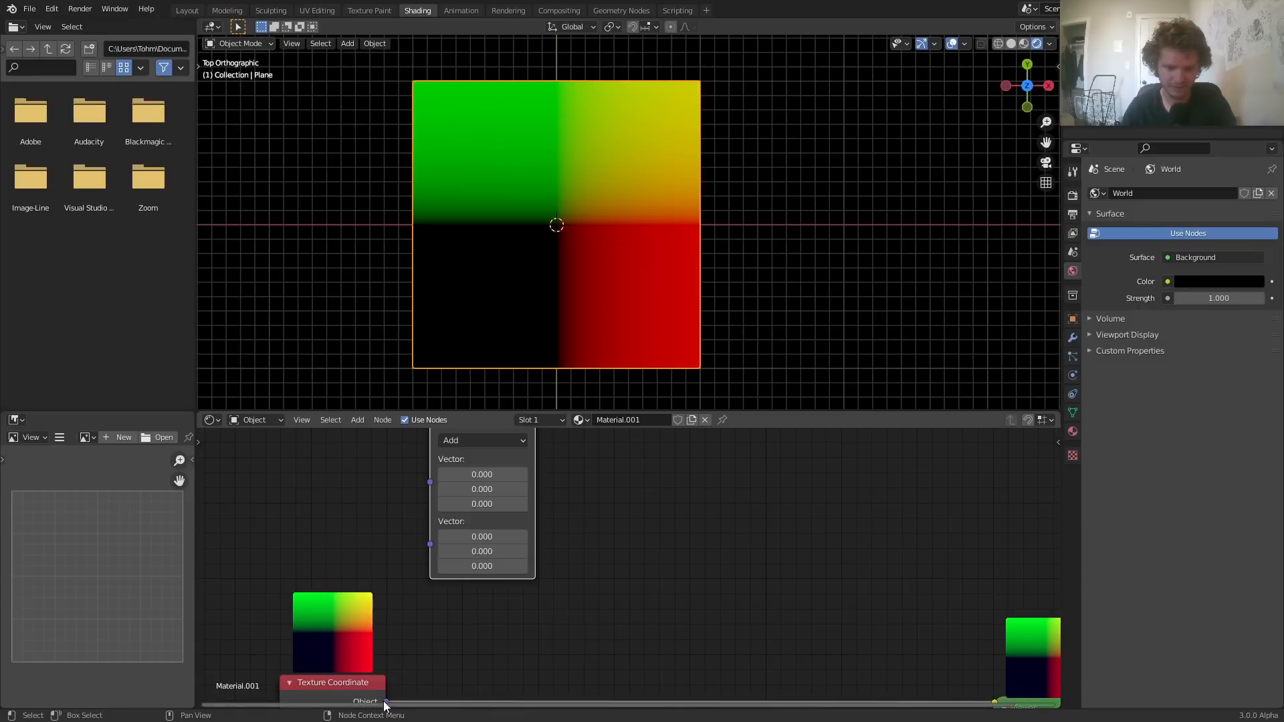
drag(386, 701, 429, 485)
drag(574, 574, 437, 490)
key(g)
click(473, 595)
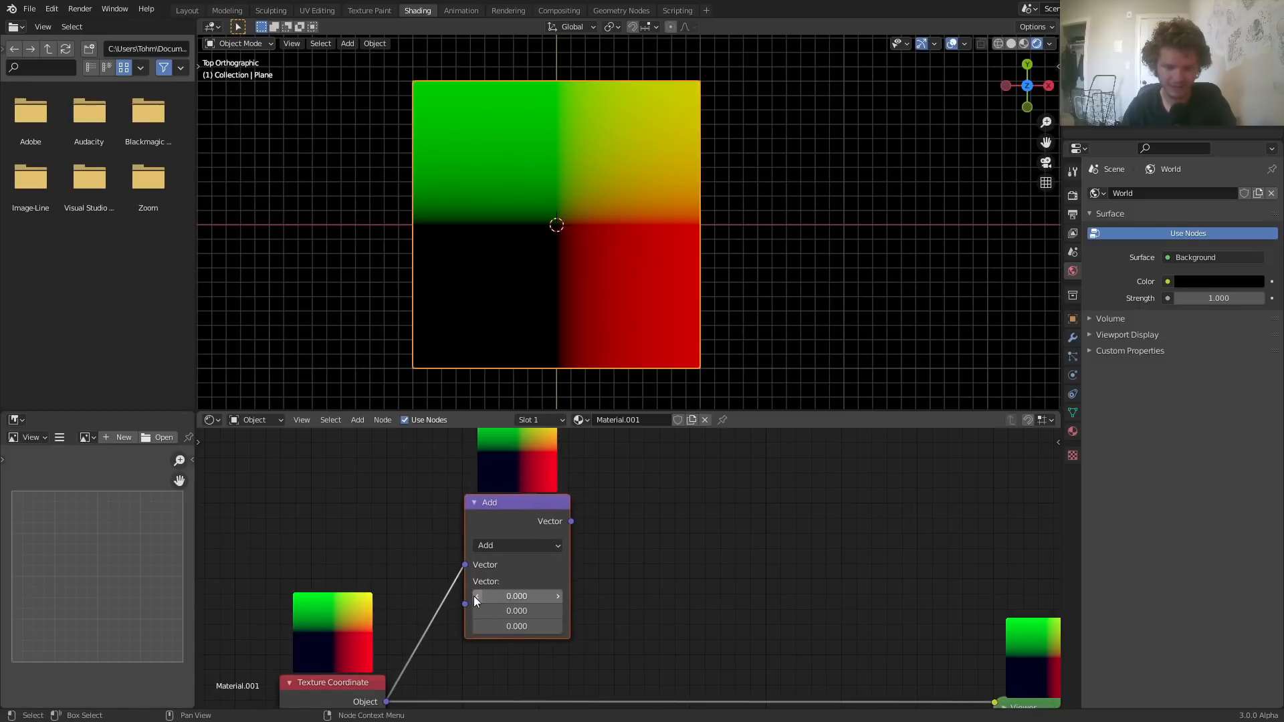
Change the Vector Math operation to Length and preview its output on the plane
middle_drag(388, 687, 401, 628)
click(508, 488)
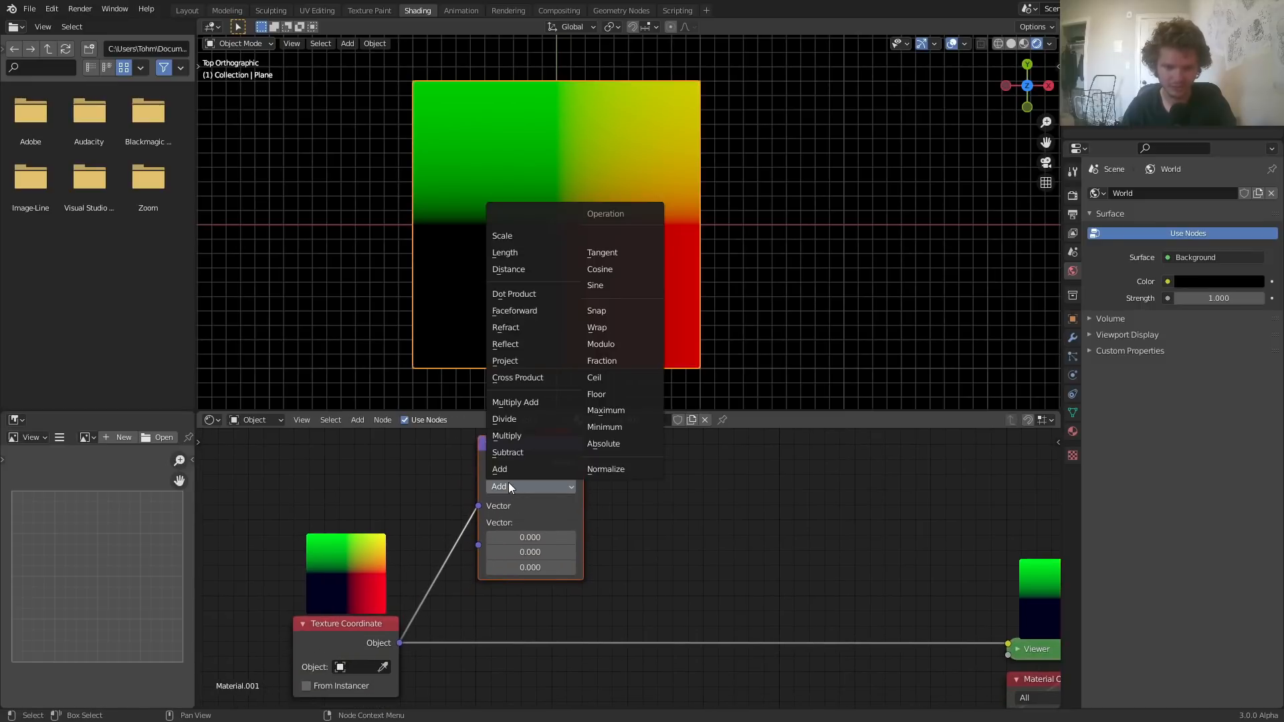
key(l)
middle_drag(508, 484, 475, 600)
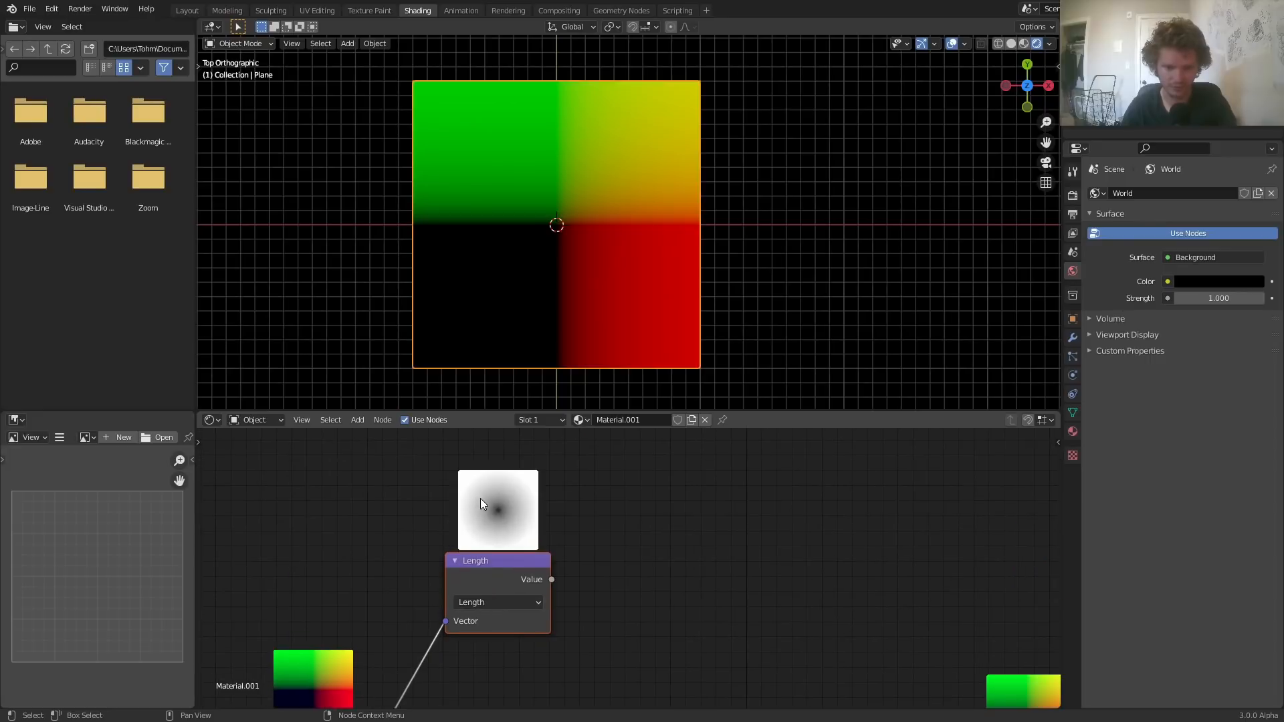
ctrl+shift+click(516, 564)
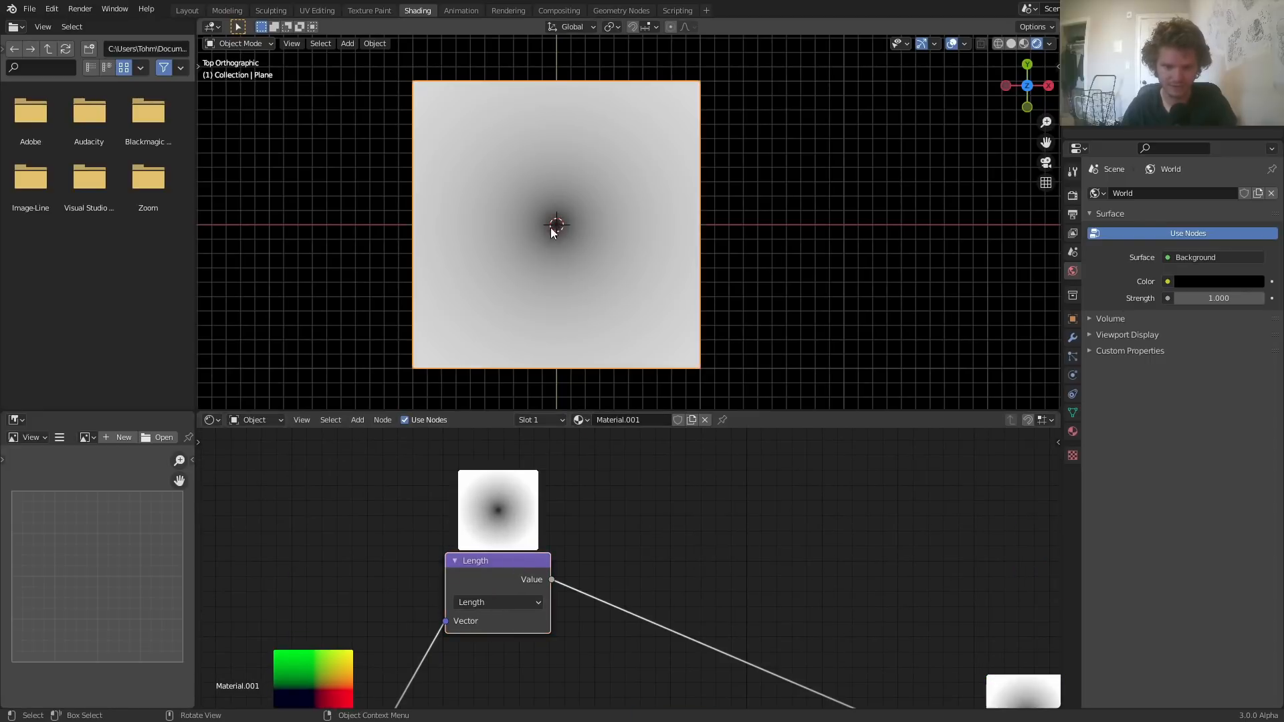
Add a Separate XYZ node below the Length node and connect the Texture Coordinate's Object output to its Vector input
middle_drag(510, 630, 590, 511)
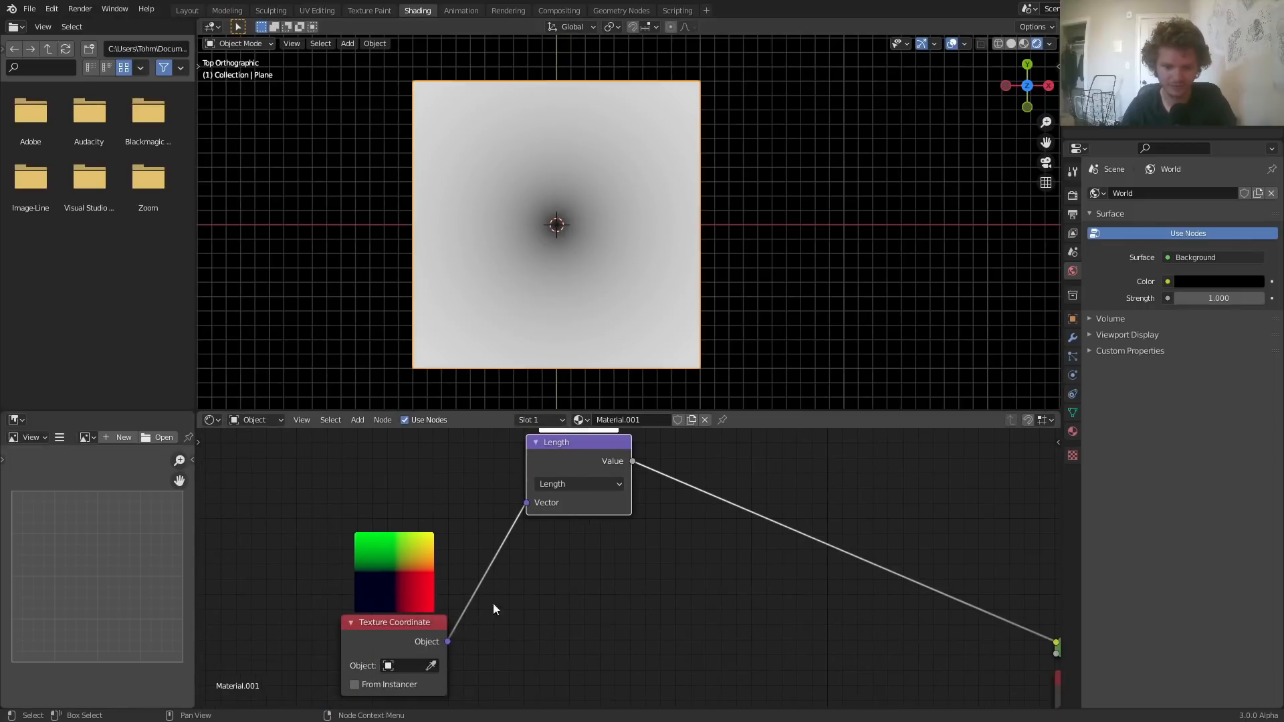
drag(389, 630, 325, 570)
key(shift+a)
text(se)
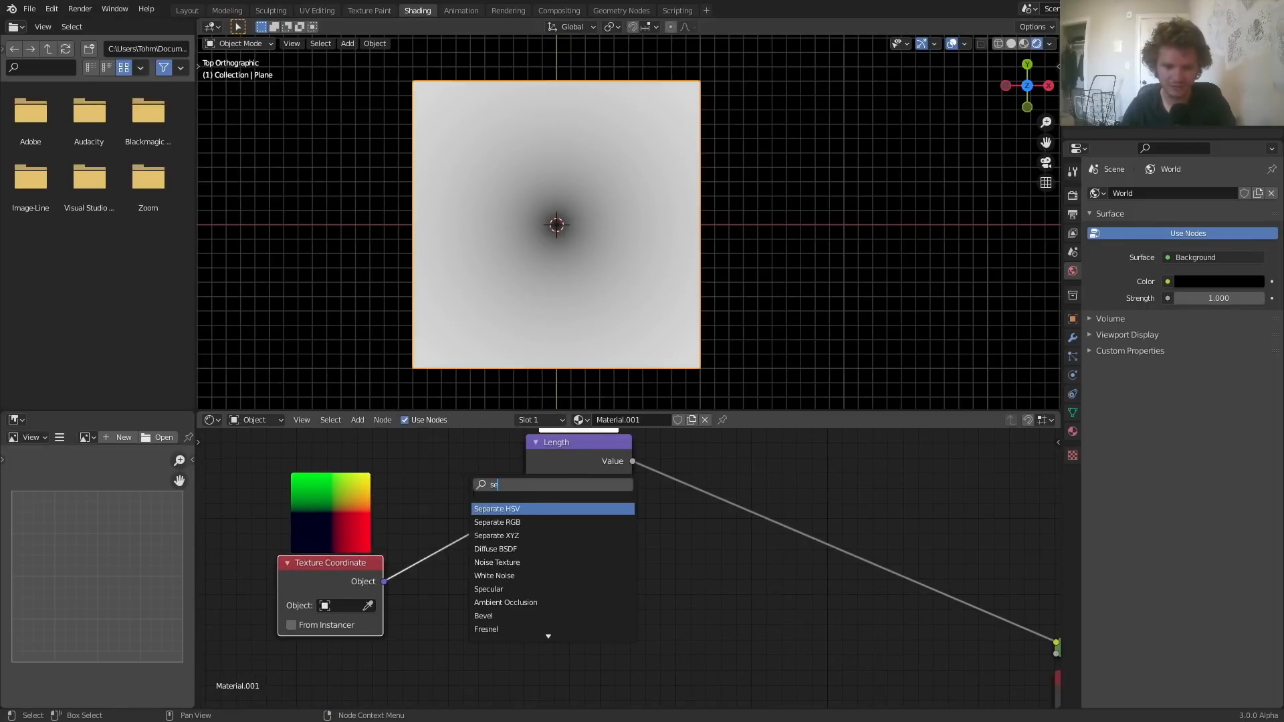
click(511, 535)
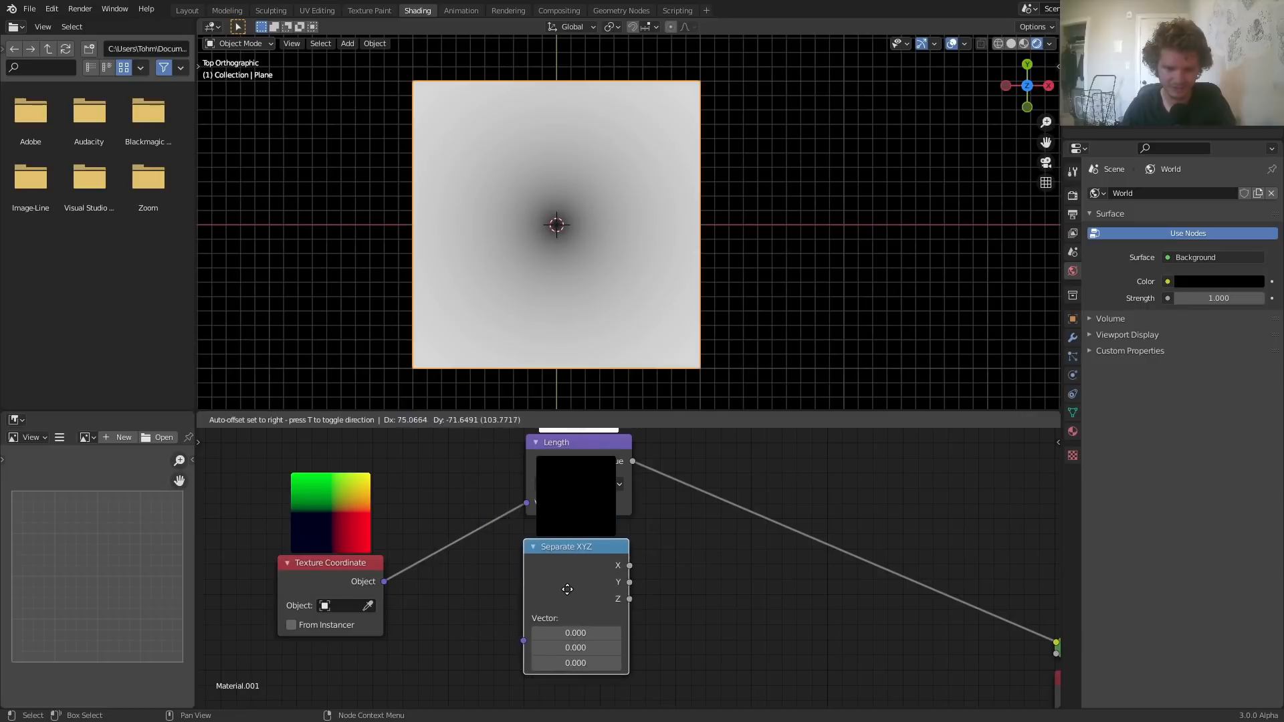
click(565, 588)
drag(383, 582, 527, 631)
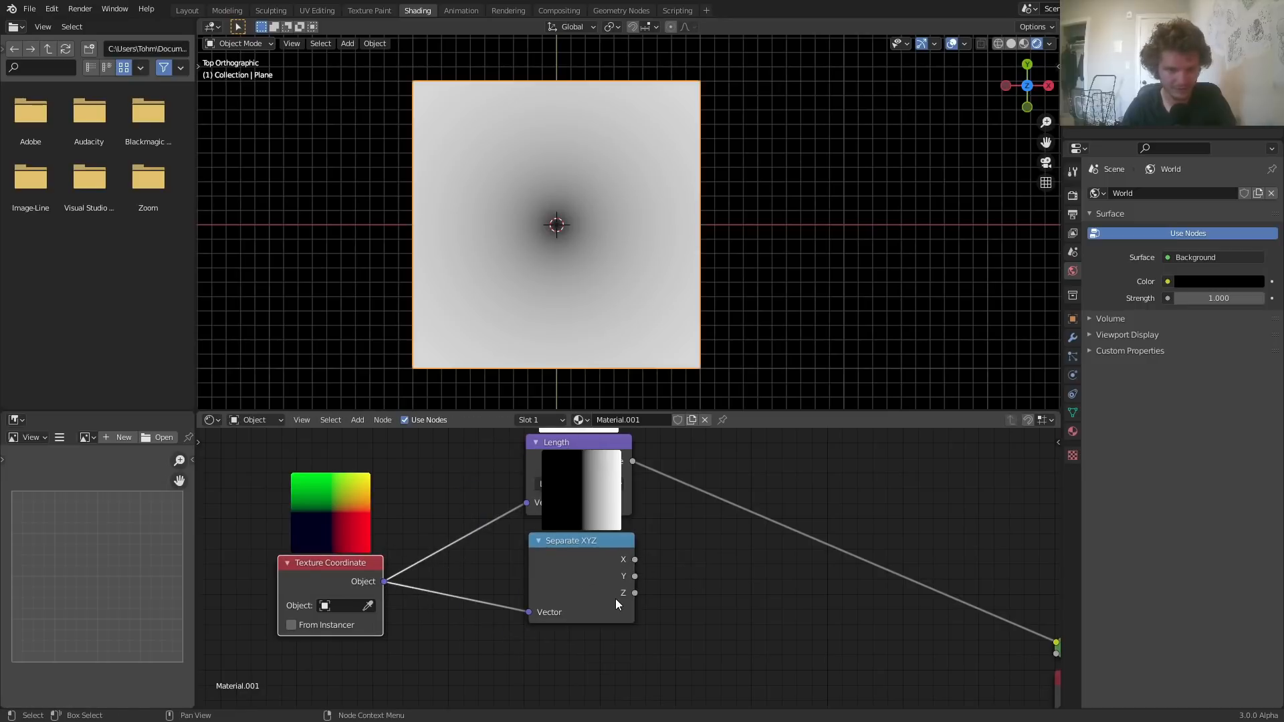
Preview the X and Y outputs of the Separate XYZ node on the plane
ctrl+shift+click(605, 555)
ctrl+shift+click(604, 555)
ctrl+scroll(604, 555, right, 5)
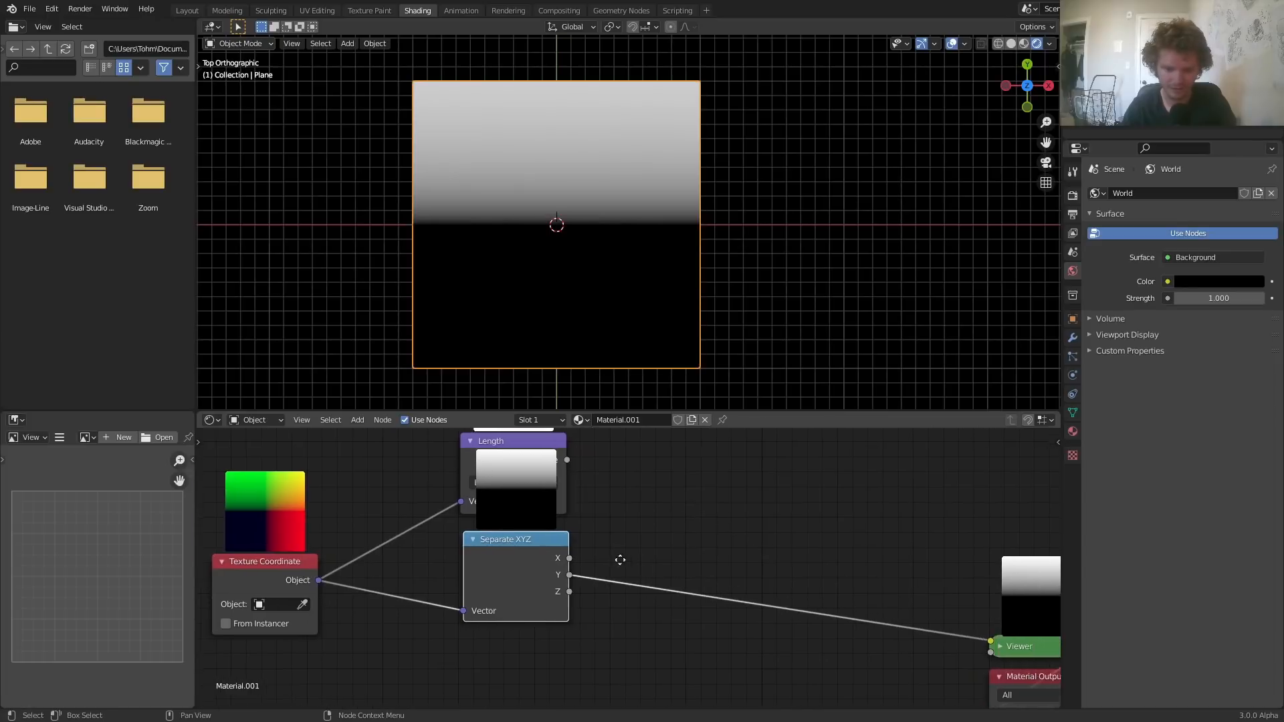
Insert a Math node after the Separate XYZ node, with Y feeding its first Value and X its second Value
key(shift+a)
text(math)
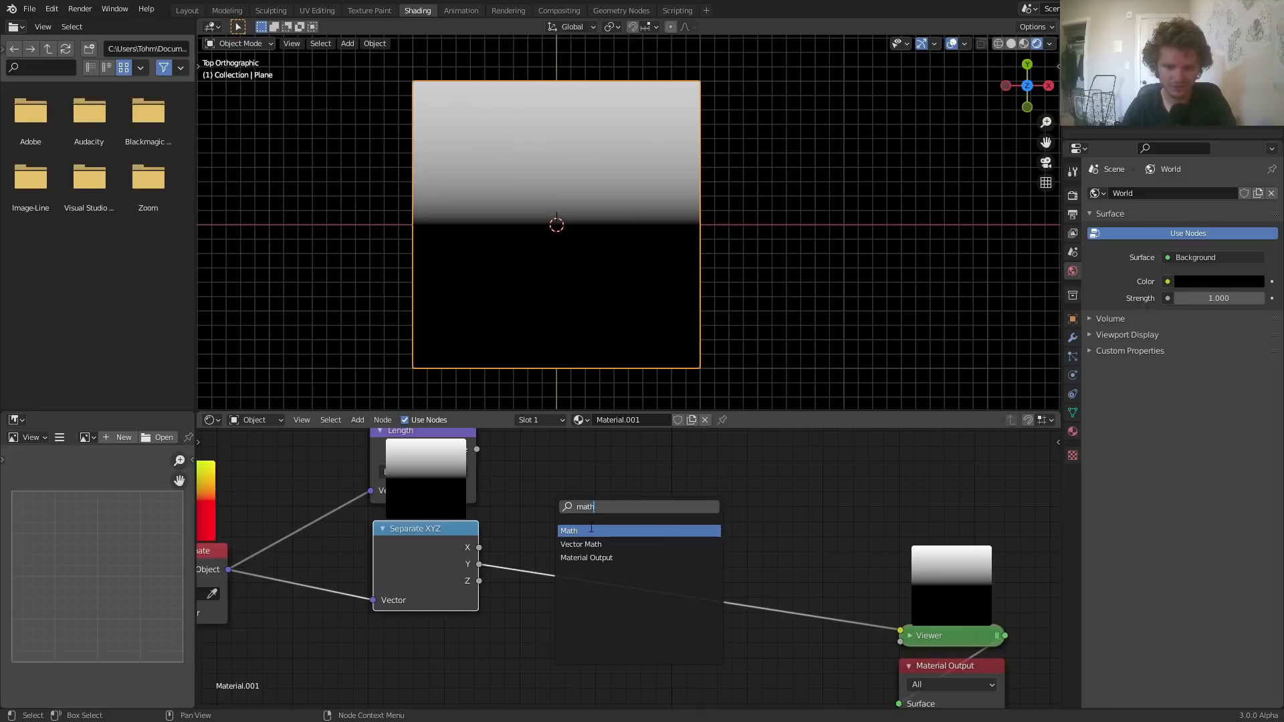
key(Return)
click(580, 509)
drag(479, 548, 545, 594)
Set the Math operation to Arctan2 and move the node closer to the Separate XYZ node
click(566, 541)
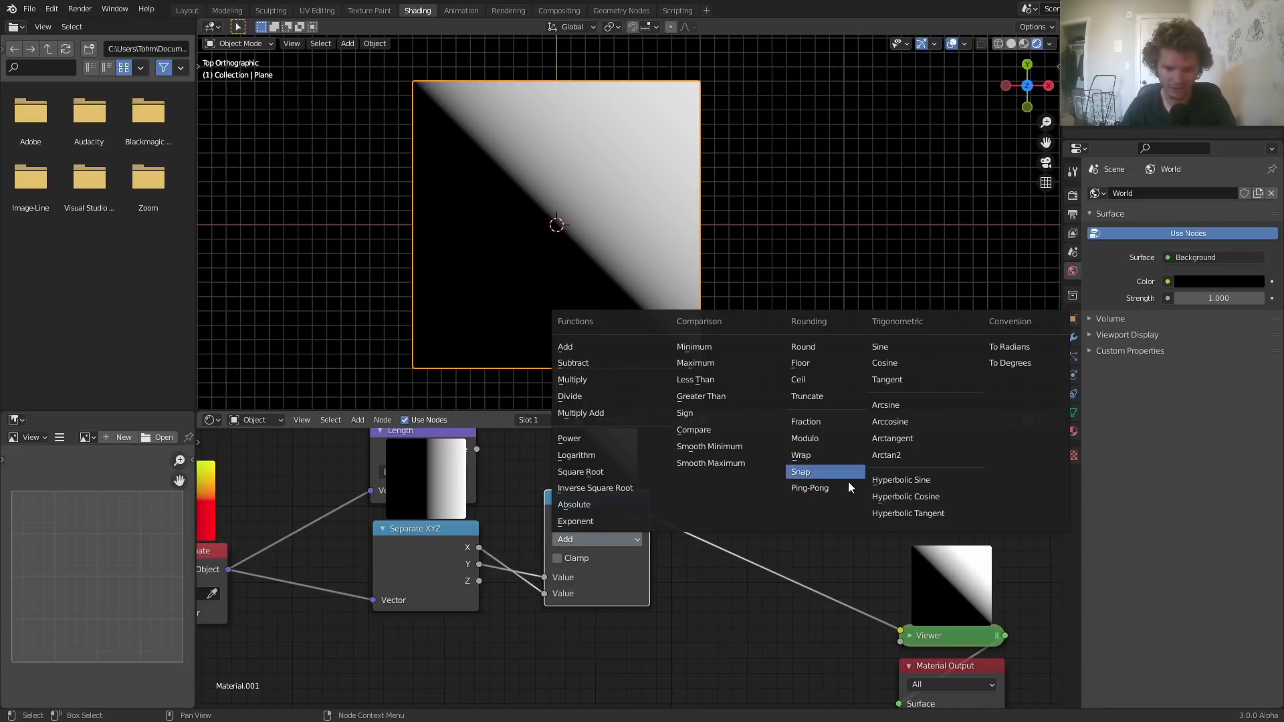
click(908, 456)
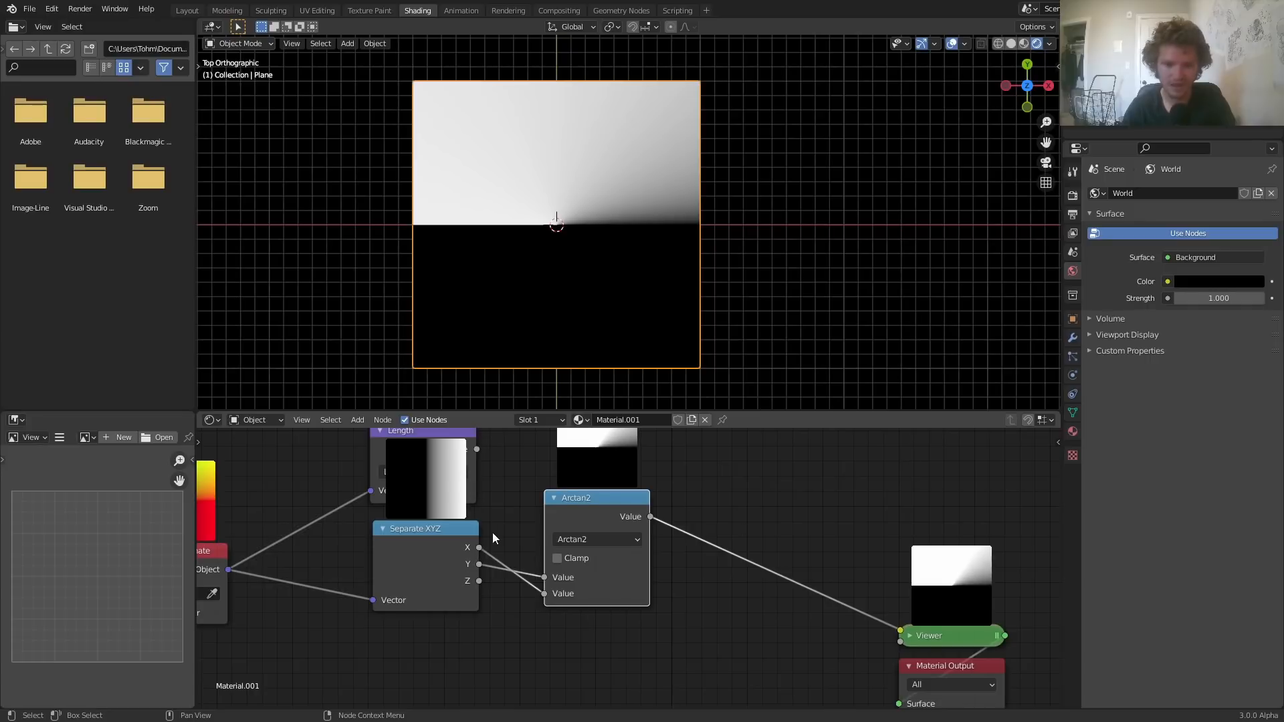
middle_drag(492, 532, 555, 597)
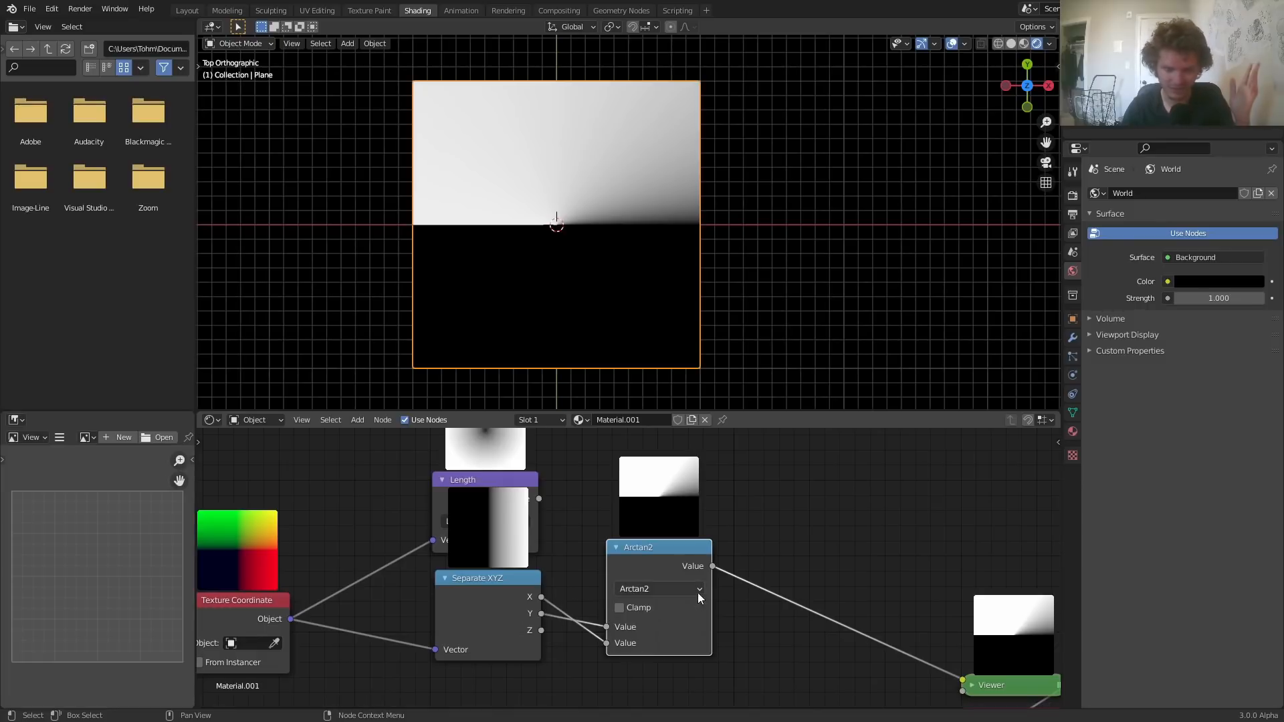
click(482, 583)
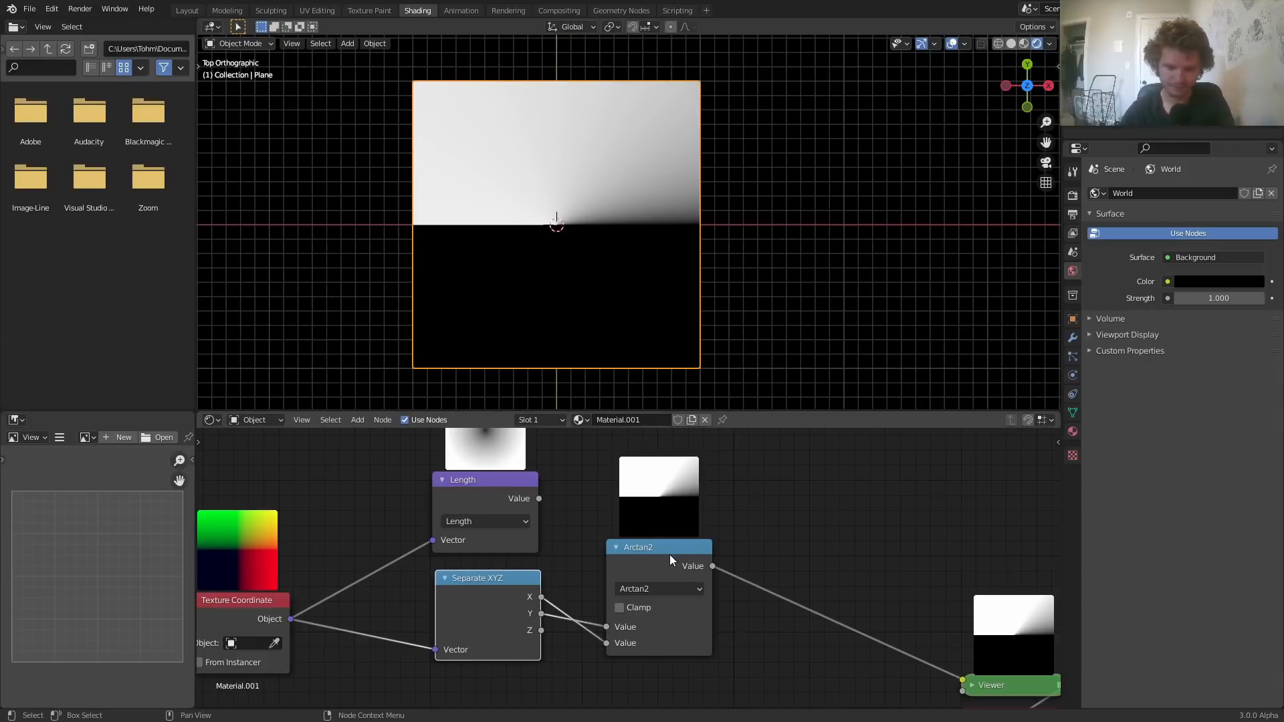
drag(670, 560, 644, 572)
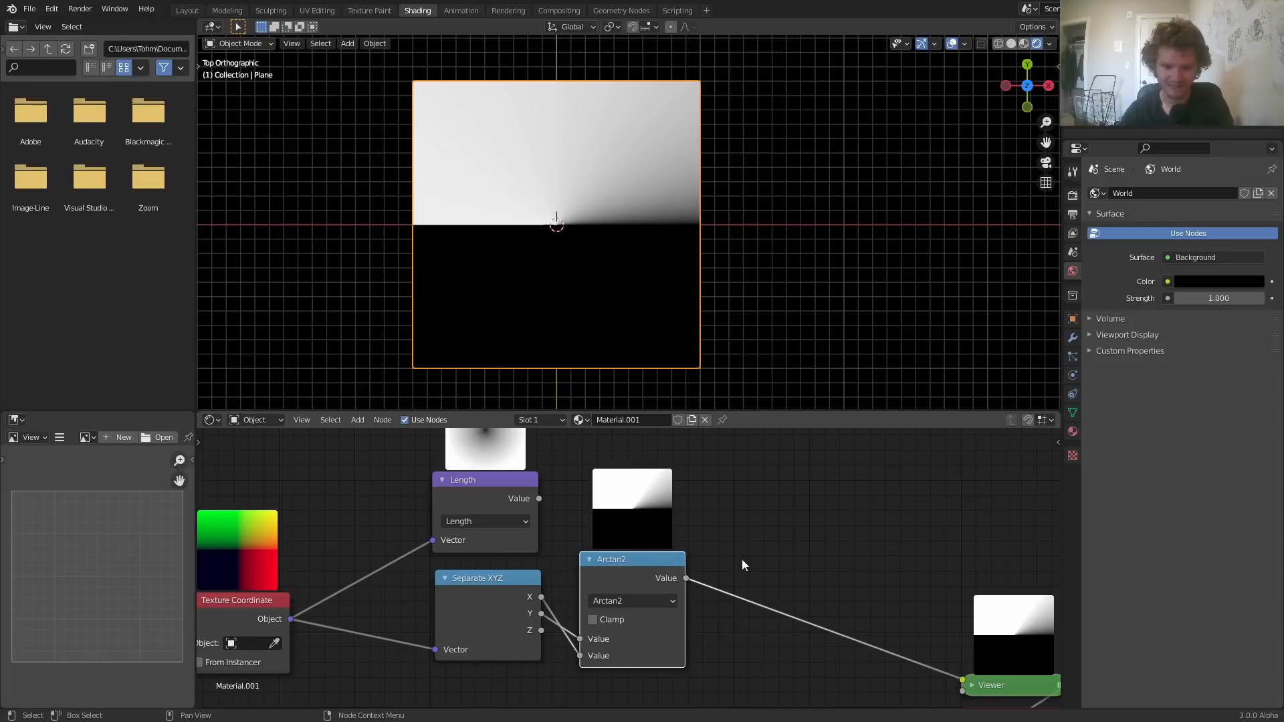
Test the Arctan2 range with a temporary Greater Than Math node at threshold -3.430, and delete that node
key(shift+a)
text(ma)
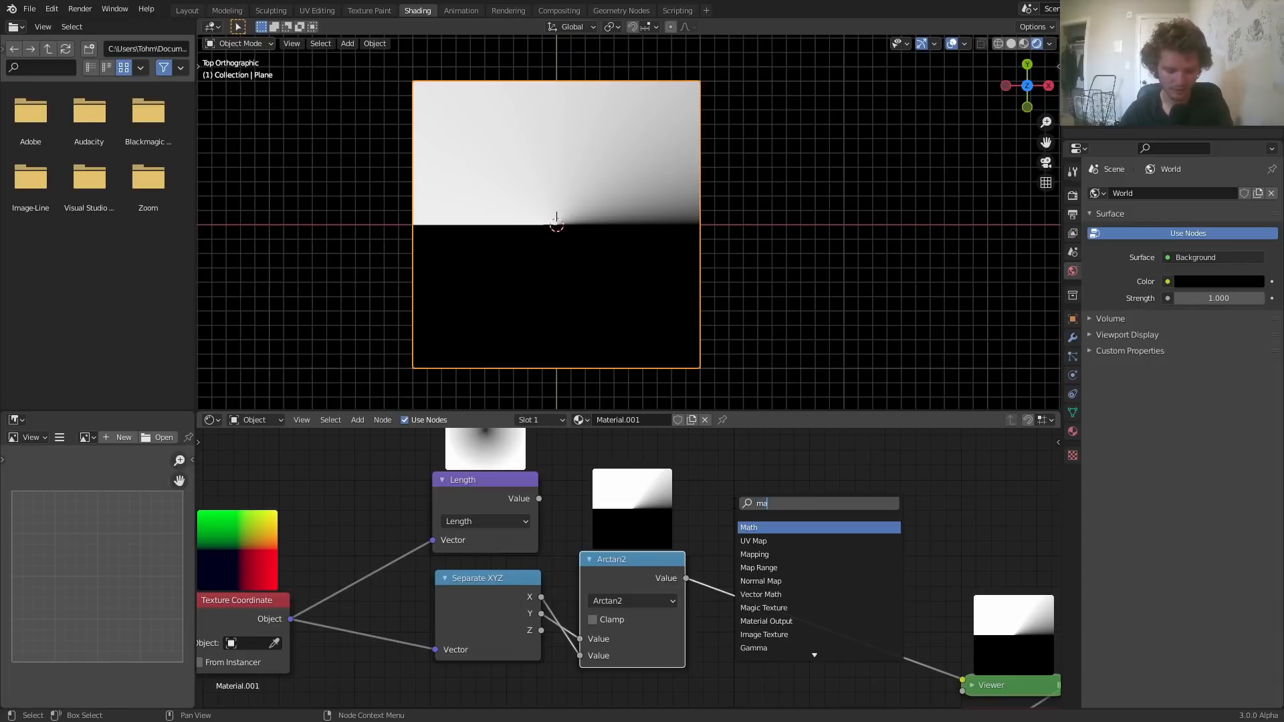
text(th)
key(Return)
click(751, 558)
click(781, 575)
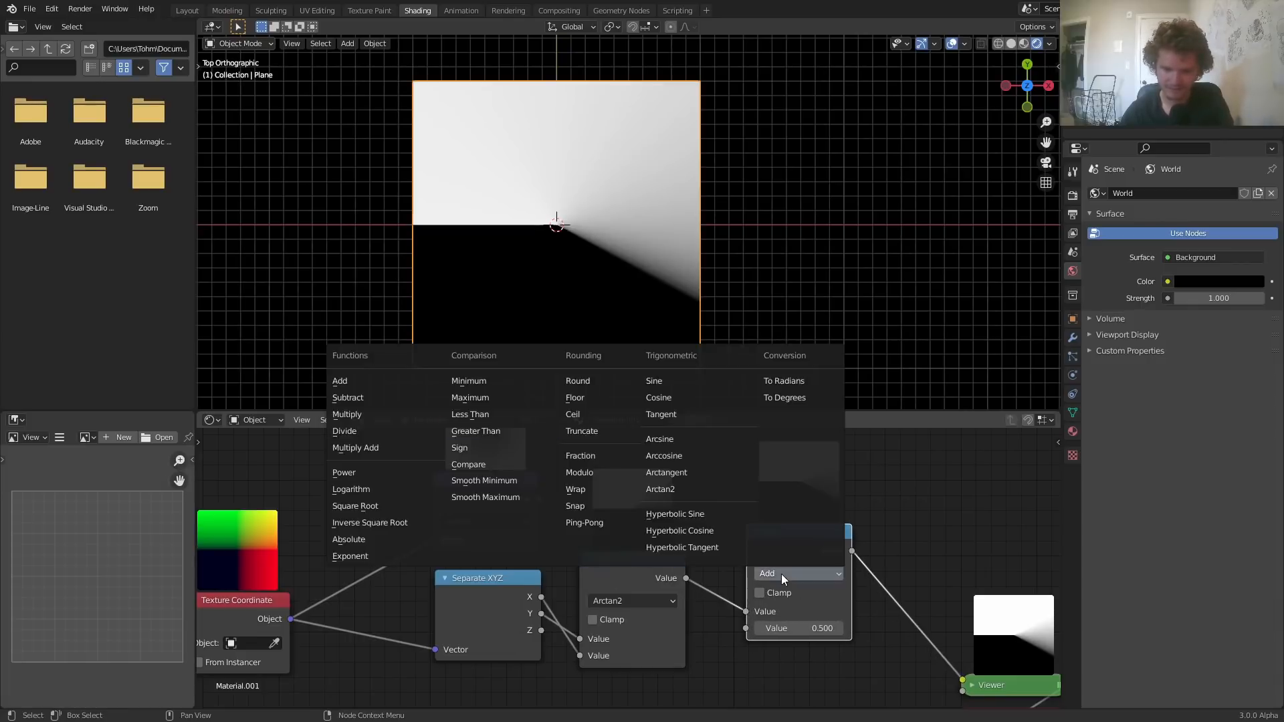
key(g)
drag(802, 628, 535, 629)
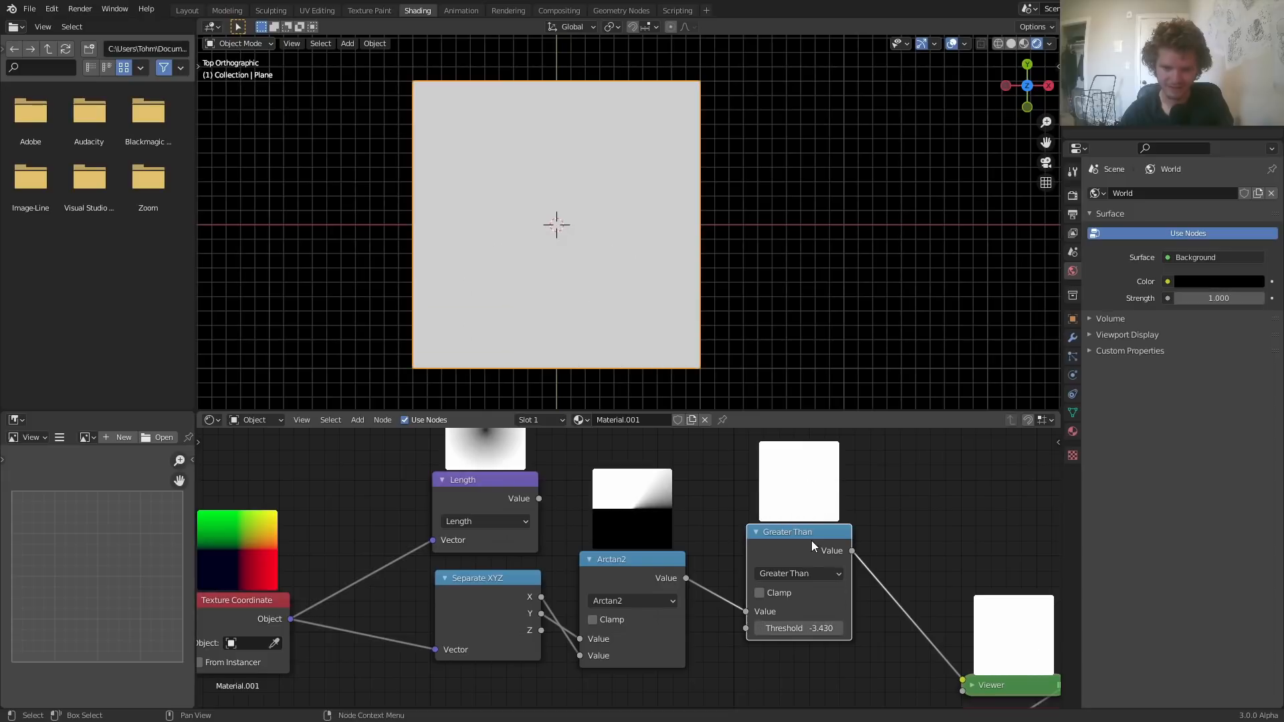
key(ctrl+x)
Insert a Map Range node after Arctan2 with From Min set to -pi and From Max set to pi
key(shift+a)
text(map range)
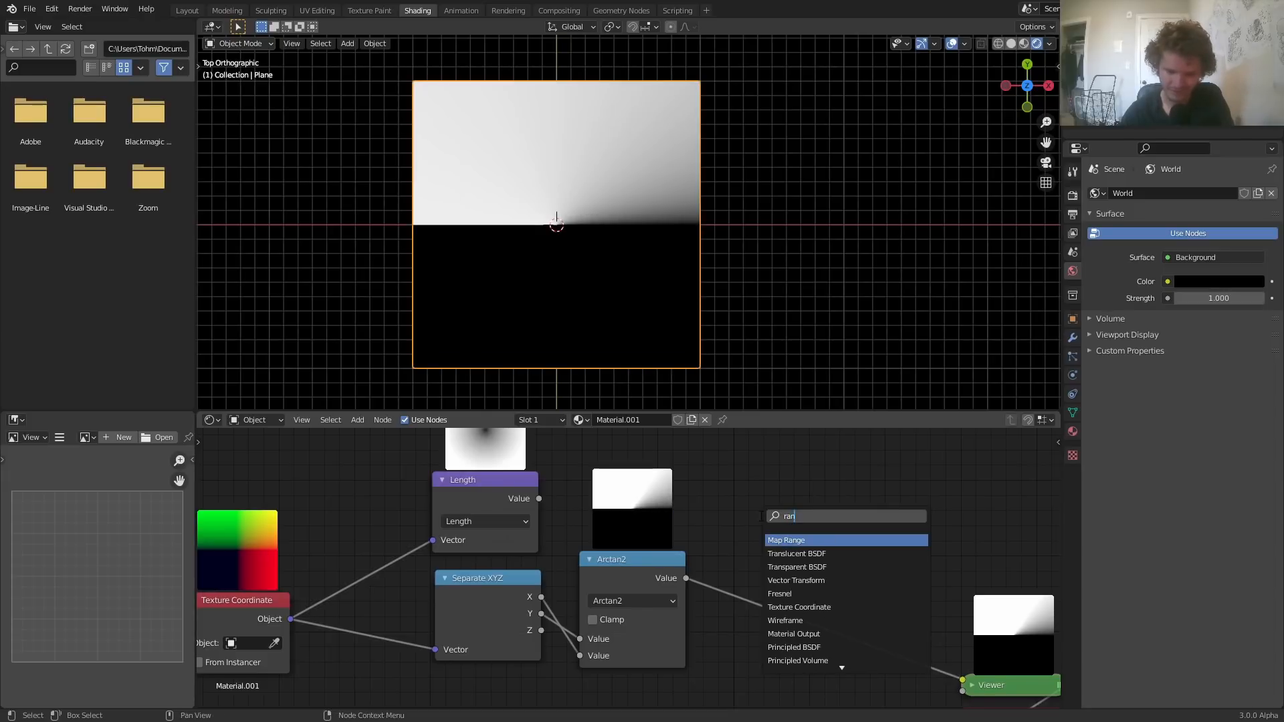
key(Return)
click(764, 520)
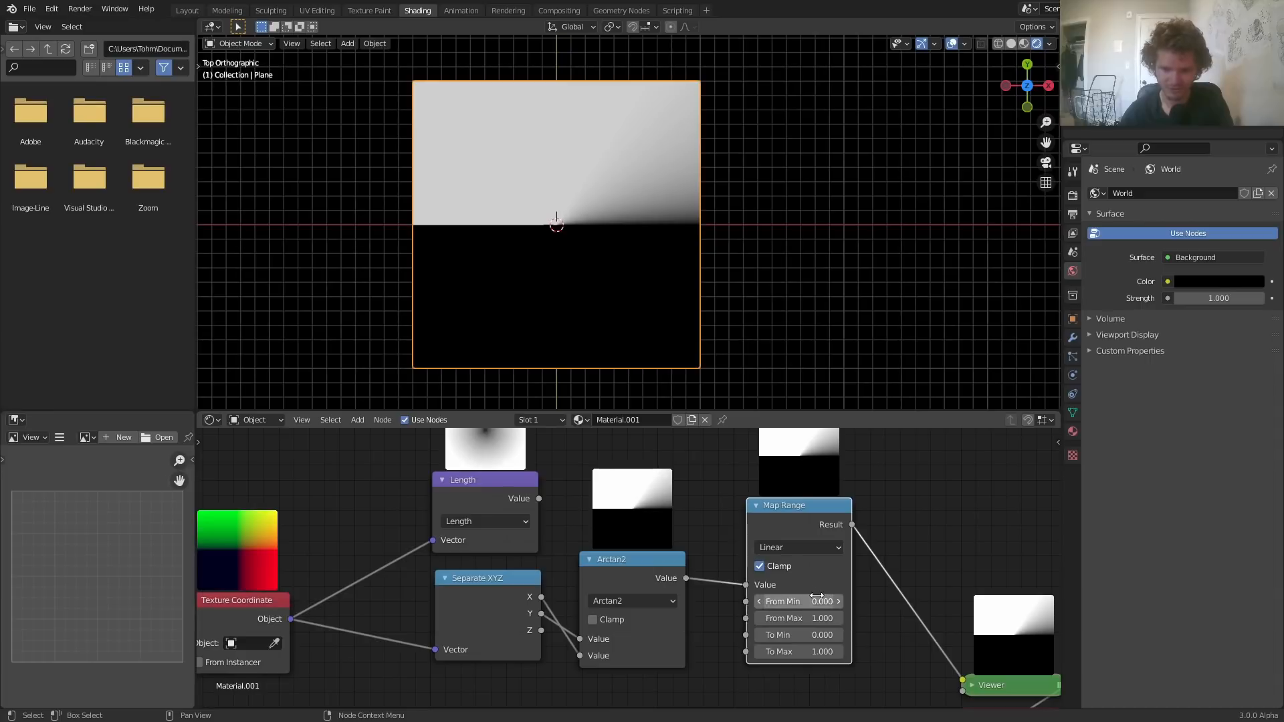
click(816, 601)
text(0.0)
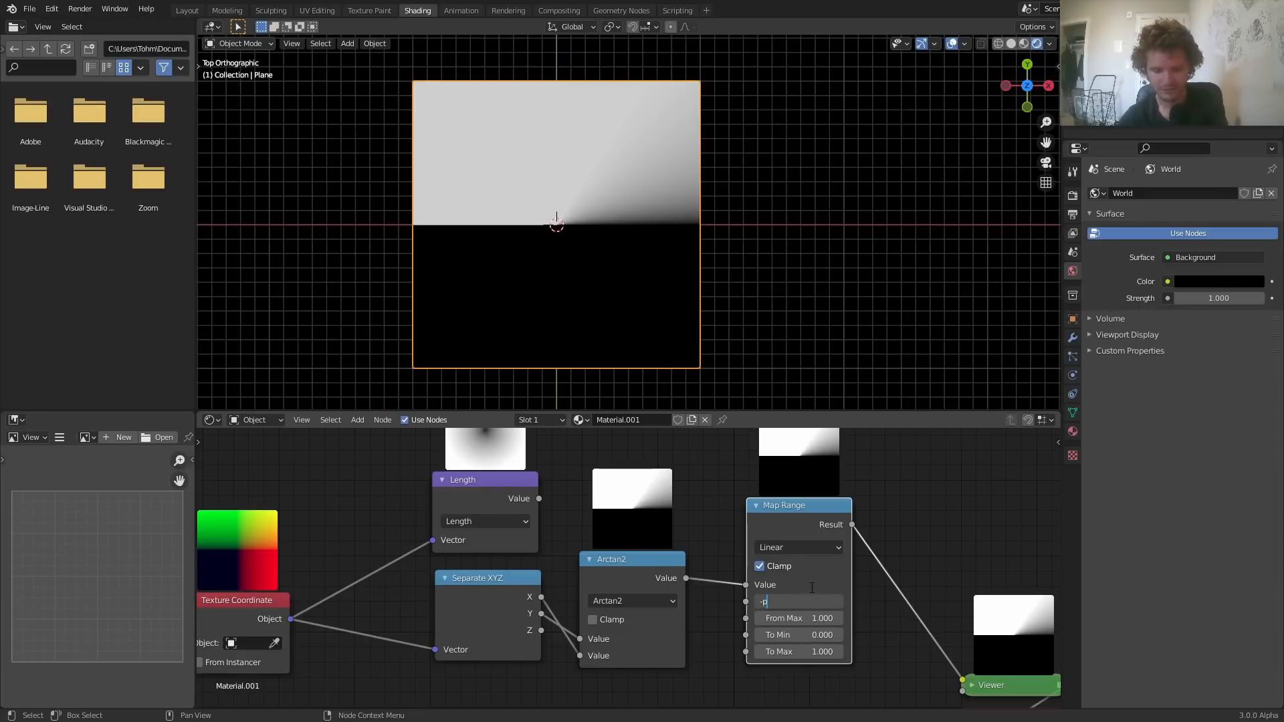
key(Tab)
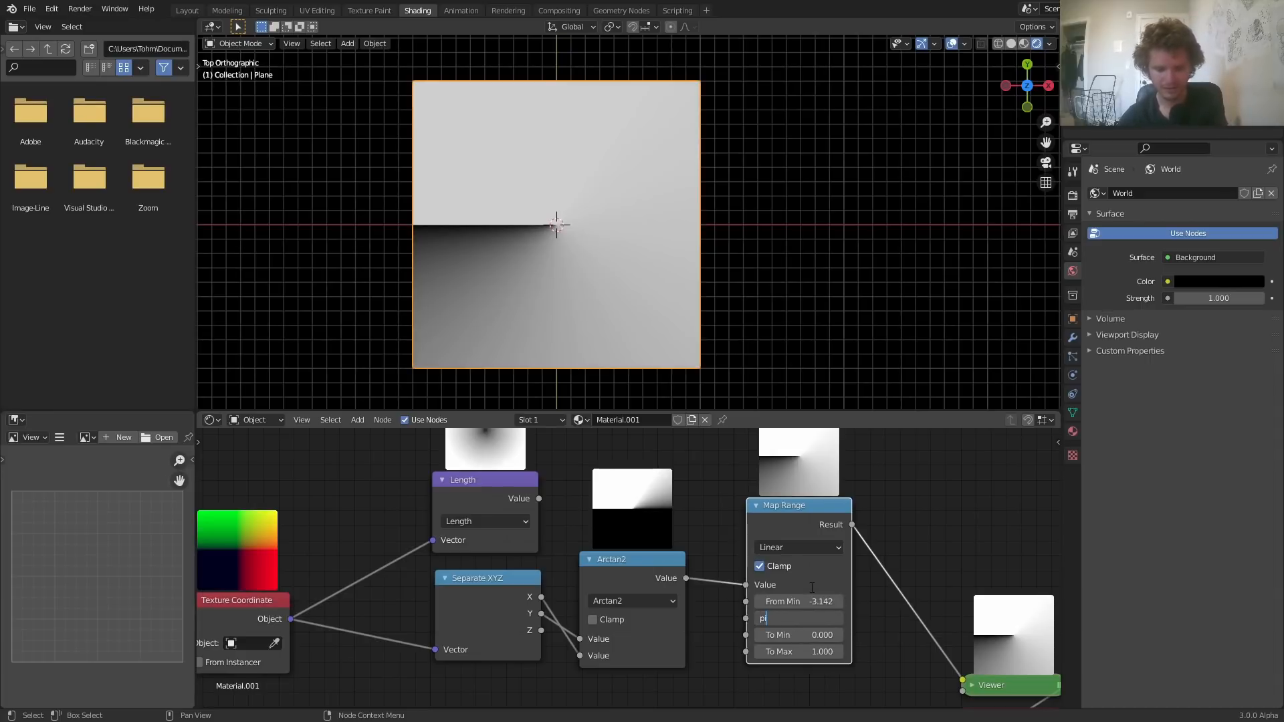
key(Return)
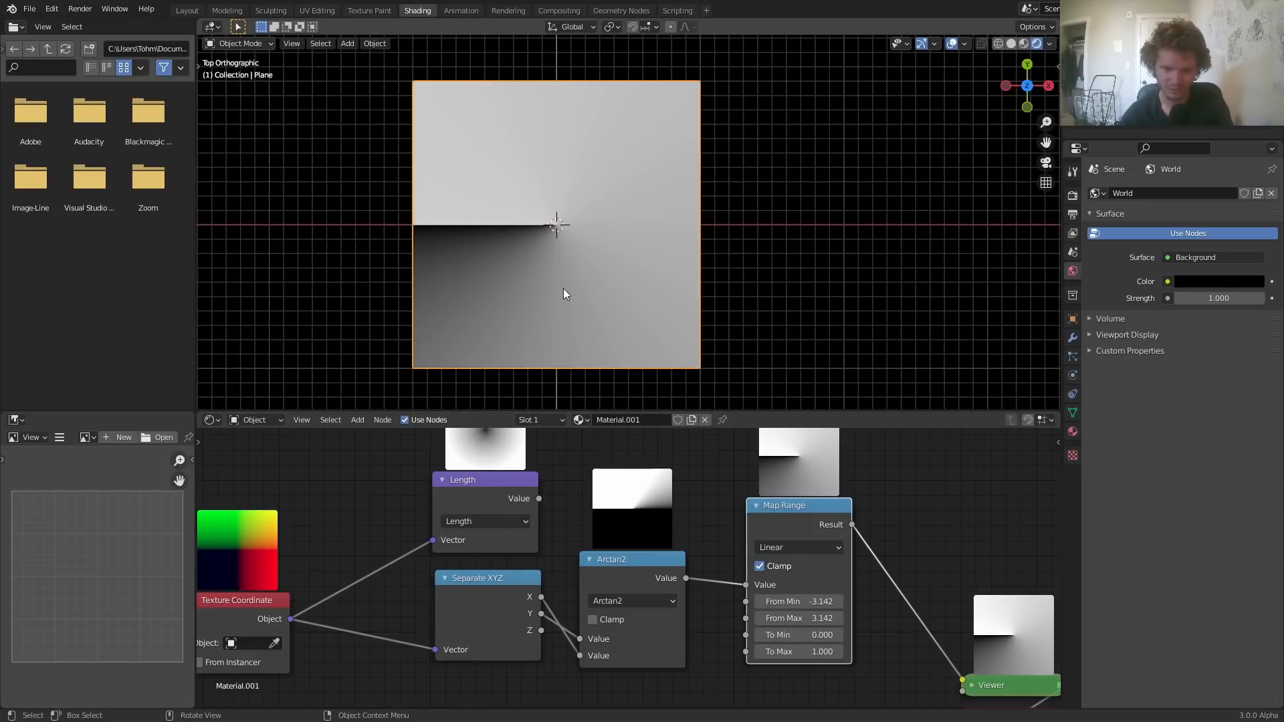
Test the Map Range output with a temporary Greater Than Math node, raising its threshold to 1.010, and delete that node
key(shift+a)
text(s)
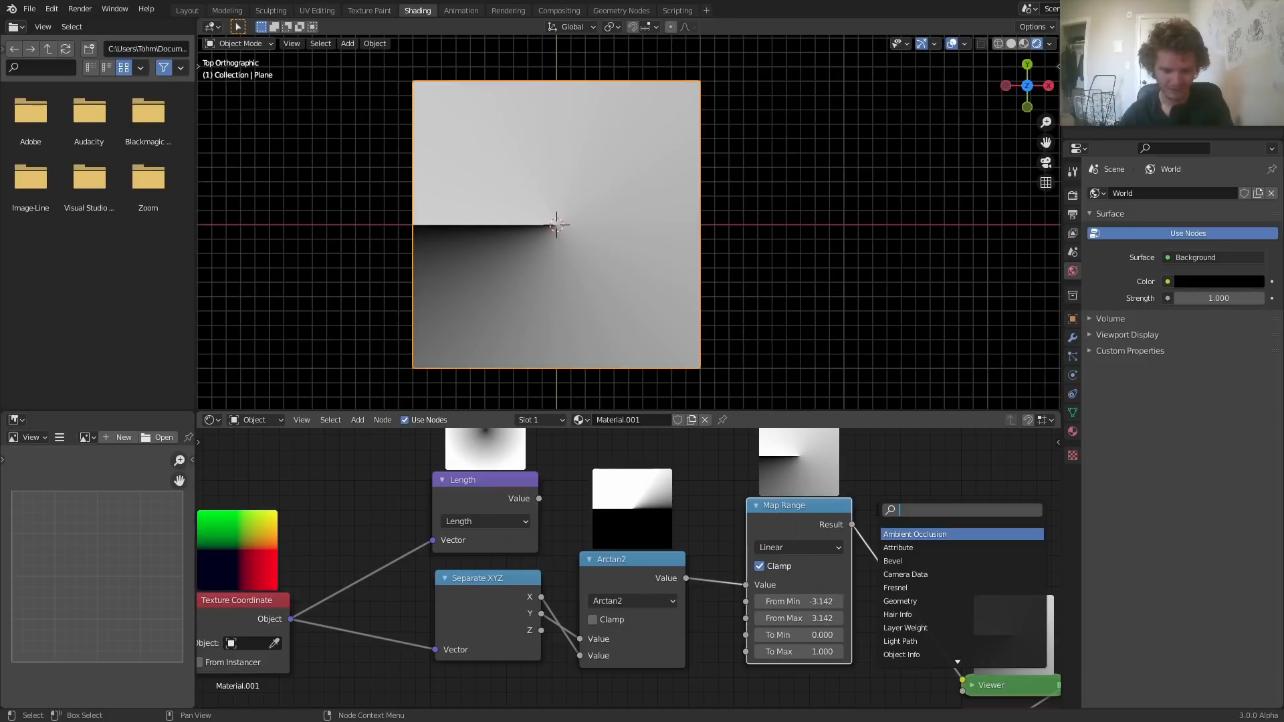
text(math)
key(Return)
click(942, 565)
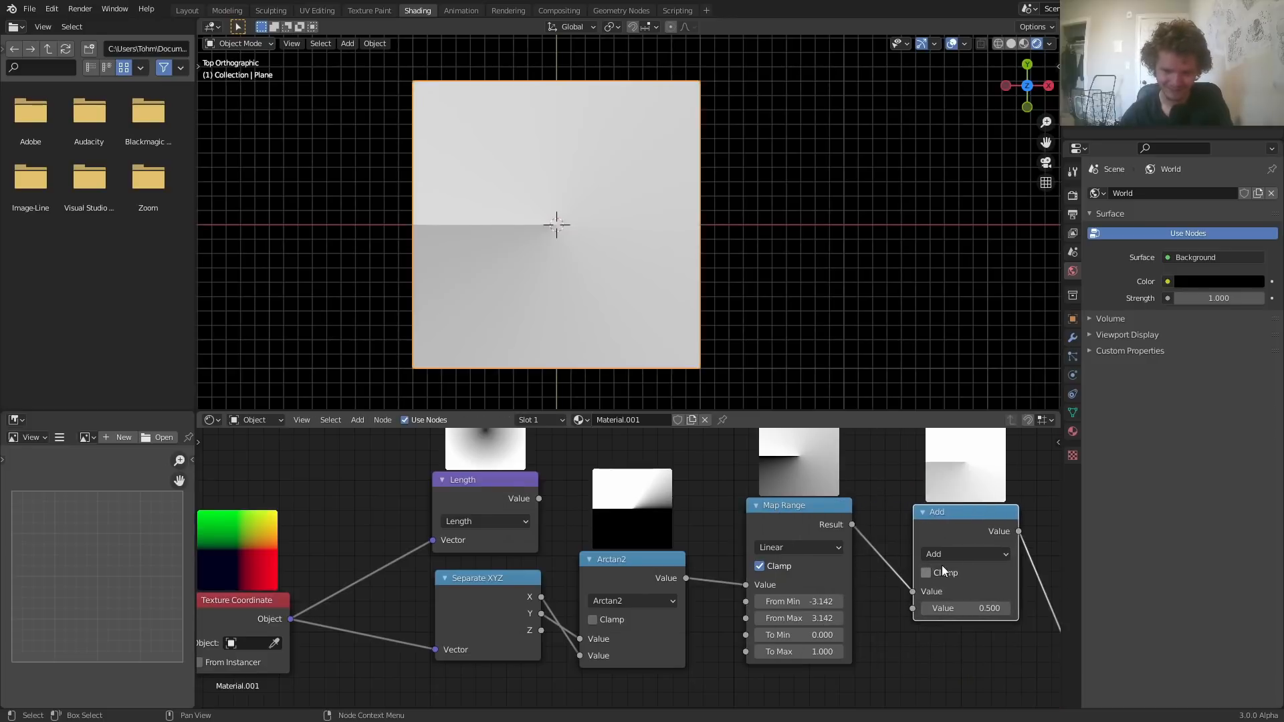
click(946, 556)
key(Return)
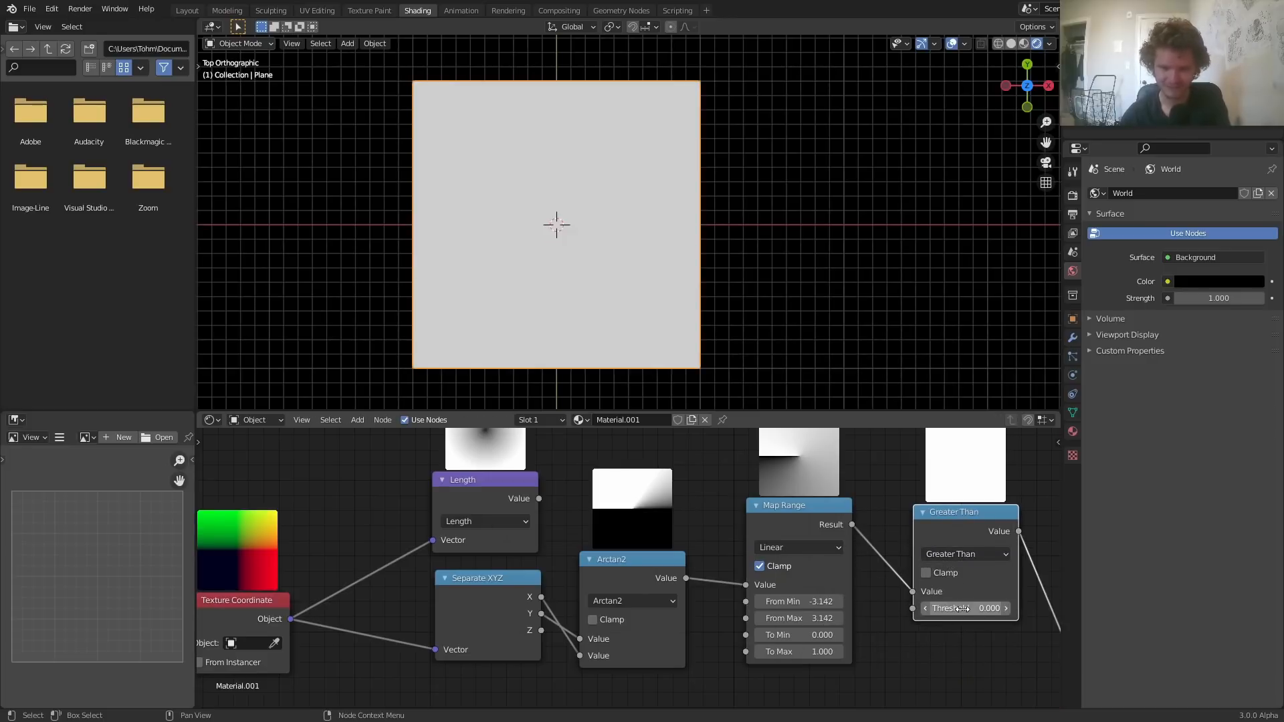
drag(961, 609, 1002, 608)
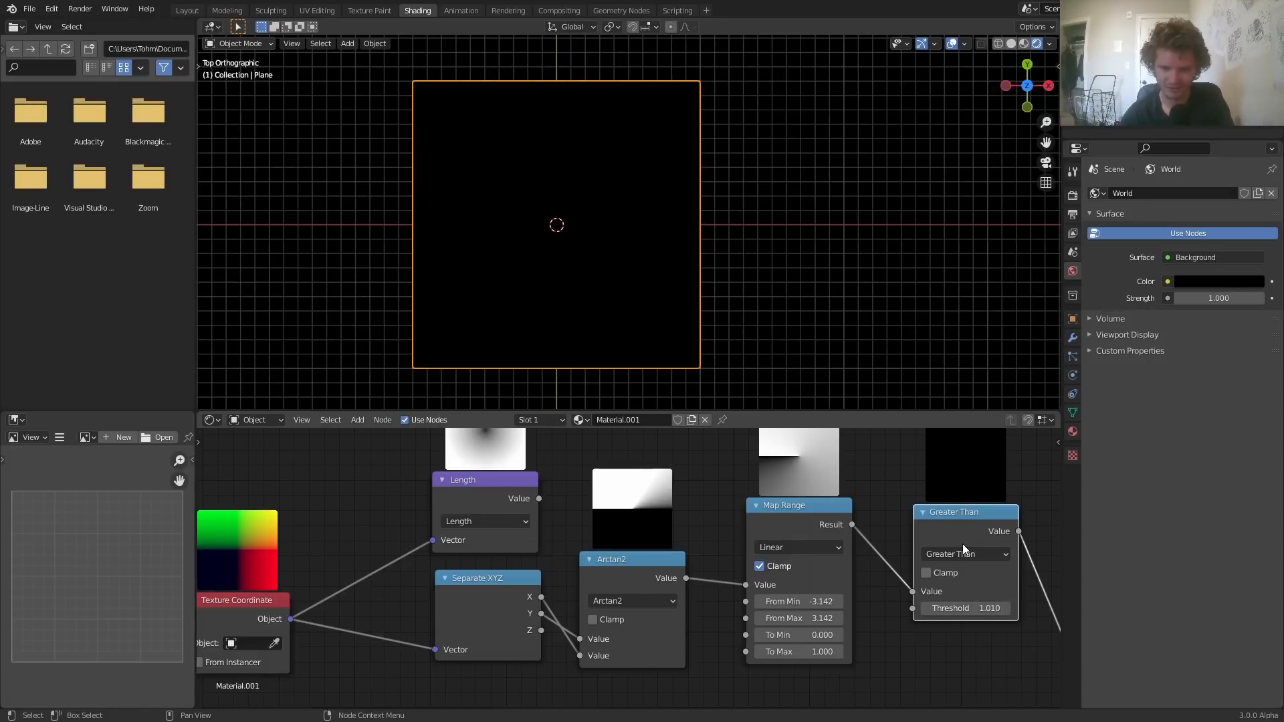
key(ctrl+x)
Move the Length node clear above the Separate XYZ and Arctan2 chain
key(Home)
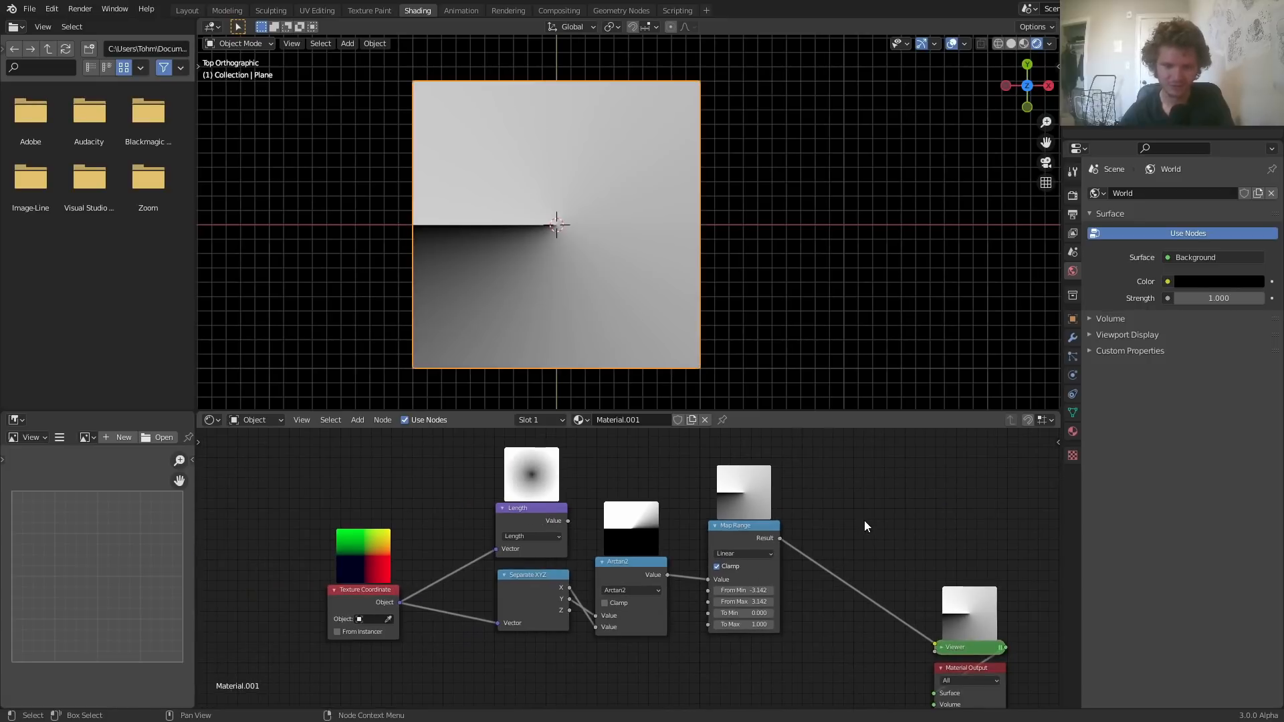
drag(560, 560, 759, 470)
middle_drag(771, 494, 724, 551)
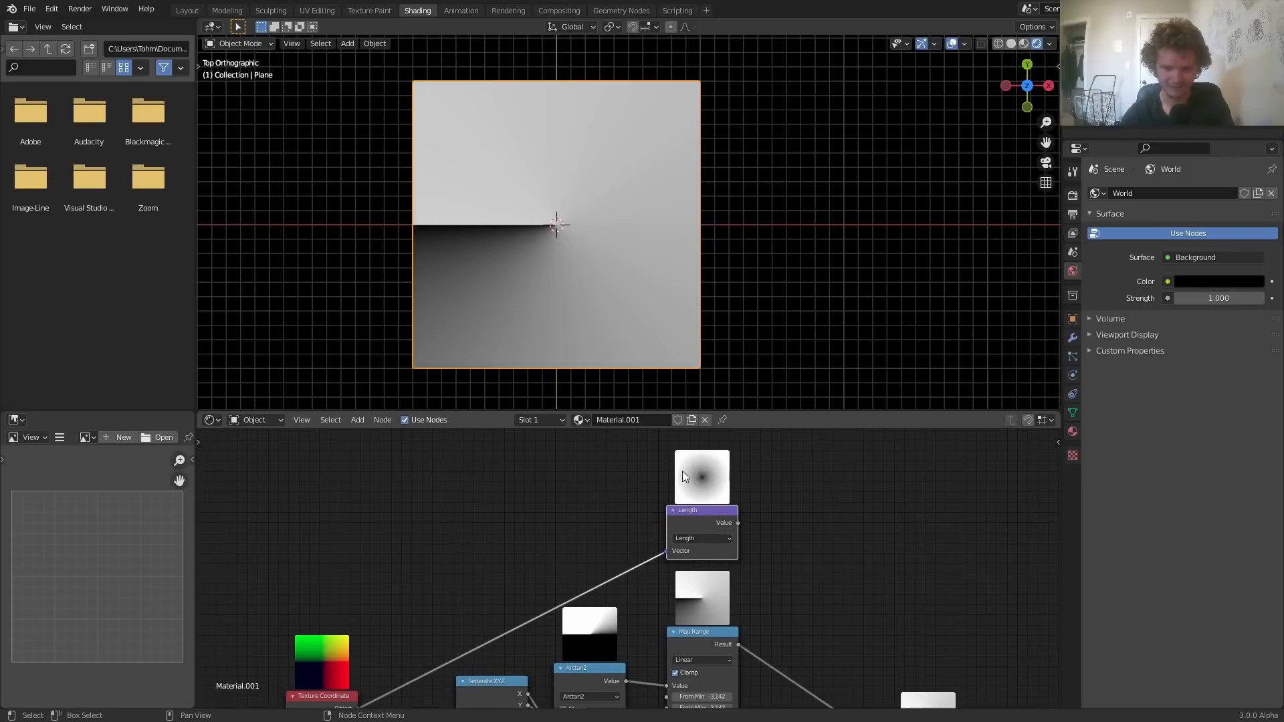
middle_drag(734, 609, 731, 521)
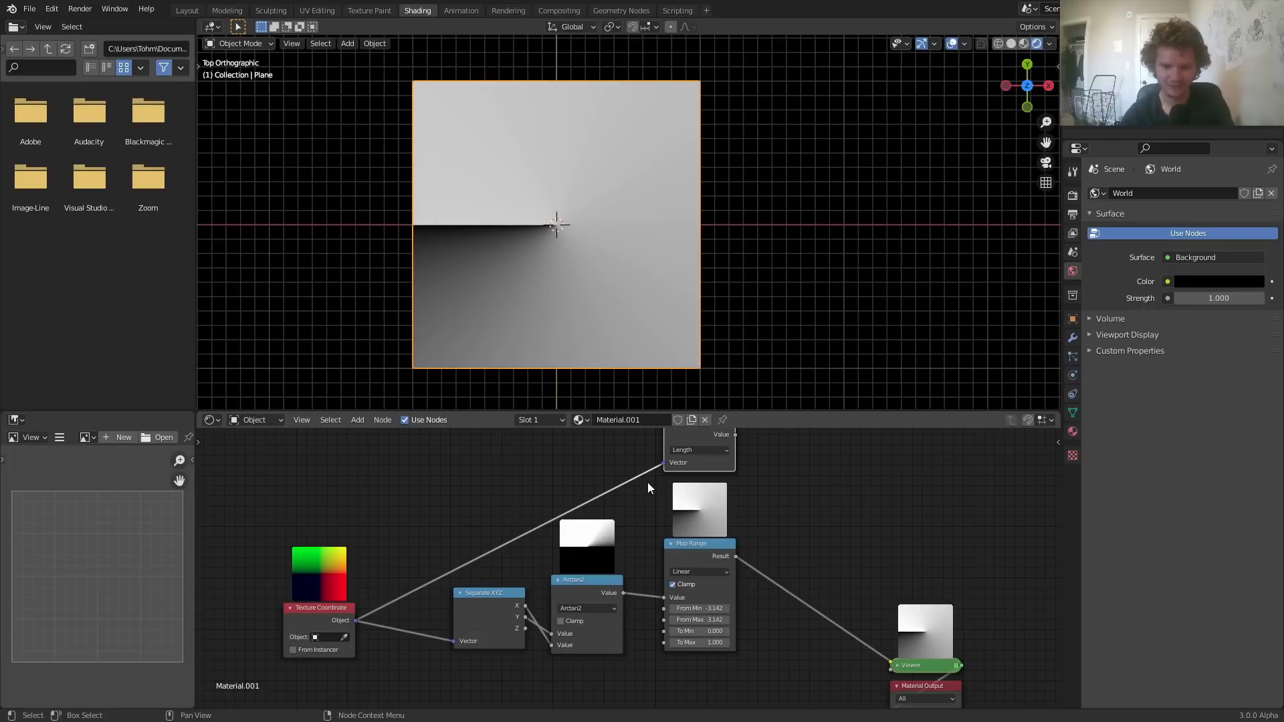
middle_drag(647, 482, 692, 528)
drag(767, 474, 525, 492)
Duplicate the Arctan2 node above the original and connect the Length node's Value to the copy's first Value
scroll(592, 602, up, 2)
key(shift+d)
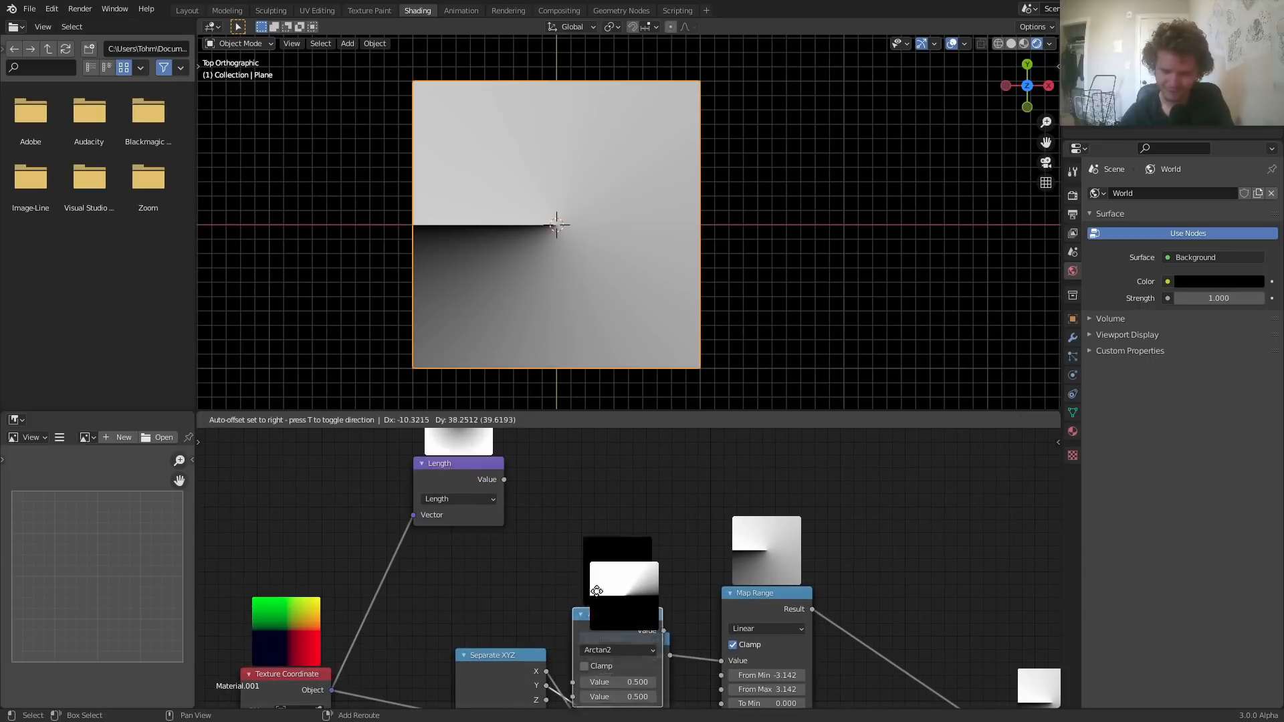
click(632, 488)
drag(528, 548, 605, 554)
scroll(627, 508, up, 1)
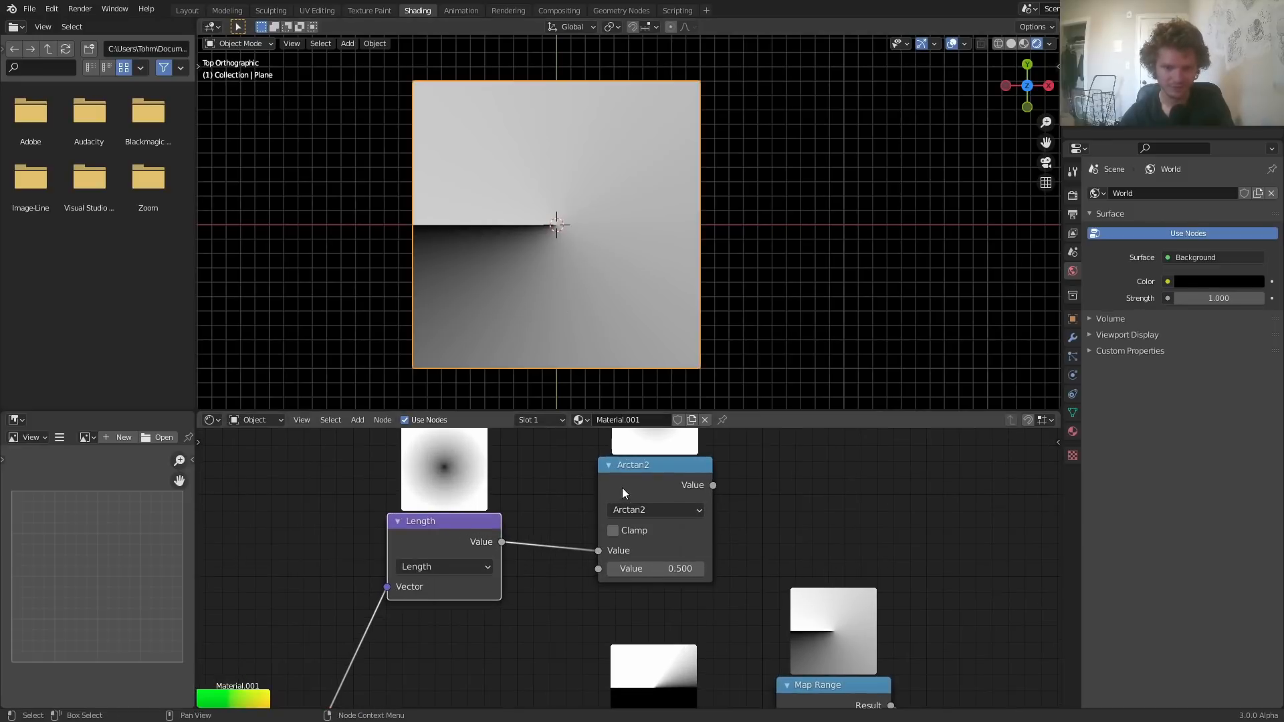
Change the duplicated Math node to Compare, preview it on the plane and set its Epsilon to 0.050
click(624, 505)
key(c)
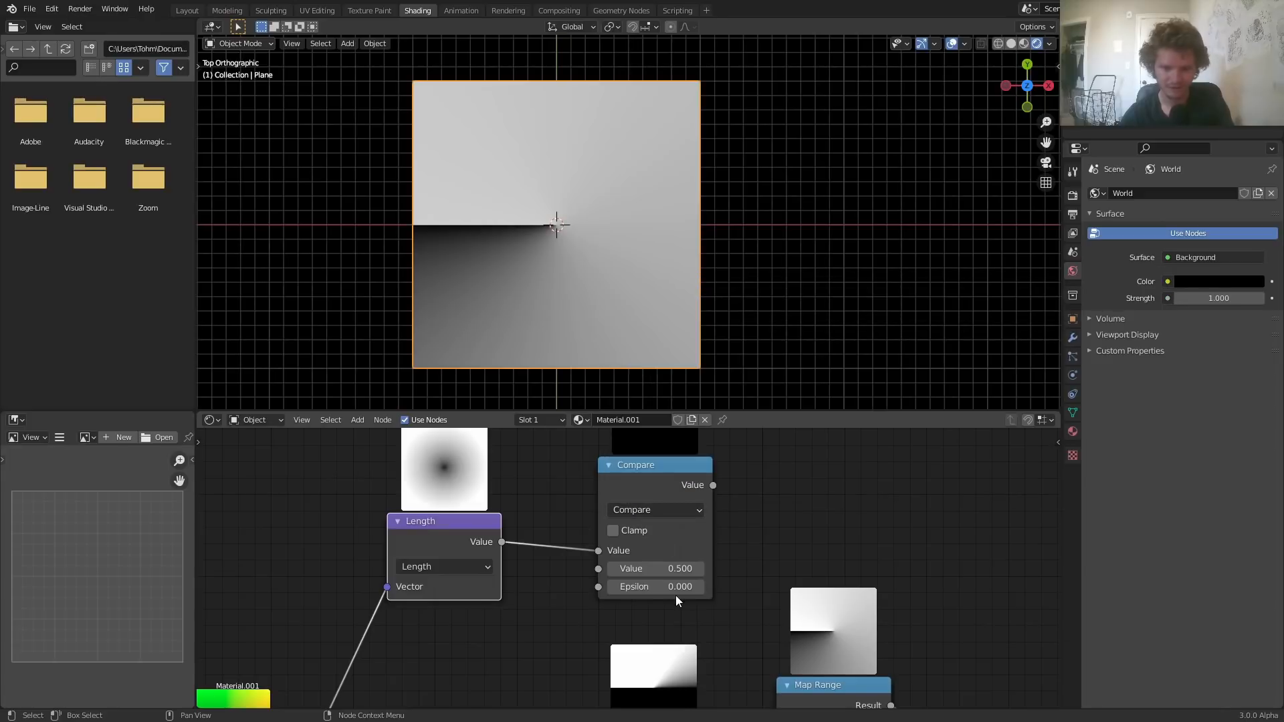
ctrl+shift+click(653, 464)
middle_drag(652, 464, 628, 518)
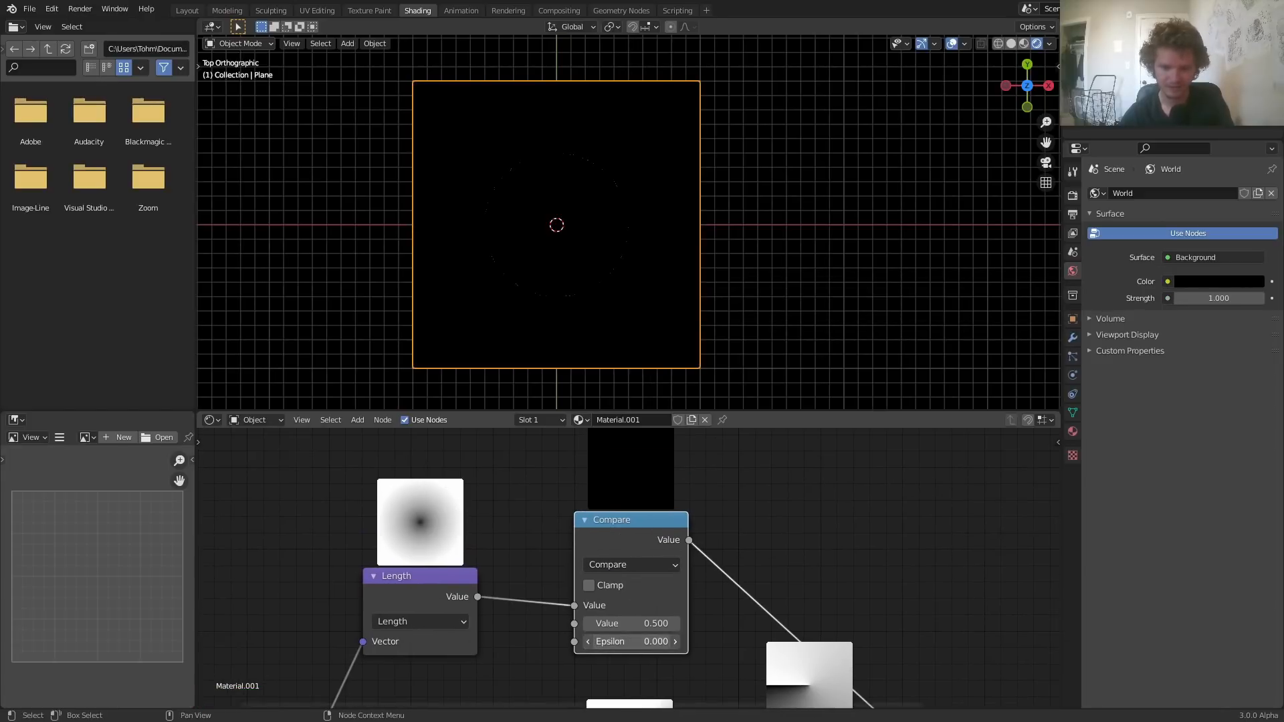
drag(632, 641, 659, 641)
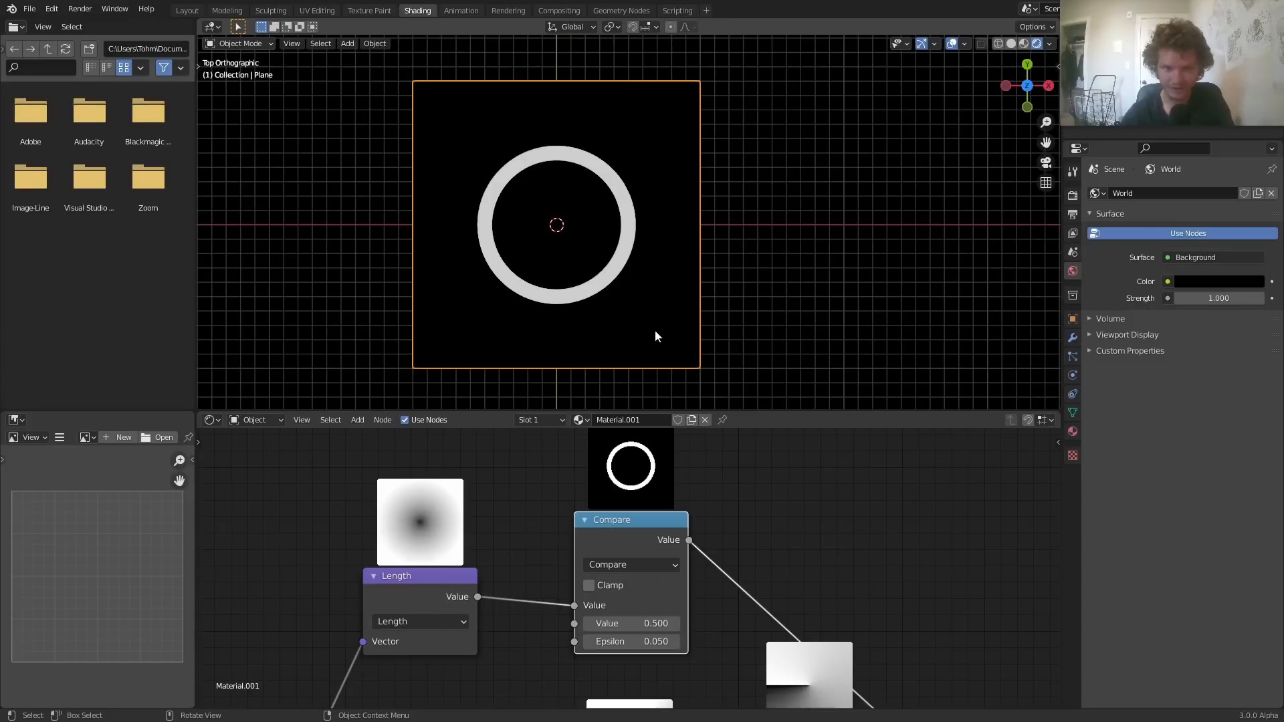
Try other Epsilon and Value settings on the Compare node, including a Value of 0.680, and restore both
drag(649, 642, 616, 621)
key(ctrl+z)
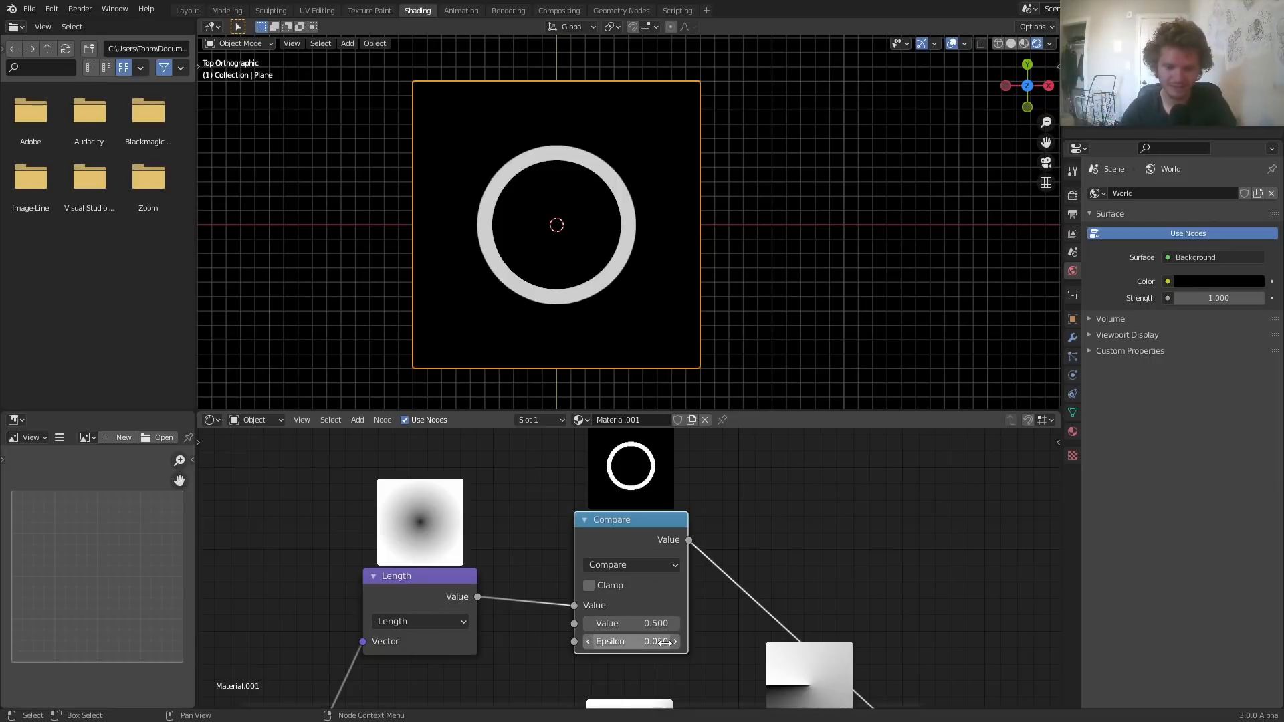
mouse_move(648, 643)
mouse_down()
mouse_move(699, 643)
mouse_move(631, 625)
mouse_up()
key(ctrl+z)
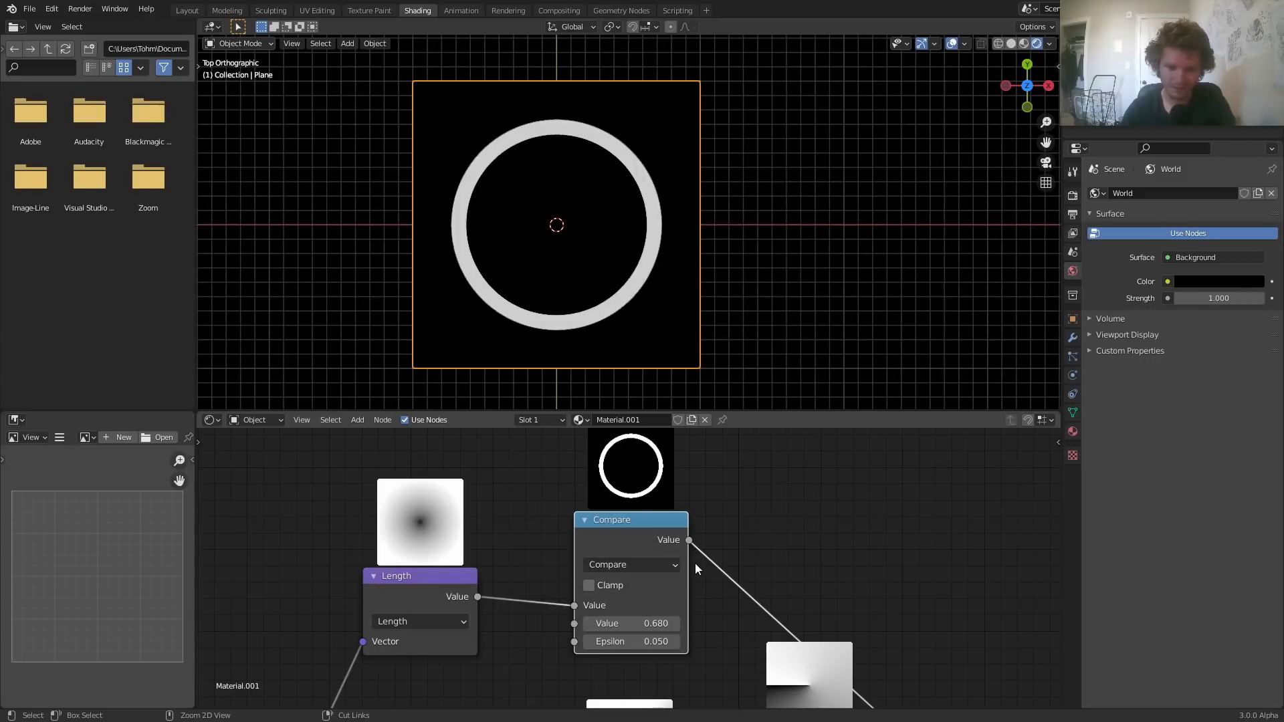
key(BackSpace)
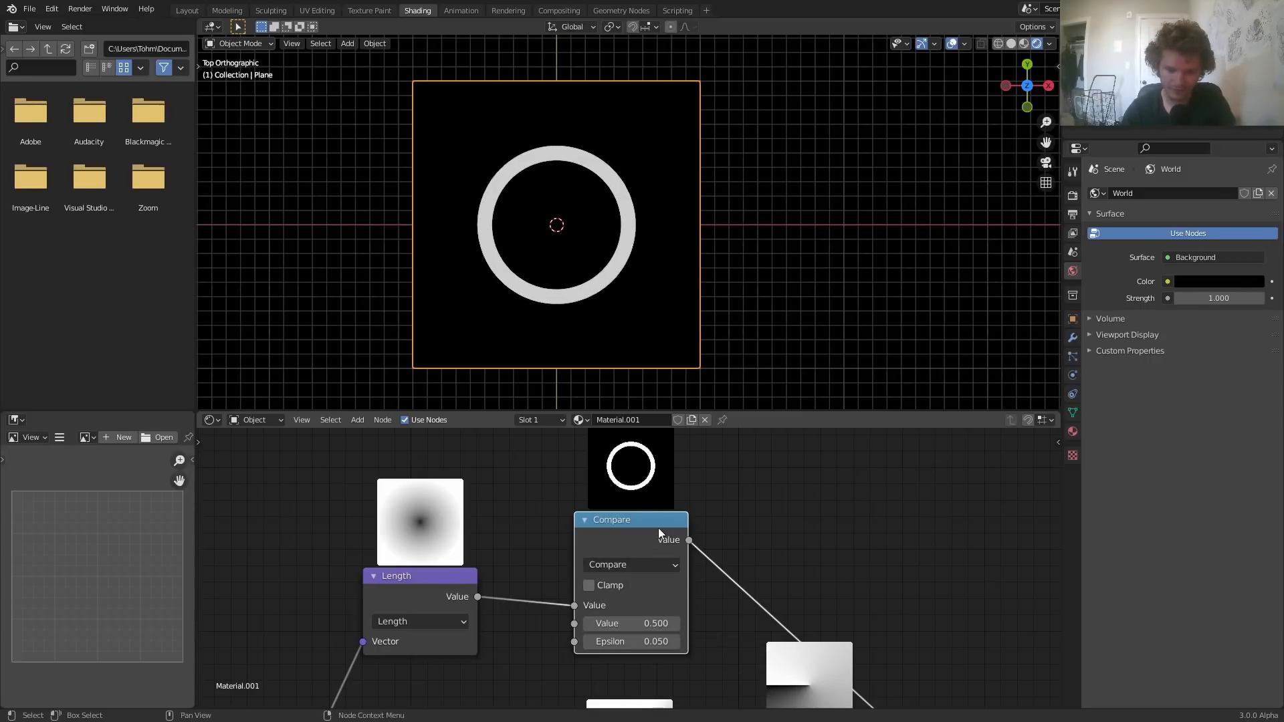
Move the Compare node farther away from the Length node, beyond the Map Range node, trying and undoing another Value change
drag(658, 528, 812, 486)
middle_drag(812, 485, 695, 569)
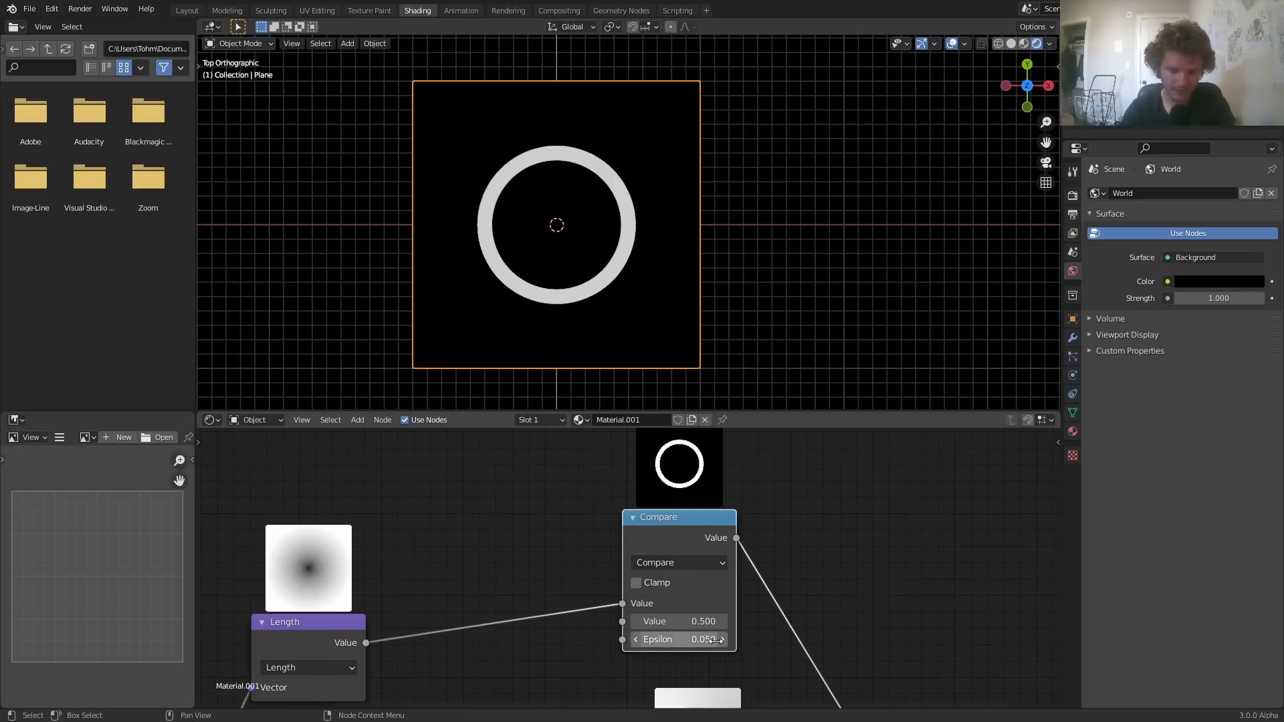
mouse_move(689, 622)
mouse_down()
mouse_move(719, 621)
mouse_move(662, 621)
mouse_move(721, 621)
mouse_move(671, 621)
mouse_move(722, 621)
mouse_move(707, 621)
mouse_up()
key(ctrl+z)
middle_drag(765, 615, 538, 527)
scroll(526, 514, down, 5)
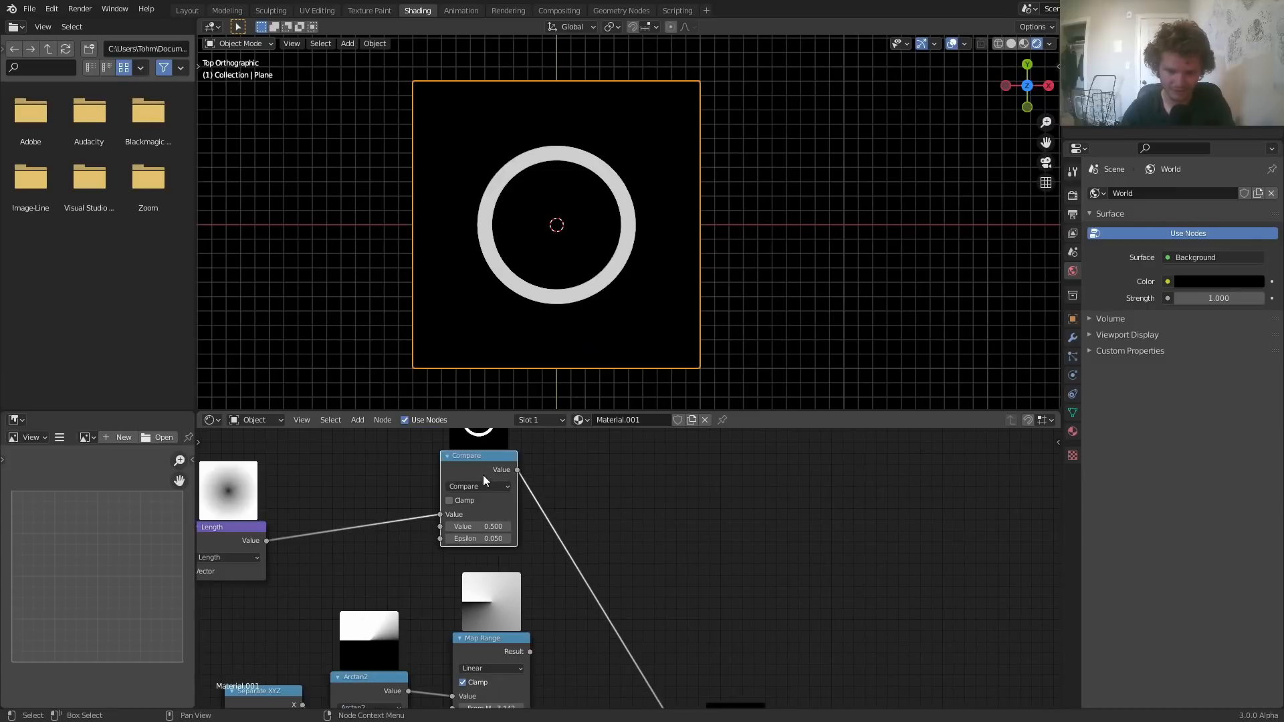
drag(483, 475, 627, 498)
Try feeding the Map Range Result into the Compare node's second Value, and undo the connection
drag(530, 651, 583, 555)
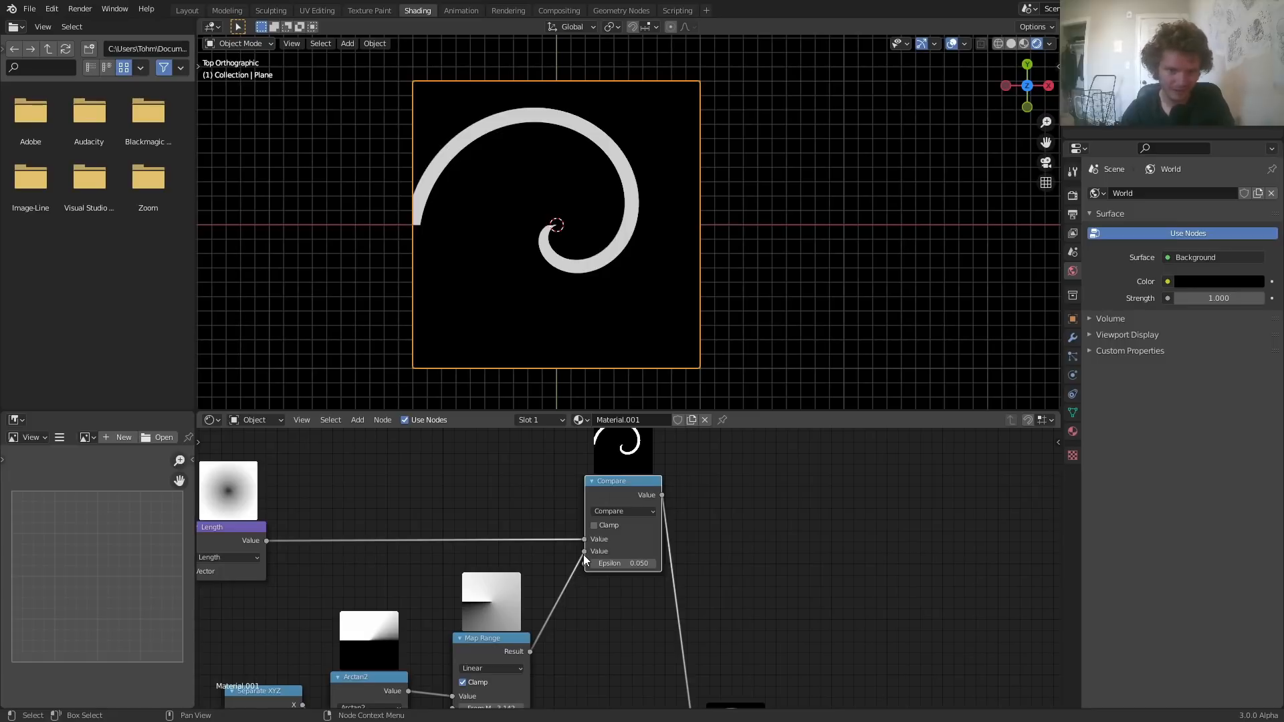
key(ctrl+z)
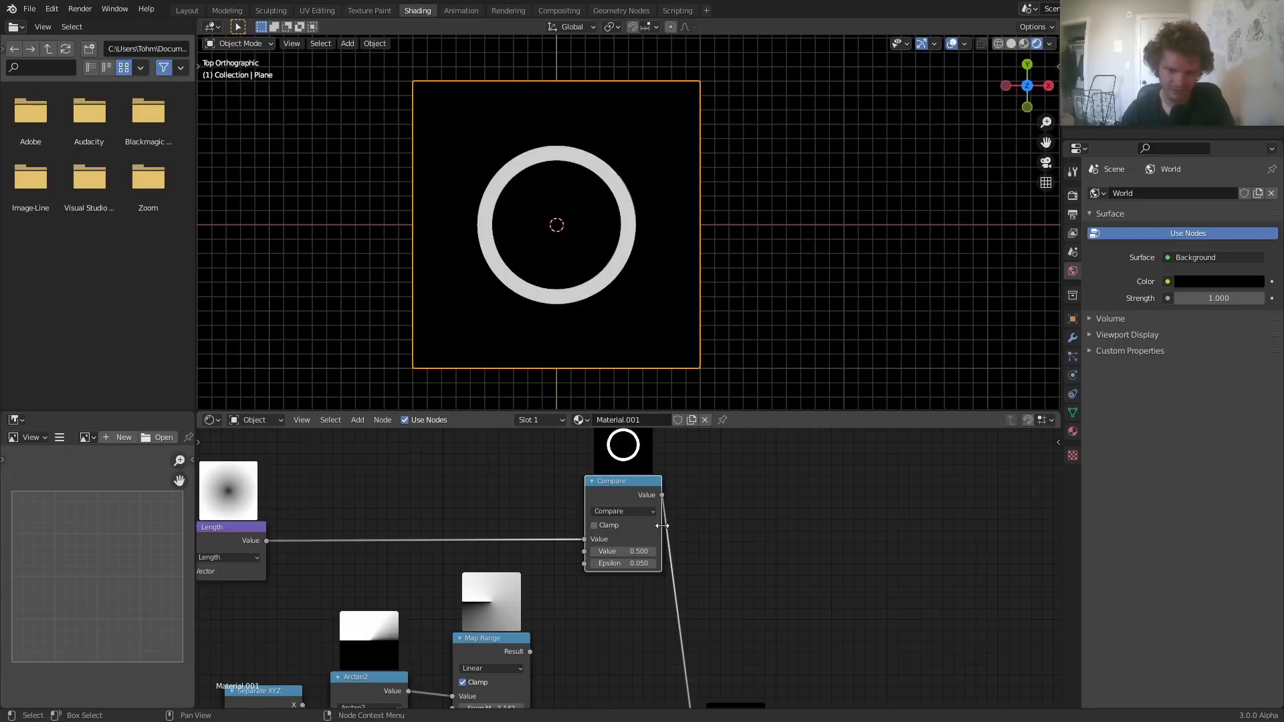
Move the Compare node farther along the node tree and preview the Map Range result on the plane
middle_drag(702, 582, 591, 472)
scroll(655, 558, down, 6)
drag(729, 658, 548, 470)
key(g)
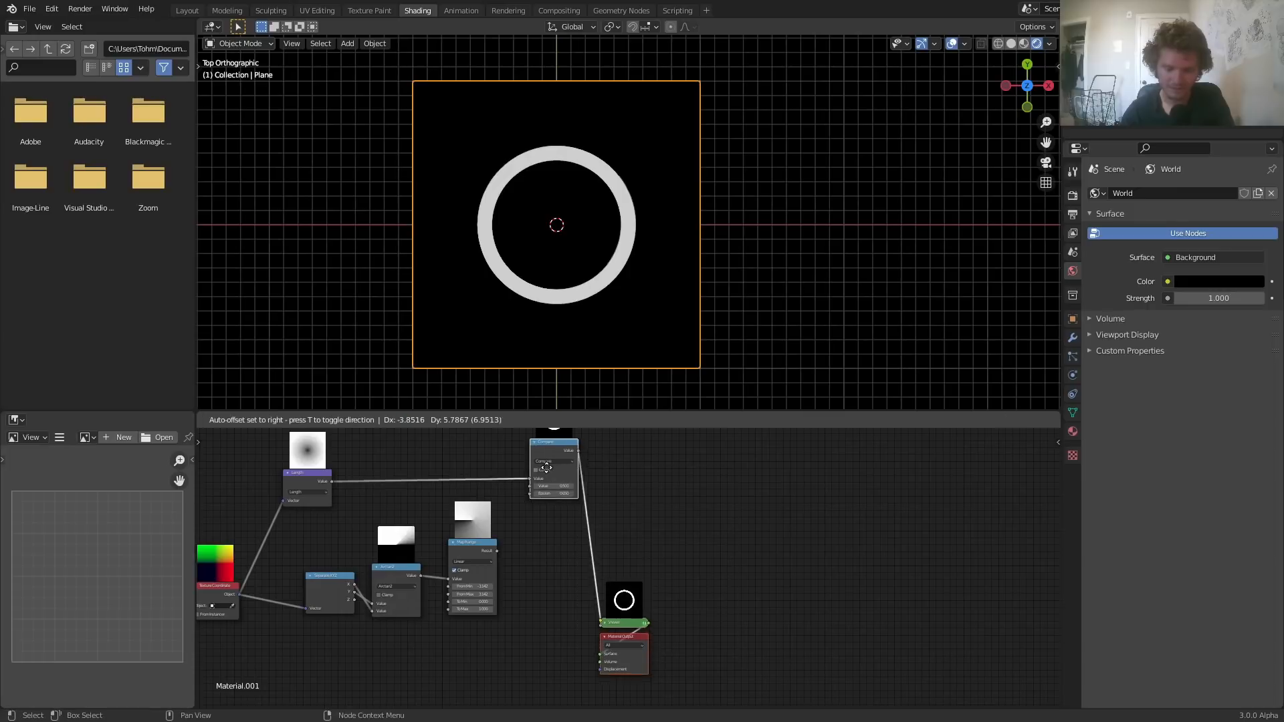
click(629, 445)
scroll(435, 542, up, 2)
ctrl+shift+click(406, 533)
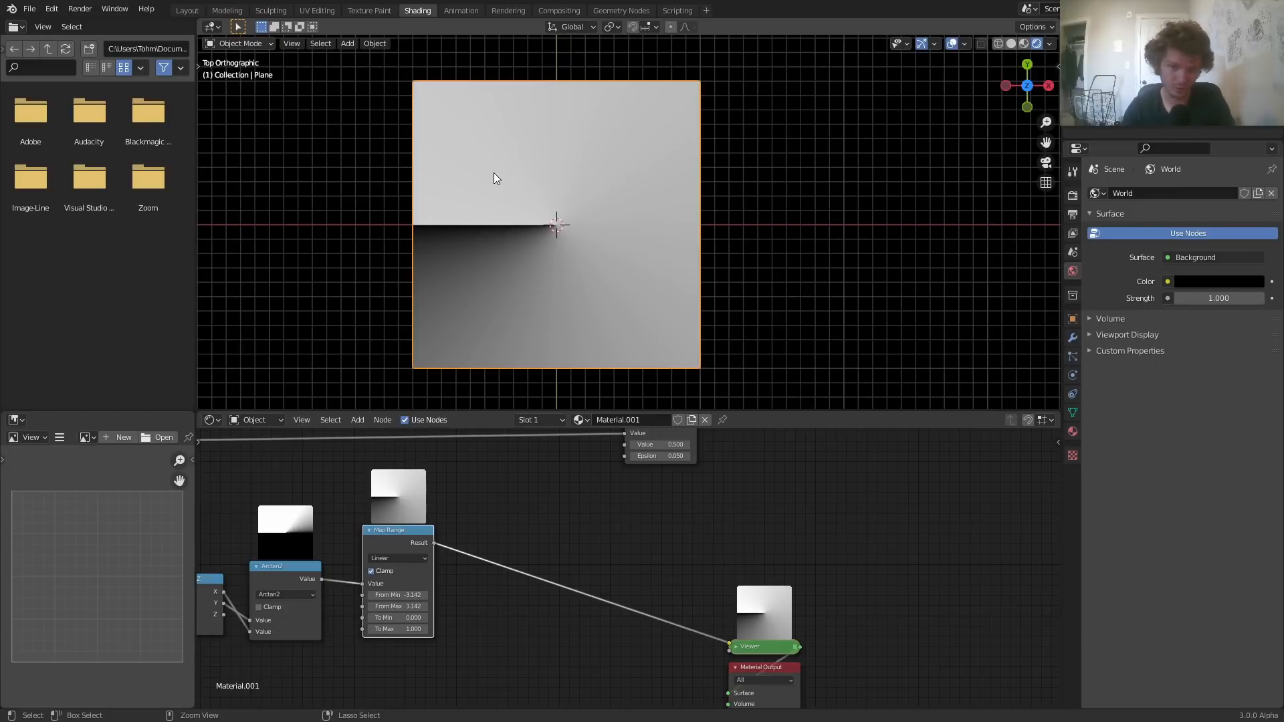
Add a Value node below the Arctan2 node
scroll(632, 562, down, 10)
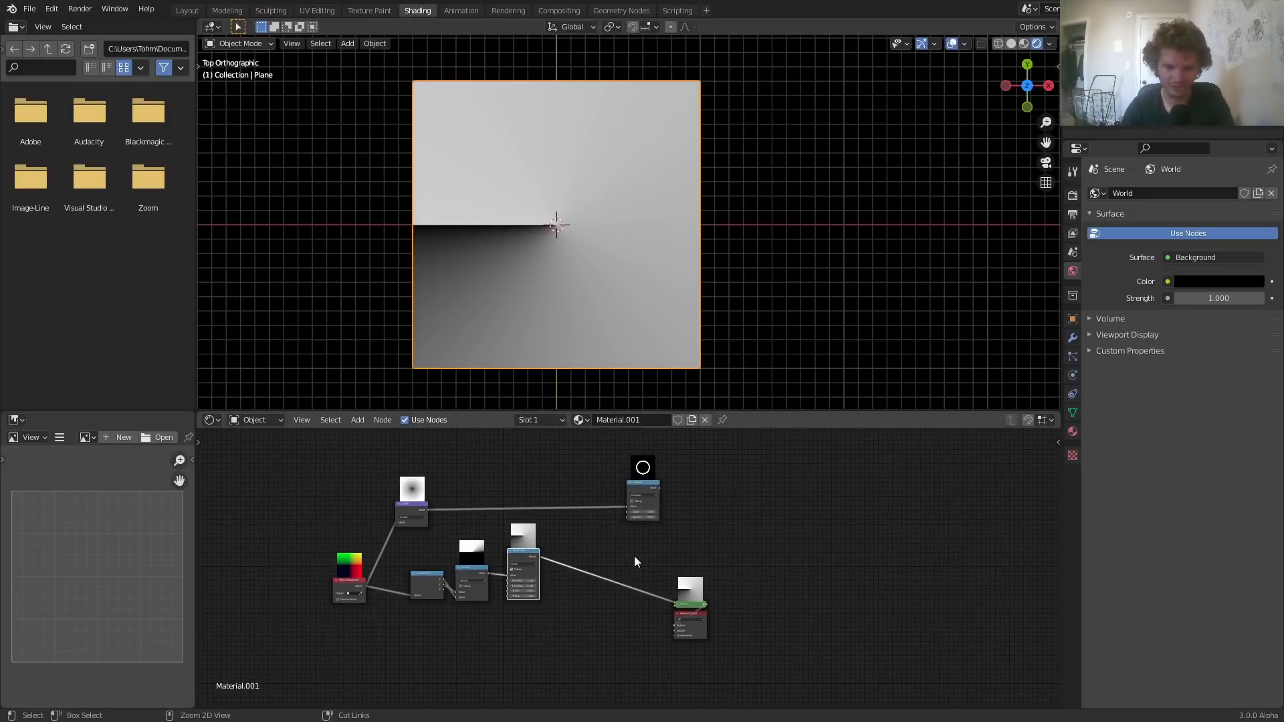
ctrl+scroll(616, 488, up, 5)
scroll(720, 511, up, 9)
middle_drag(860, 469, 577, 561)
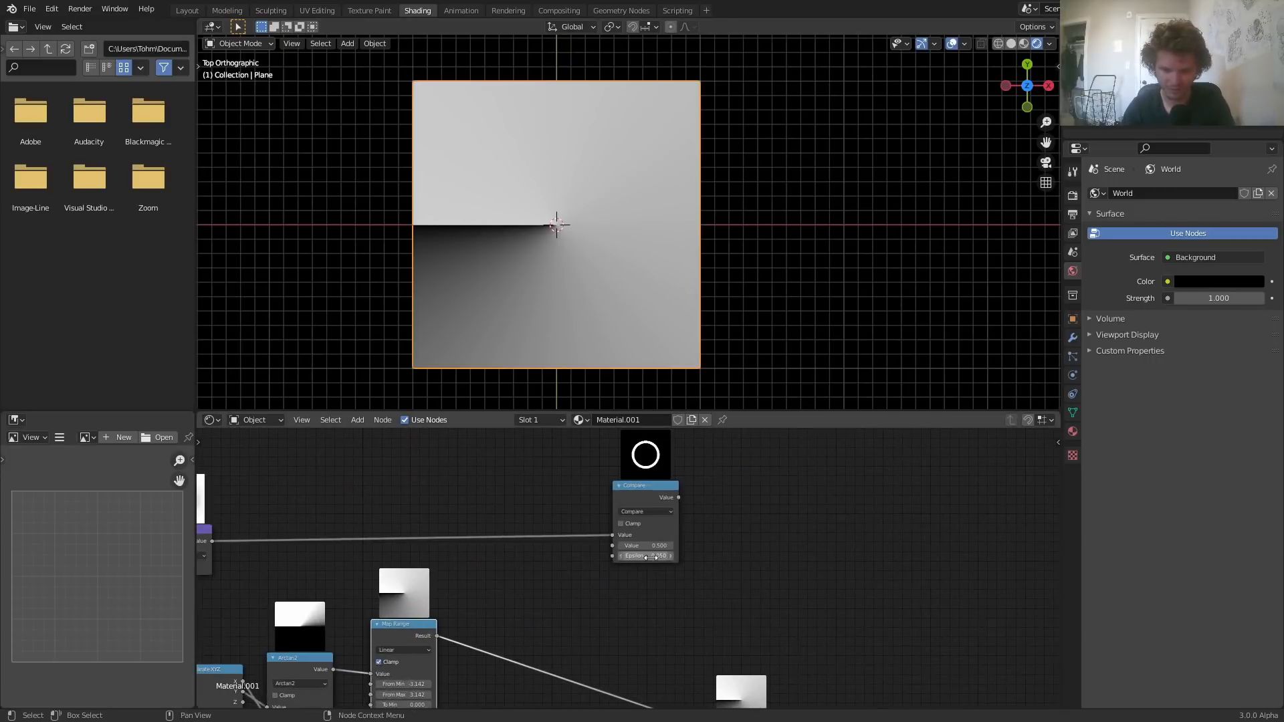
scroll(628, 545, up, 5)
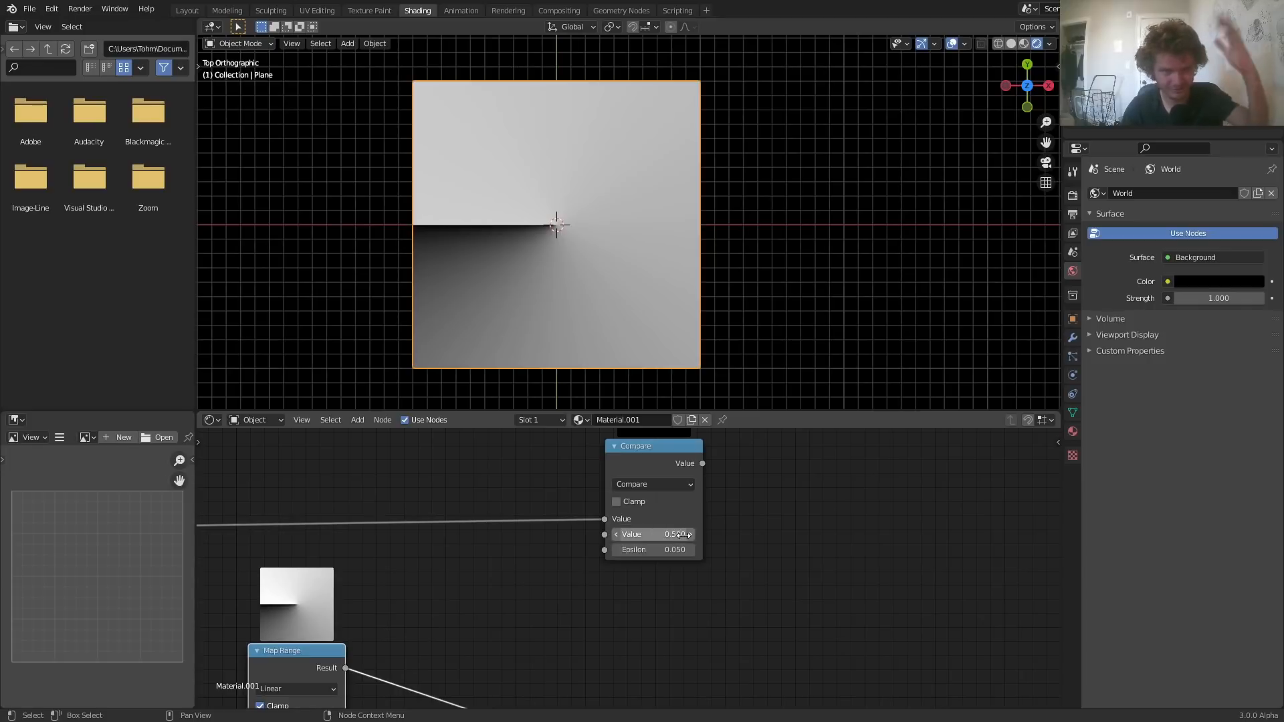
middle_drag(414, 653, 603, 554)
scroll(598, 525, up, 2)
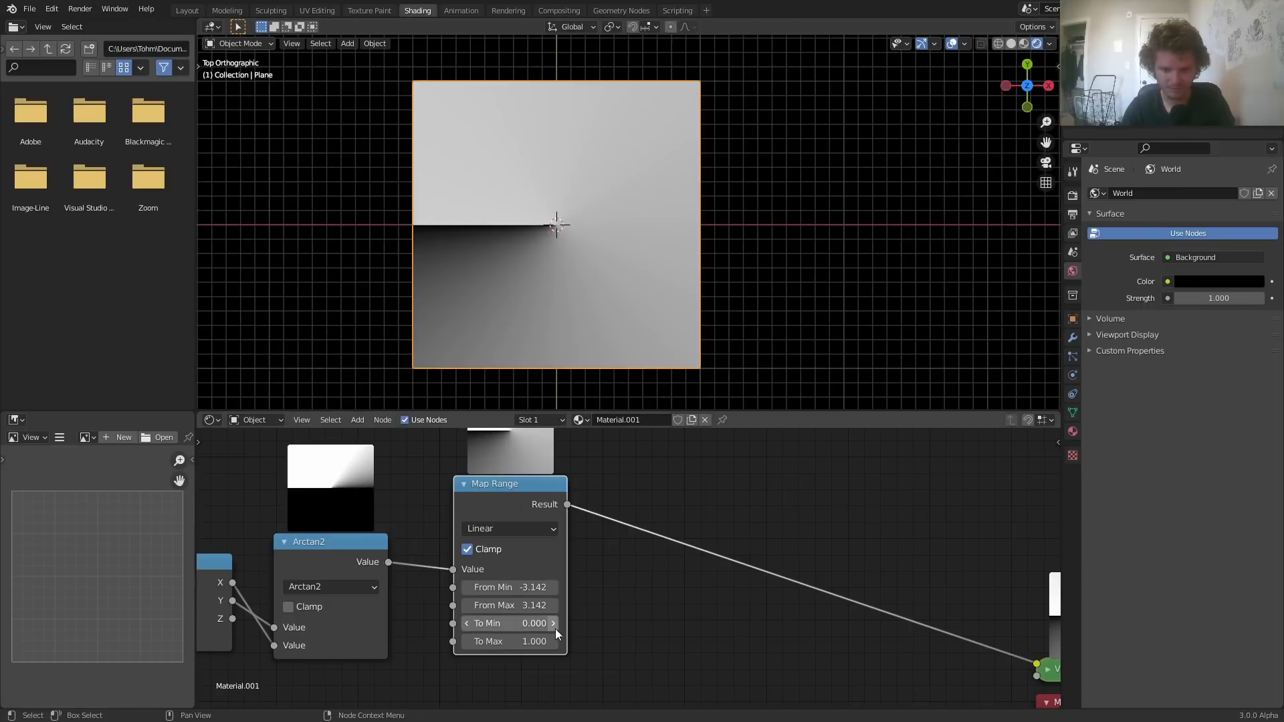
key(shift+a)
click(420, 488)
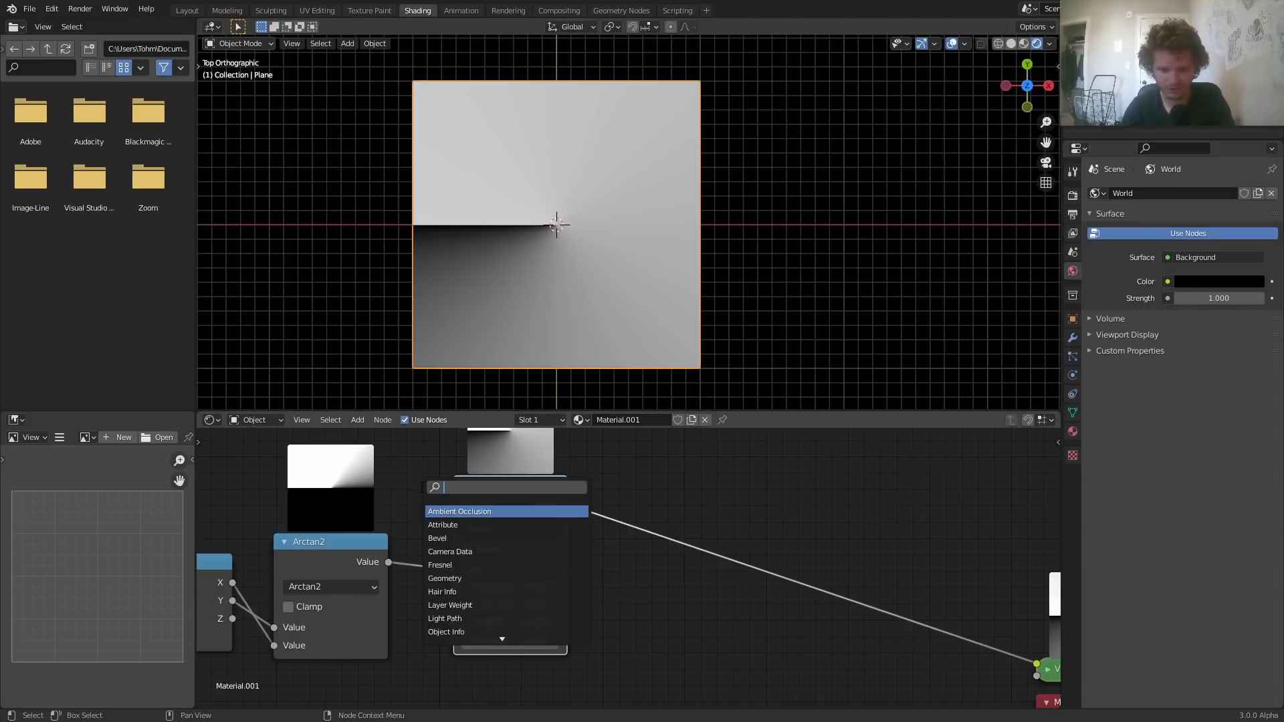
text(va)
key(Return)
click(311, 684)
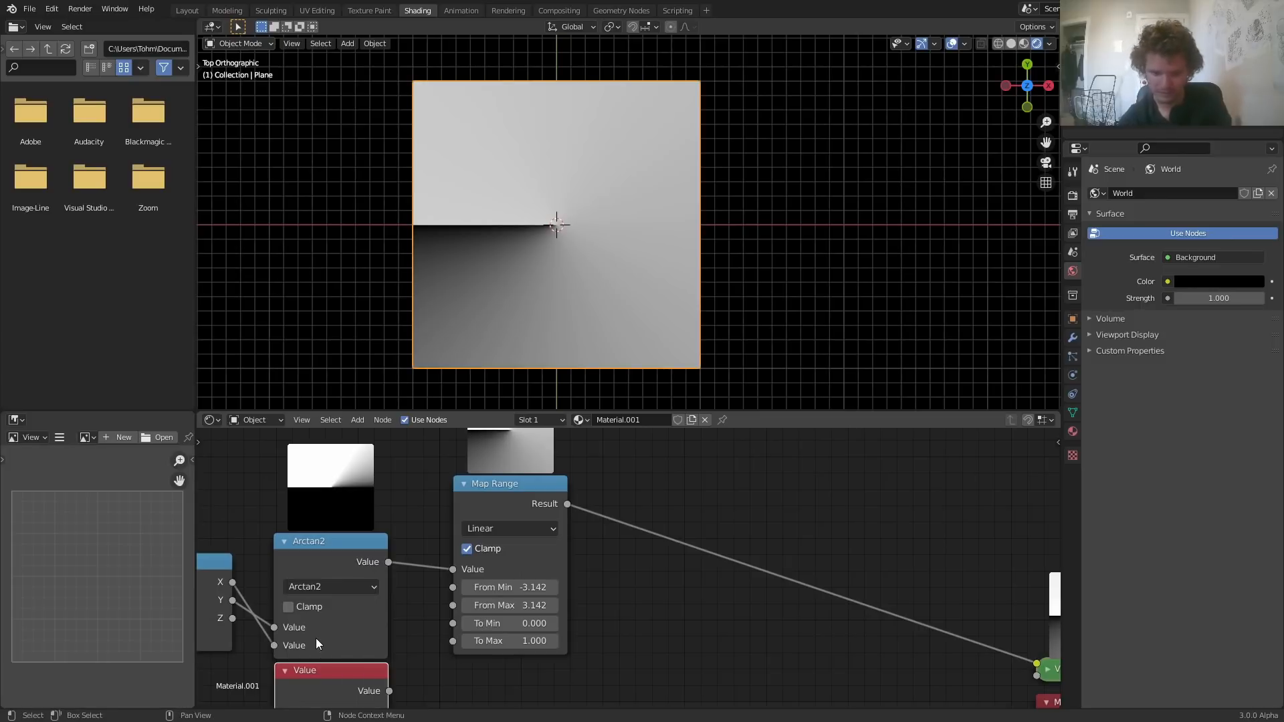
Feed the Value node into the Map Range node's To Max and set it to 10
middle_drag(690, 565, 731, 563)
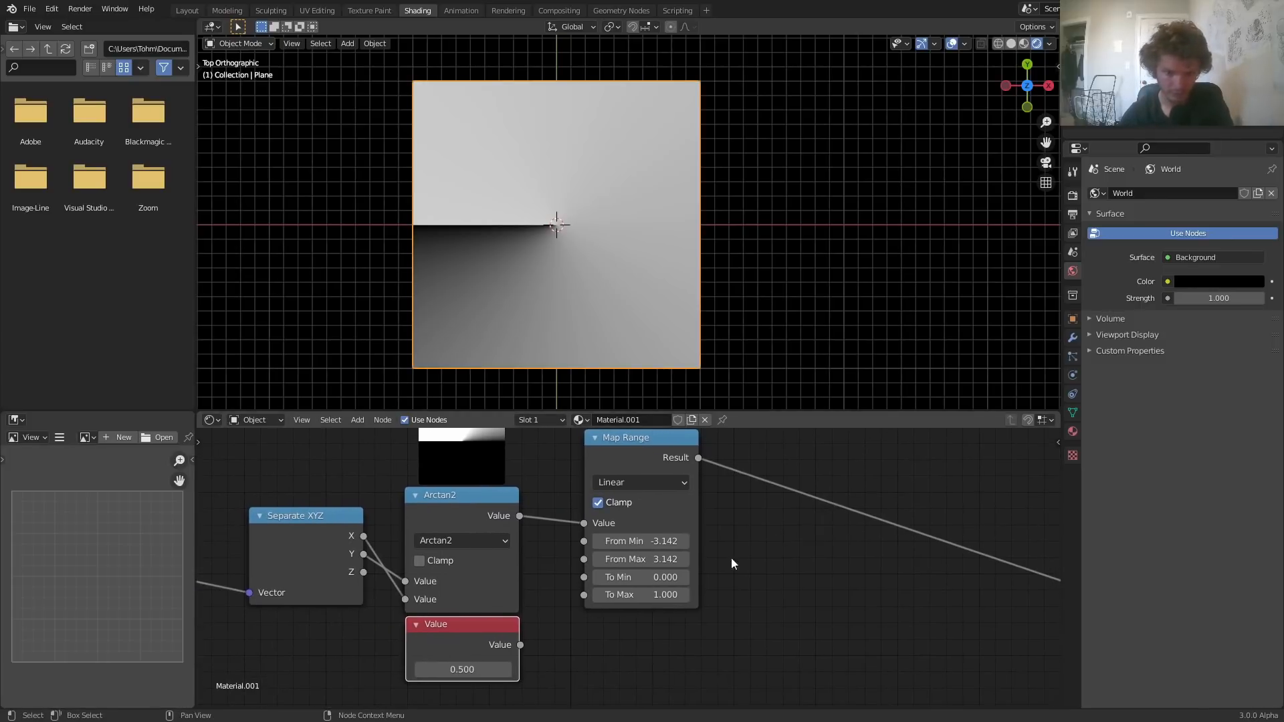
drag(521, 643, 586, 594)
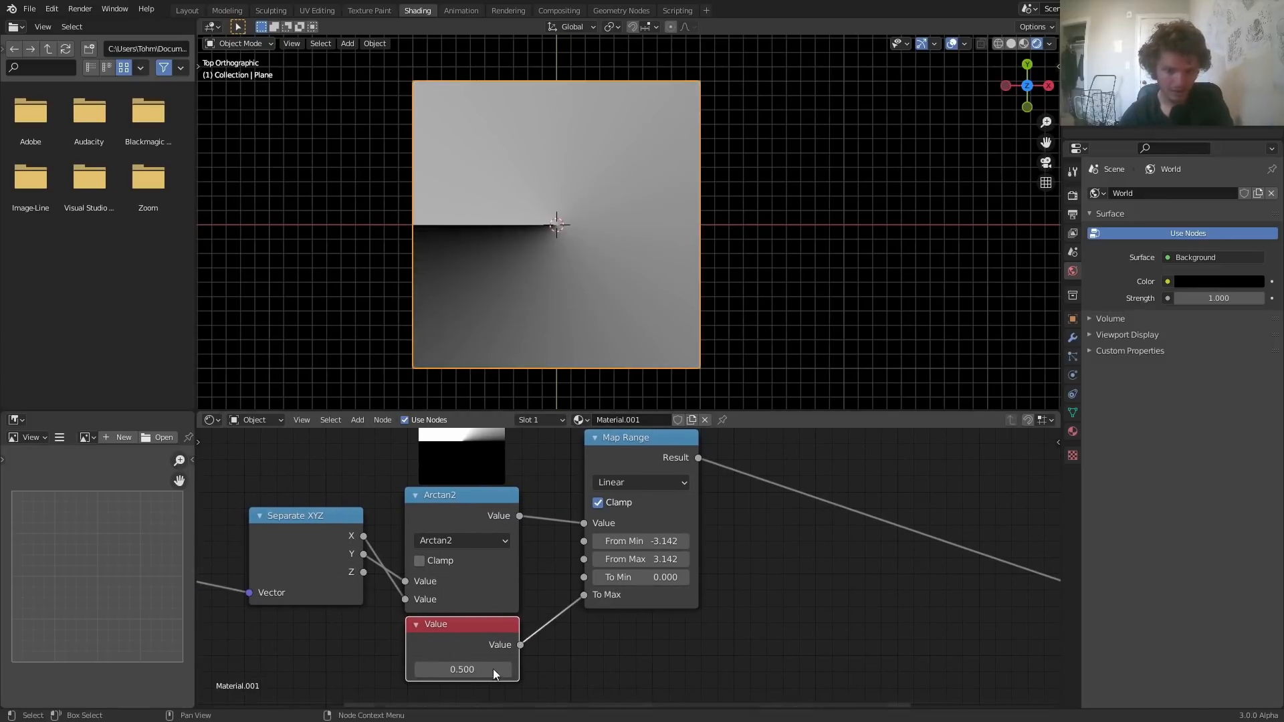
click(461, 671)
text(10)
key(Return)
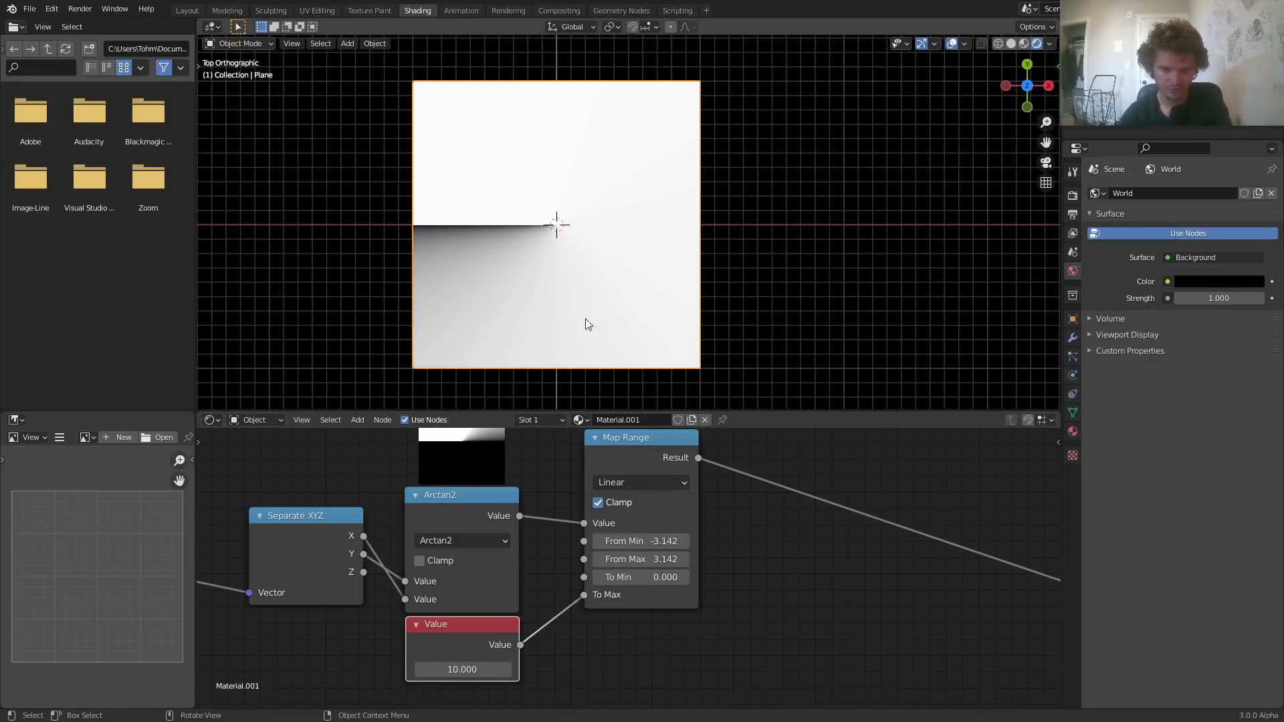
Insert a Math node between the Map Range node and the Viewer and set its operation to Ceil
middle_drag(761, 473, 605, 510)
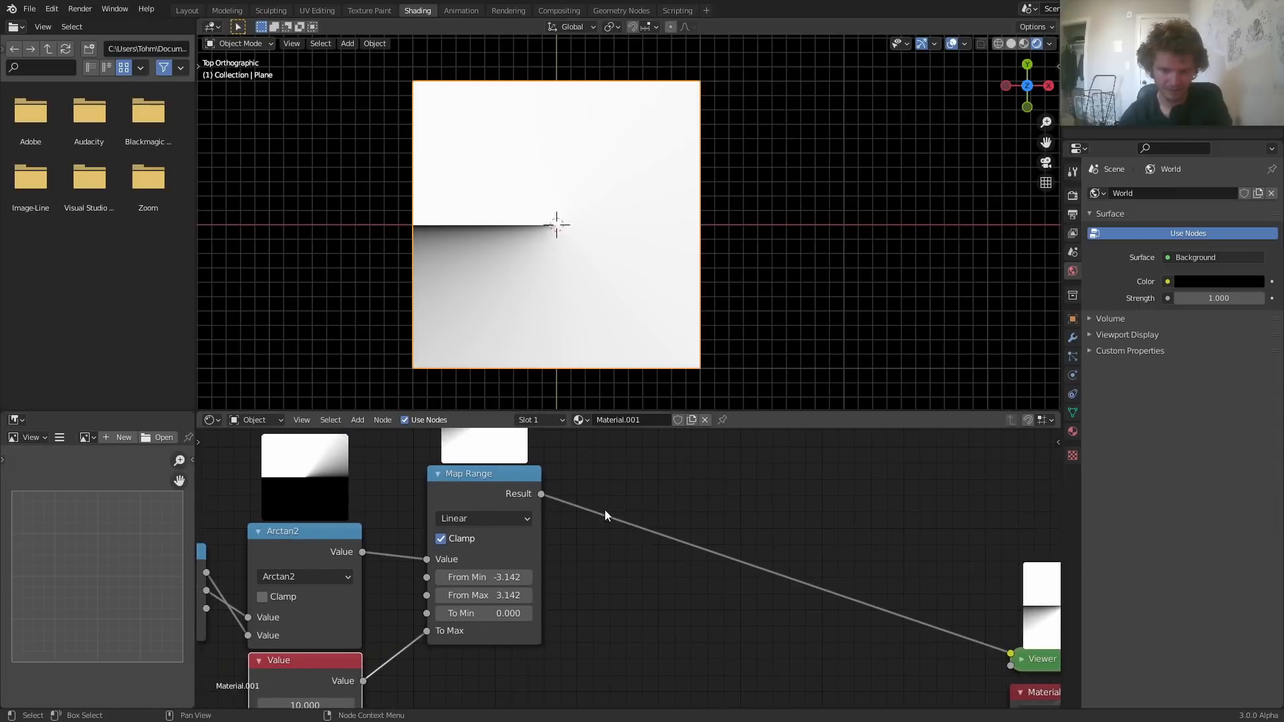
right_click(611, 464)
key(shift+a)
click(643, 459)
text(math)
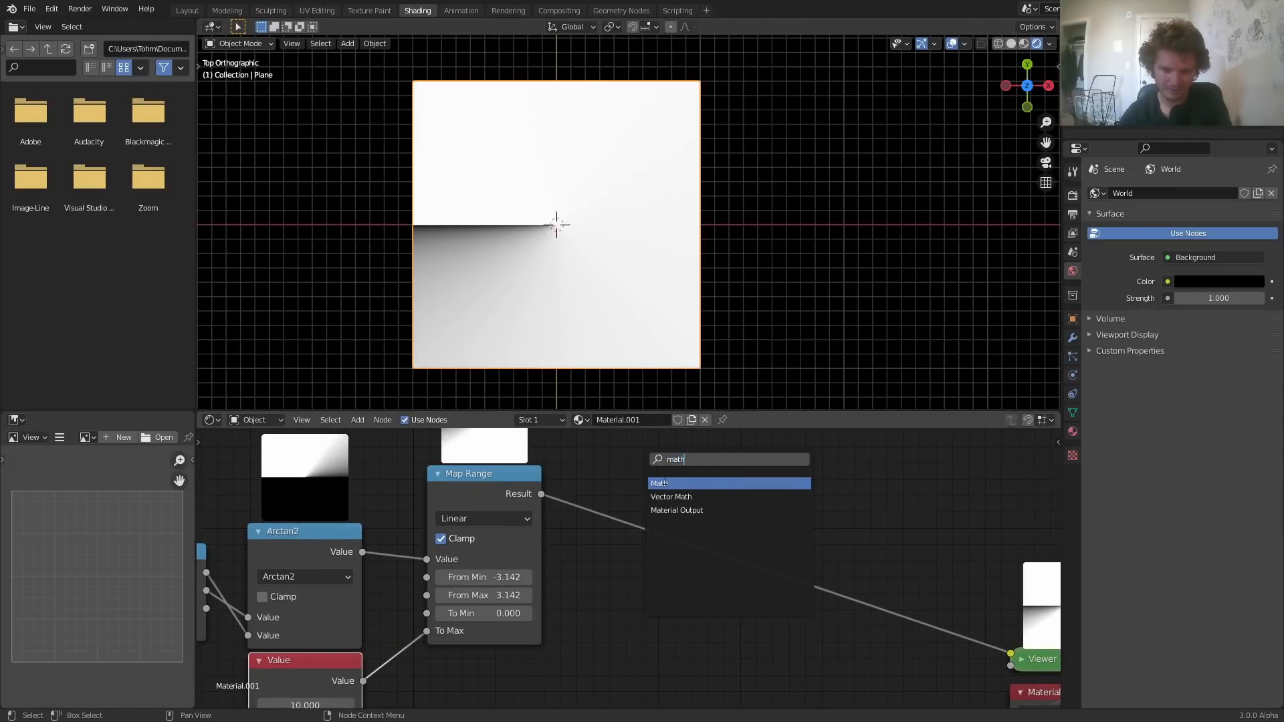
click(665, 482)
click(631, 479)
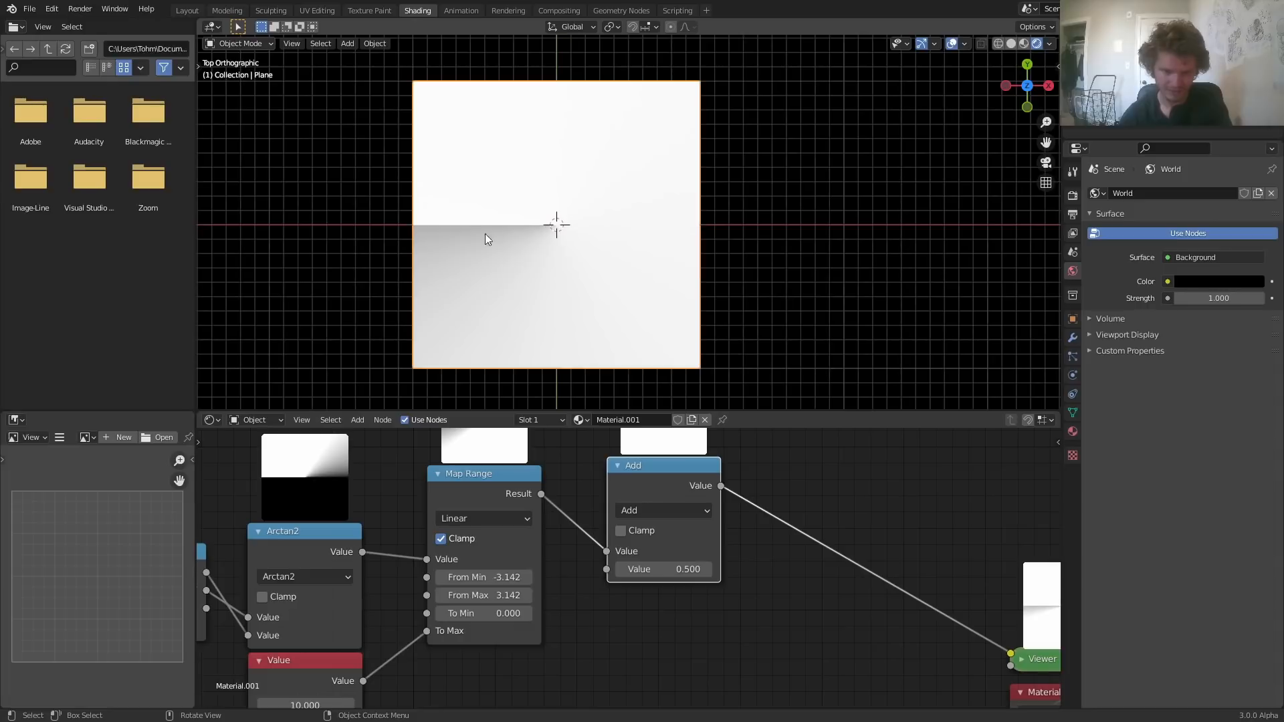
click(688, 511)
click(895, 337)
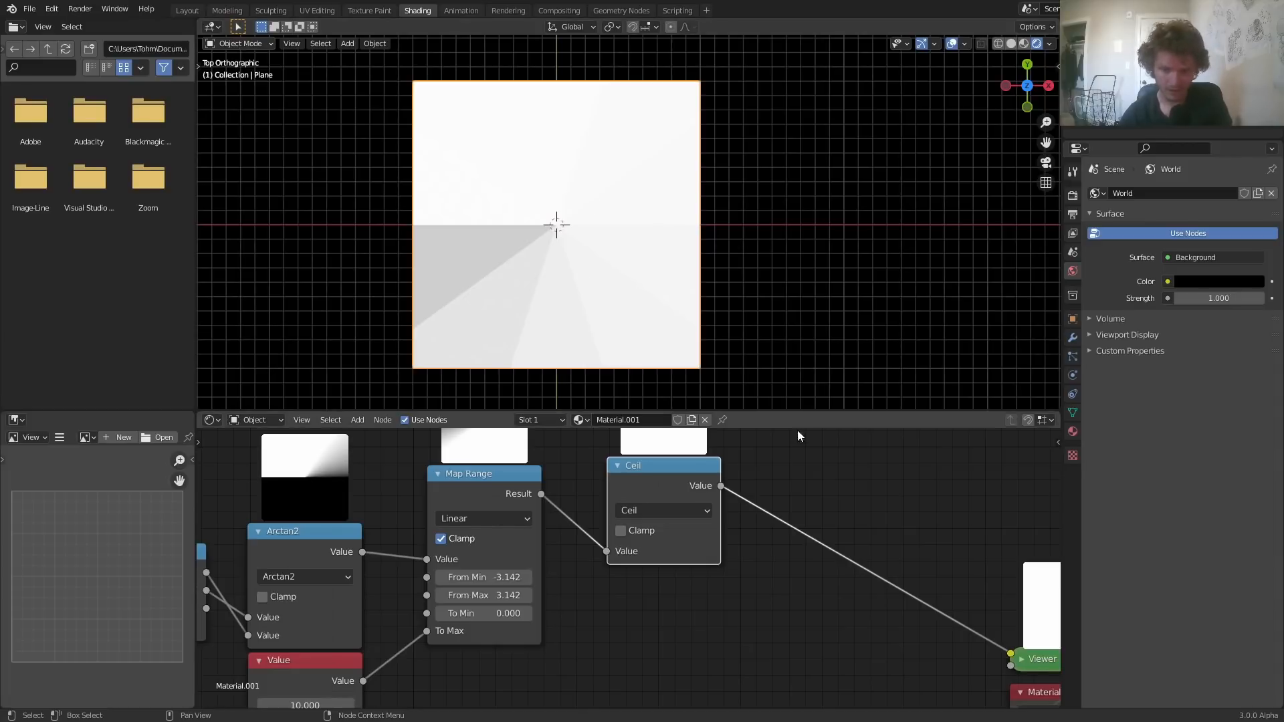
Insert a White Noise Texture node after the Ceil node and preview its Value output on the plane
key(shift+a)
text(whi)
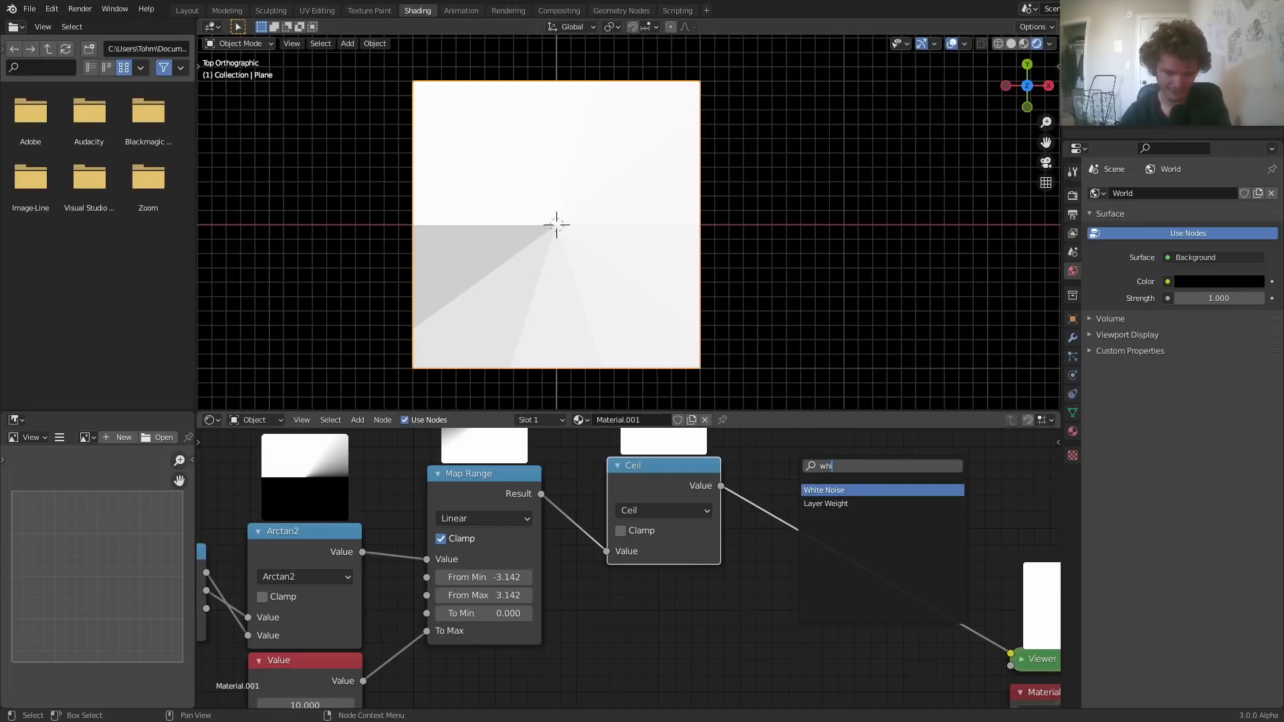
key(Return)
click(796, 475)
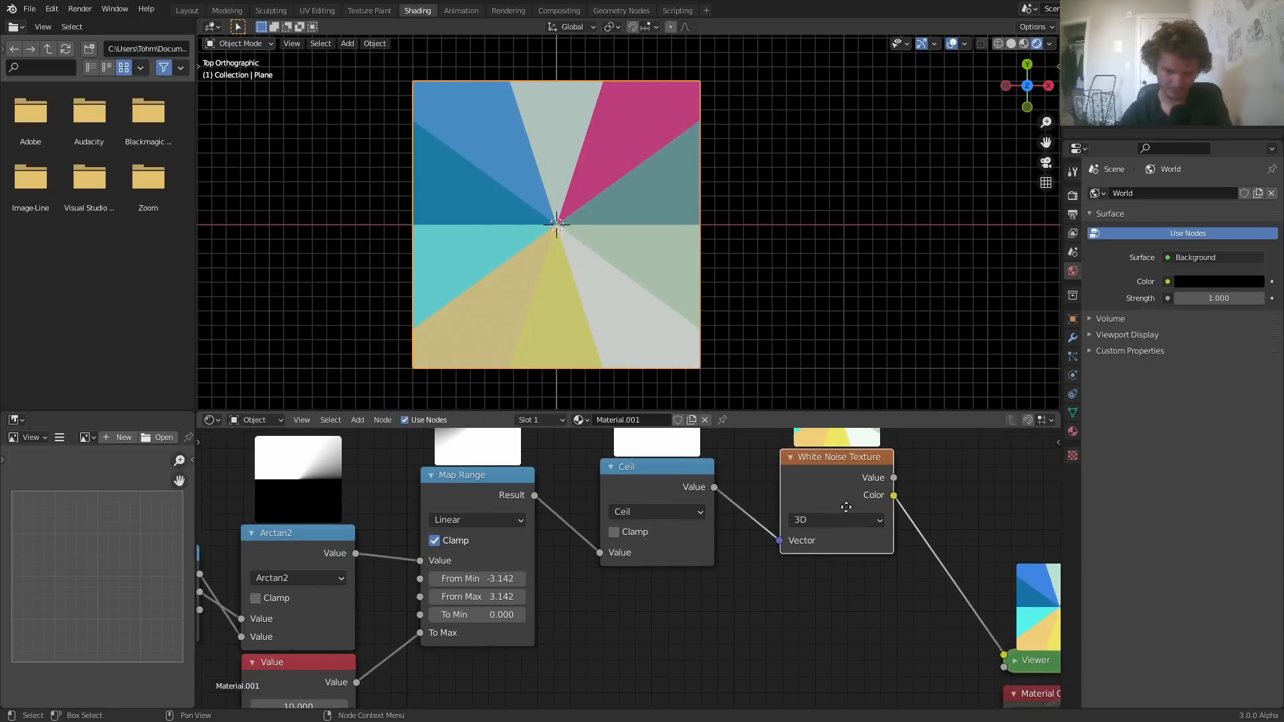
middle_drag(845, 507, 721, 563)
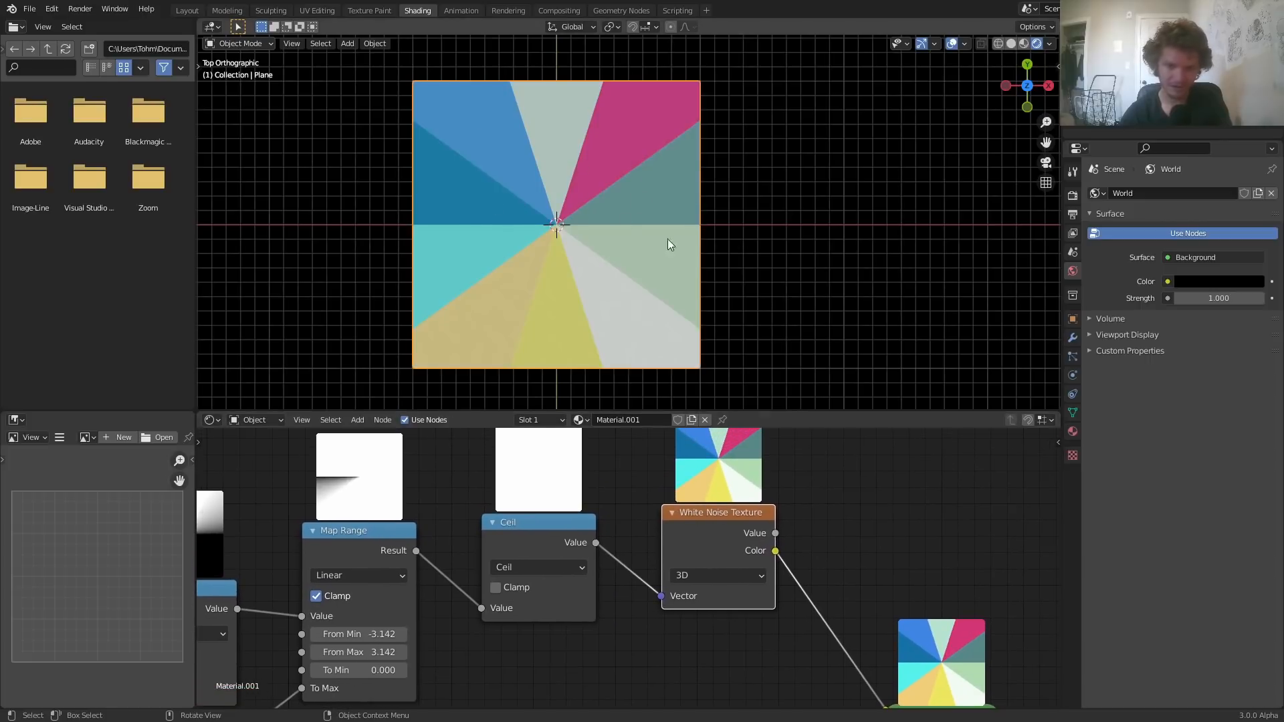
ctrl+shift+click(736, 530)
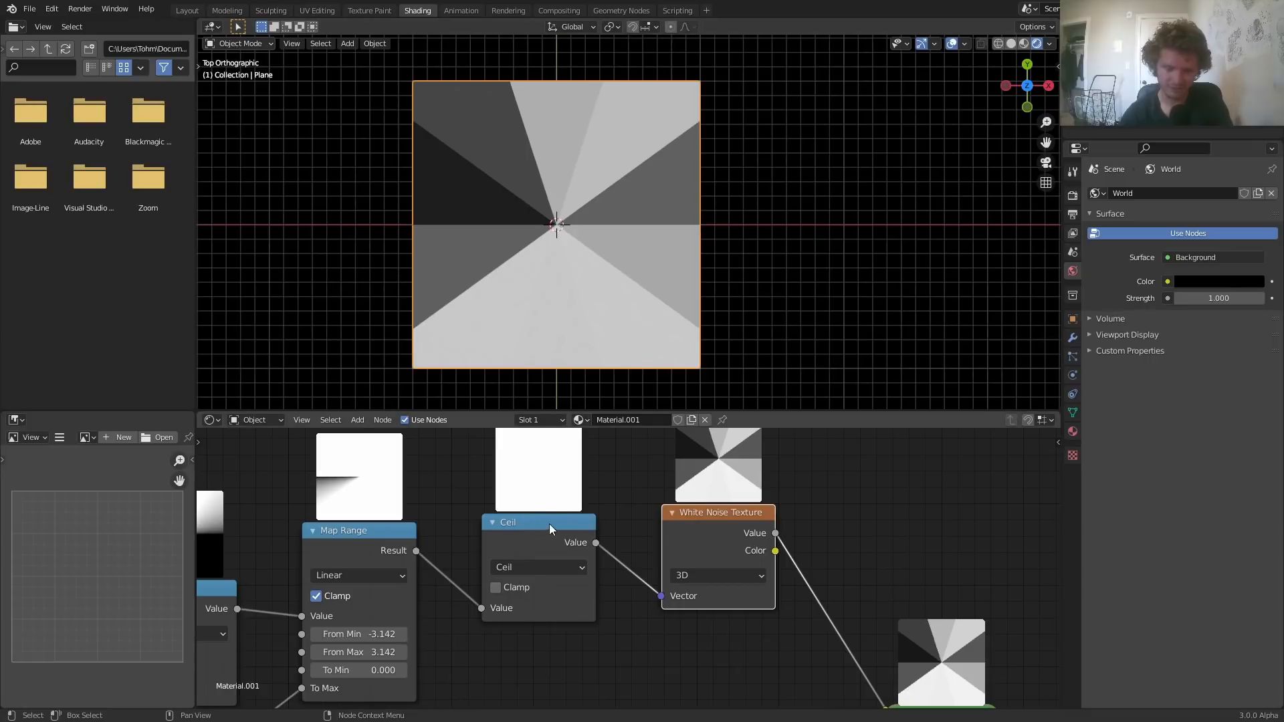
Mute the Ceil node to compare the noise without it, and unmute it again
click(567, 532)
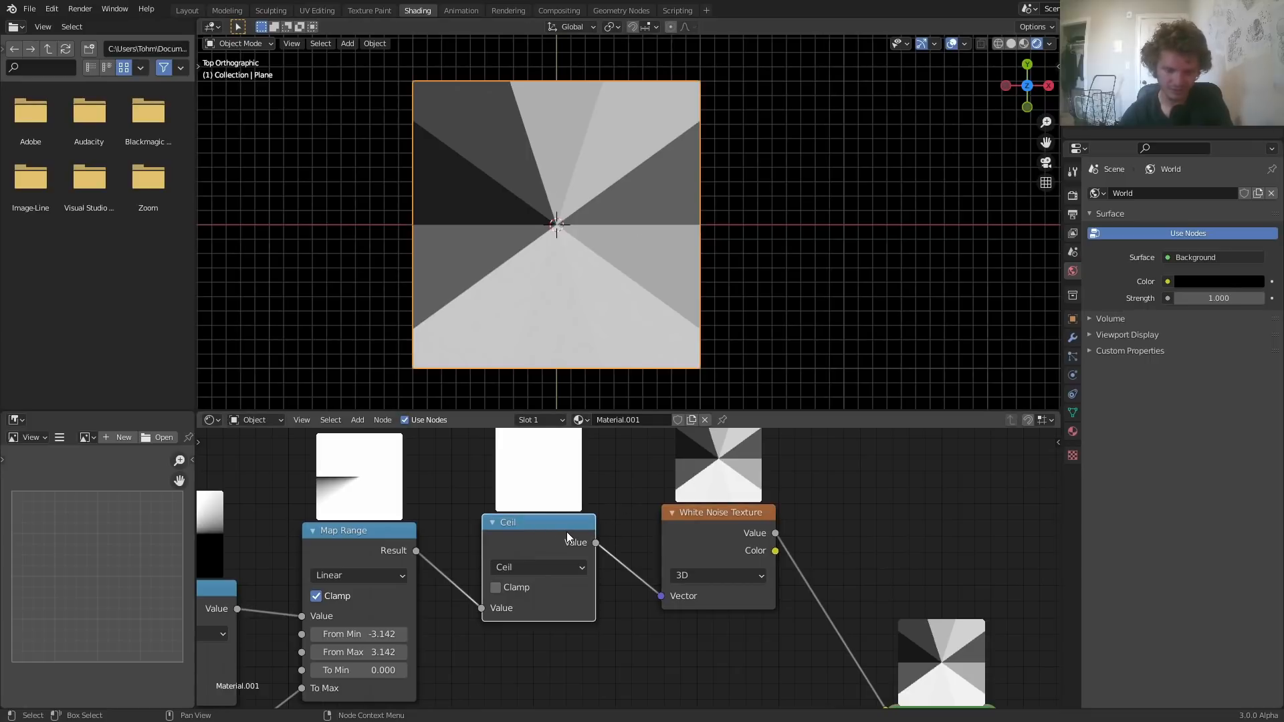
key(m)
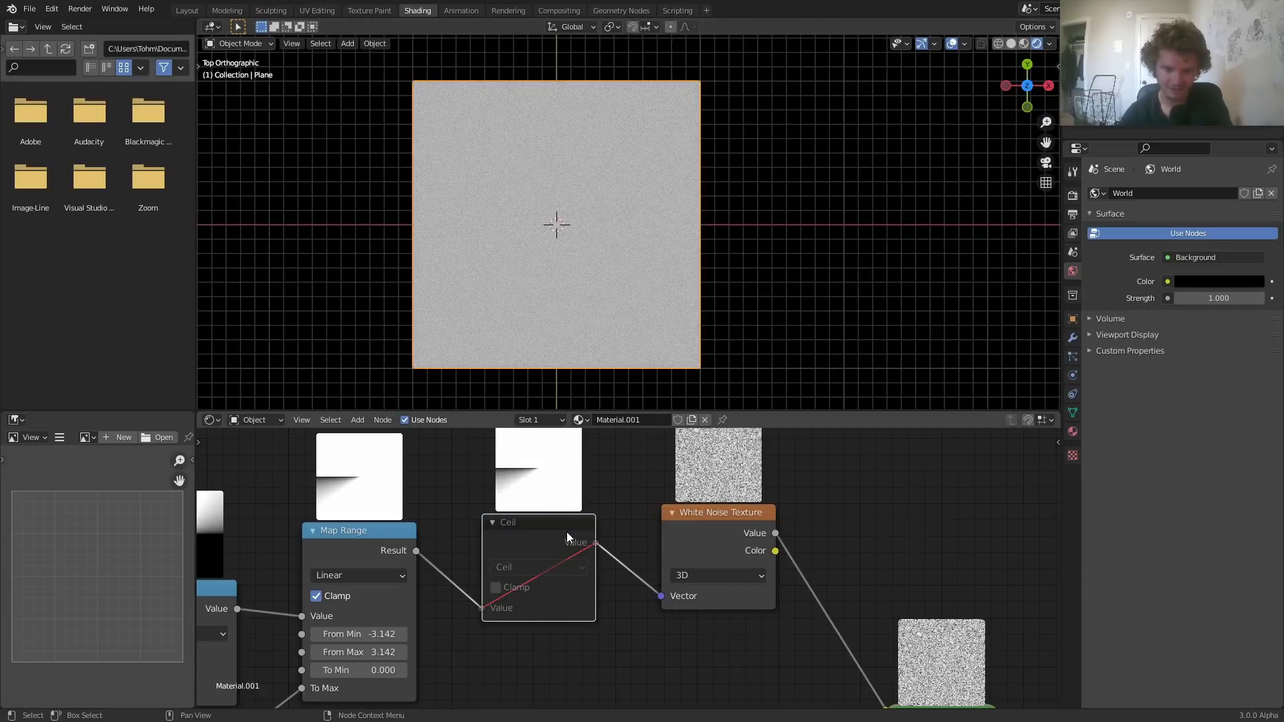
key(m)
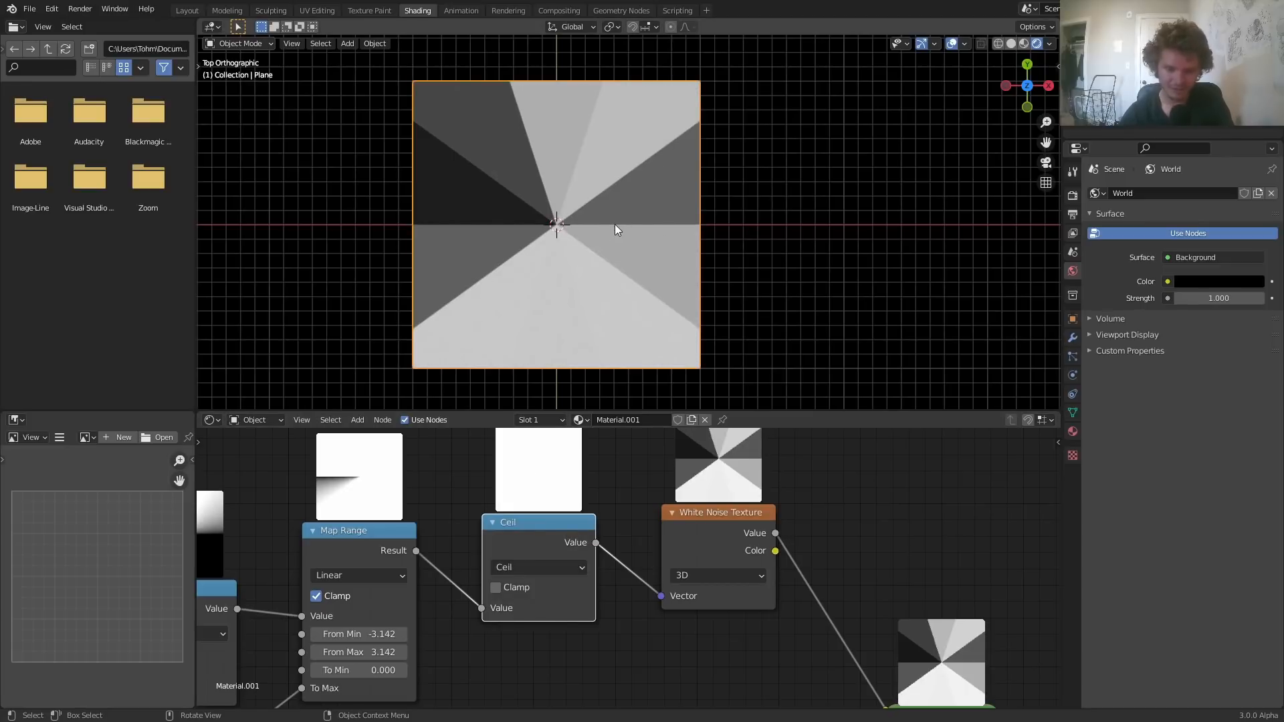
Move the Compare node past the White Noise Texture, feed the noise Value into its second Value, and preview the Compare result
scroll(764, 562, down, 6)
middle_drag(770, 511, 657, 572)
drag(751, 549, 649, 483)
key(g)
click(719, 491)
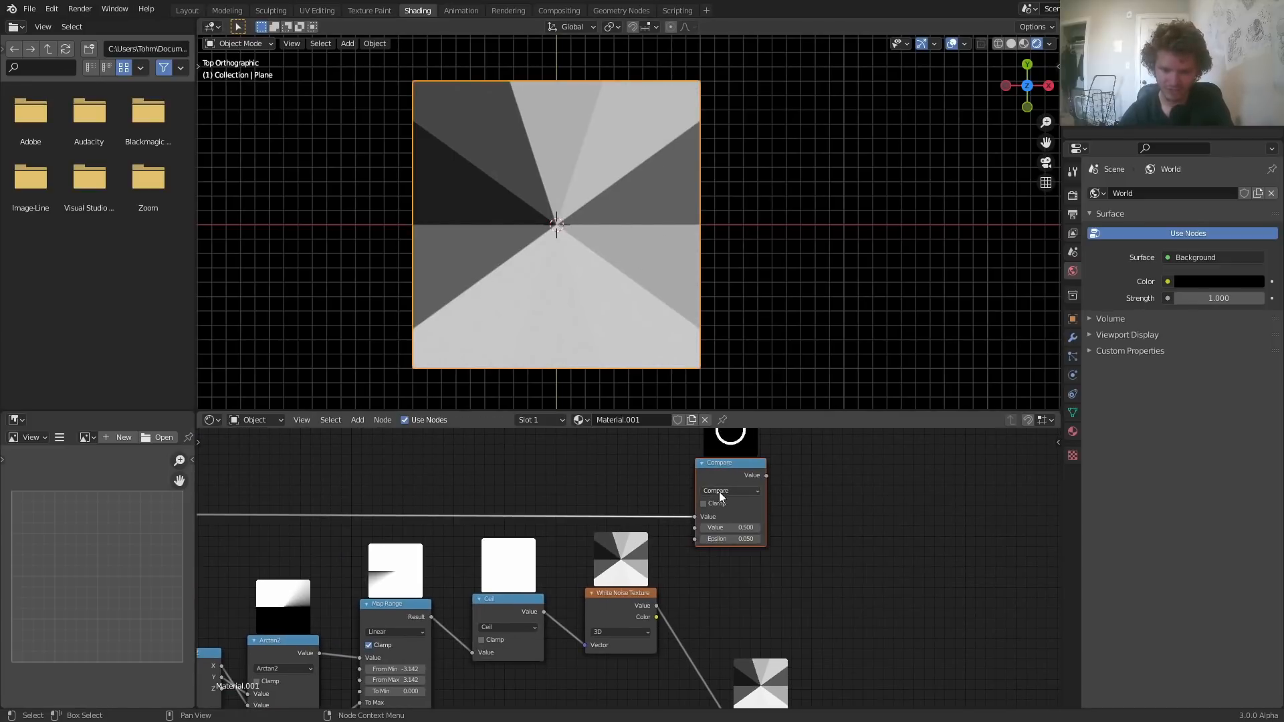
drag(656, 606, 687, 525)
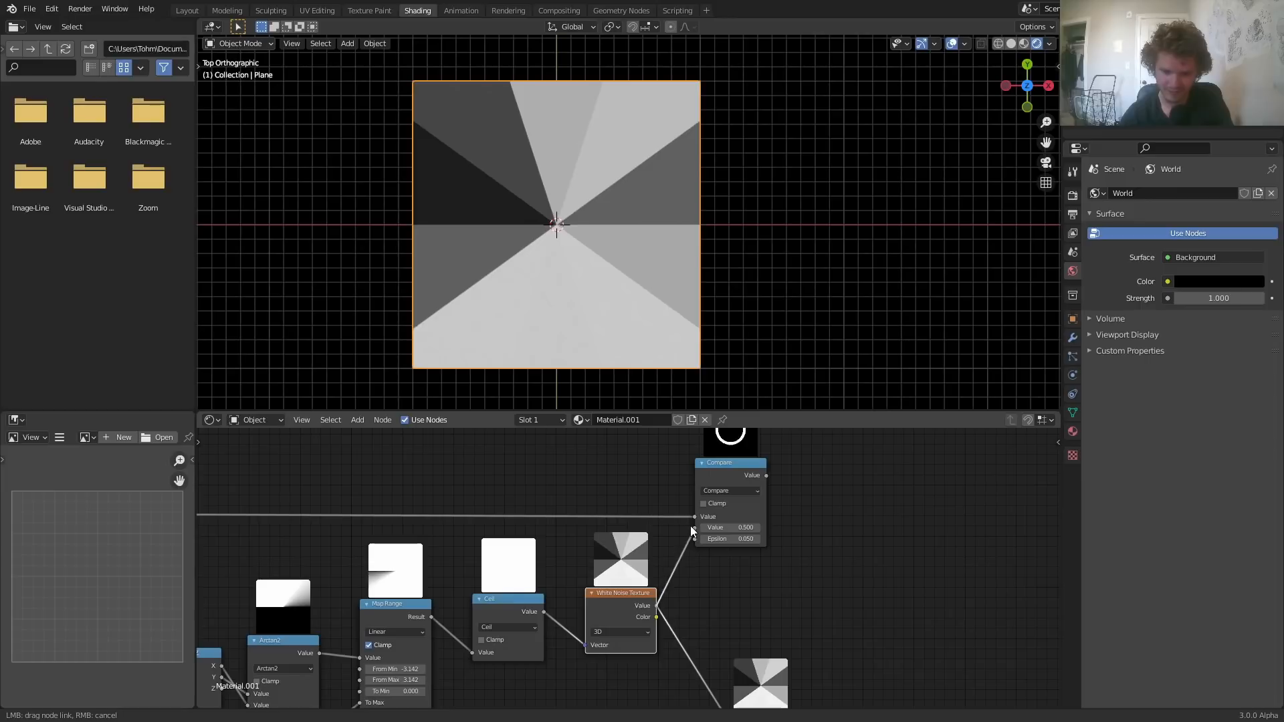
ctrl+shift+click(723, 463)
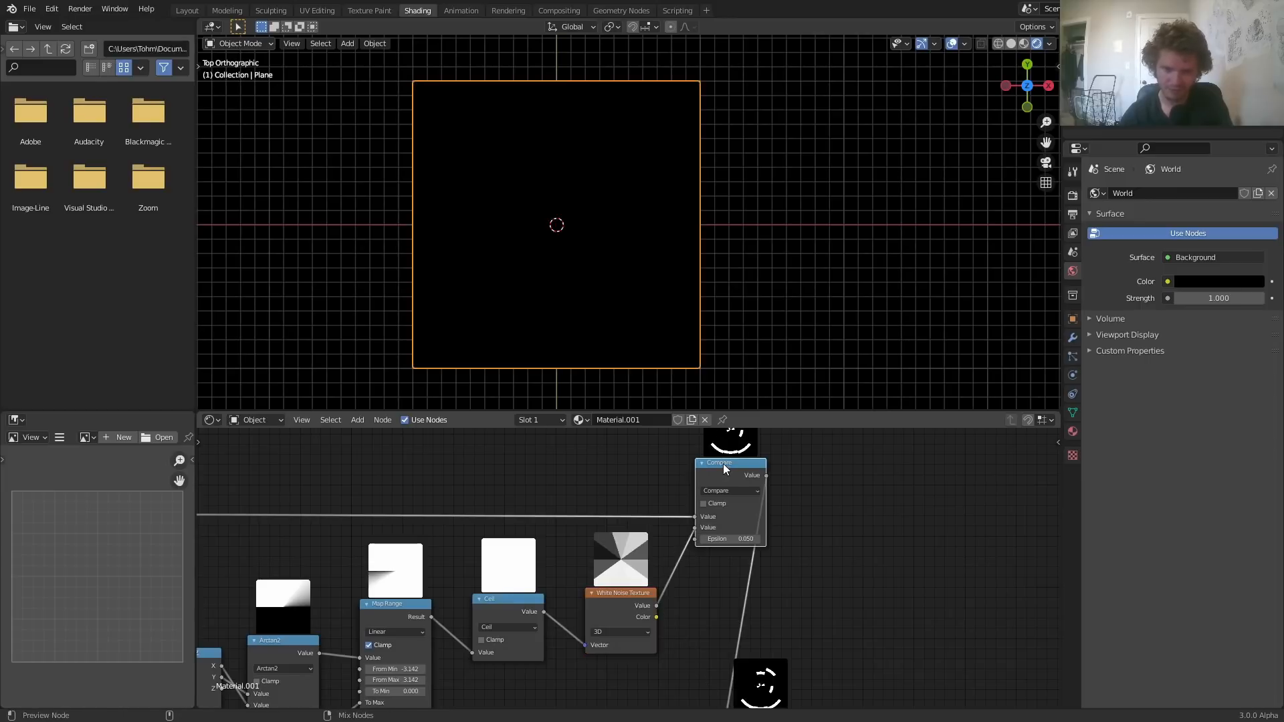
Move the Viewer and Material Output nodes farther away from the Compare node
middle_drag(845, 565, 739, 571)
drag(759, 699, 671, 651)
key(g)
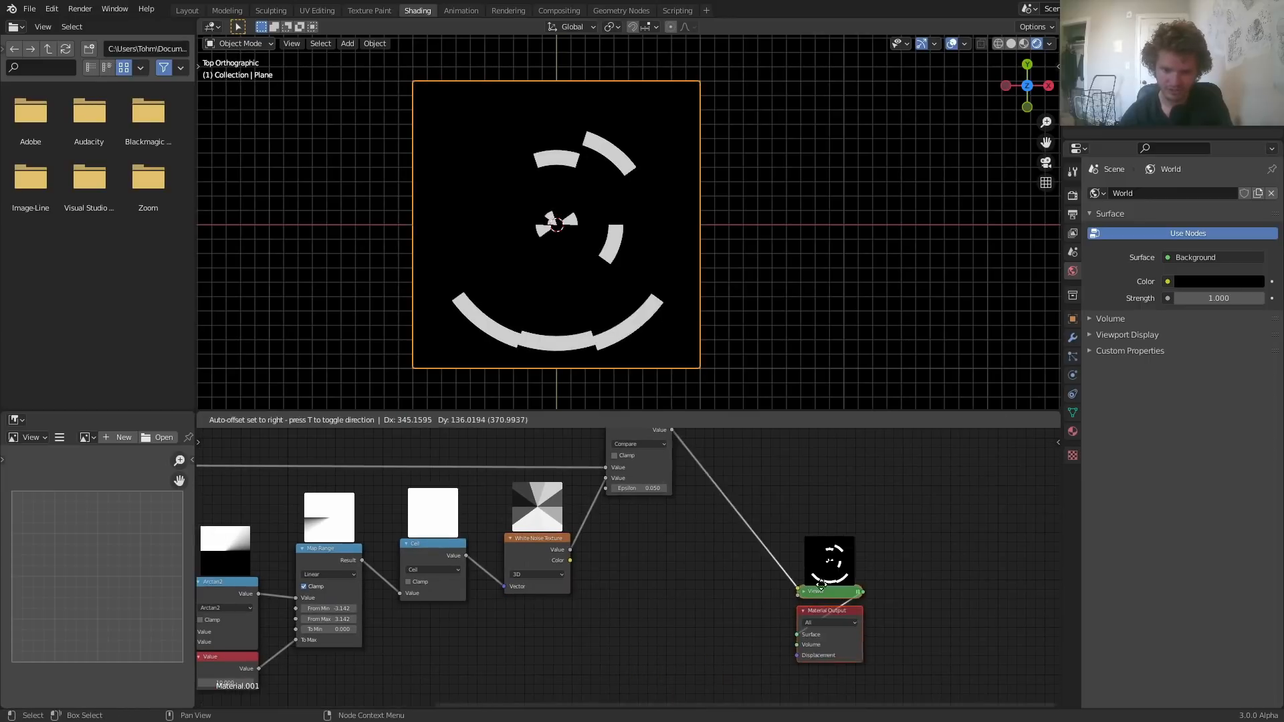
click(835, 574)
Try the White Noise Texture in 4D with varying W values, and return it to 3D
middle_drag(587, 573, 635, 571)
scroll(615, 570, up, 6)
click(591, 567)
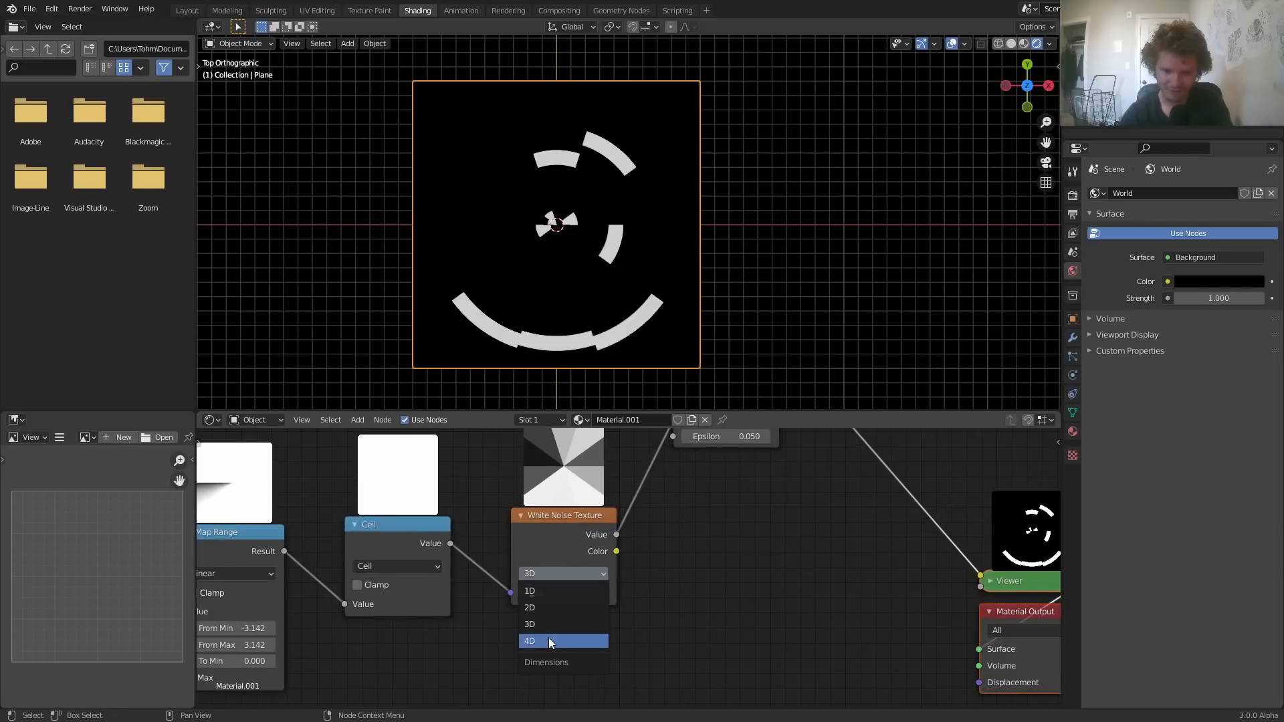
click(568, 637)
drag(576, 608, 642, 609)
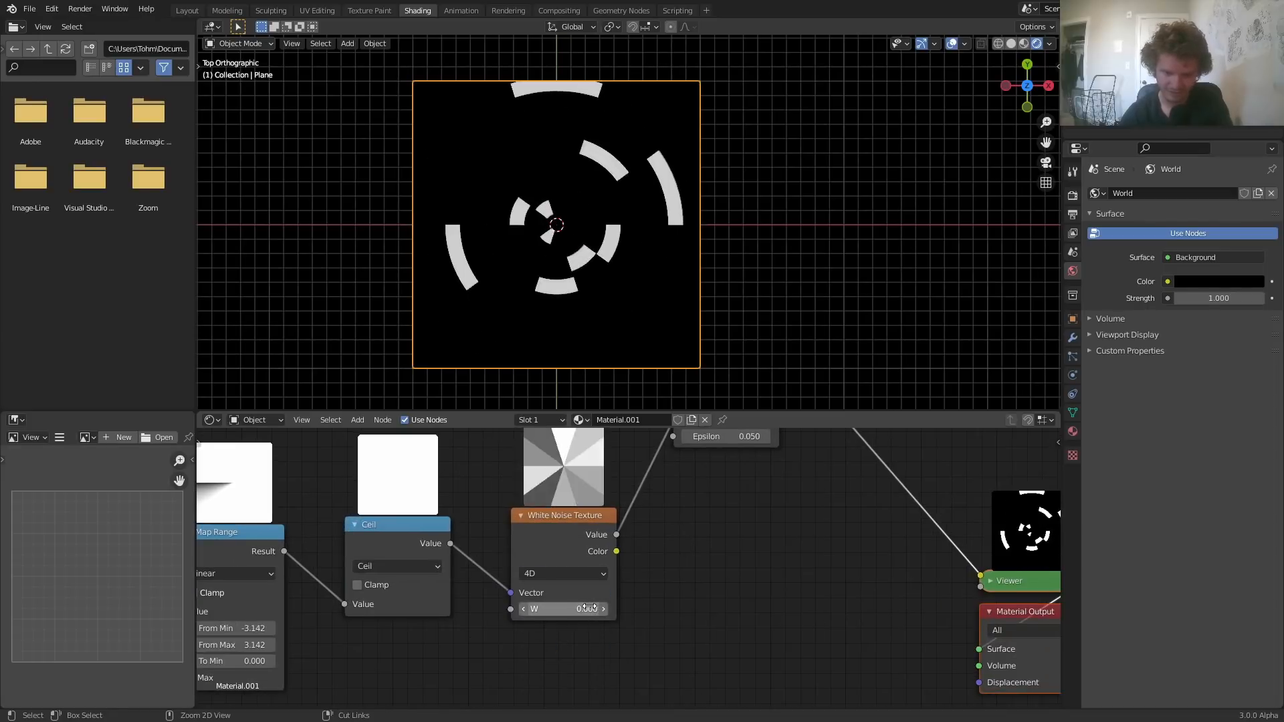
click(573, 566)
click(562, 623)
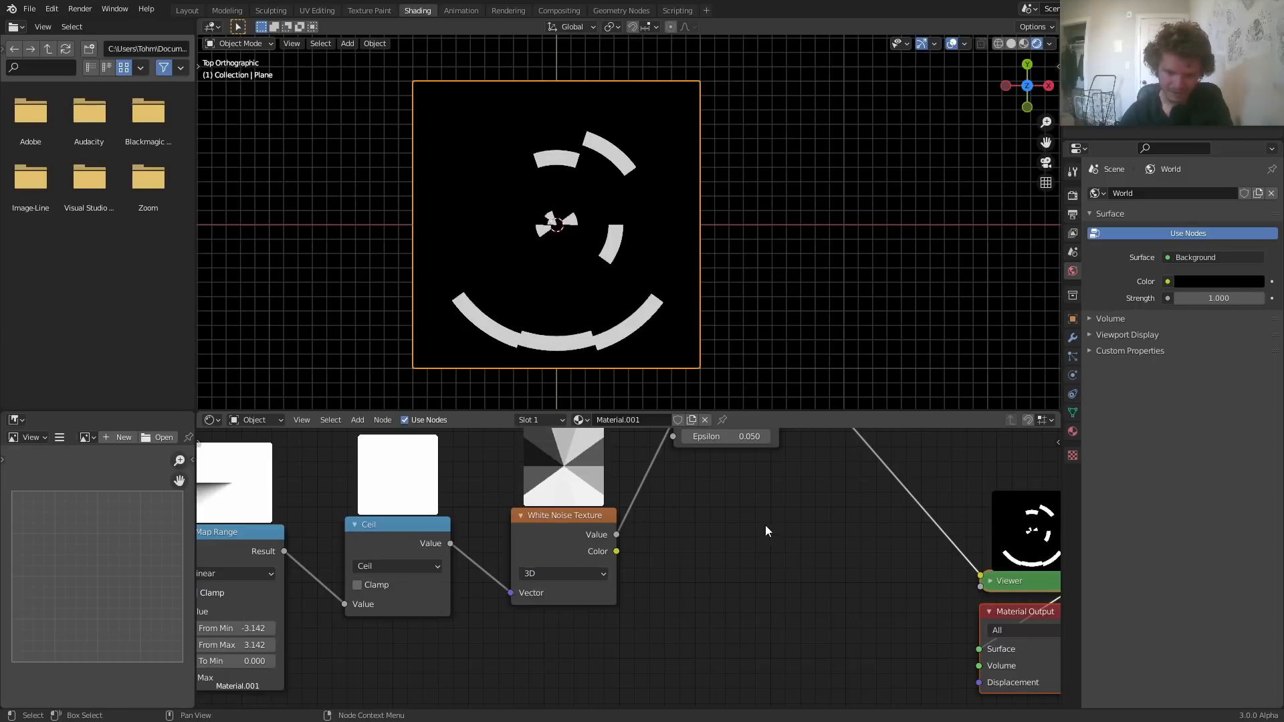
Set the Value node that drives the Map Range node's To Max to 20
middle_drag(765, 524, 676, 604)
middle_drag(639, 517, 1053, 438)
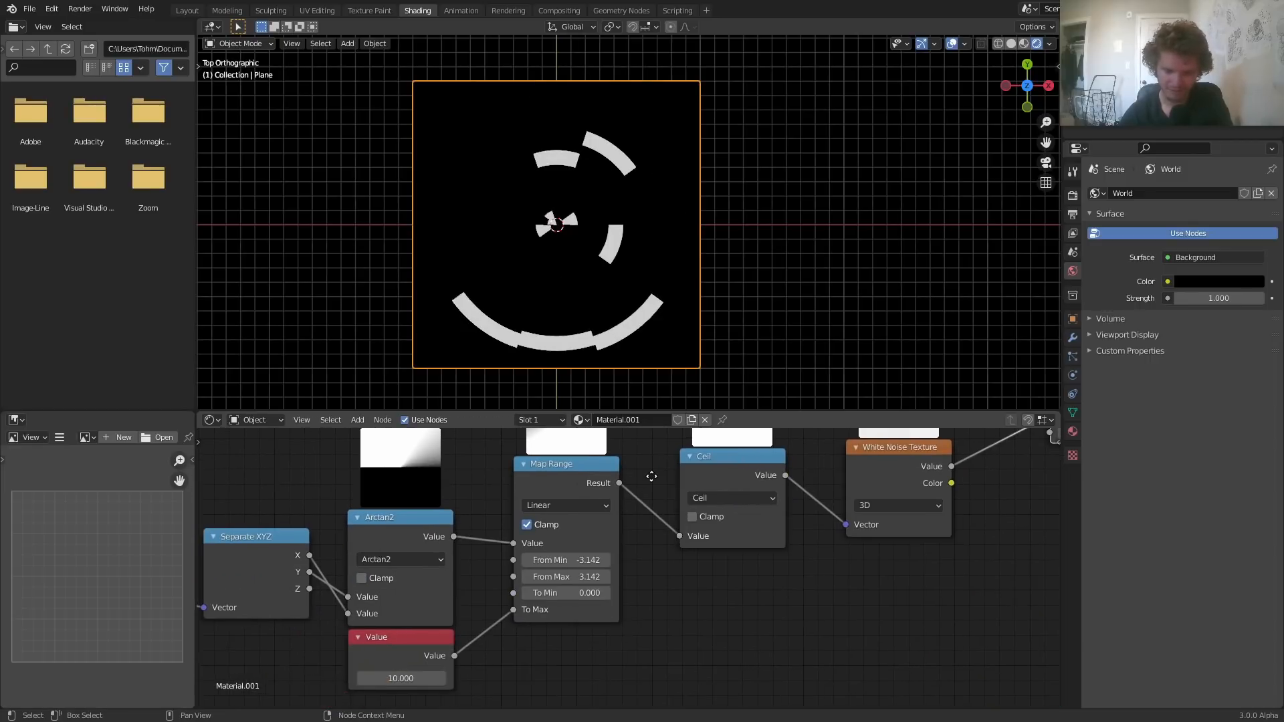
click(405, 675)
text(20)
key(Return)
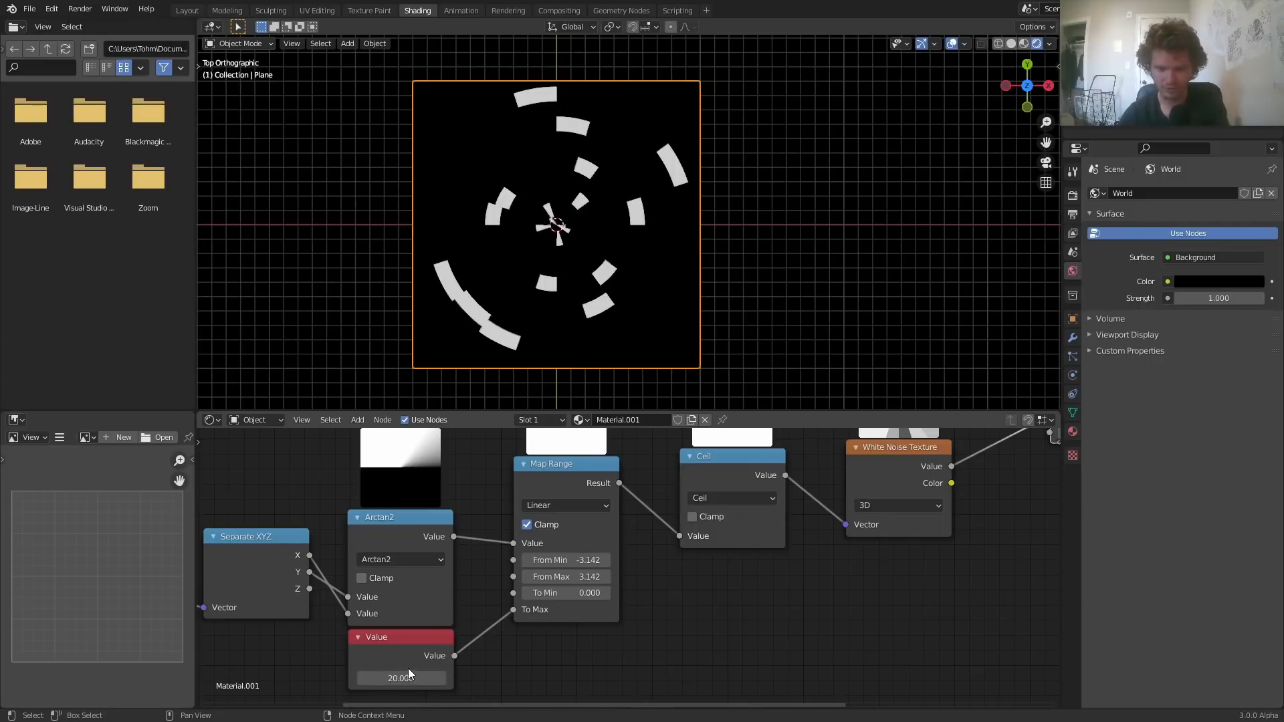
Try a lower number in the Value node, and undo the change
middle_drag(910, 455, 737, 528)
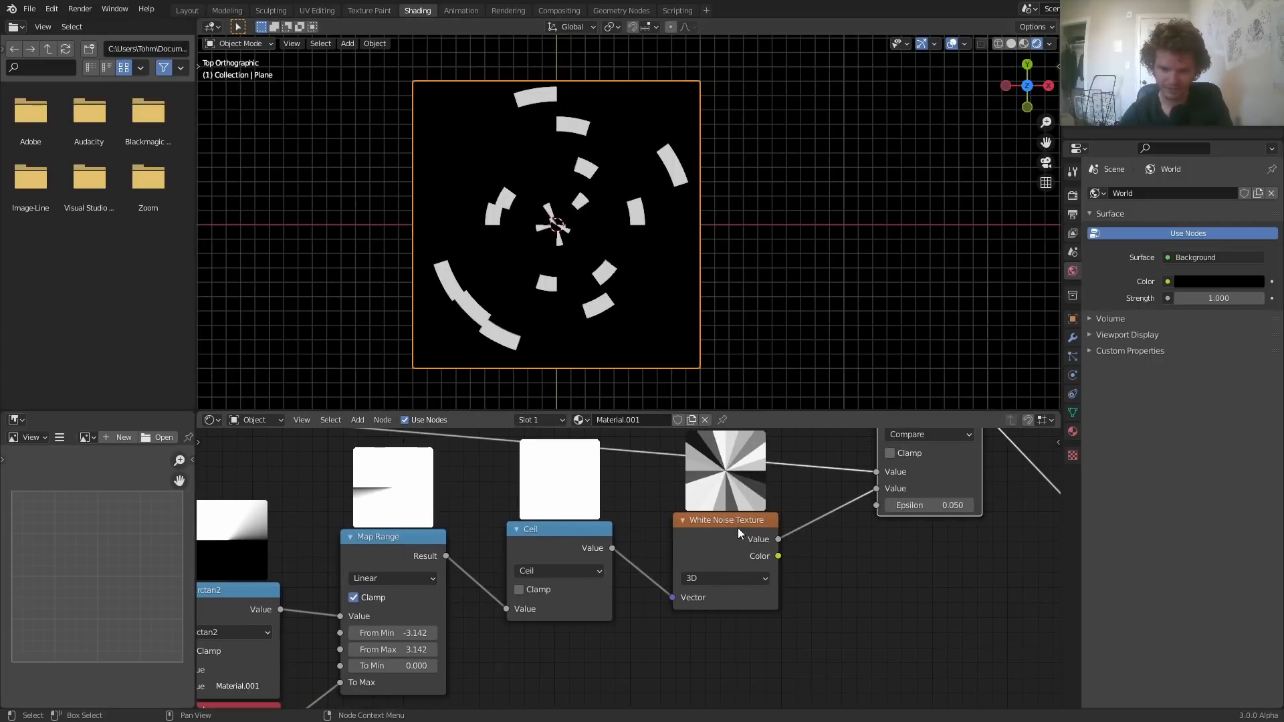
scroll(277, 611, down, 4)
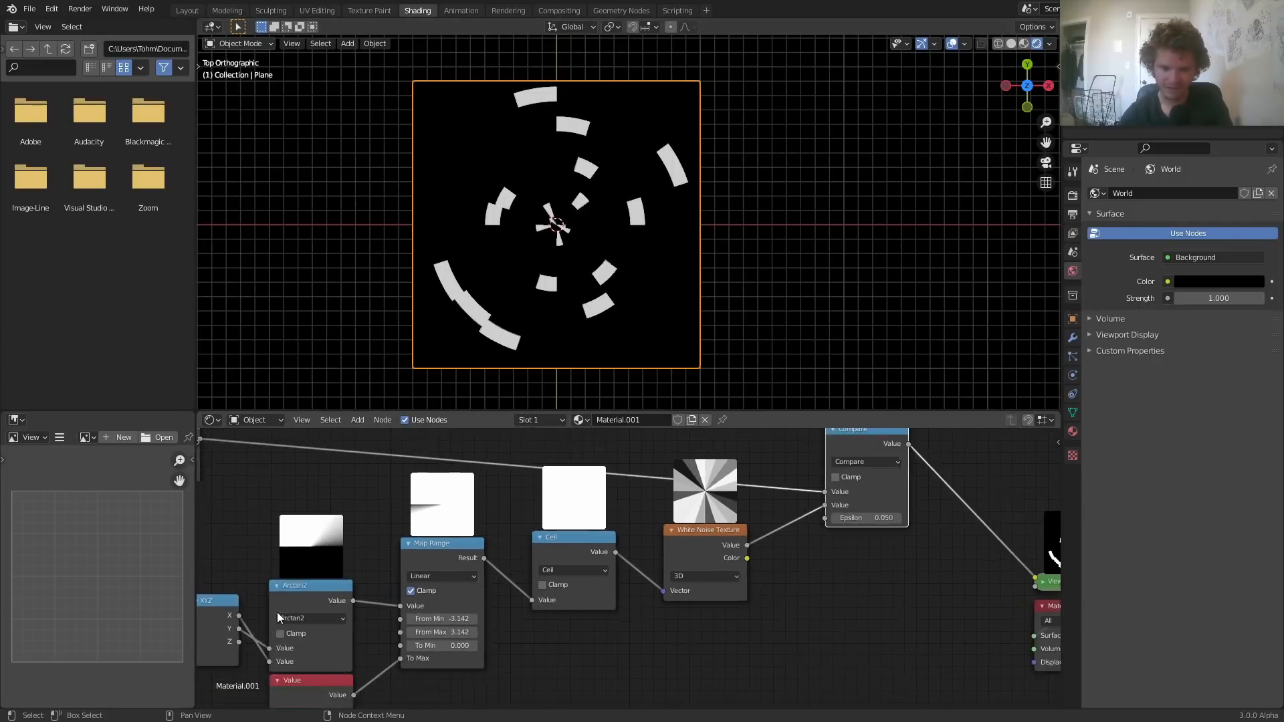
middle_drag(352, 672, 356, 652)
drag(344, 682, 226, 682)
key(ctrl+z)
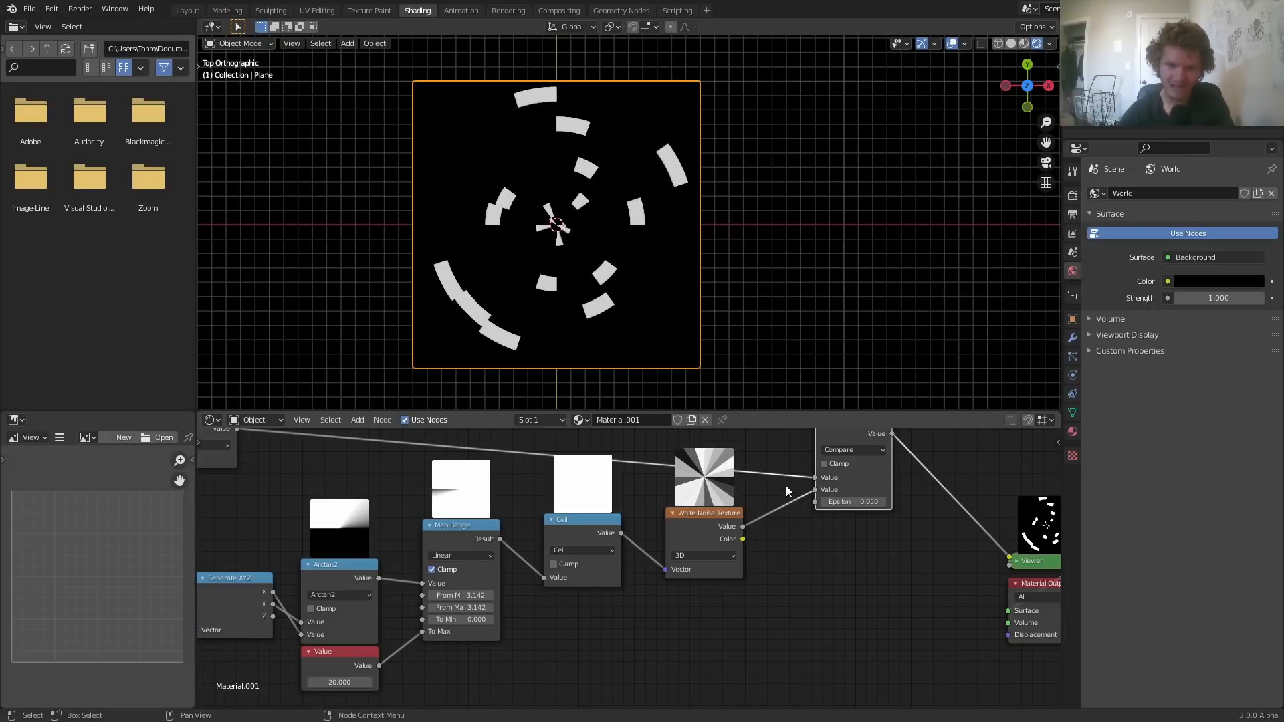
Move the Compare, Viewer and Material Output nodes farther along to make room after the White Noise Texture
middle_drag(805, 476, 508, 552)
drag(863, 681, 564, 517)
key(g)
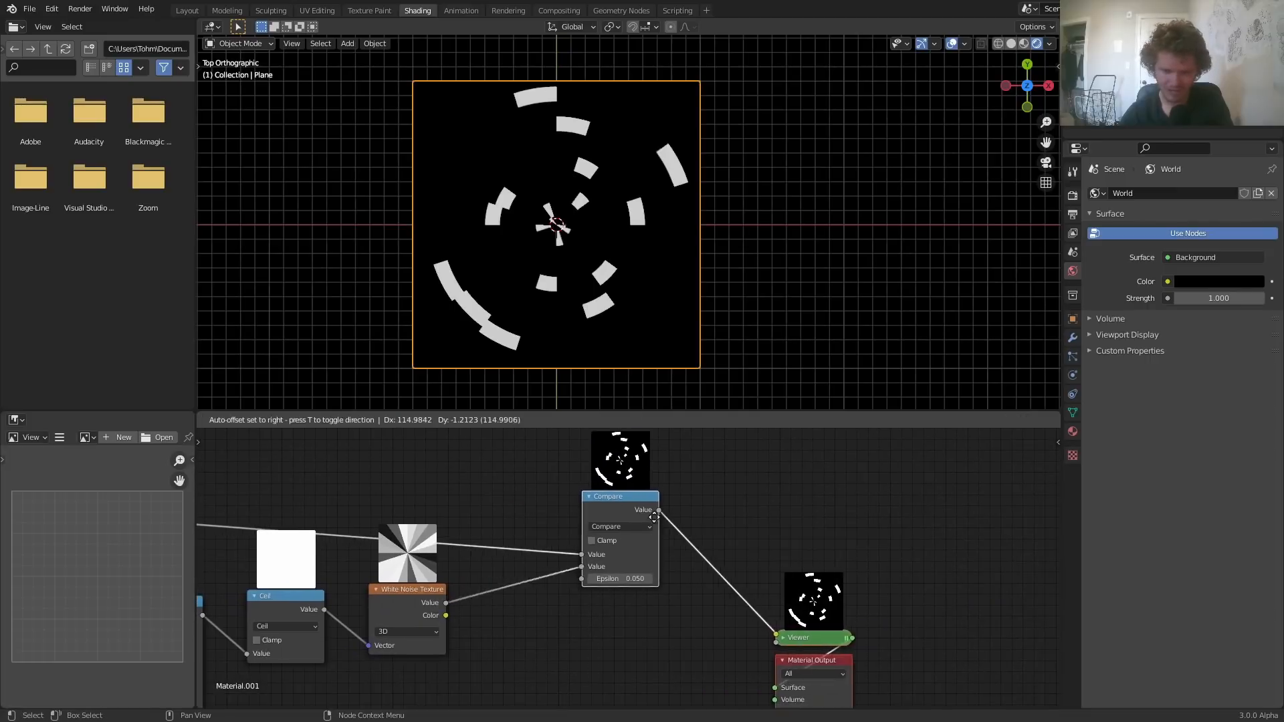
click(750, 514)
Insert a Math node between the White Noise Texture and Compare nodes and set it to Sine
scroll(552, 600, up, 5)
scroll(552, 600, up, 1)
key(shift+a)
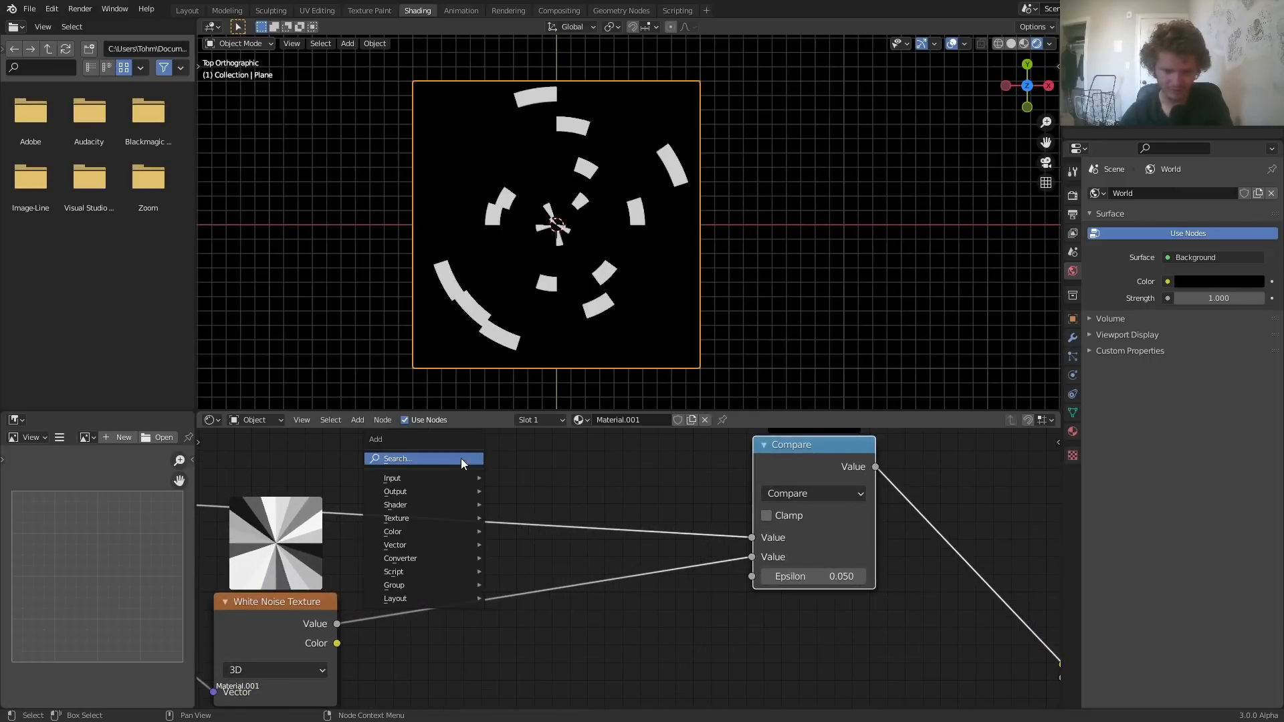
text(math)
key(Return)
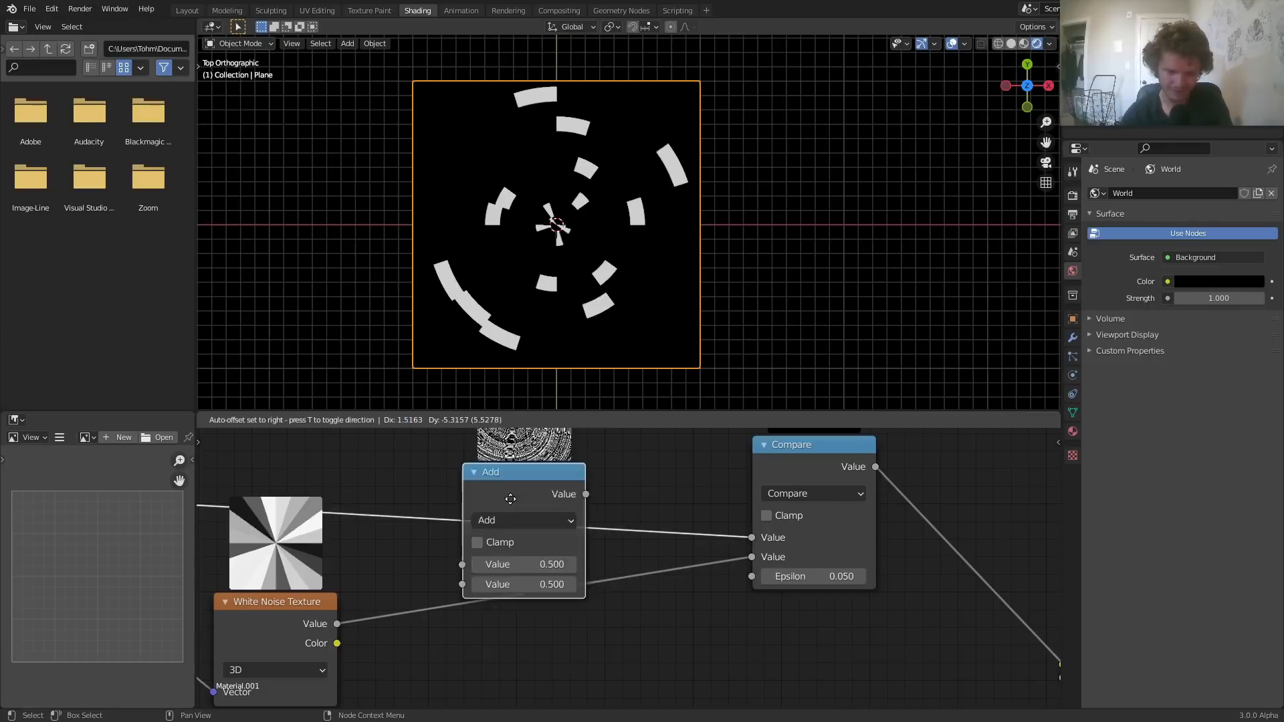
click(548, 601)
click(583, 633)
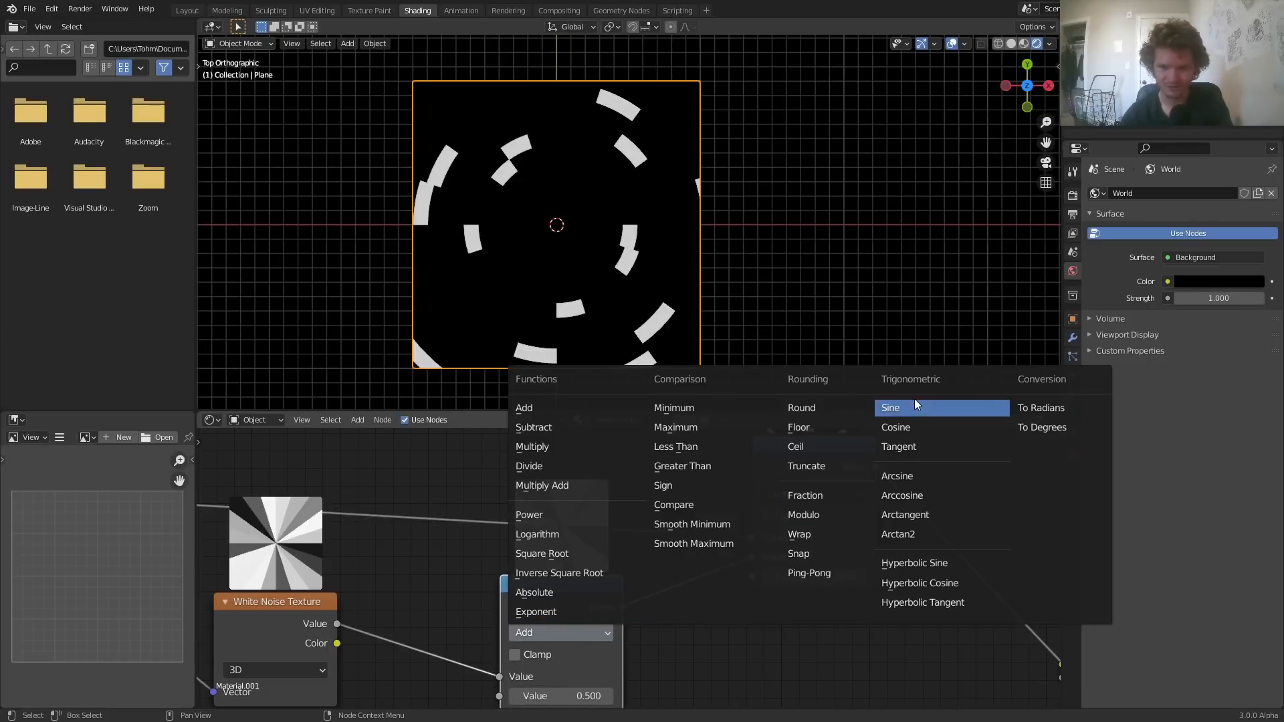
click(890, 407)
drag(555, 584, 595, 574)
Duplicate the Sine node between the White Noise Texture and the Sine, and change the copy's operation to Add
middle_drag(514, 592, 739, 532)
scroll(739, 532, up, 1)
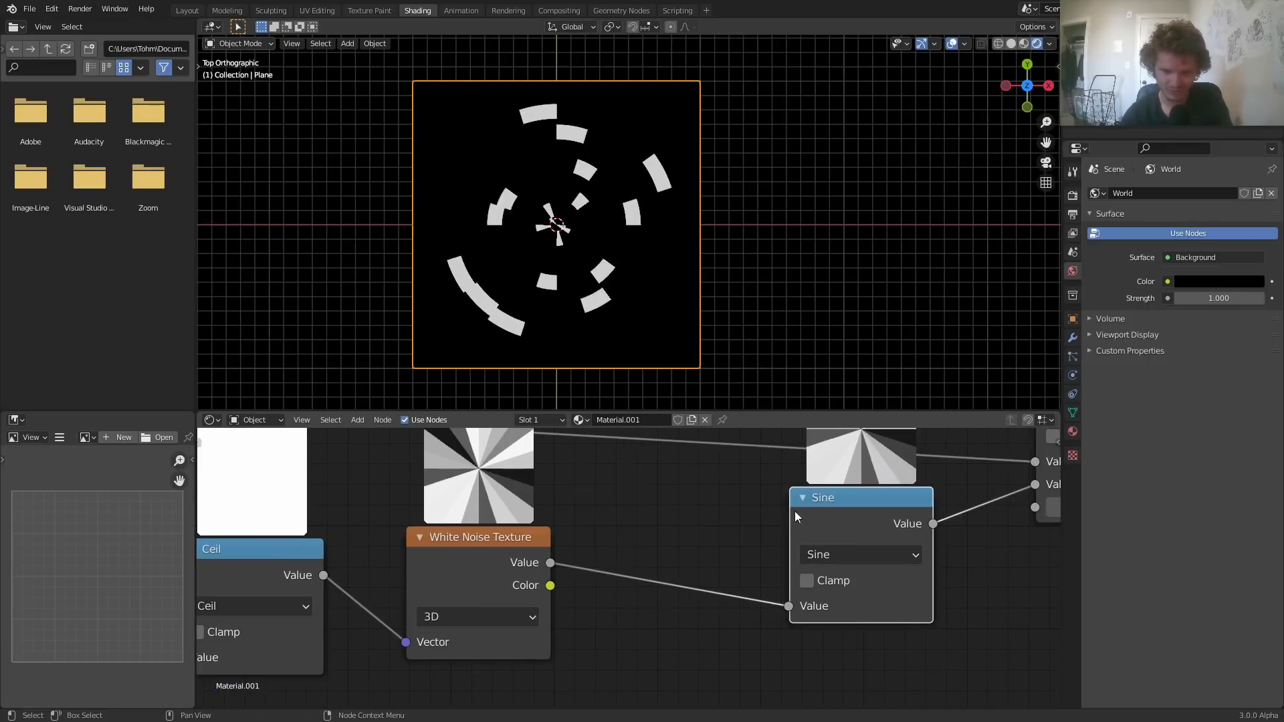
key(shift+d)
click(692, 564)
key(ctrl+equal)
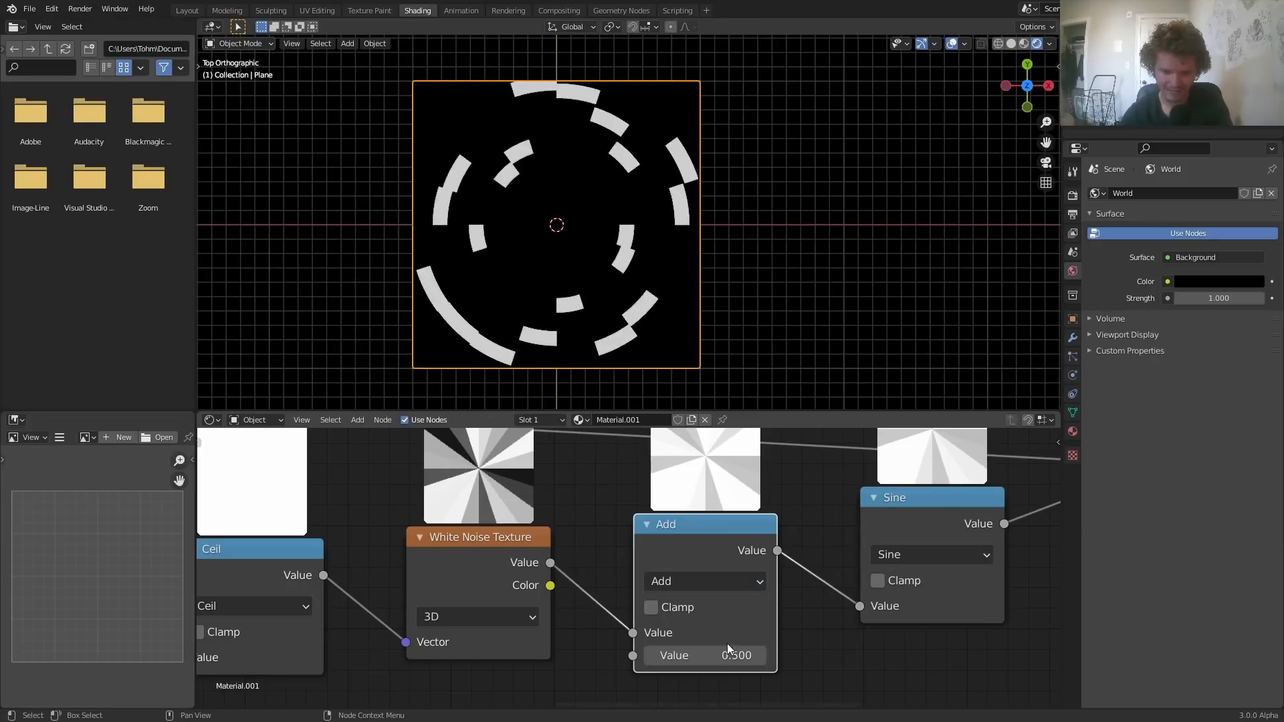
Raise the Add node's second value to 19.7, try a further change to it, and undo that change
mouse_move(706, 655)
mouse_down()
mouse_move(993, 655)
mouse_move(698, 650)
mouse_up()
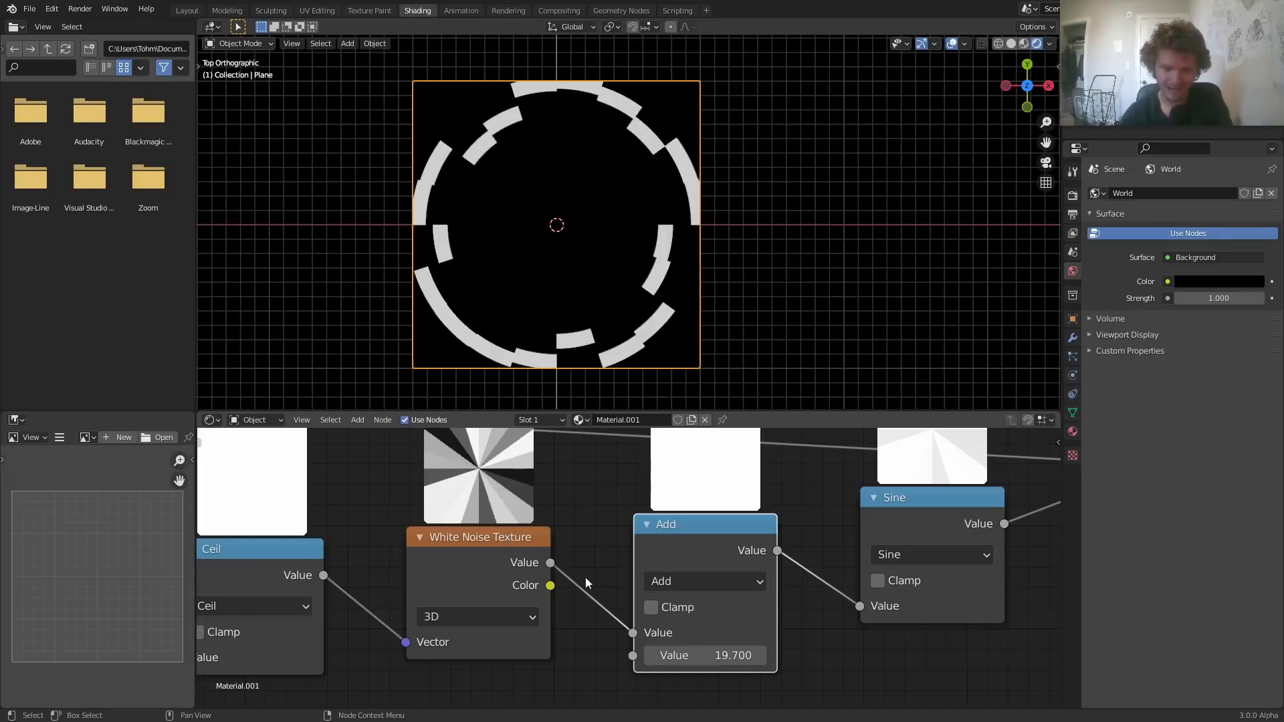
drag(705, 655, 810, 656)
key(ctrl+z)
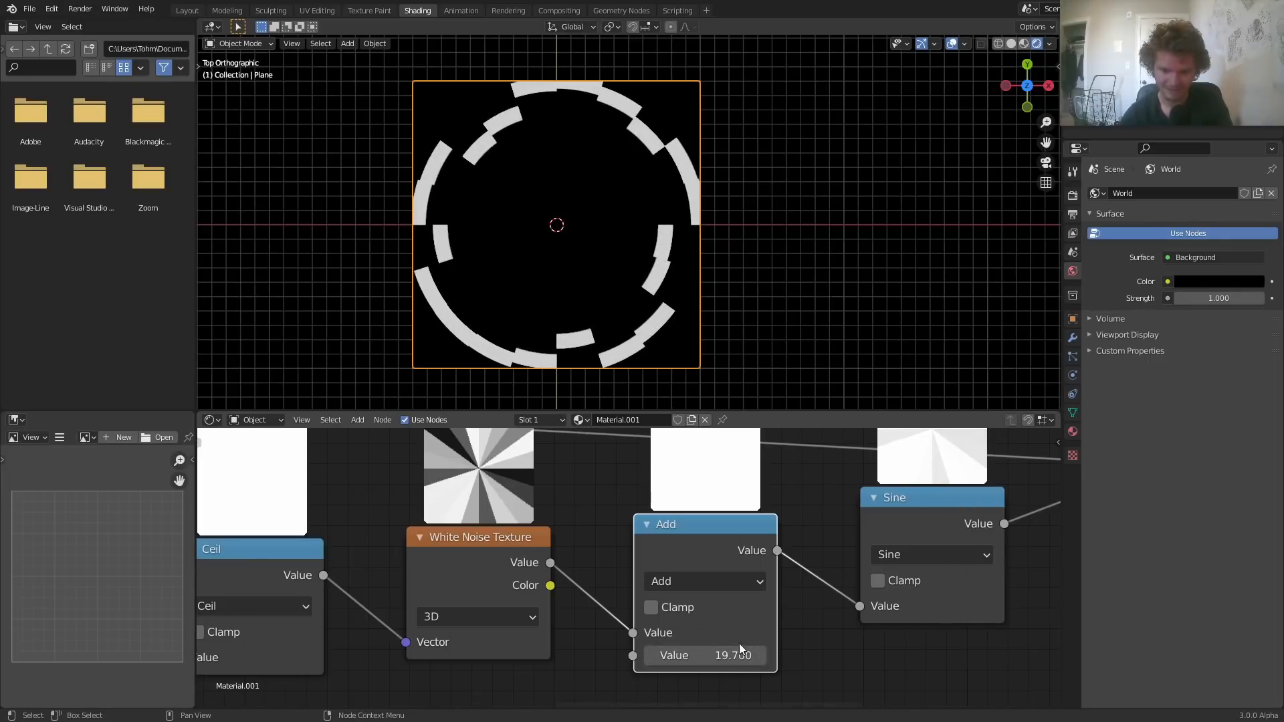
Duplicate the Add node below the White Noise Texture, drive its first value with #frame, and advance the timeline a few frames
middle_drag(667, 645, 724, 570)
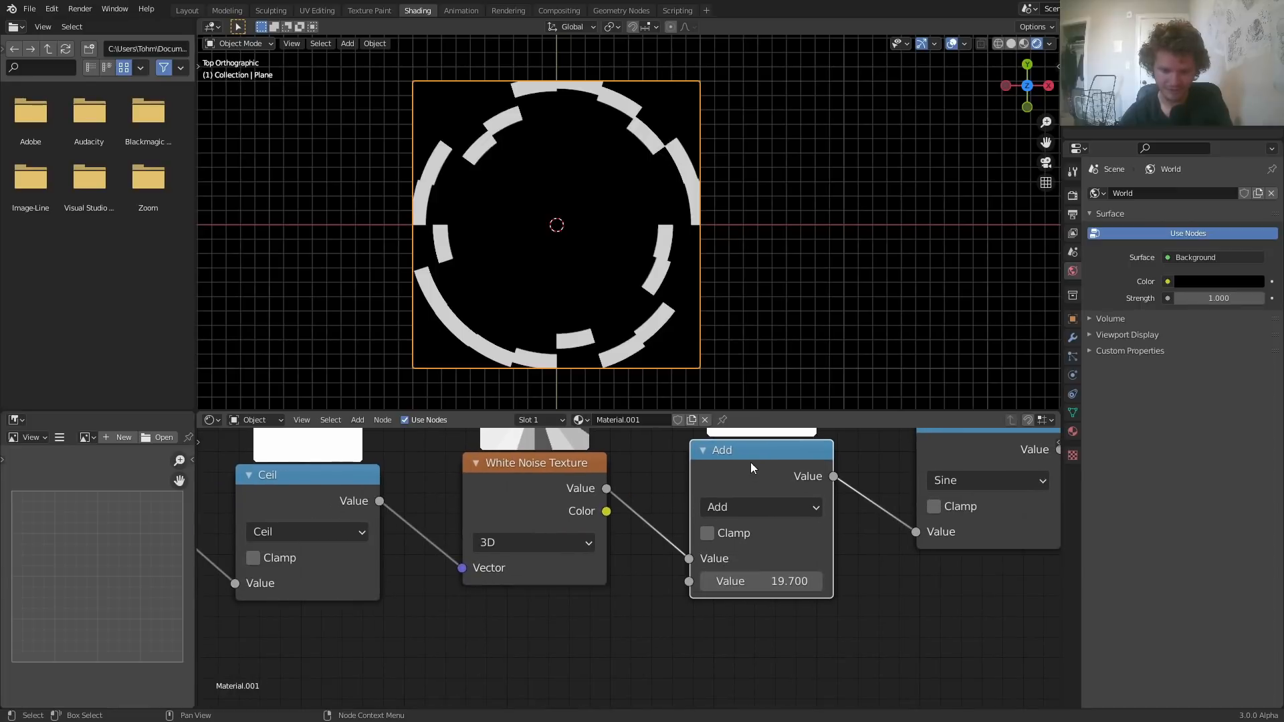
key(shift+d)
middle_drag(516, 614, 576, 524)
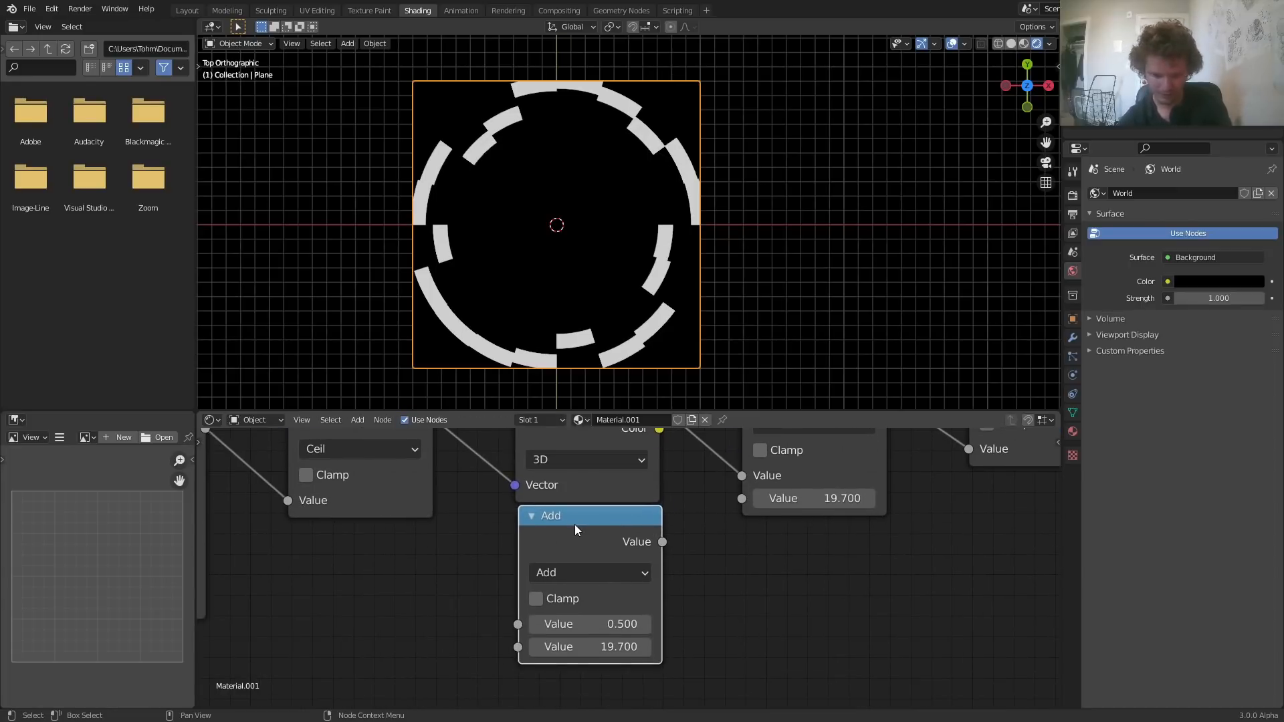
click(626, 623)
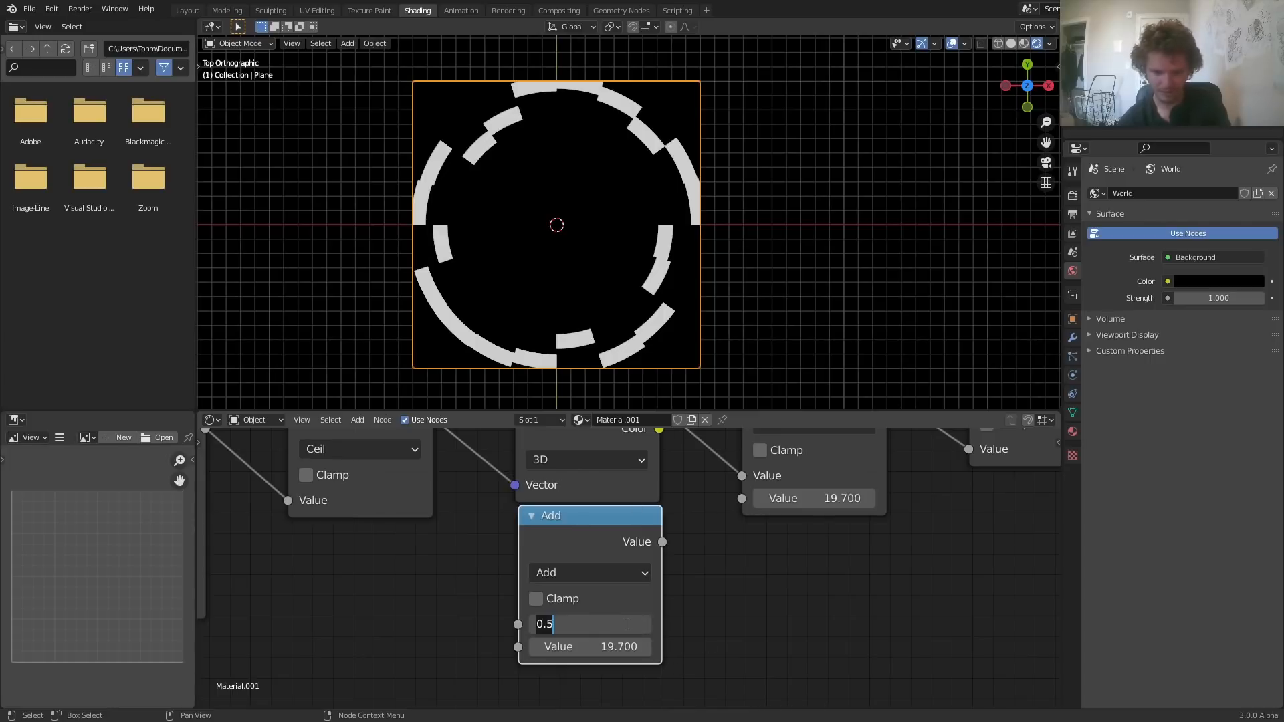
text(#fram)
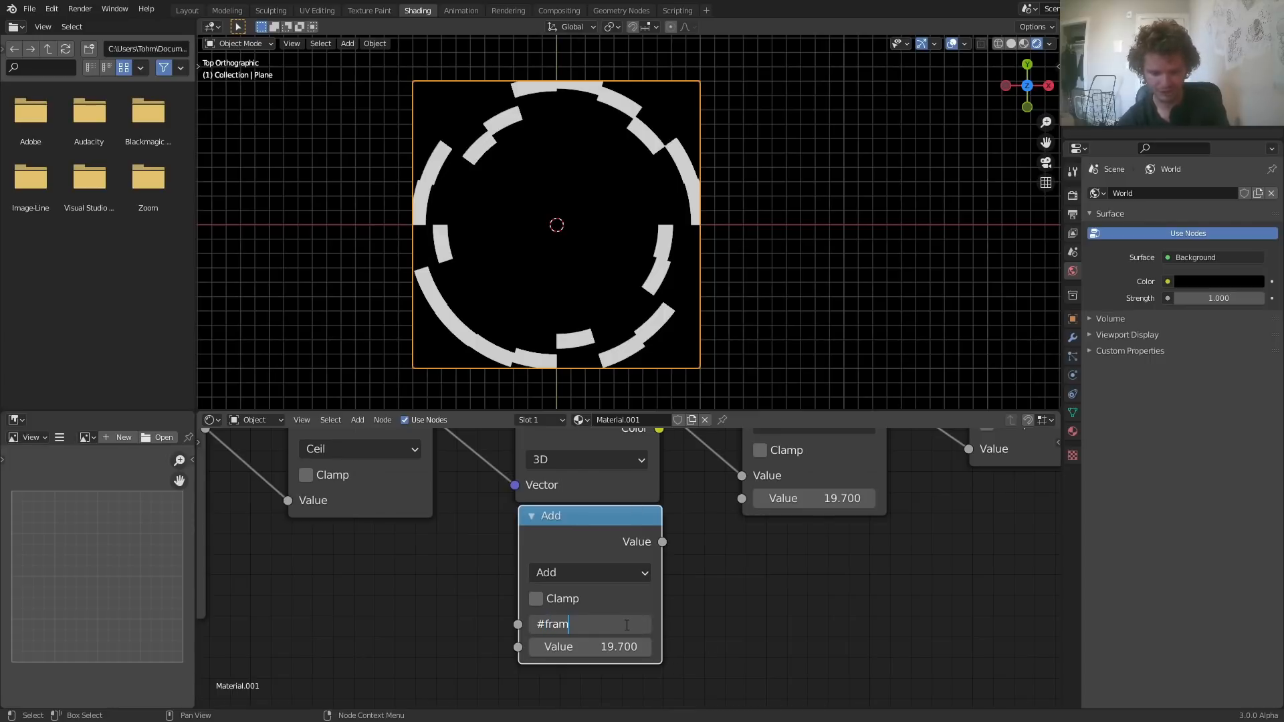
text(e)
key(Return)
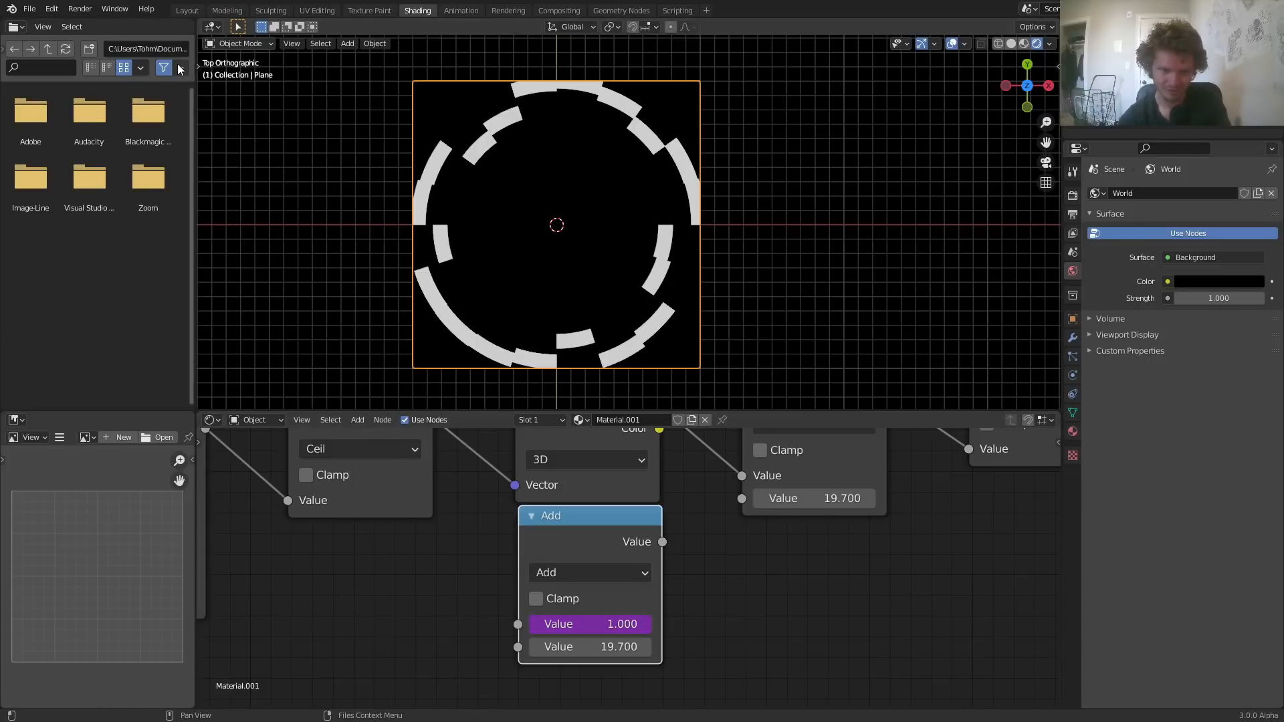
key(Right)
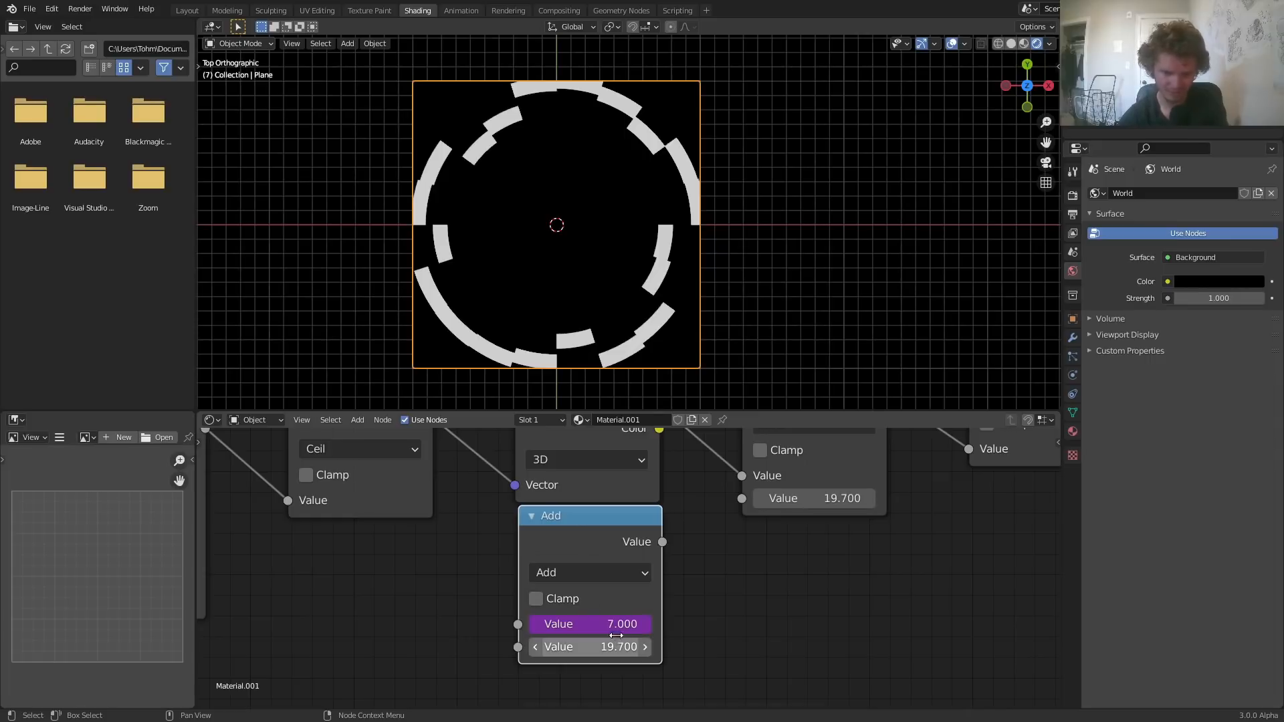
Feed the frame value divided by 20 into the Add node's second value and play the animation
click(552, 573)
key(d)
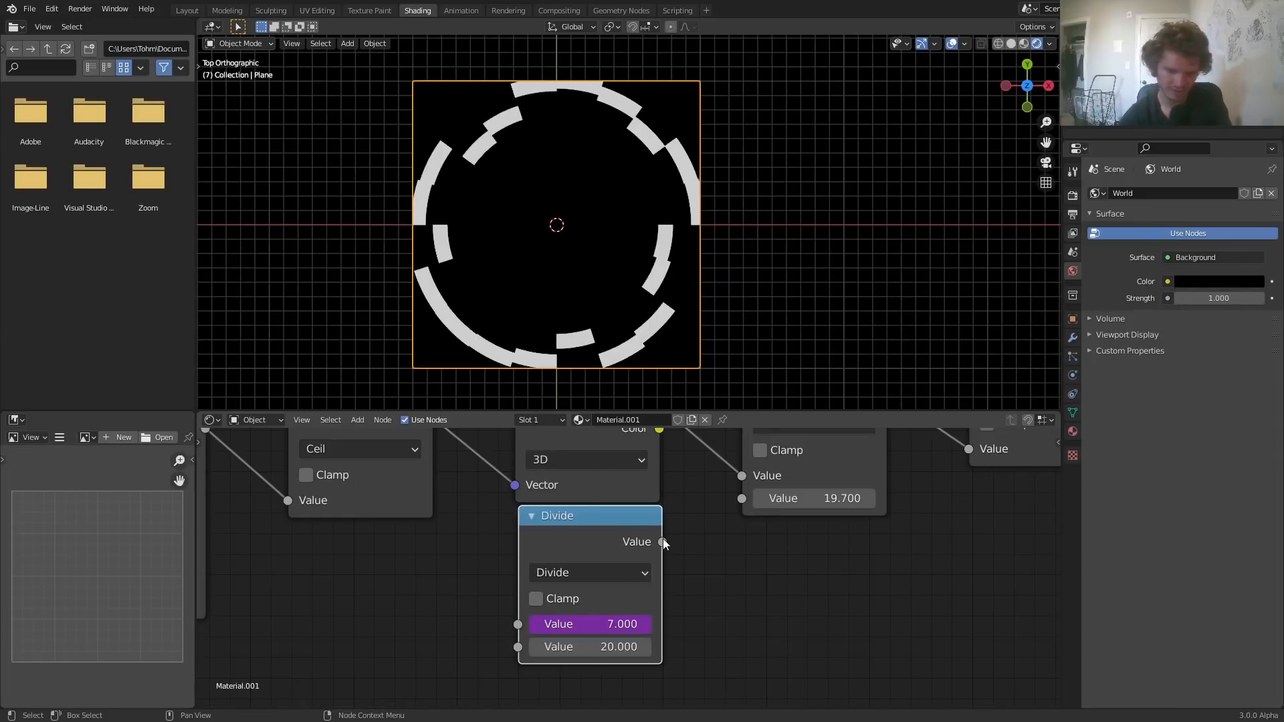
drag(661, 542, 753, 499)
key(space)
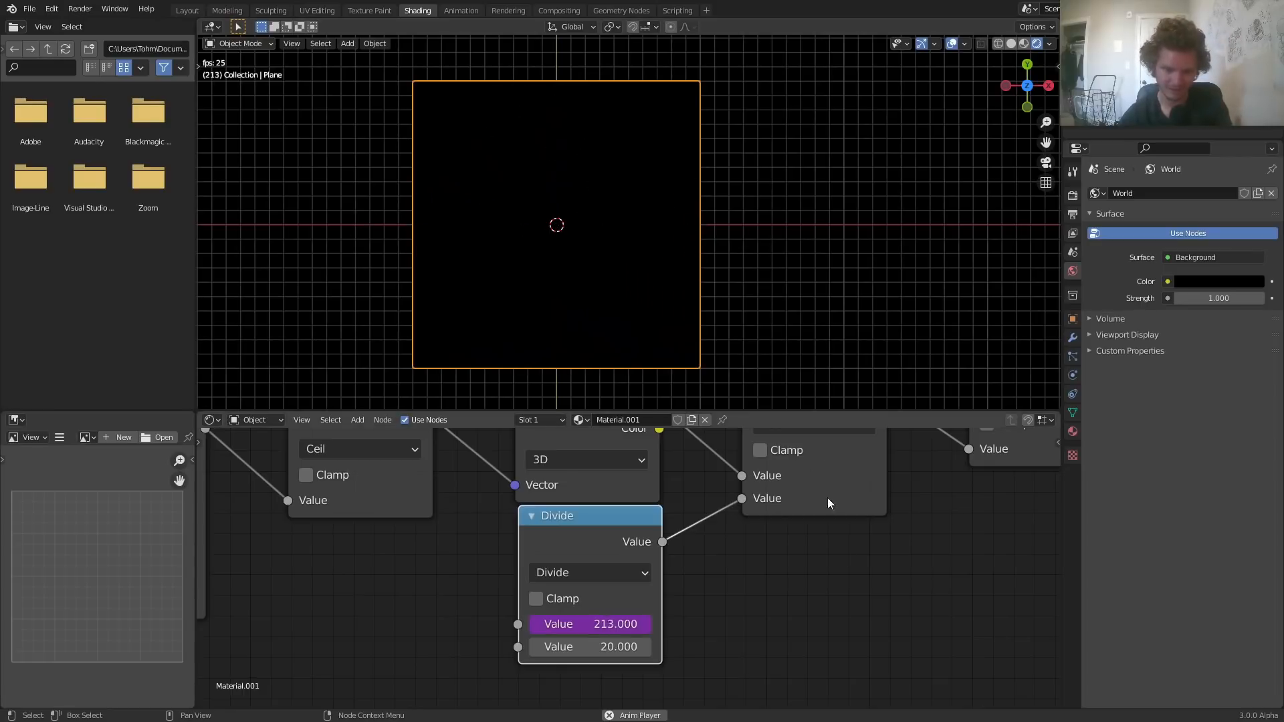
Shift the Sine node to make room and insert a Map Range node between Sine and Compare
middle_drag(909, 552, 244, 709)
scroll(432, 539, down, 5)
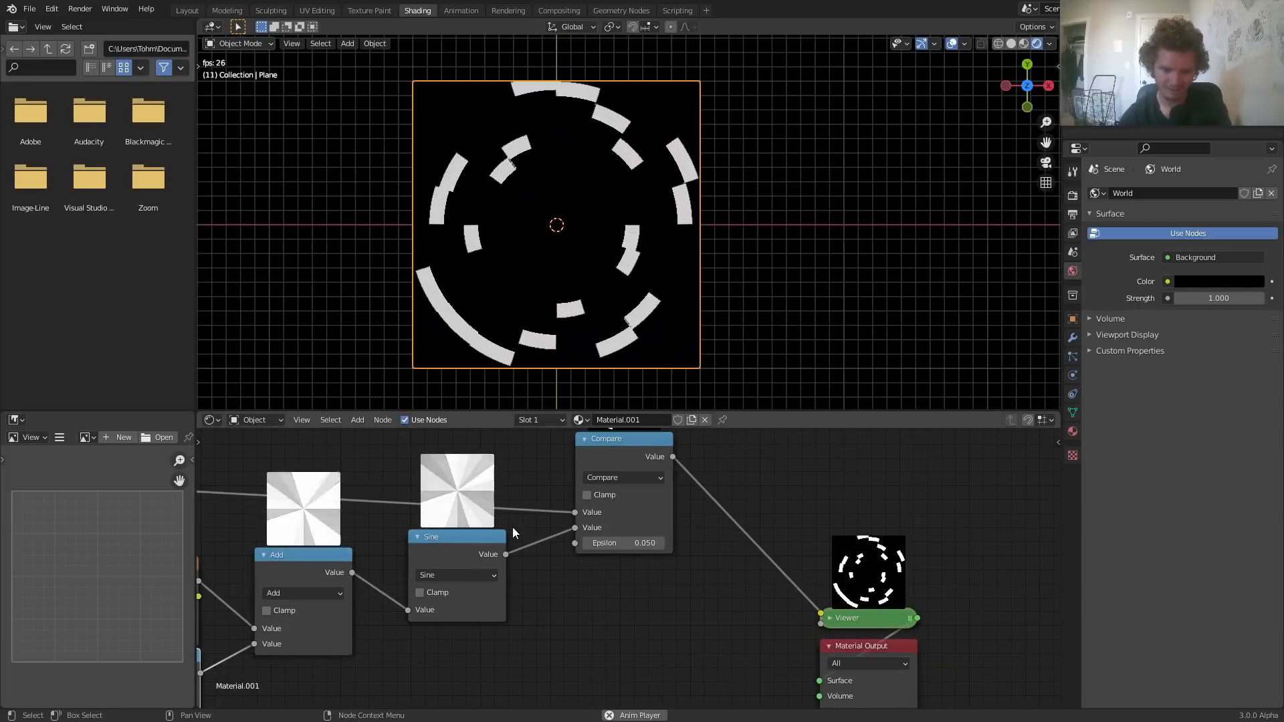
scroll(512, 528, up, 2)
drag(413, 535, 389, 569)
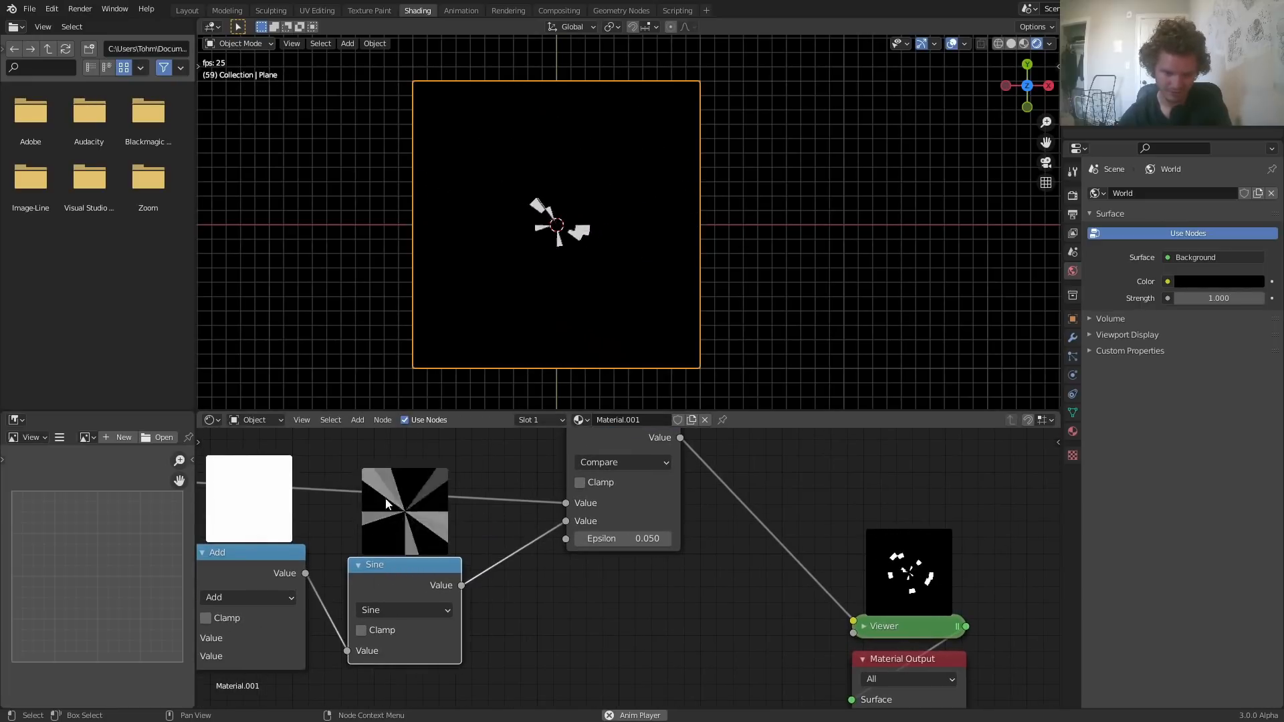
scroll(458, 494, up, 1)
key(shift+a)
click(459, 492)
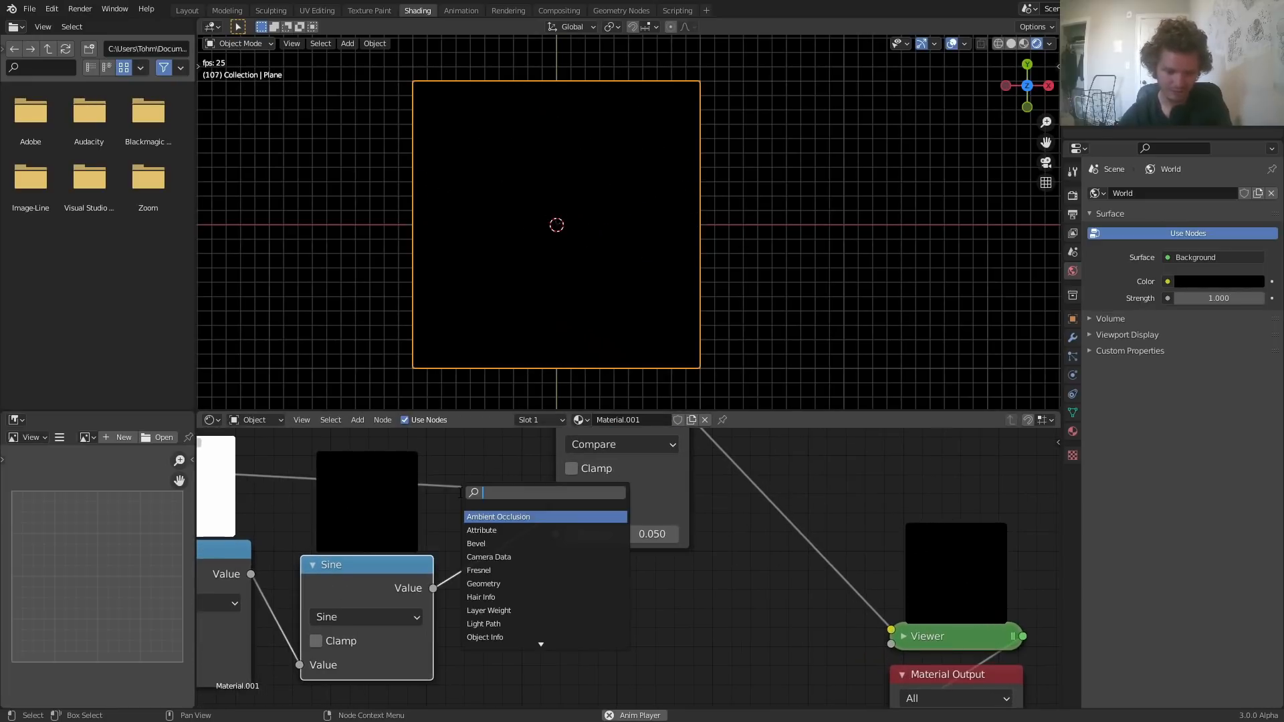
text(map)
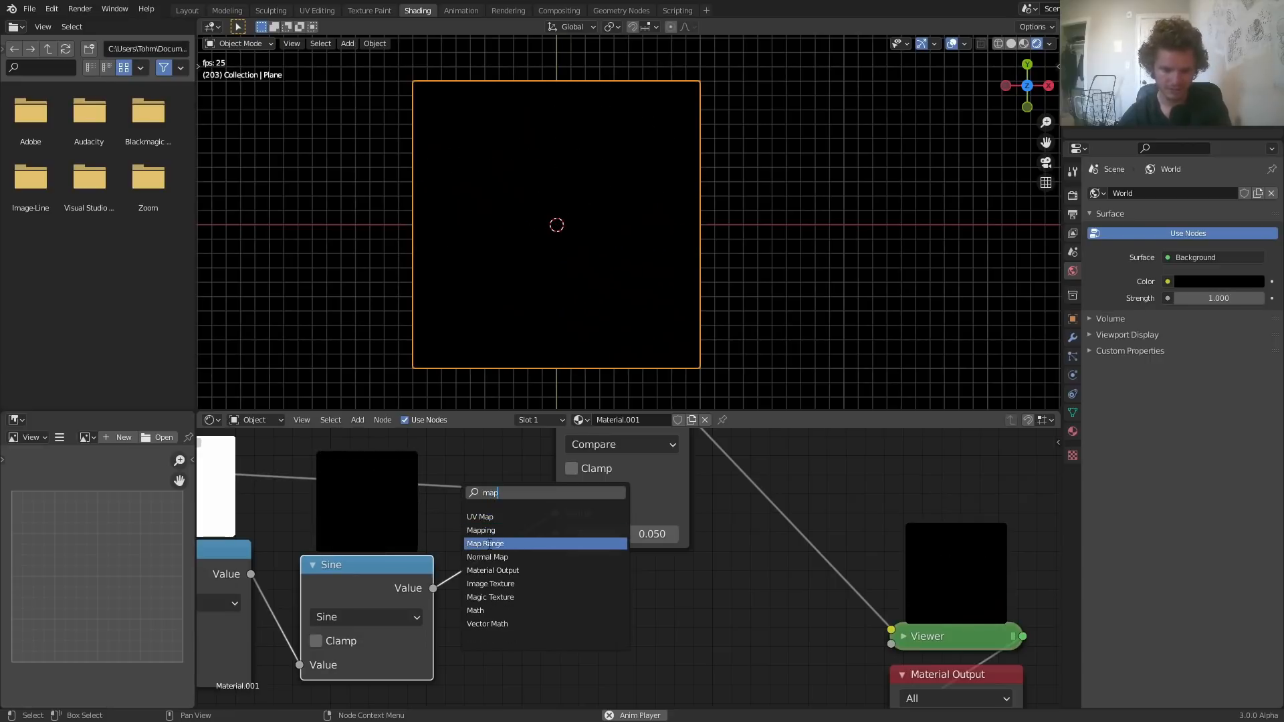
click(489, 543)
click(432, 547)
Set the new Map Range node's From Min to -1 and To Min to 0.2
middle_drag(542, 657, 551, 571)
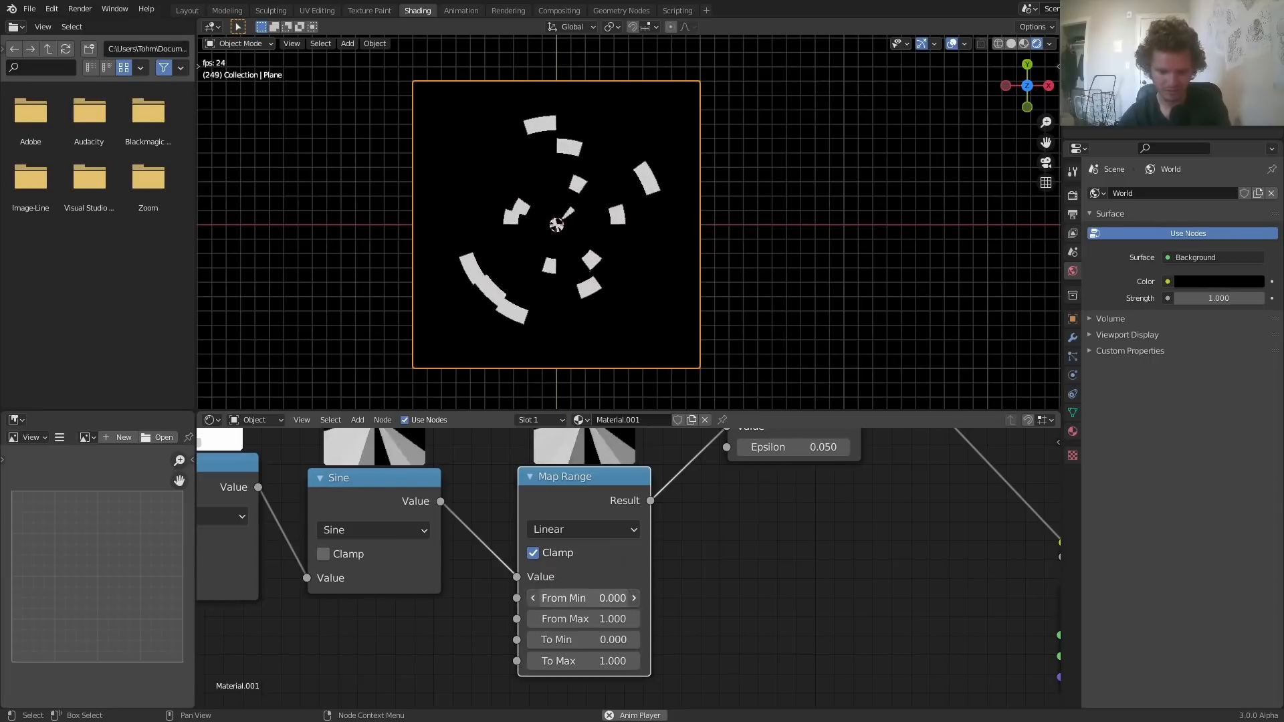
click(581, 598)
text(-1)
key(Return)
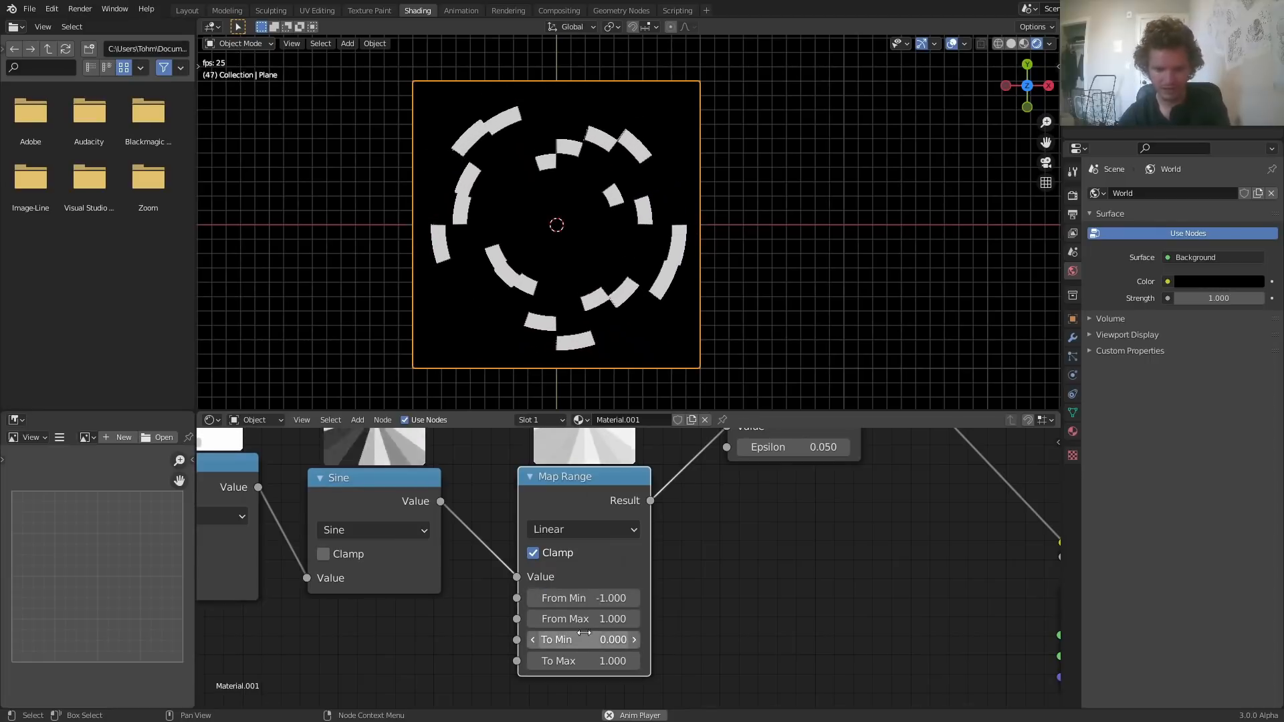
scroll(643, 589, down, 2)
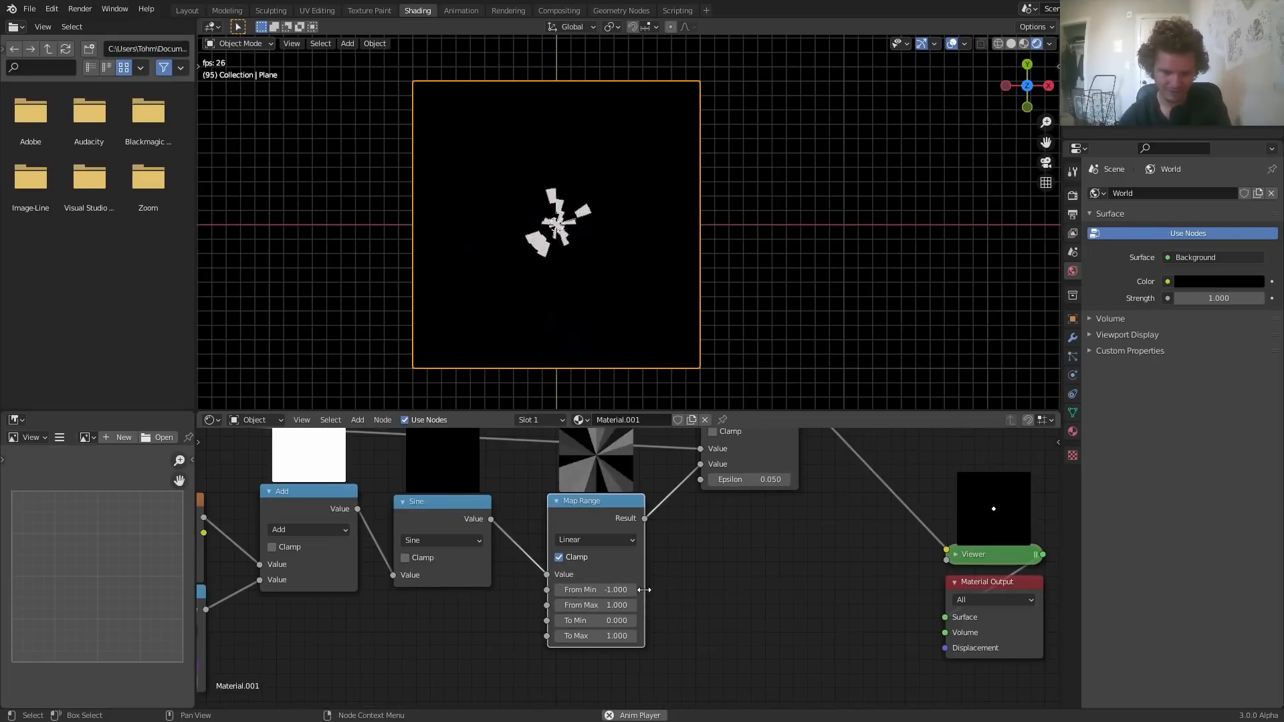
scroll(629, 565, up, 2)
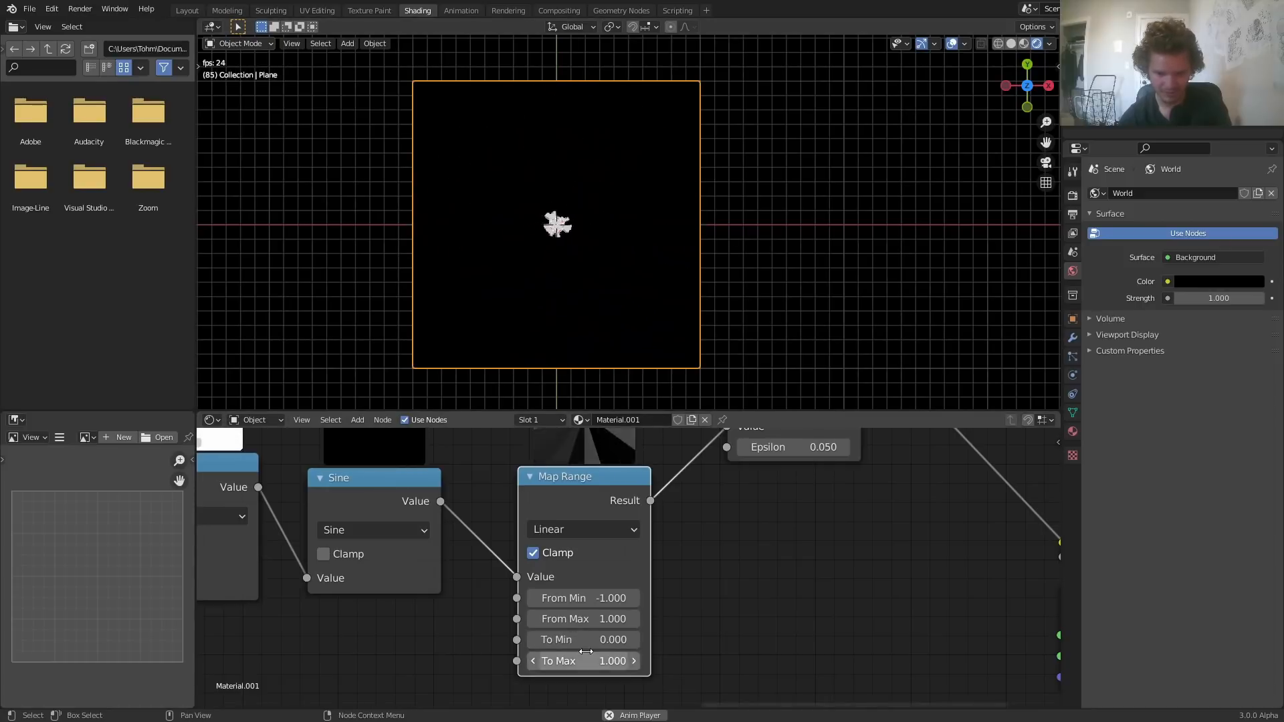
text(.2)
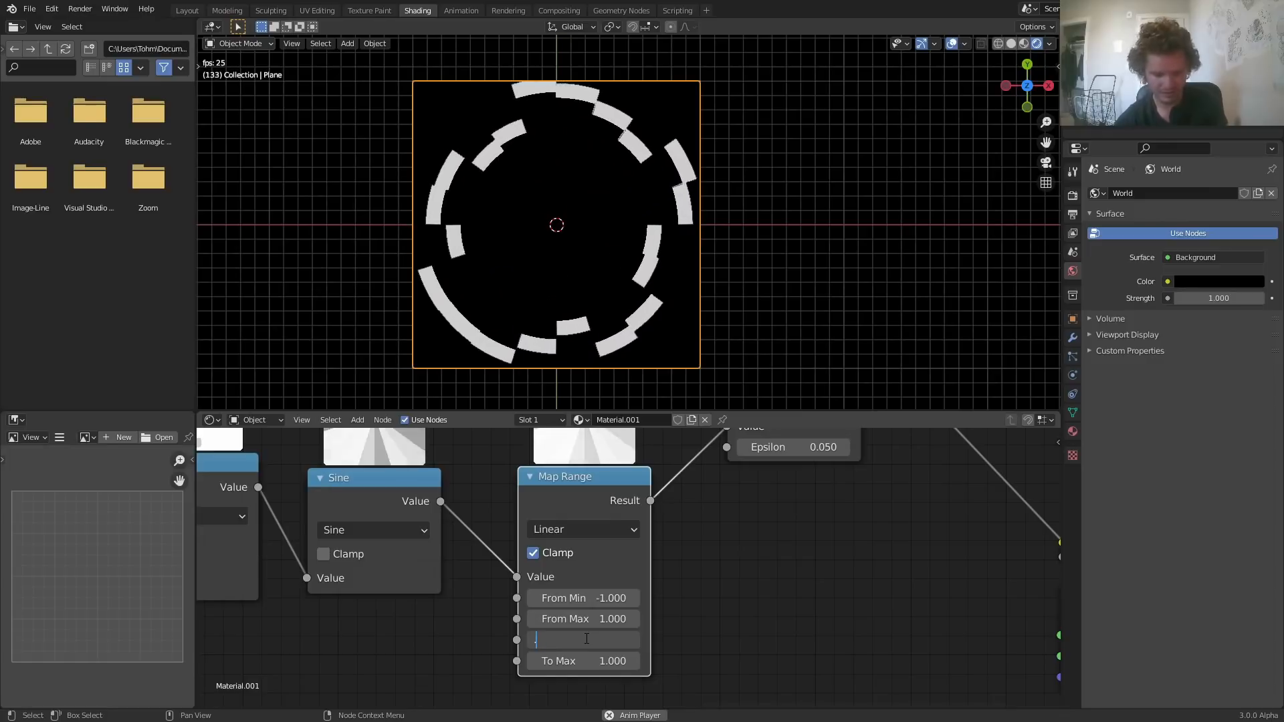
key(Return)
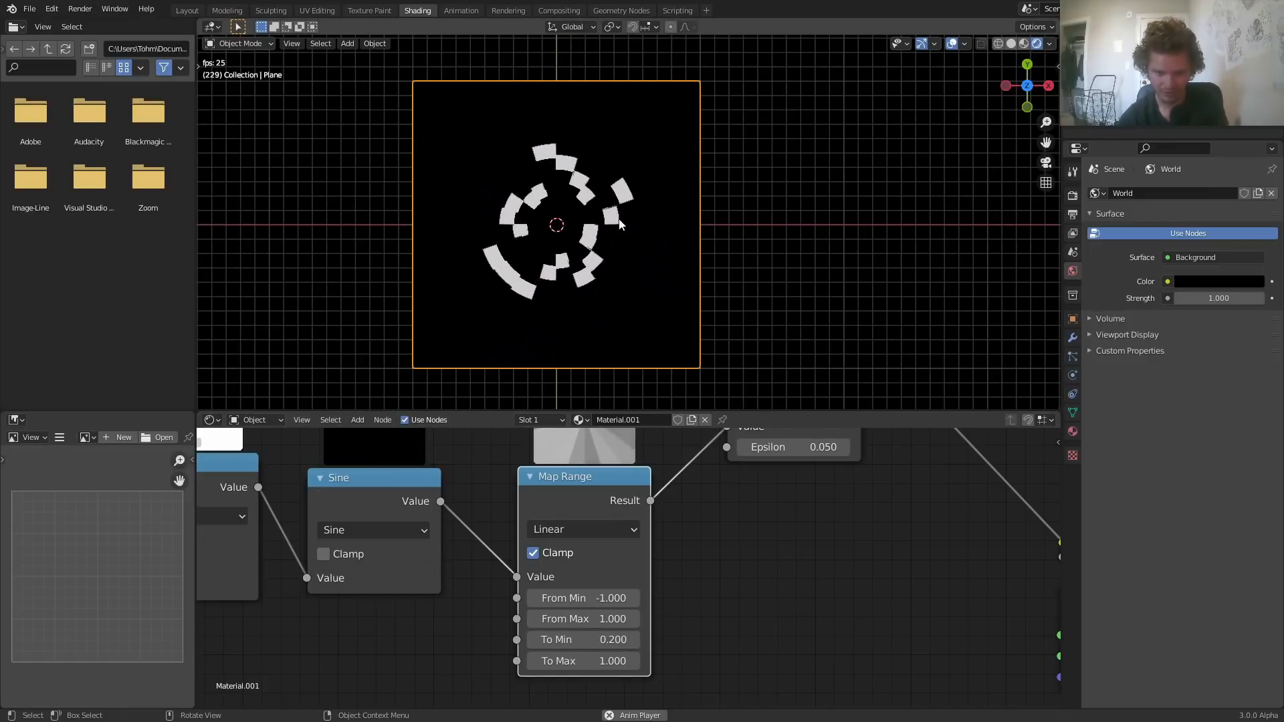
Try a To Max of 0.4 in the Map Range node after the Sine, and return it to 1
double_click(609, 661)
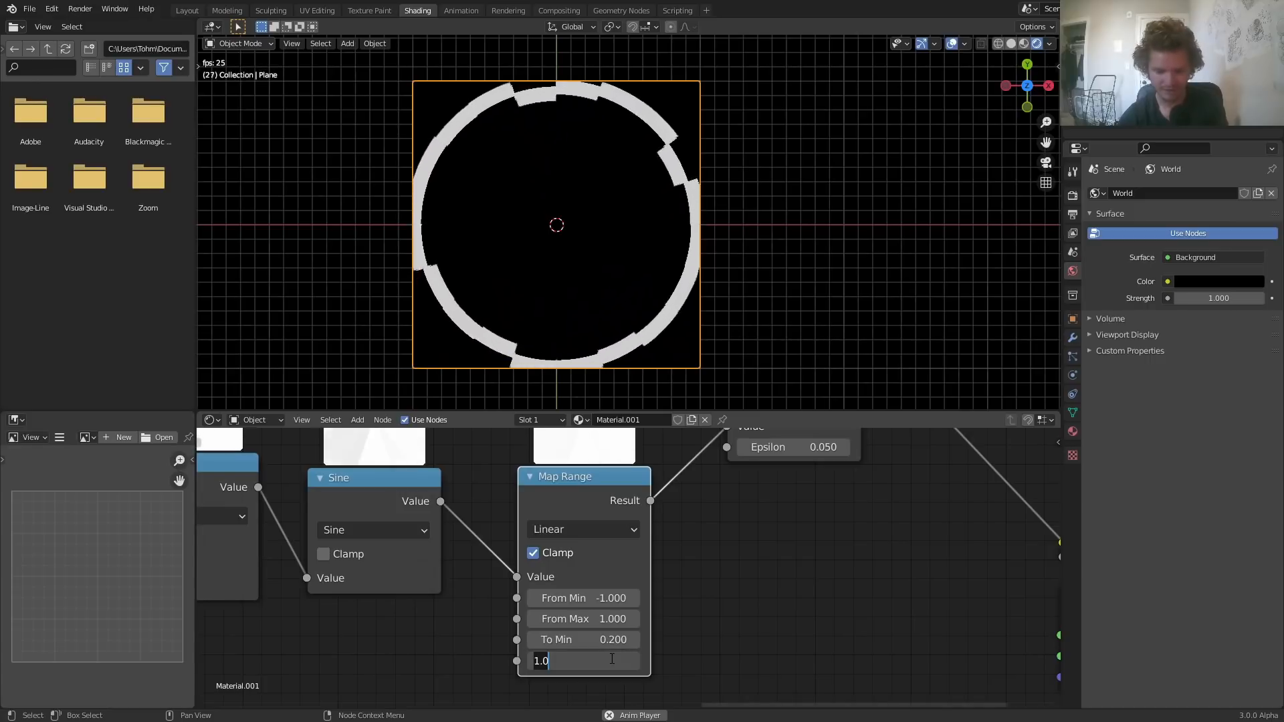
text(.4)
key(Return)
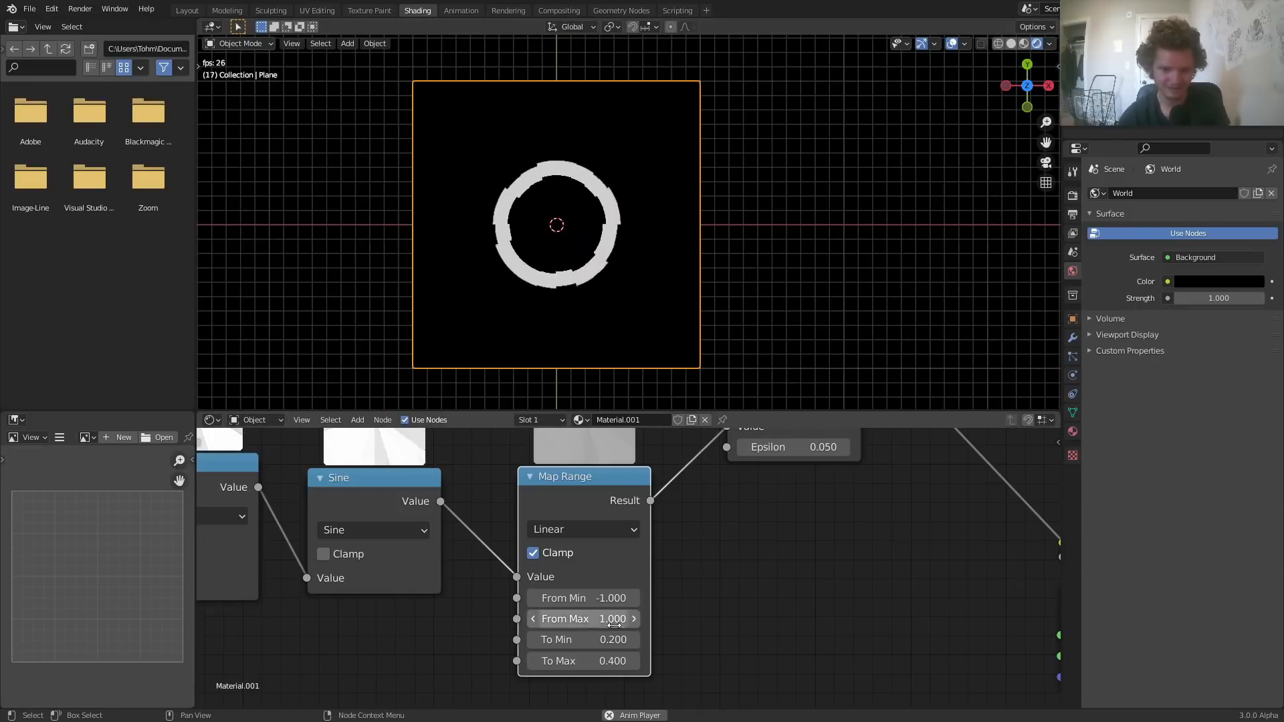
key(Escape)
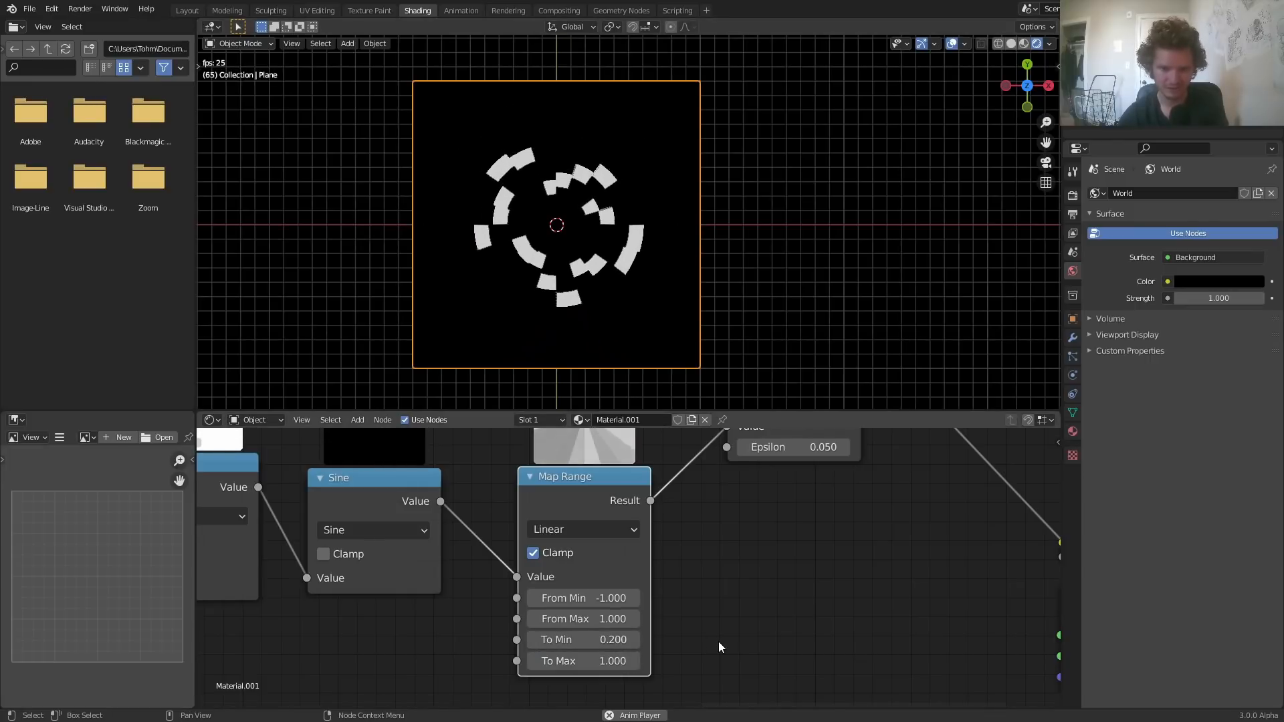
Set the Value node that drives the first Map Range node's To Max to 100
scroll(720, 639, down, 4)
middle_drag(593, 618, 919, 533)
middle_drag(399, 604, 732, 549)
mouse_move(371, 575)
mouse_down()
mouse_move(414, 574)
mouse_move(371, 575)
mouse_up()
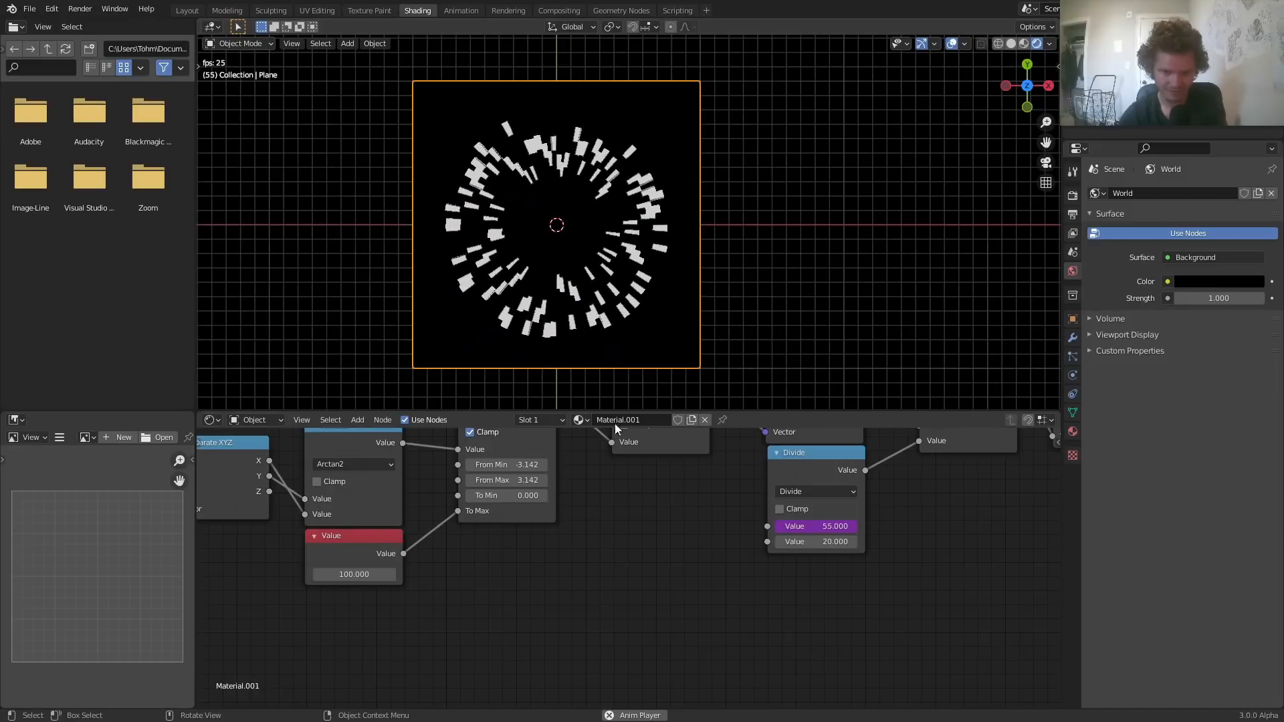
Move the White Noise Texture aside and insert a duplicate of the Add node after it, with the operation set to Multiply
middle_drag(728, 505, 691, 580)
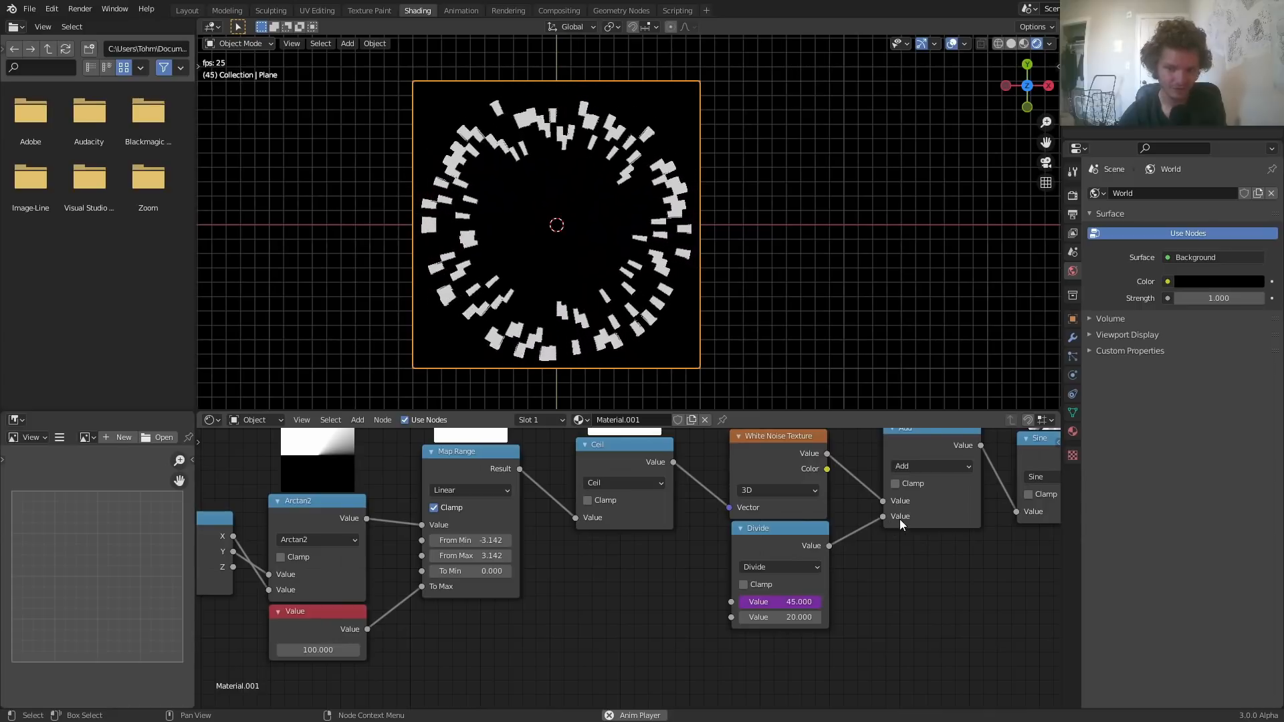
middle_drag(900, 519, 550, 615)
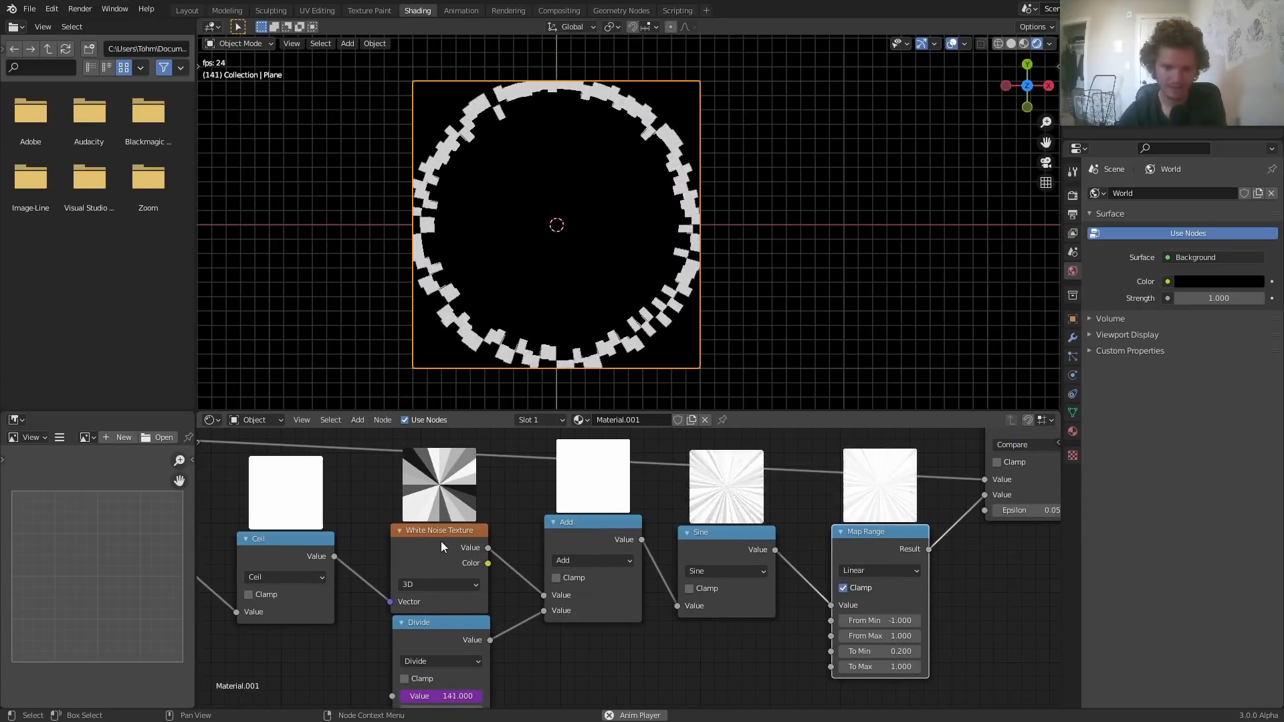
drag(440, 541, 399, 530)
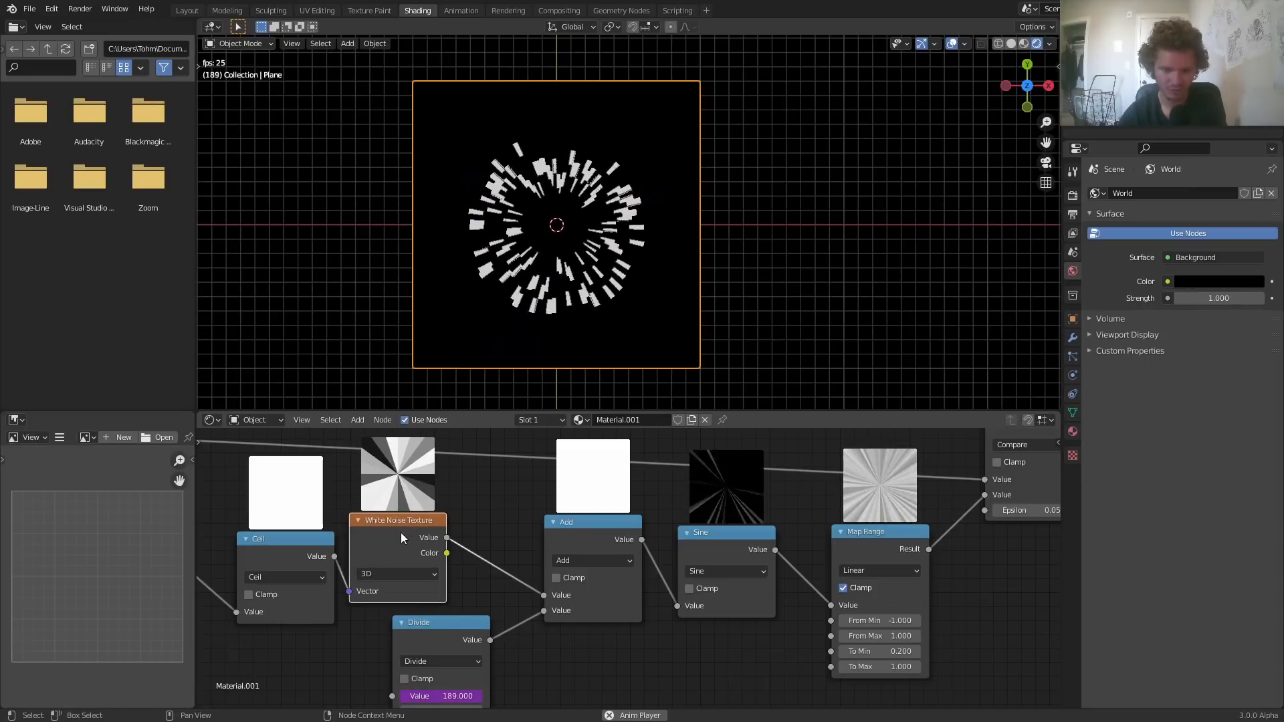
click(596, 537)
key(shift+d)
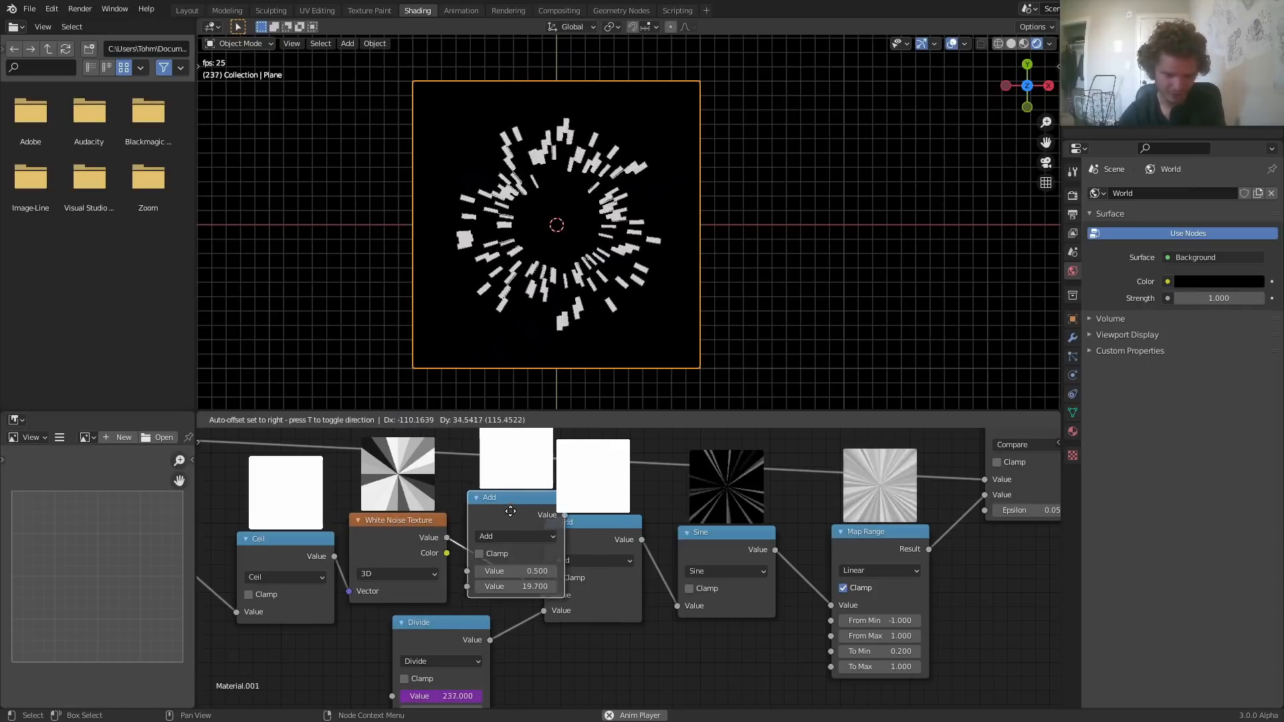
click(519, 523)
click(539, 534)
key(m)
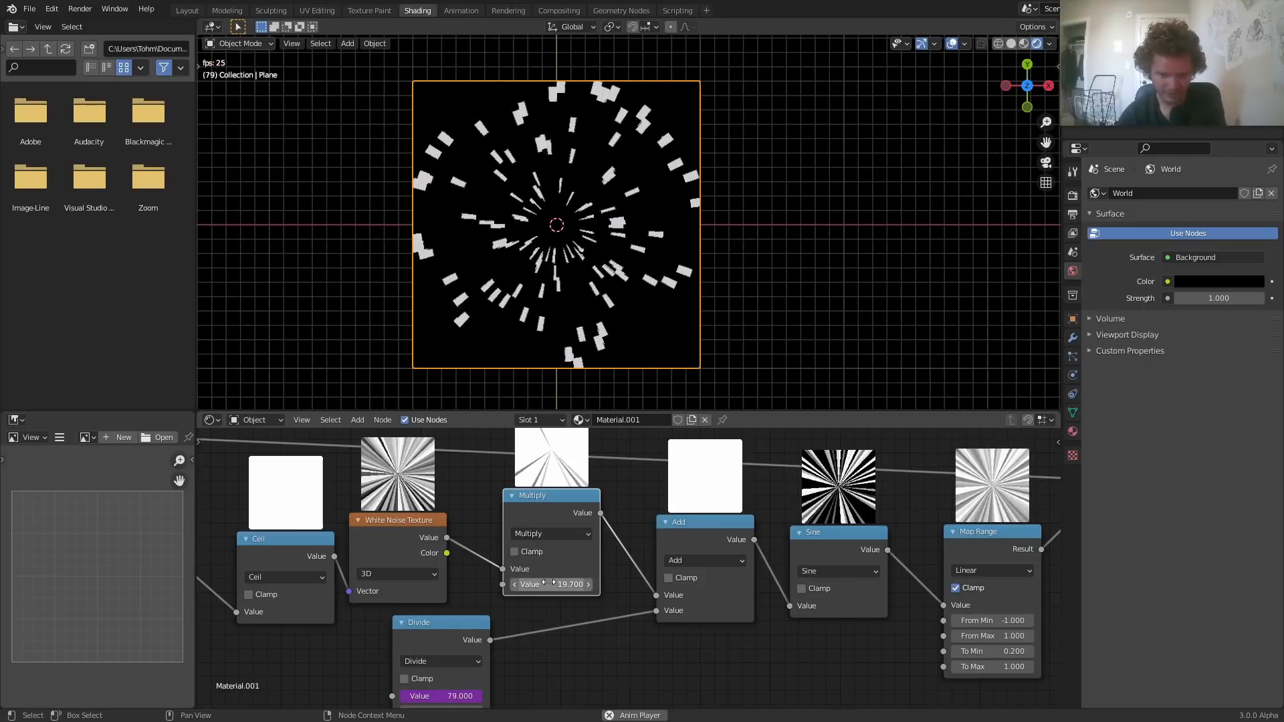
Set the Multiply node's second value to 1
text(1)
key(Return)
click(551, 583)
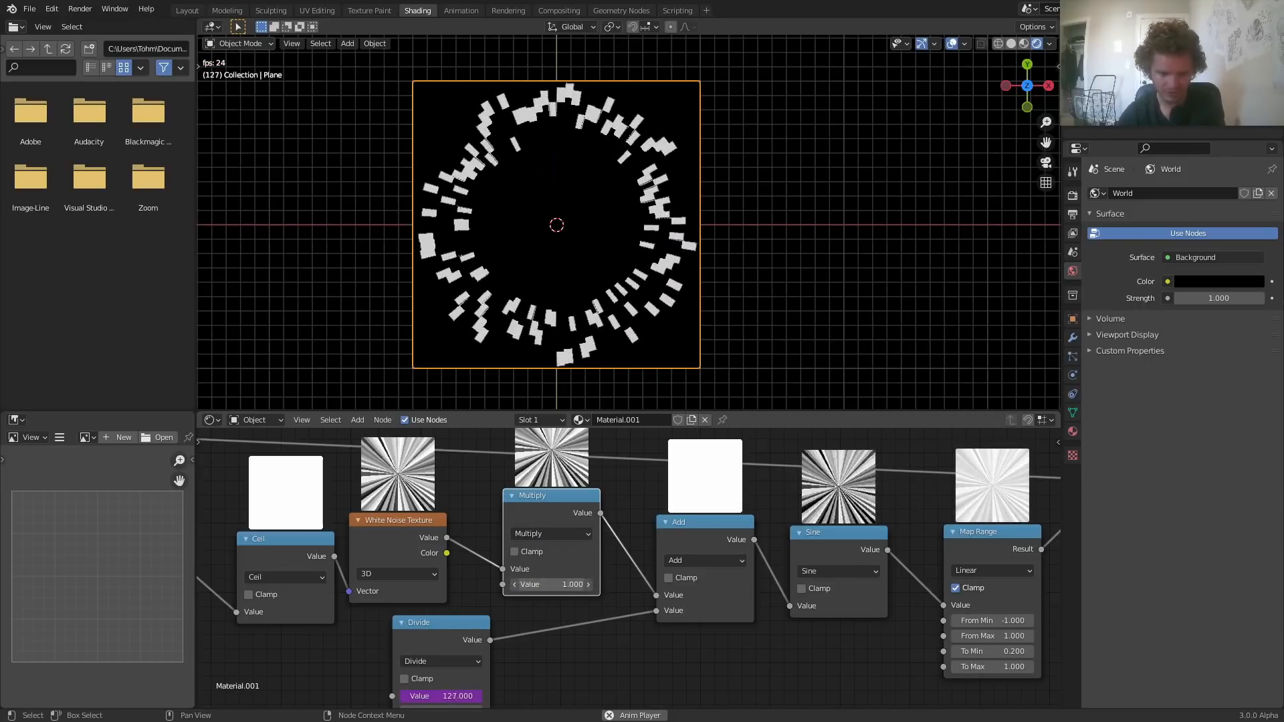
Try 3 as the second value of the Multiply node after the White Noise Texture, and raise it to 30
text(3)
key(Return)
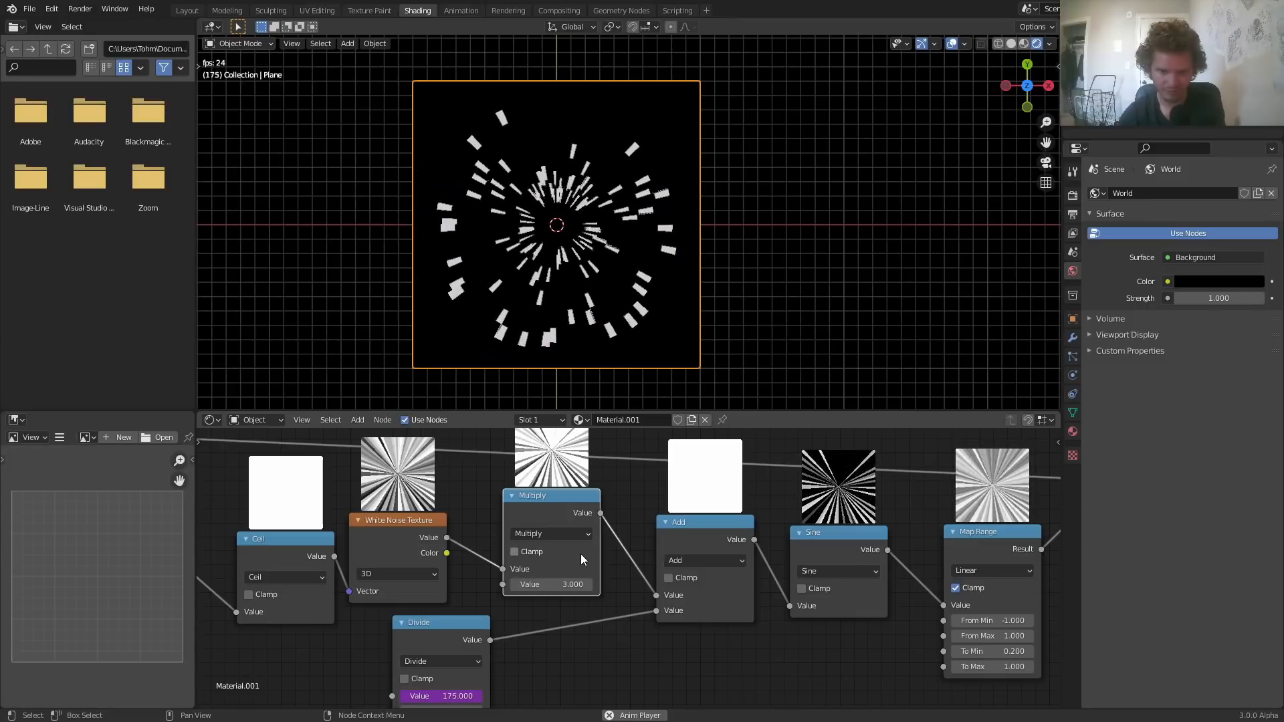
click(557, 583)
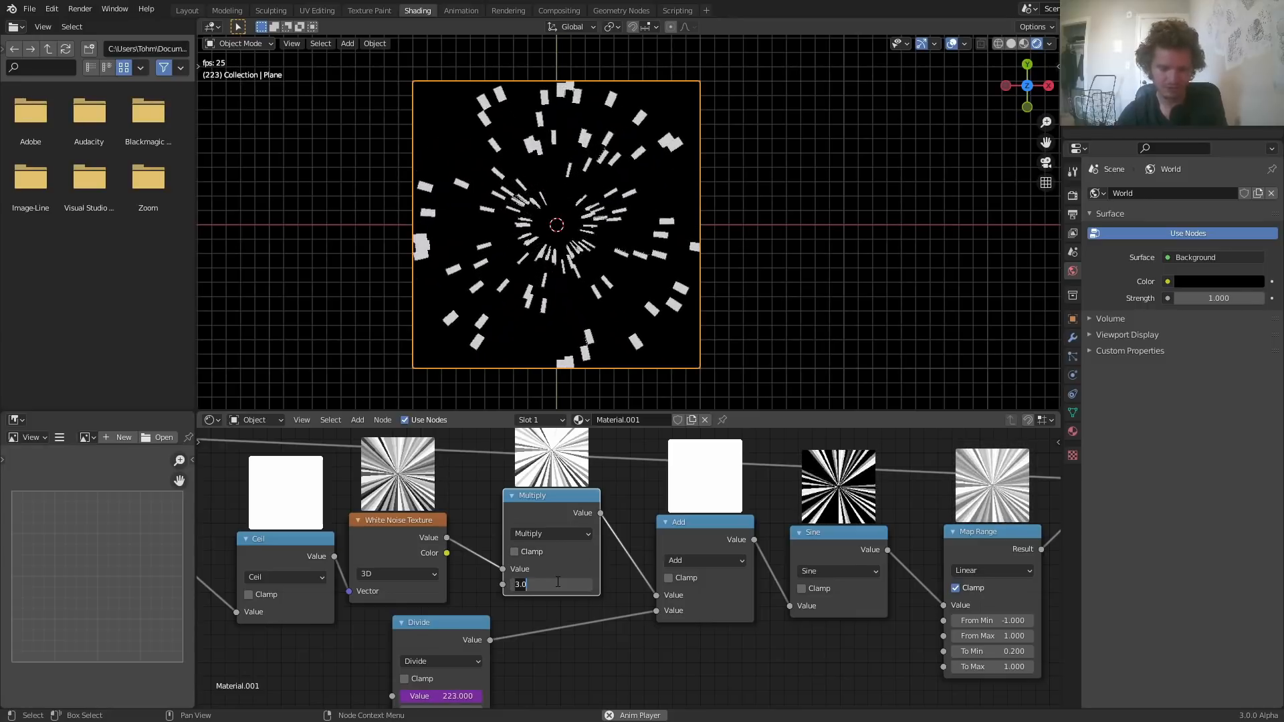
text(0)
key(Return)
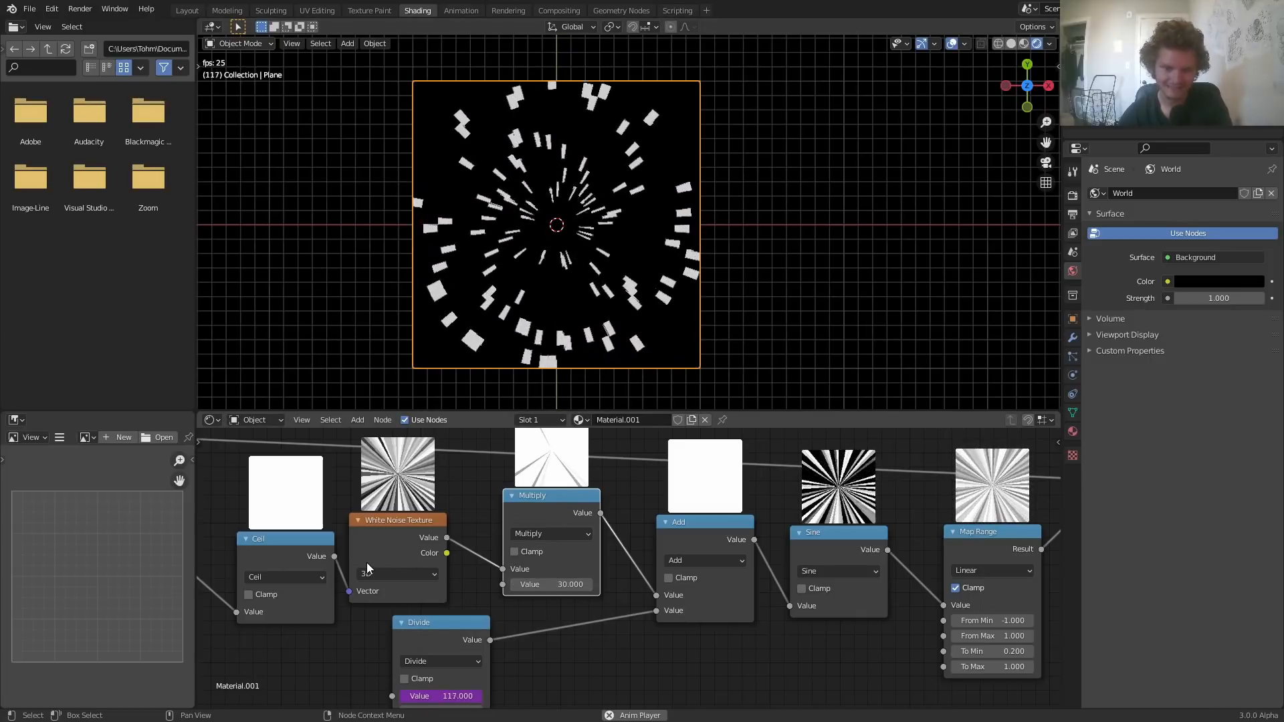
Set To Max to 0.8 in the Map Range node after the Sine
middle_drag(869, 632, 615, 586)
click(765, 622)
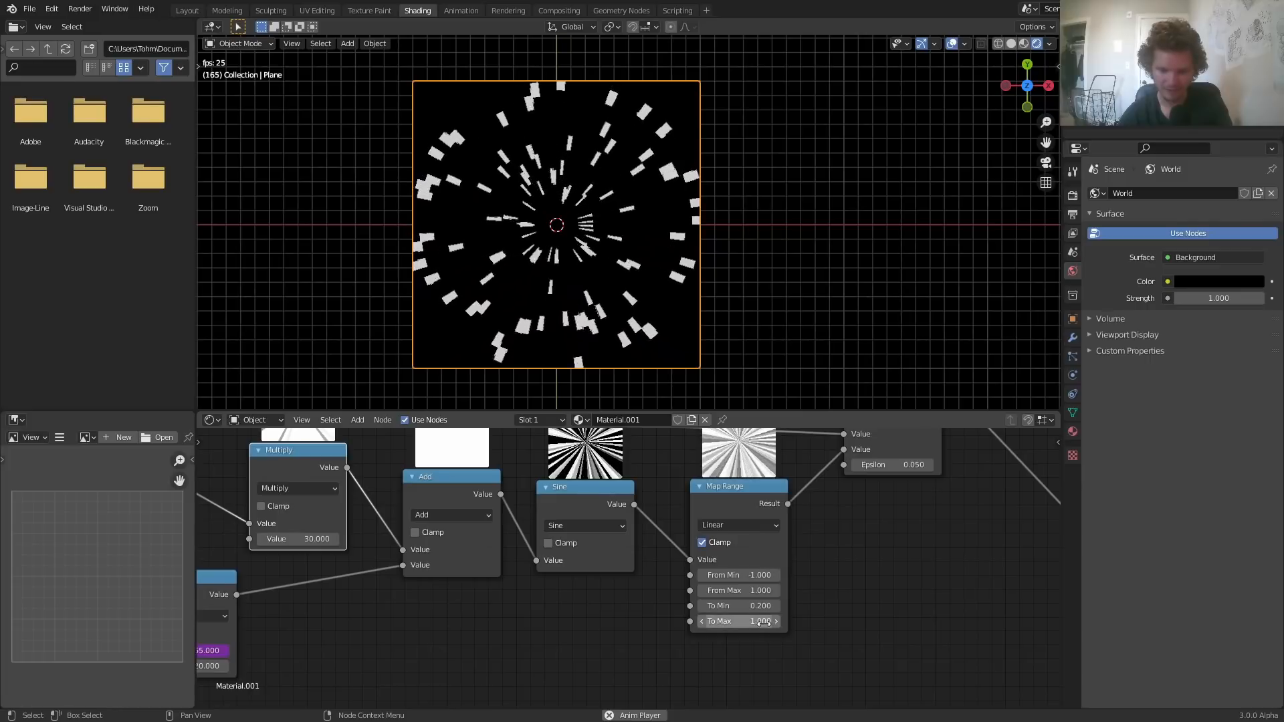
key(BackSpace)
text(0.8)
key(Return)
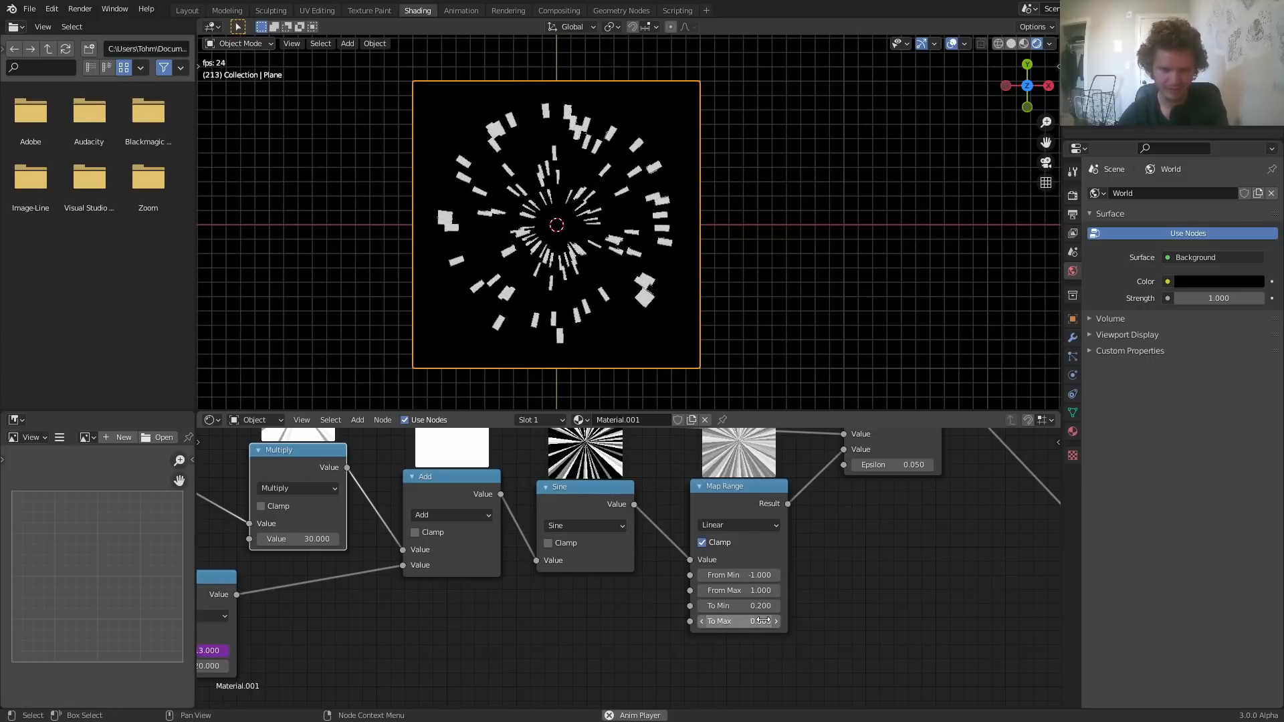
Set the Value node that drives the first Map Range node's To Max to 500, and raise it to 800
middle_drag(339, 565, 744, 502)
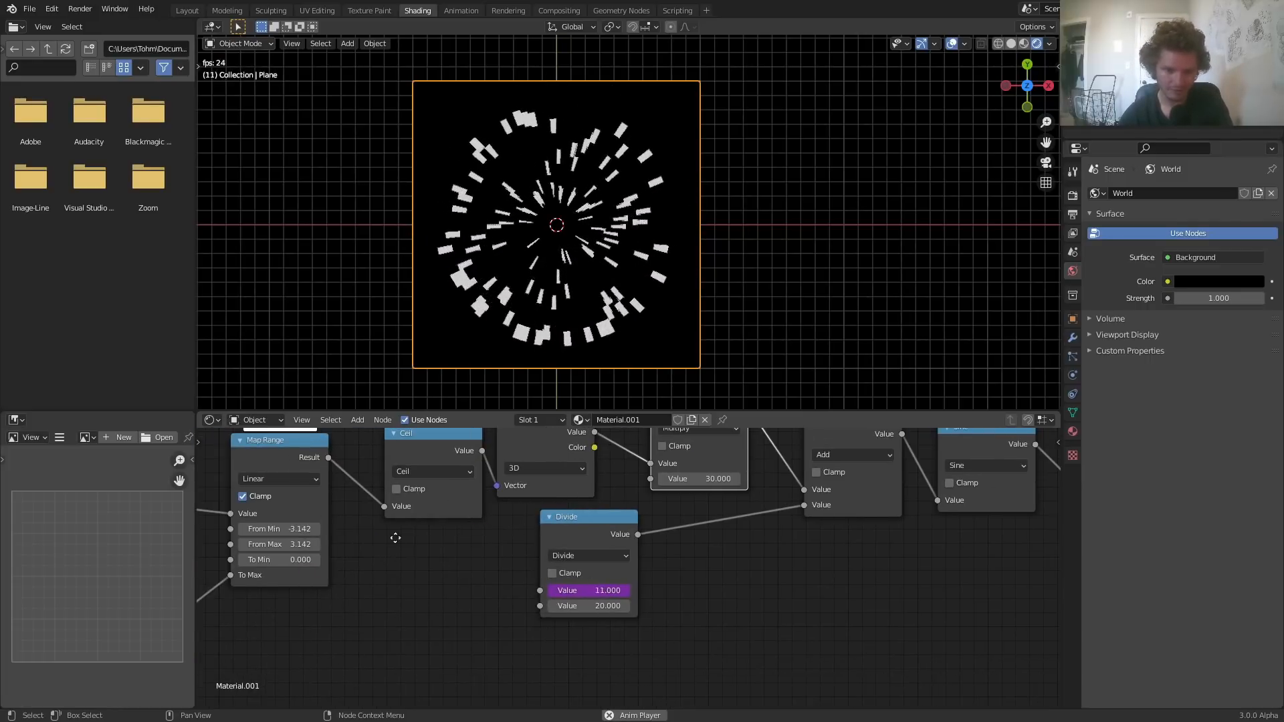
middle_drag(197, 599, 453, 599)
click(394, 628)
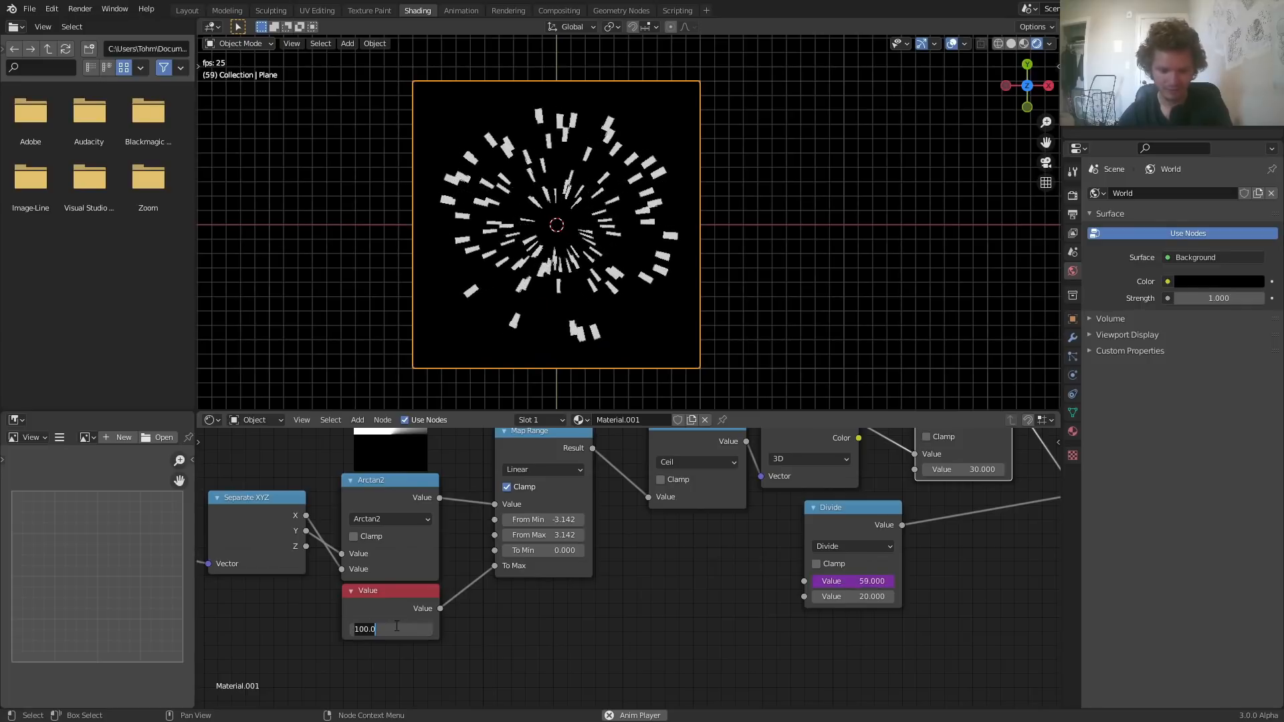
text(500)
key(Return)
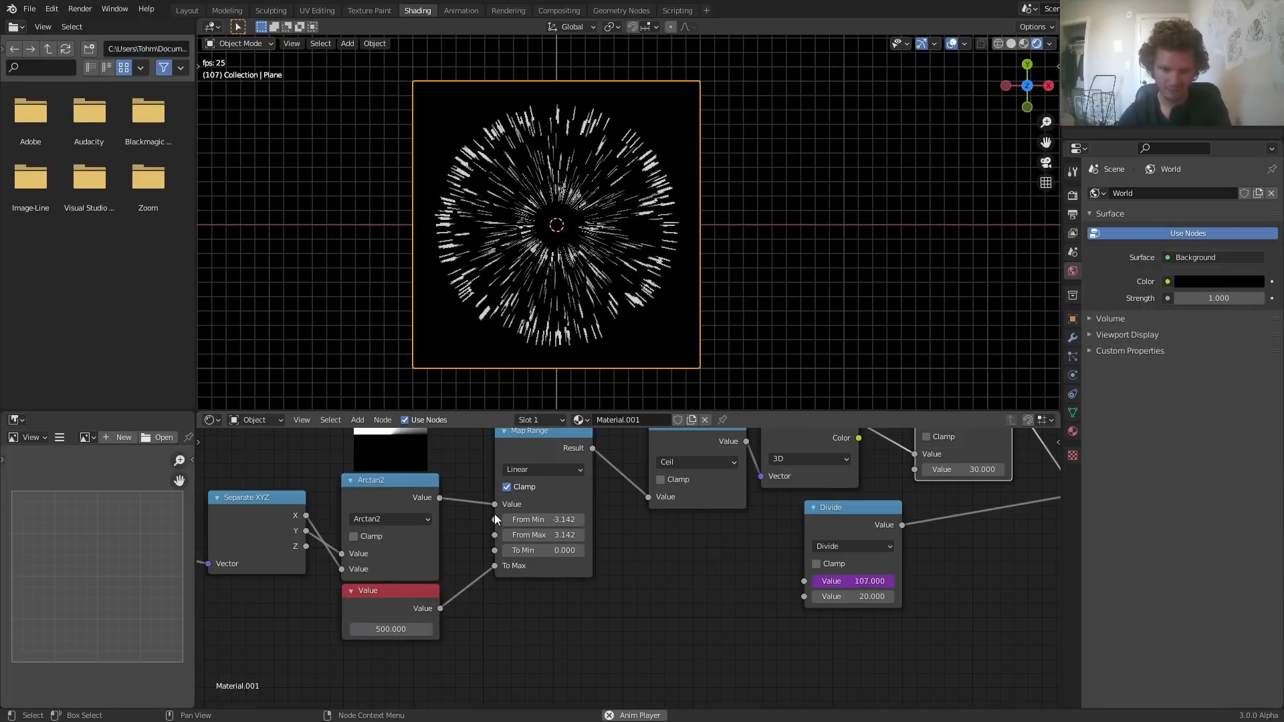
scroll(586, 211, up, 2)
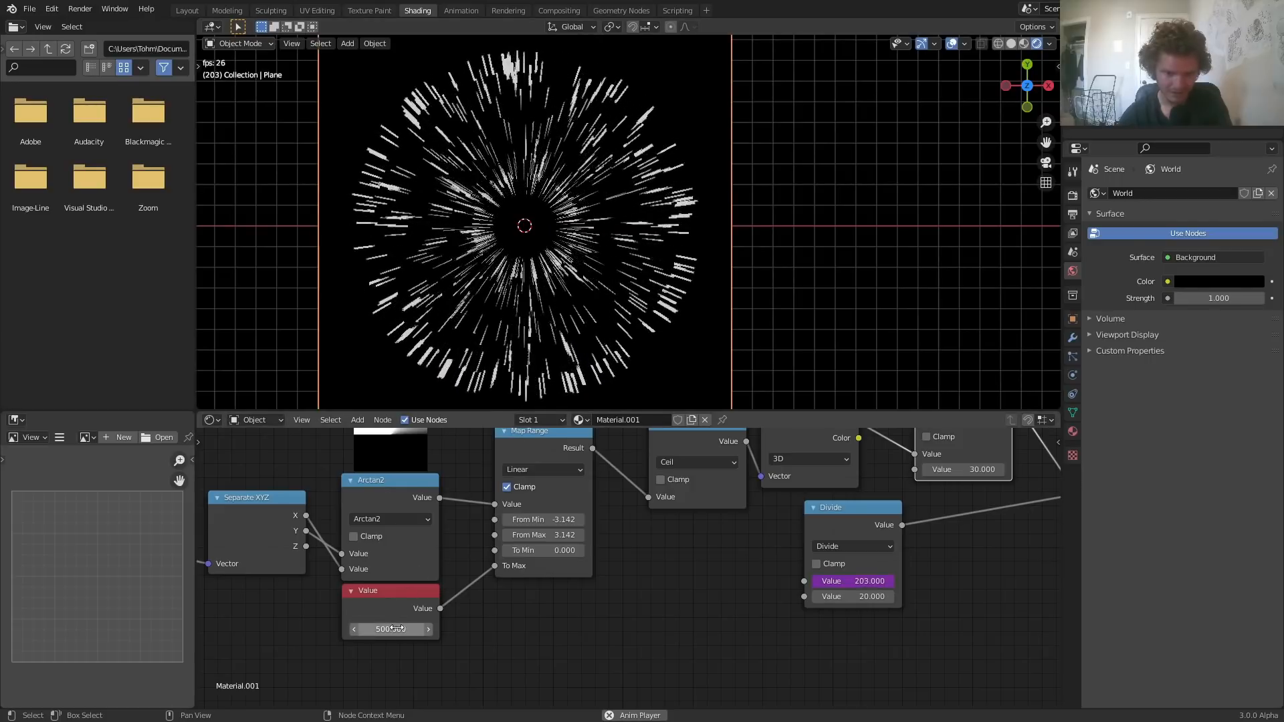
click(397, 627)
text(800)
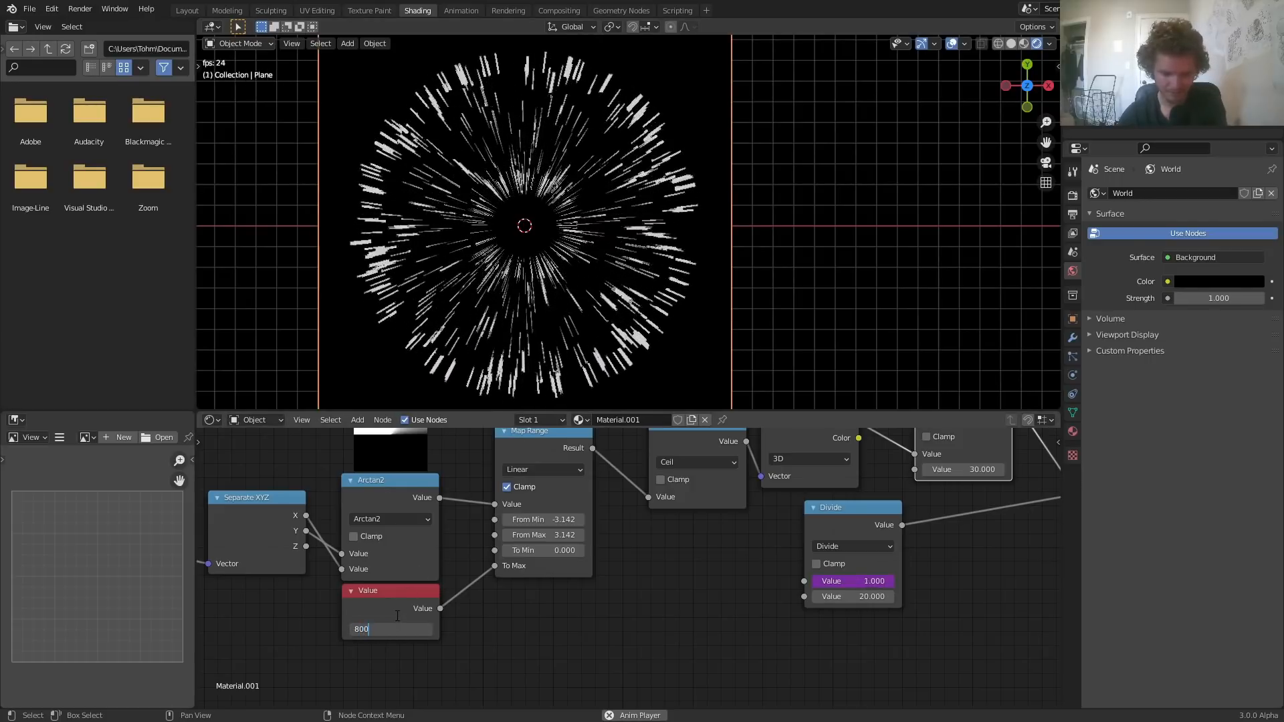
key(Return)
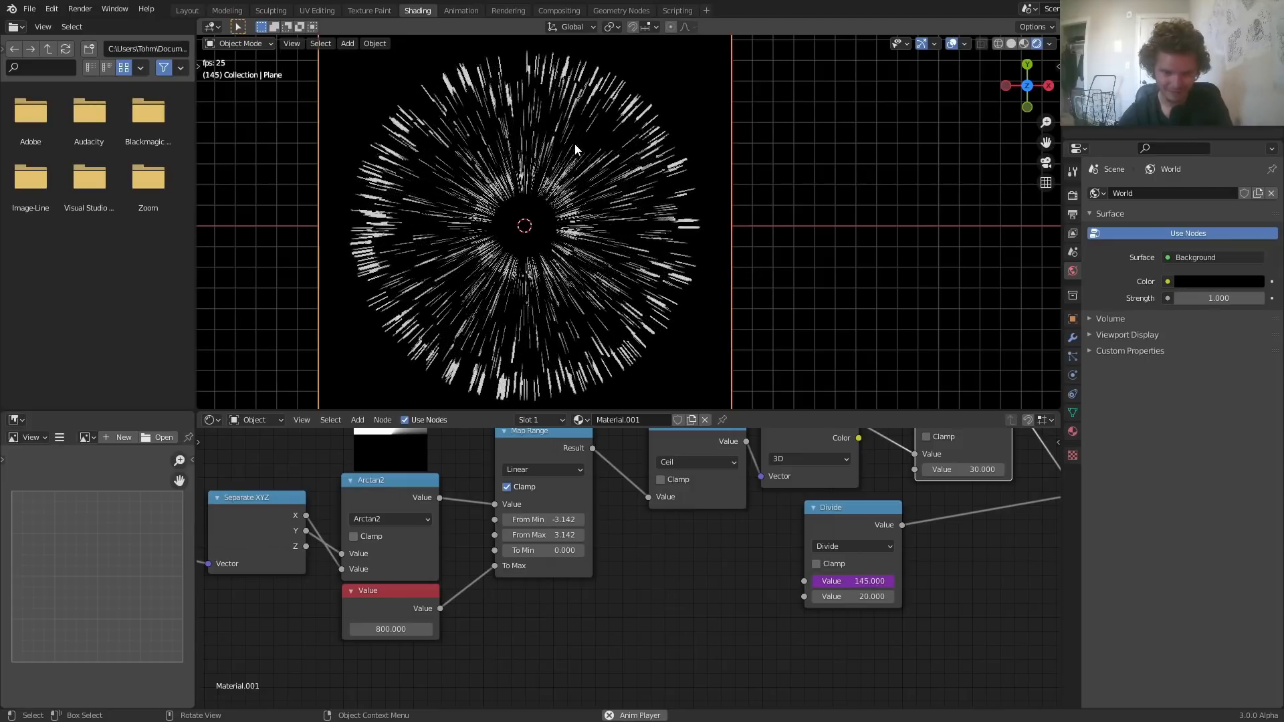
scroll(575, 144, up, 3)
scroll(575, 144, down, 4)
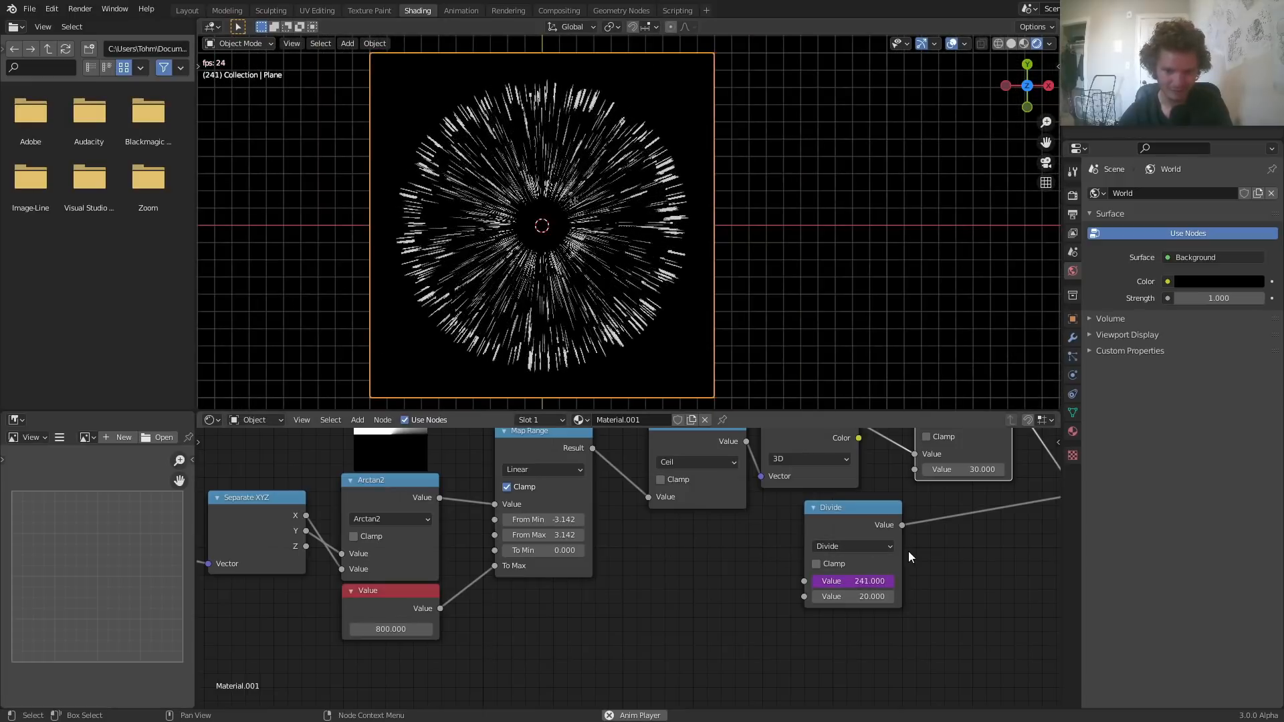
Try 5 in the Value node that drives the first Map Range node's To Max, and undo the change
middle_drag(989, 559, 667, 580)
middle_drag(424, 572, 782, 536)
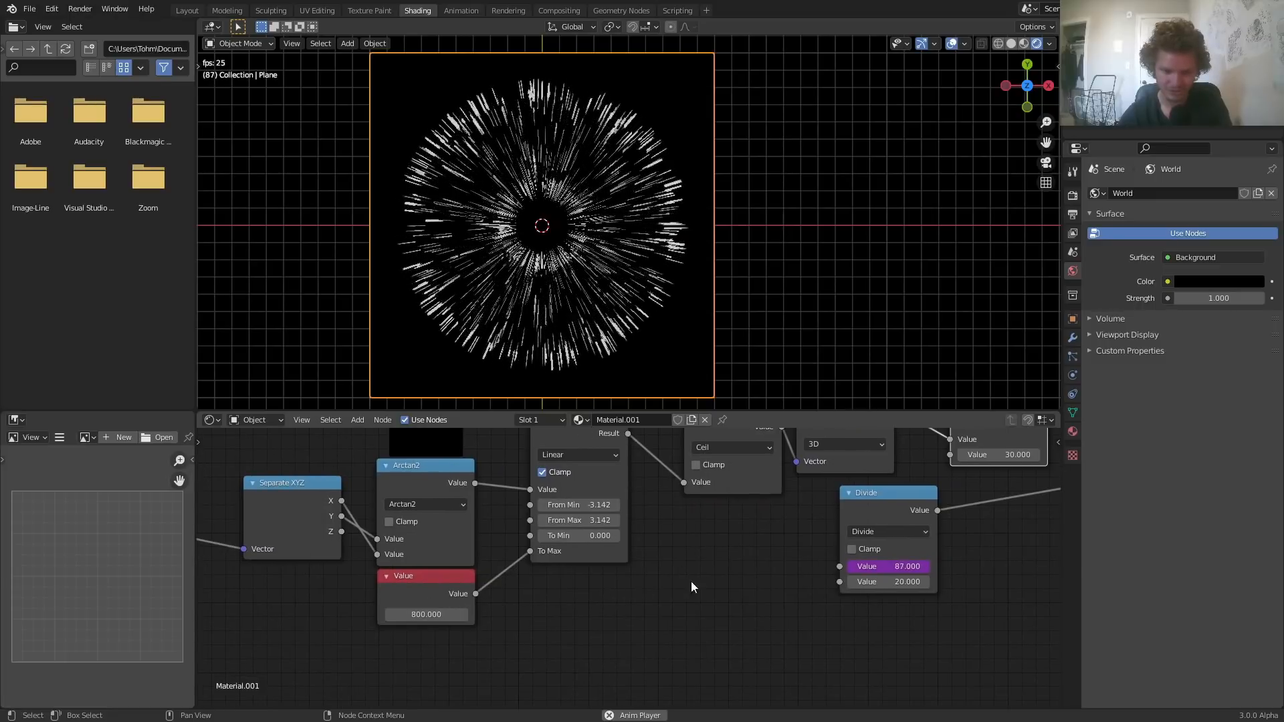
scroll(784, 575, down, 2)
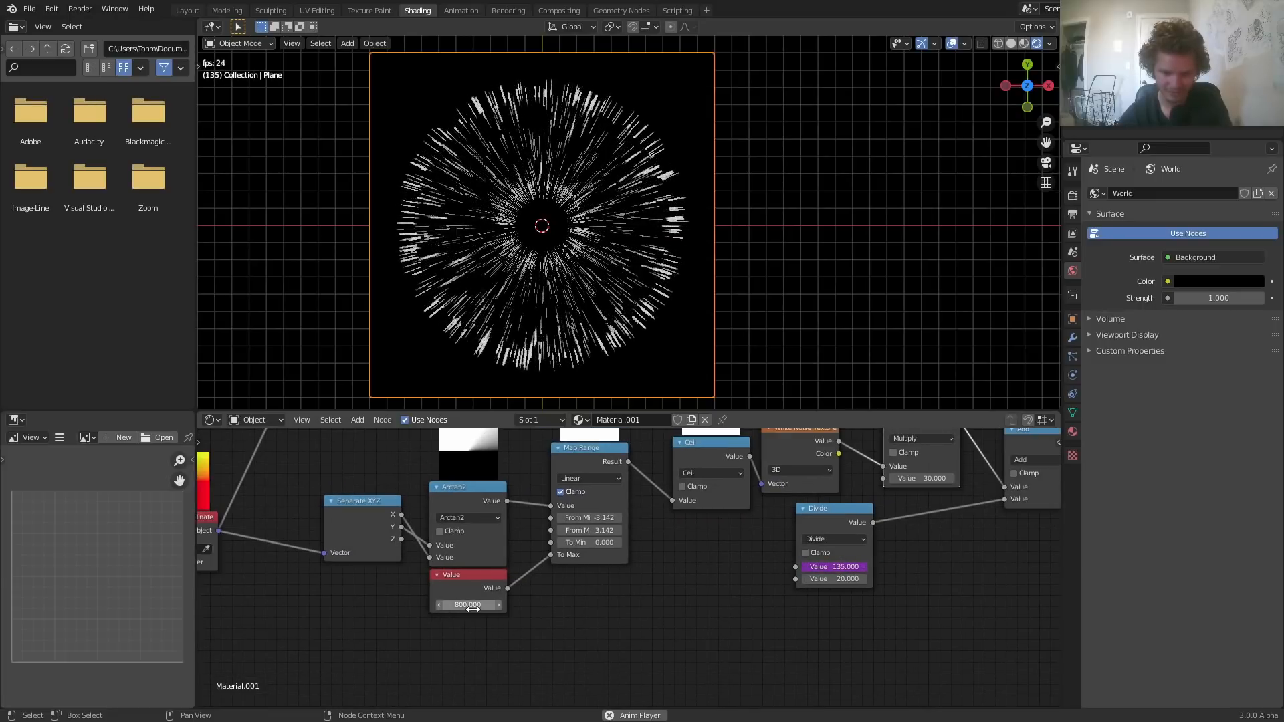
click(443, 605)
text(5)
key(Return)
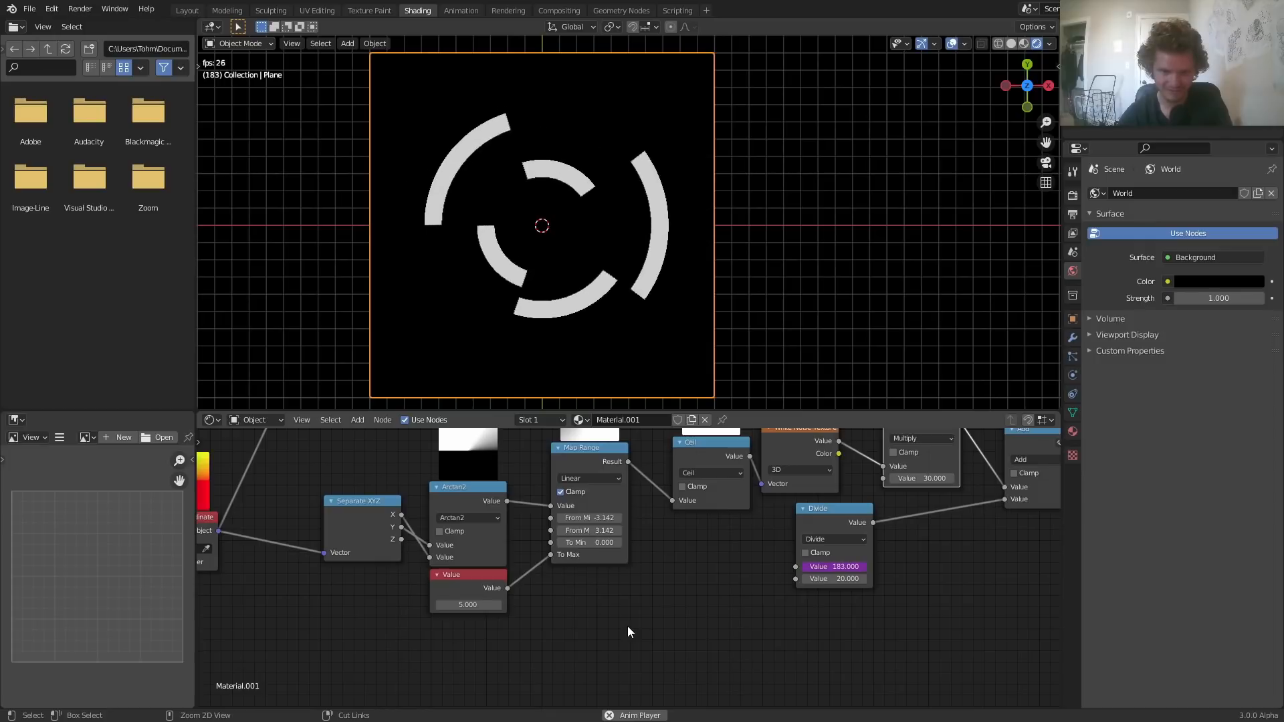
key(ctrl+z)
scroll(674, 349, up, 2)
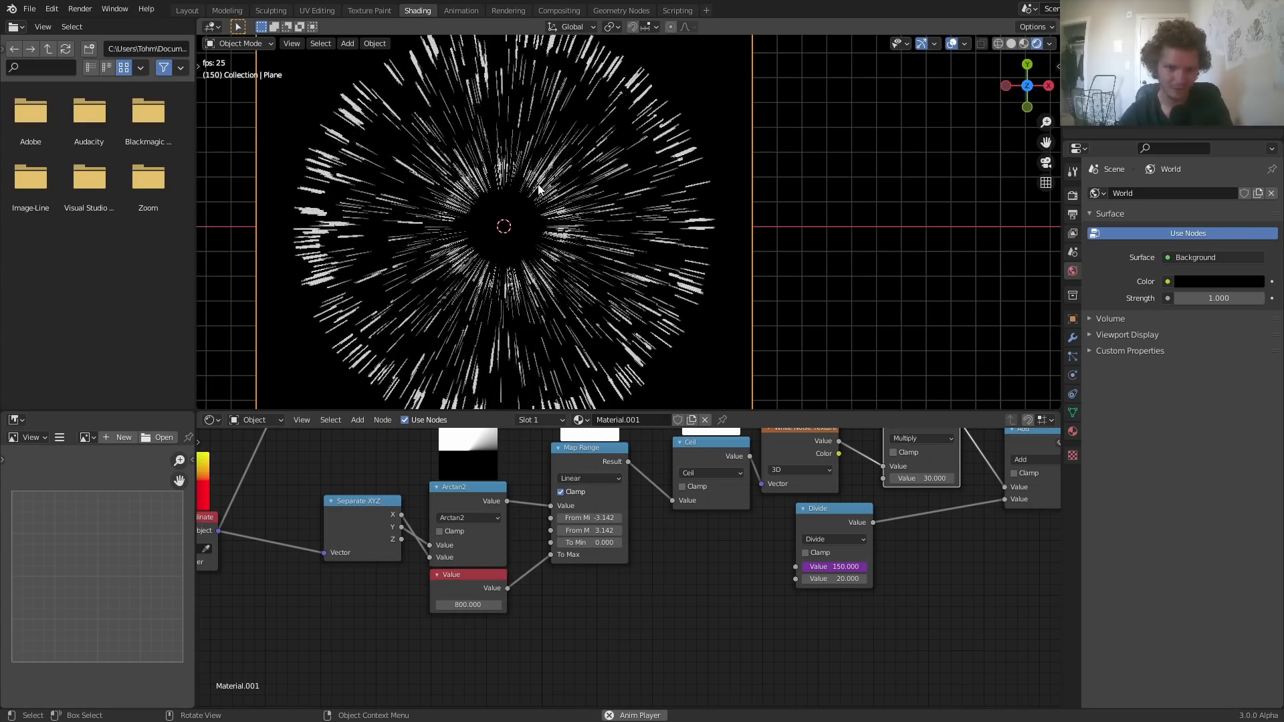
Set the Compare node's Epsilon to 0.01 and resume the animation playback
scroll(856, 512, down, 5)
middle_drag(889, 513, 532, 563)
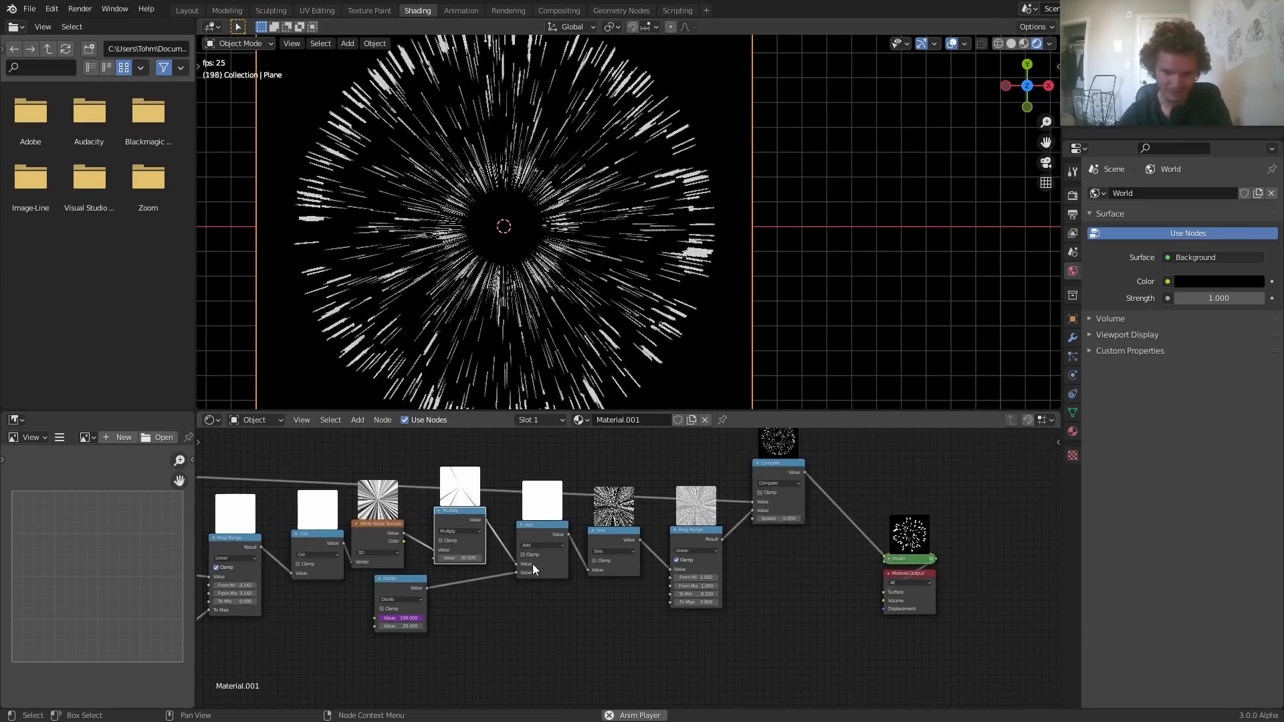
scroll(759, 535, up, 8)
middle_drag(867, 491, 550, 564)
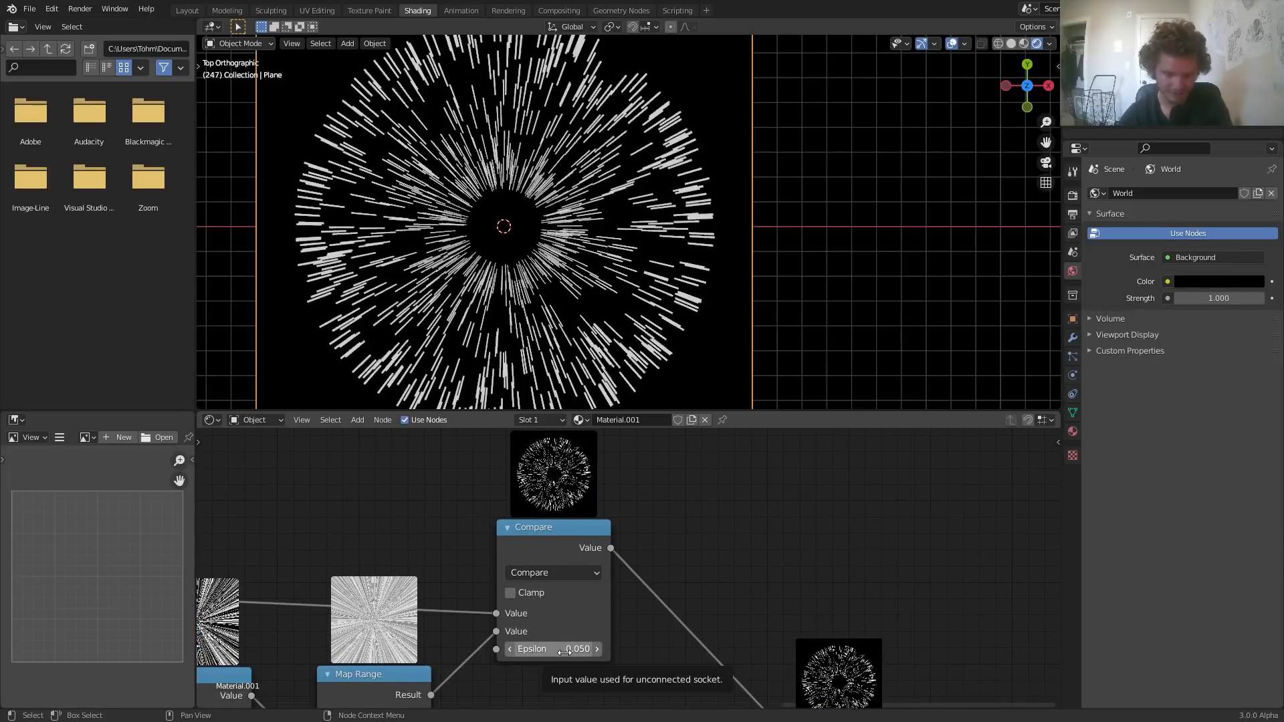
mouse_move(553, 649)
mouse_down()
mouse_move(543, 649)
mouse_move(561, 649)
mouse_up()
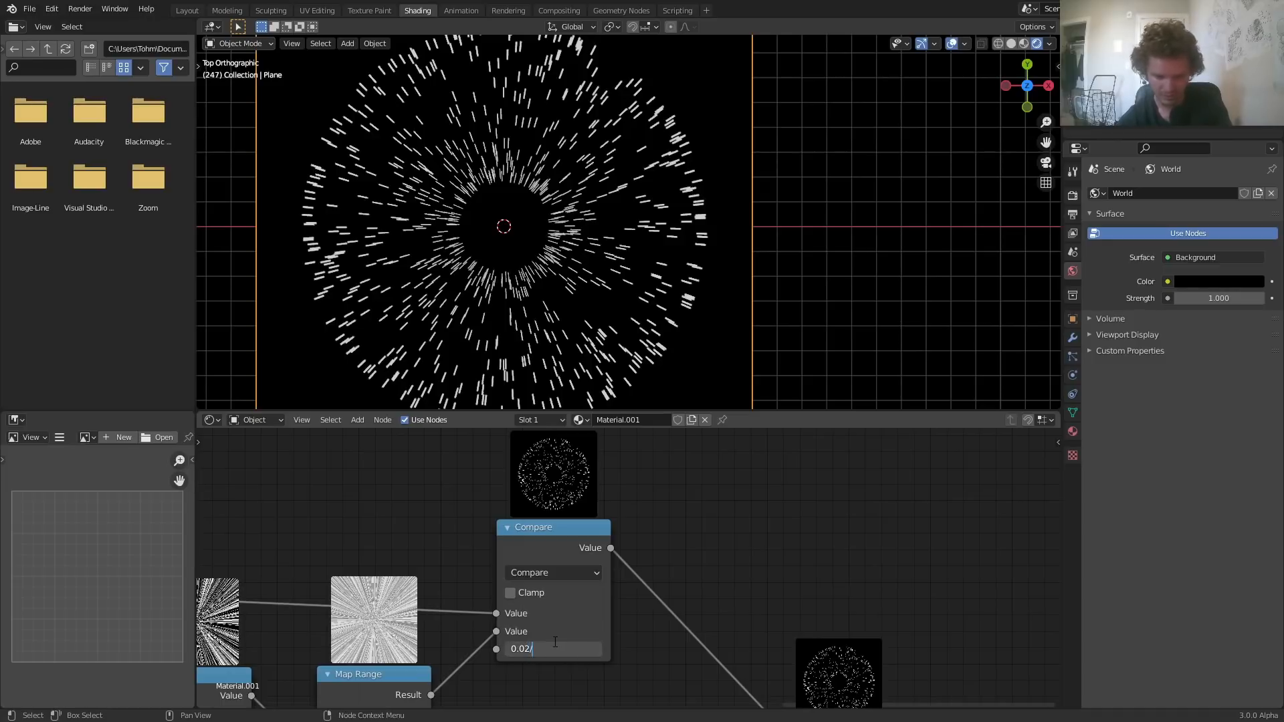
text(2)
key(Return)
key(space)
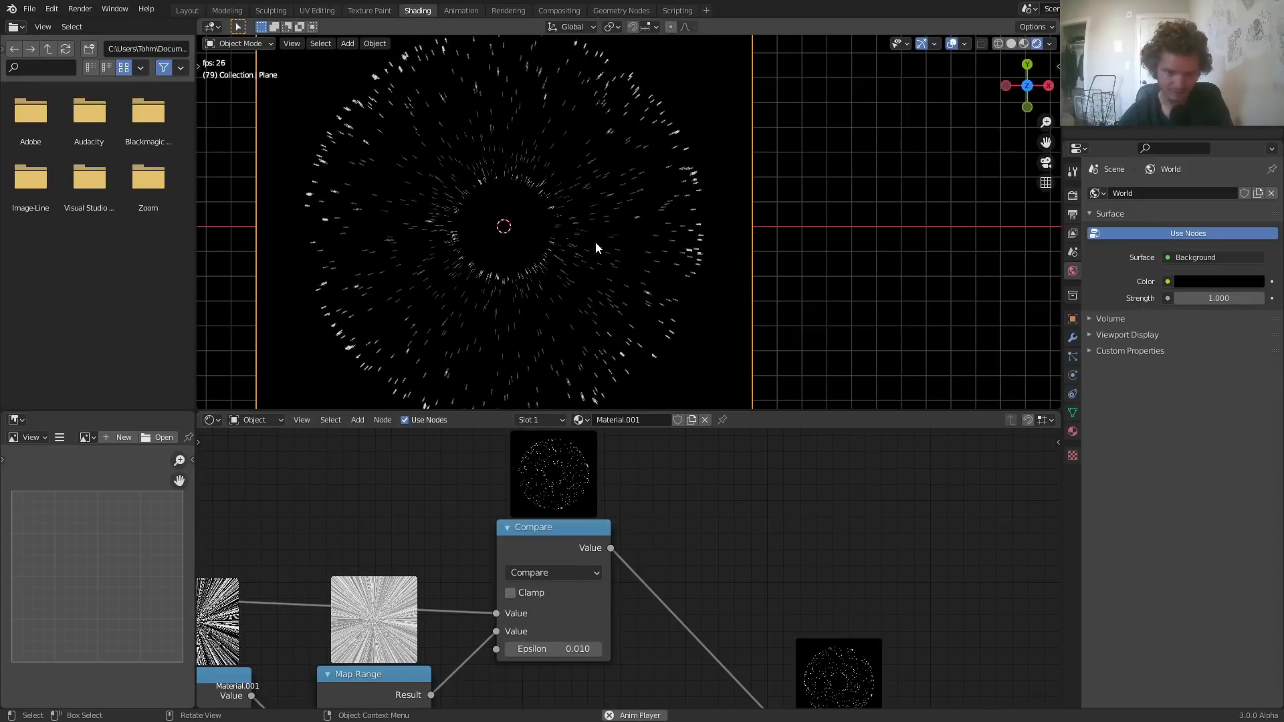
scroll(595, 242, down, 1)
scroll(595, 463, down, 2)
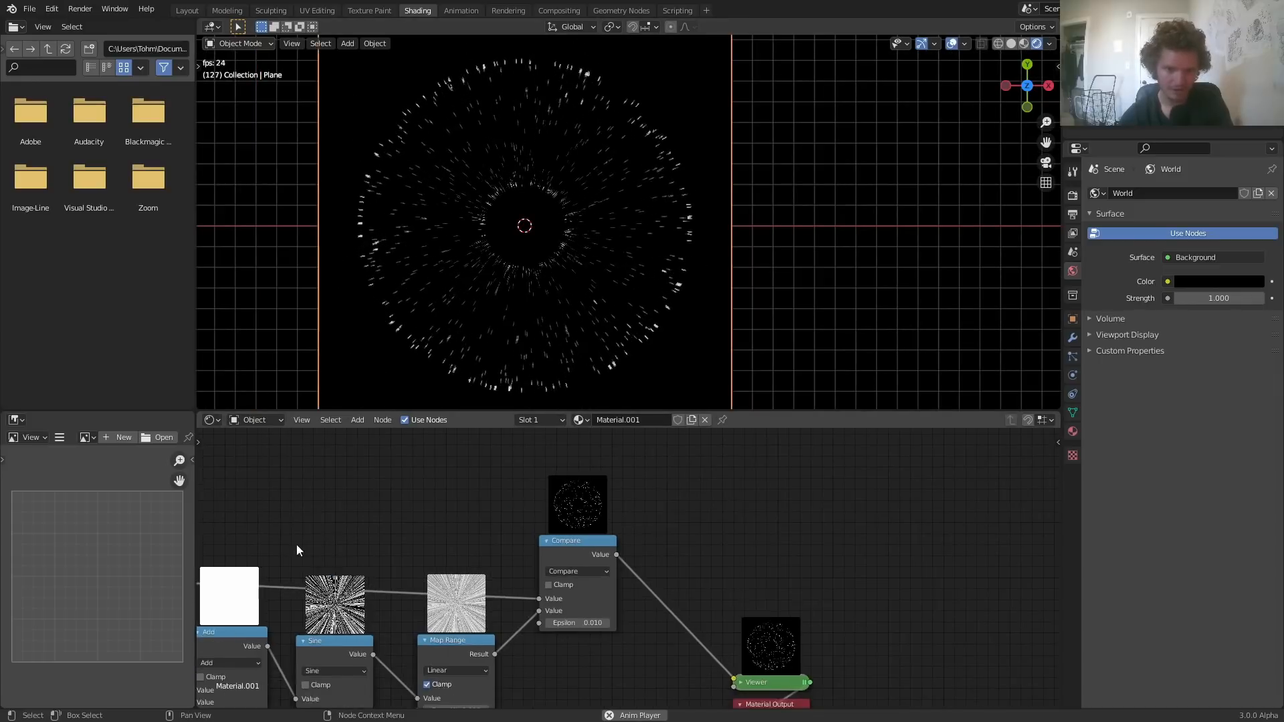
Insert a duplicate of the Compare node between it and the Viewer, with the operation set to Multiply
middle_drag(296, 546, 420, 488)
scroll(502, 217, up, 3)
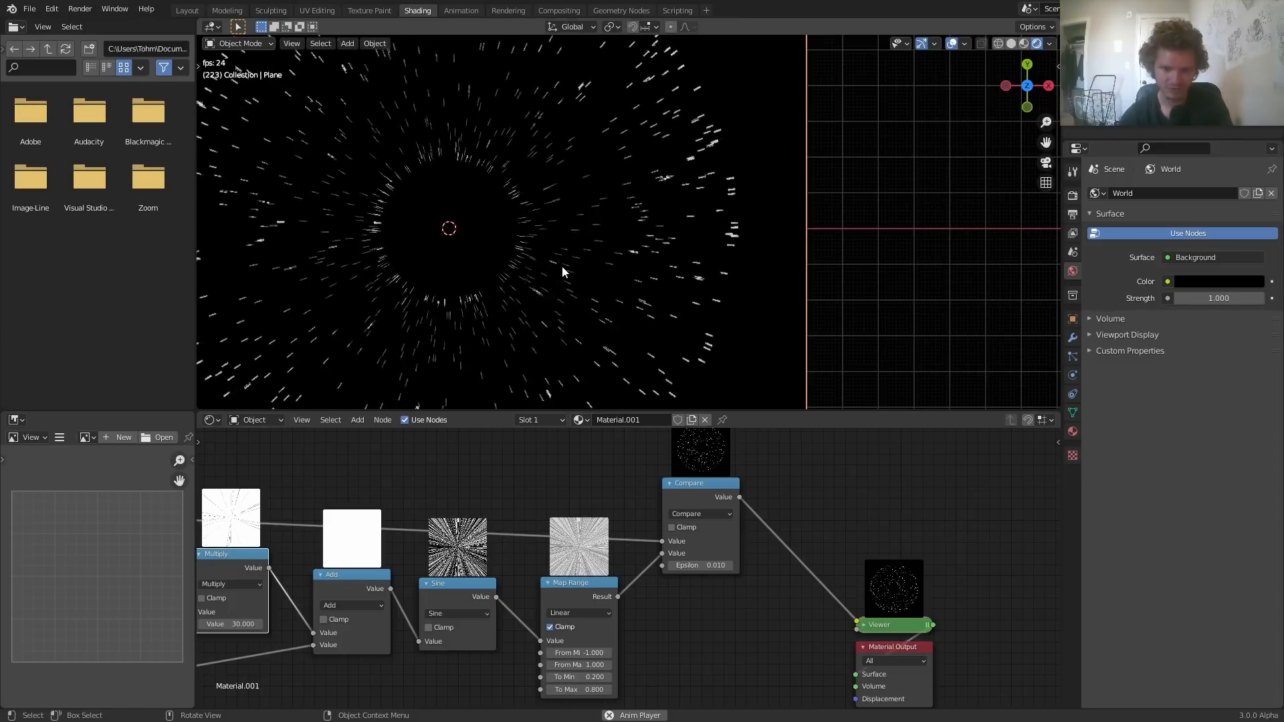
scroll(675, 482, up, 1)
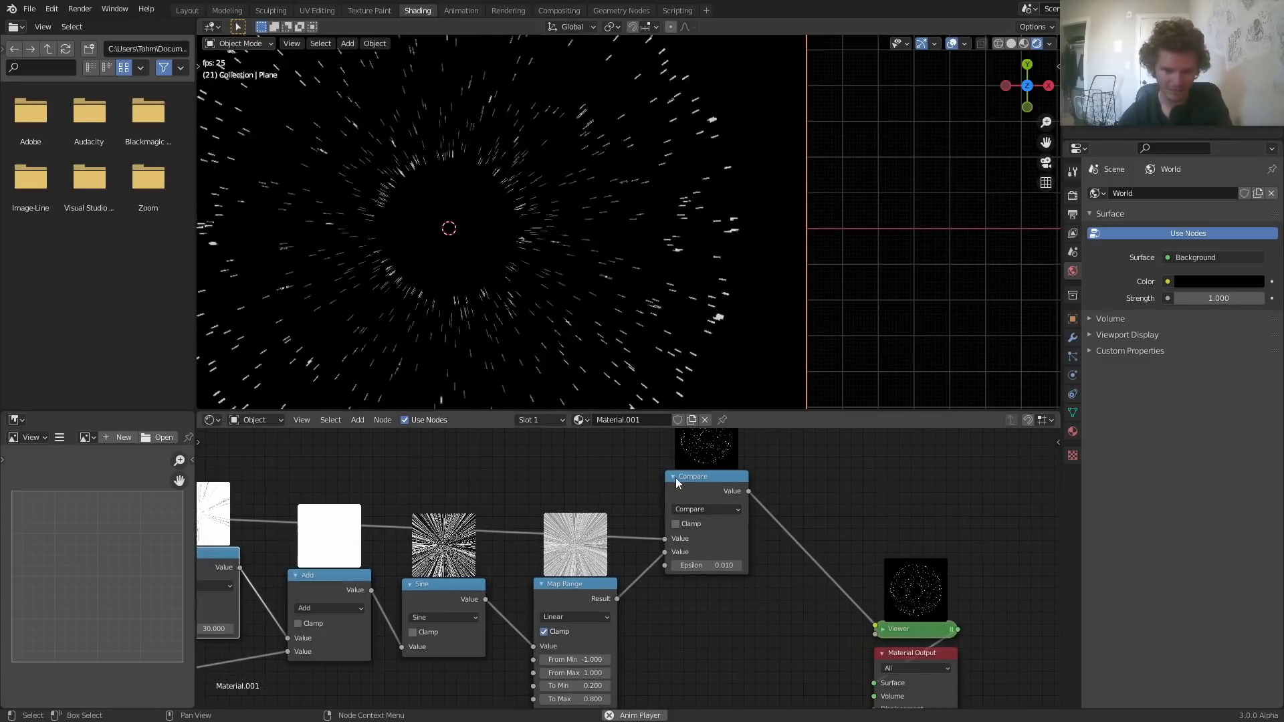
key(shift+d)
click(809, 524)
click(811, 528)
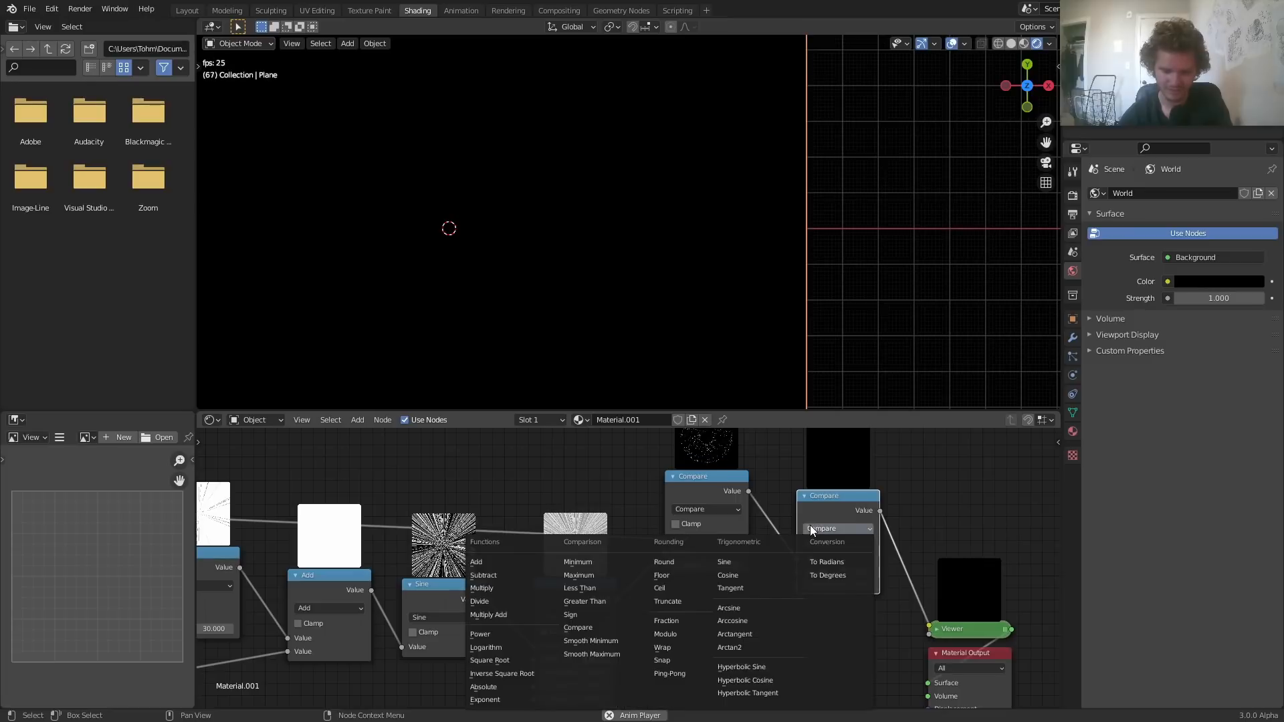
key(m)
Test lowering the new Multiply node's second value, and connect the Length node's Value output to that input
middle_drag(547, 523, 712, 542)
scroll(712, 542, down, 5)
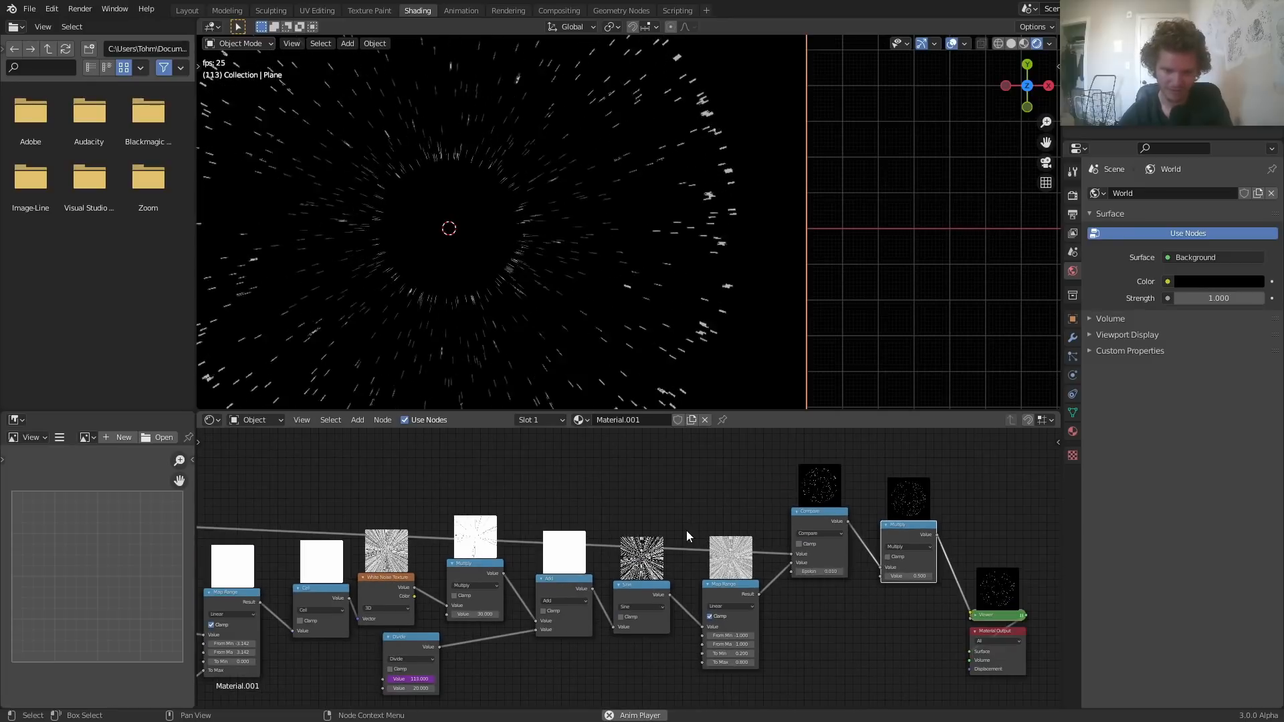
scroll(685, 535, down, 1)
drag(887, 575, 826, 575)
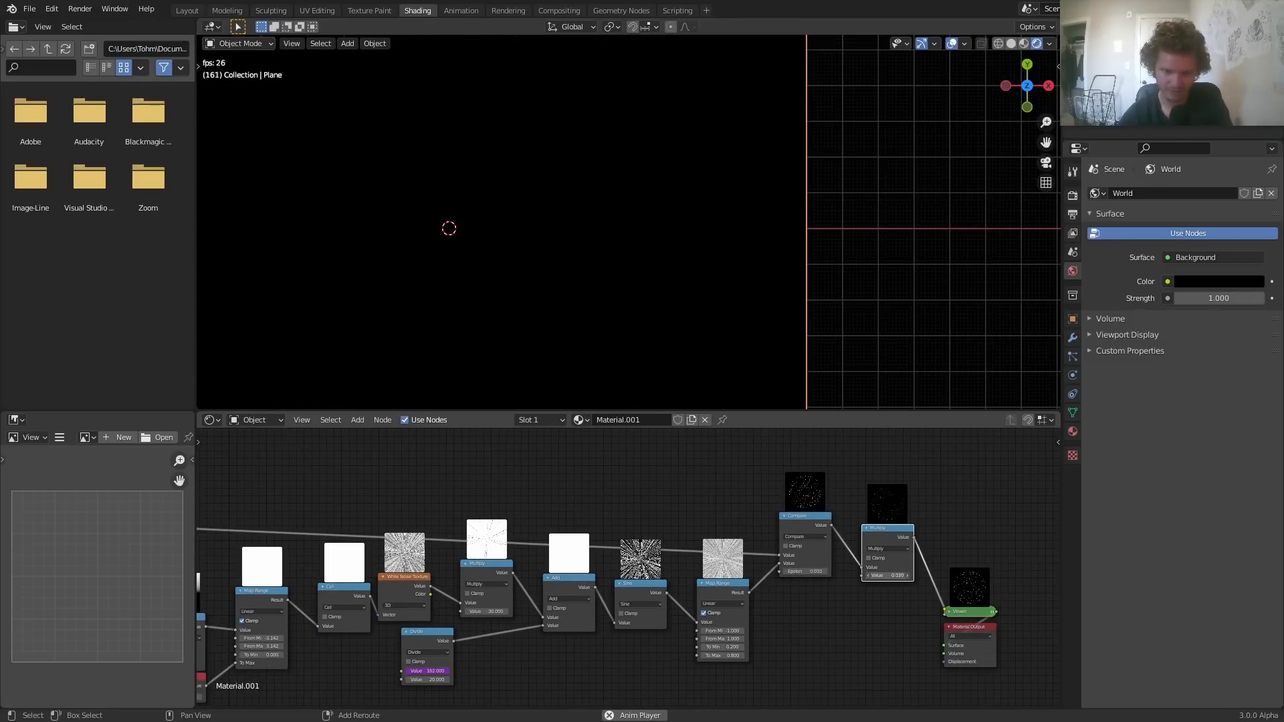
middle_drag(523, 563, 689, 558)
click(245, 511)
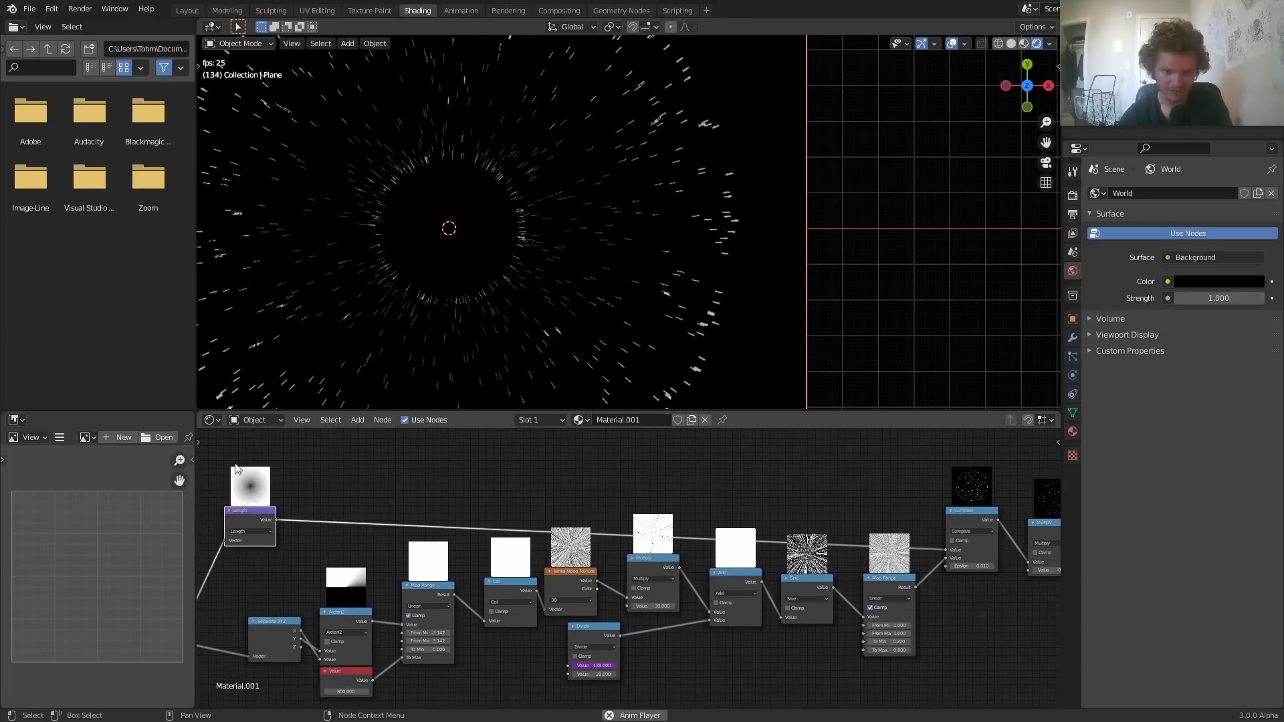
key(Home)
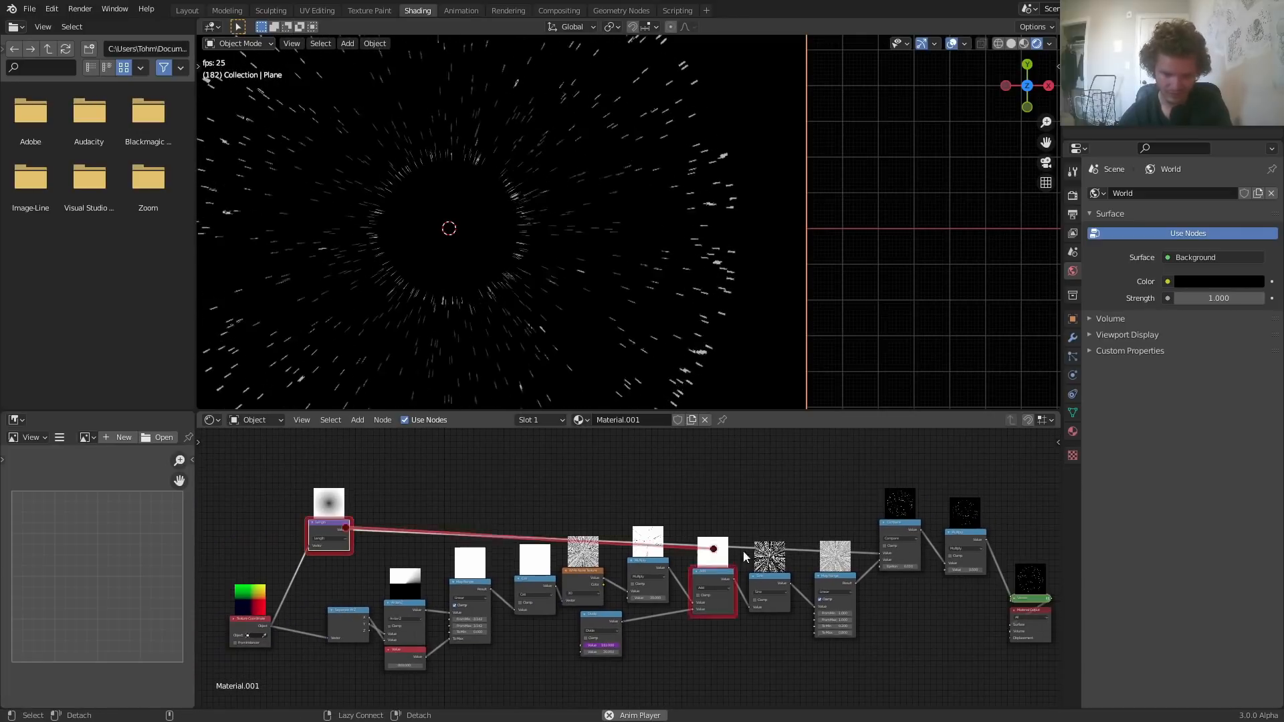
alt+right_drag(961, 566, 958, 568)
Insert a duplicate of the last Multiply node on the link from Length to it, with the operation set to Power
middle_drag(544, 500, 186, 500)
scroll(636, 569, up, 3)
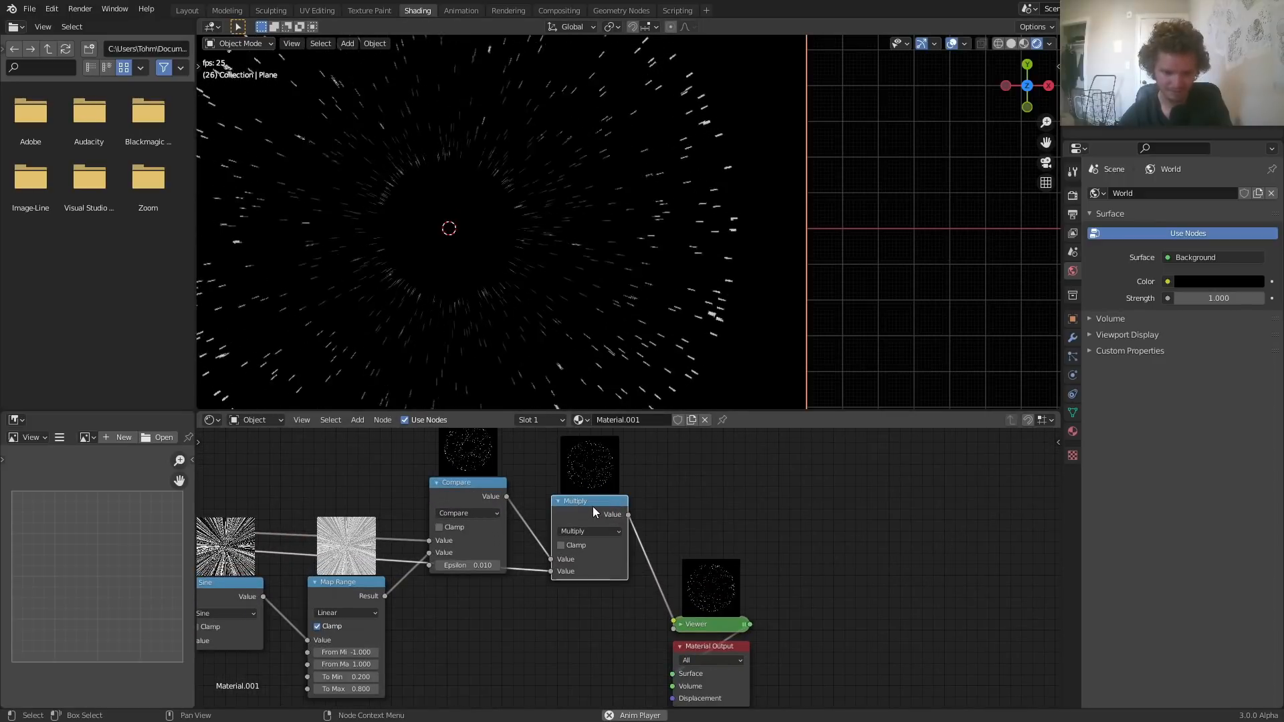
key(shift+d)
click(478, 616)
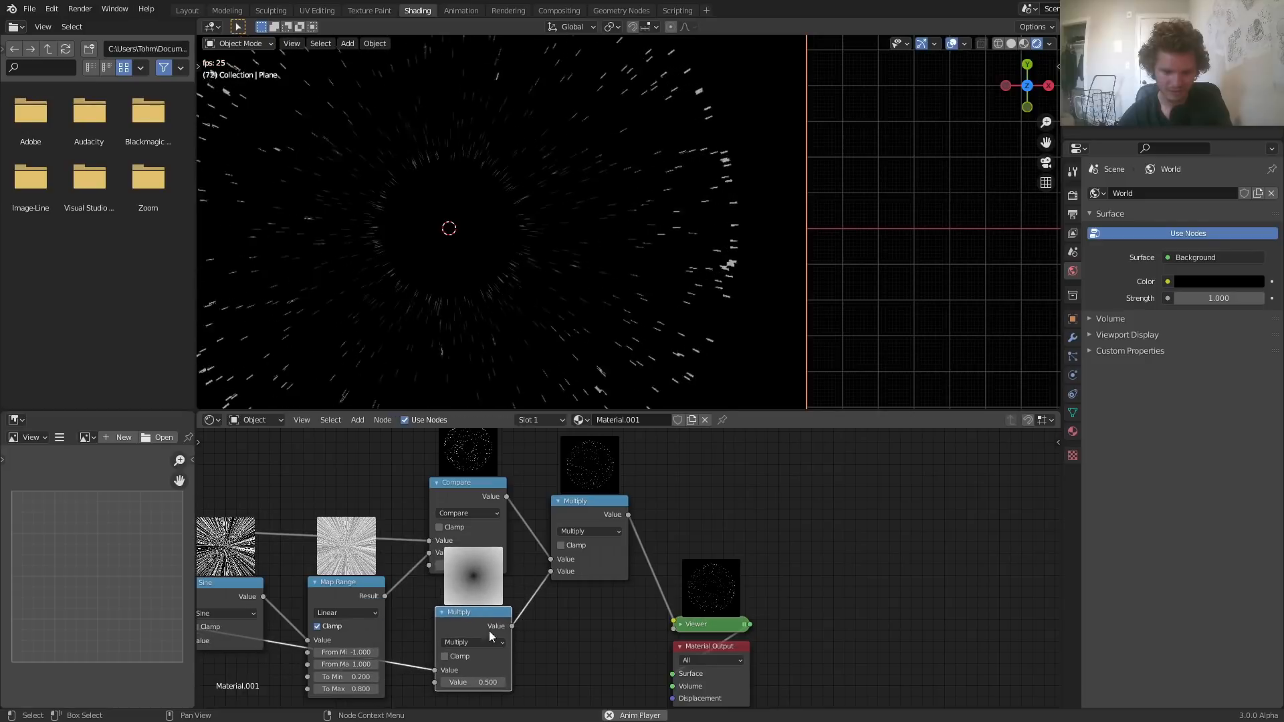
click(470, 642)
click(491, 641)
scroll(560, 548, up, 3)
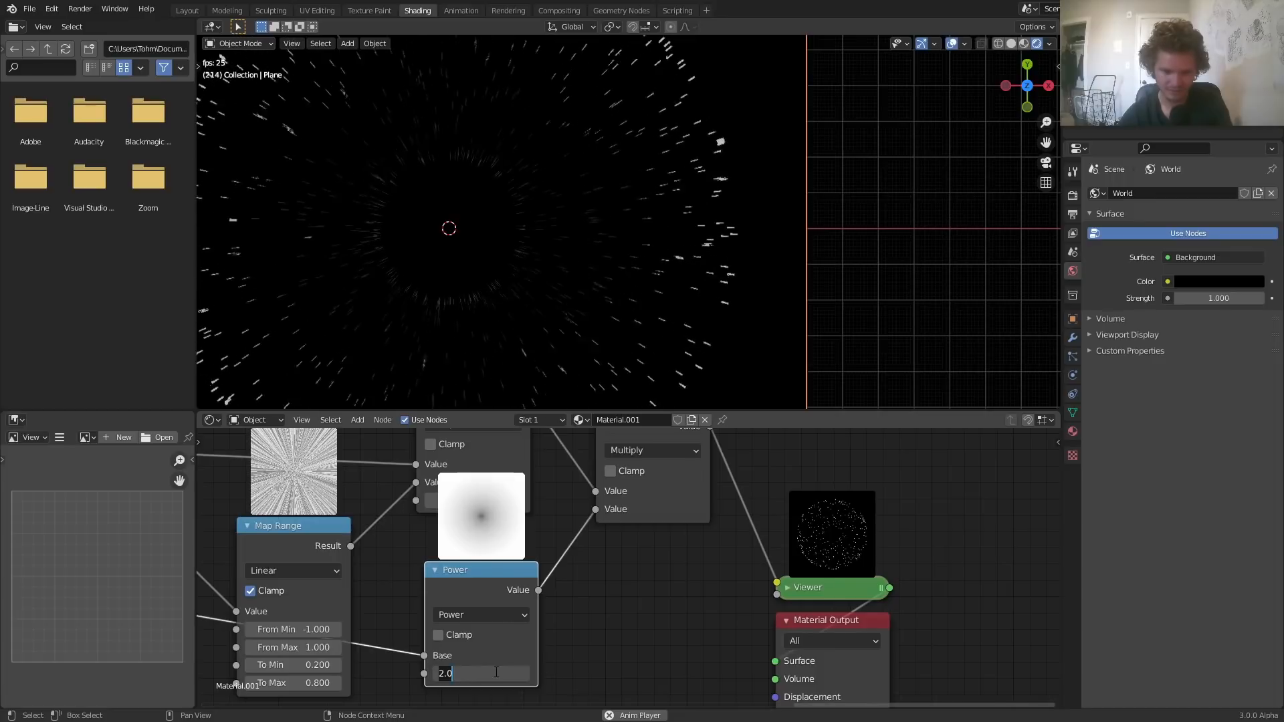
Pause the animation and try exponents of 5, 1, 2 and 3 in the Power node
key(space)
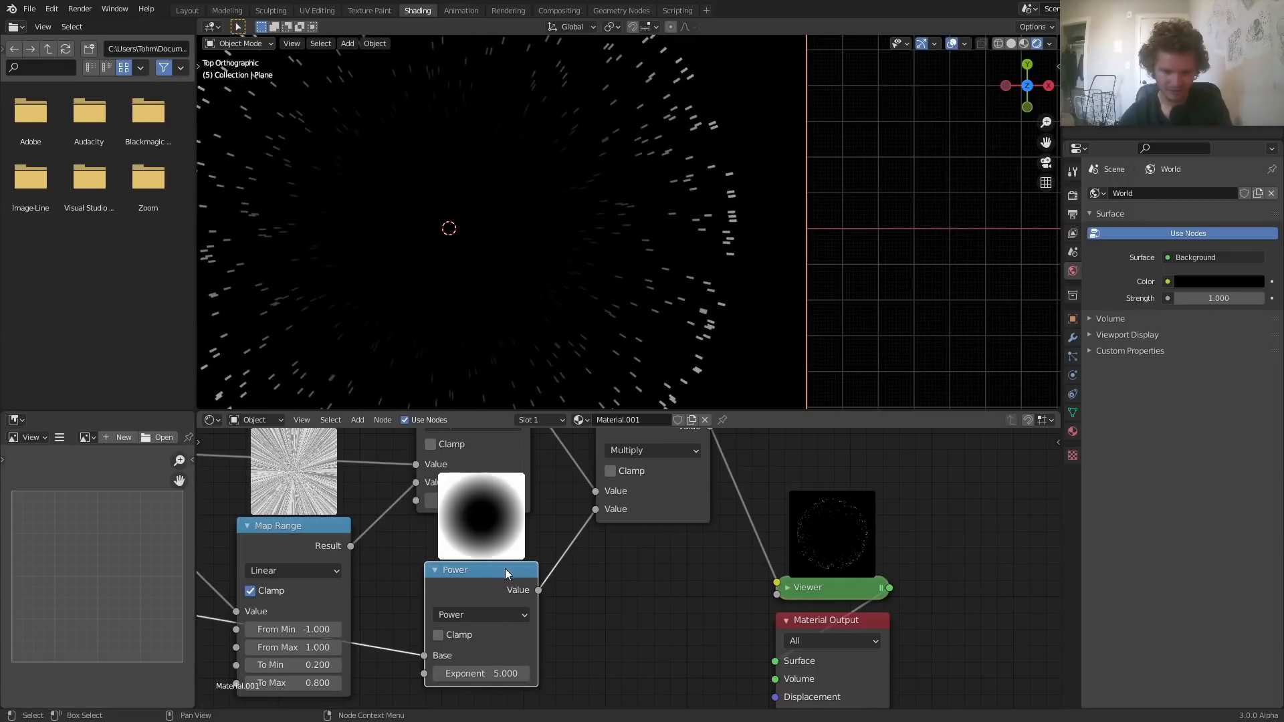
double_click(489, 673)
text(1)
key(Return)
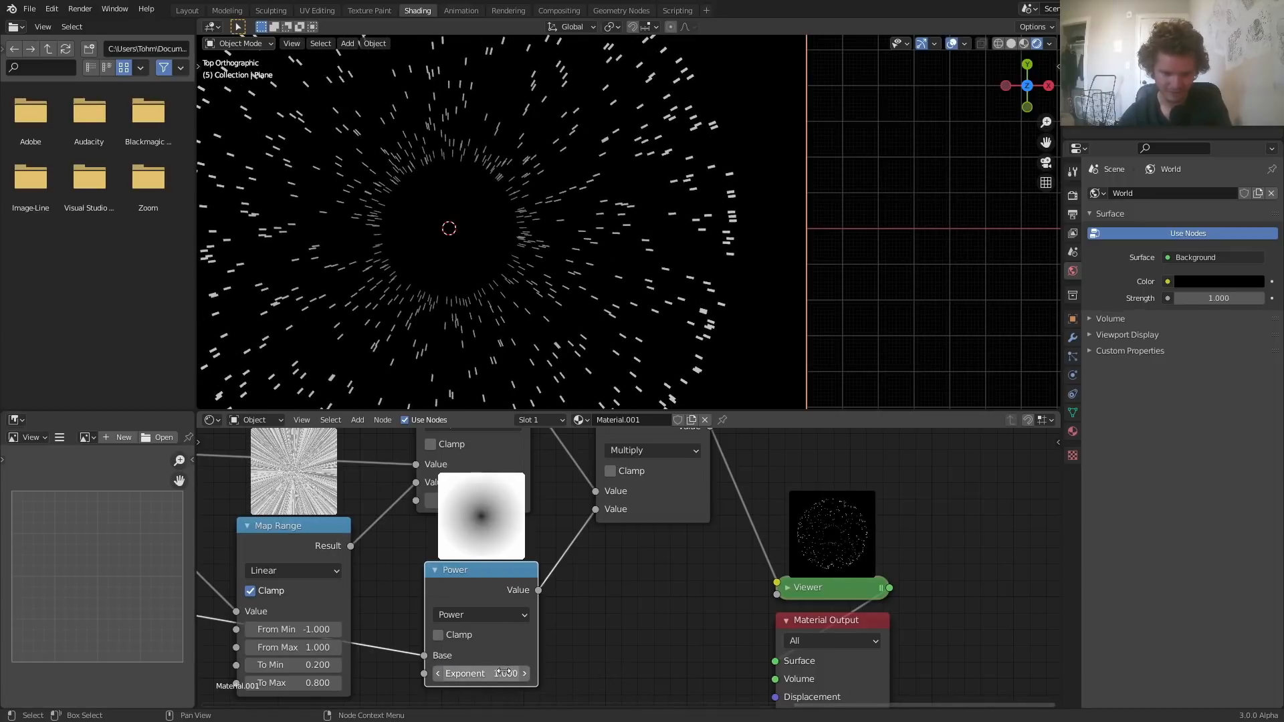
double_click(490, 674)
text(2)
key(Return)
double_click(489, 674)
text(3)
key(Return)
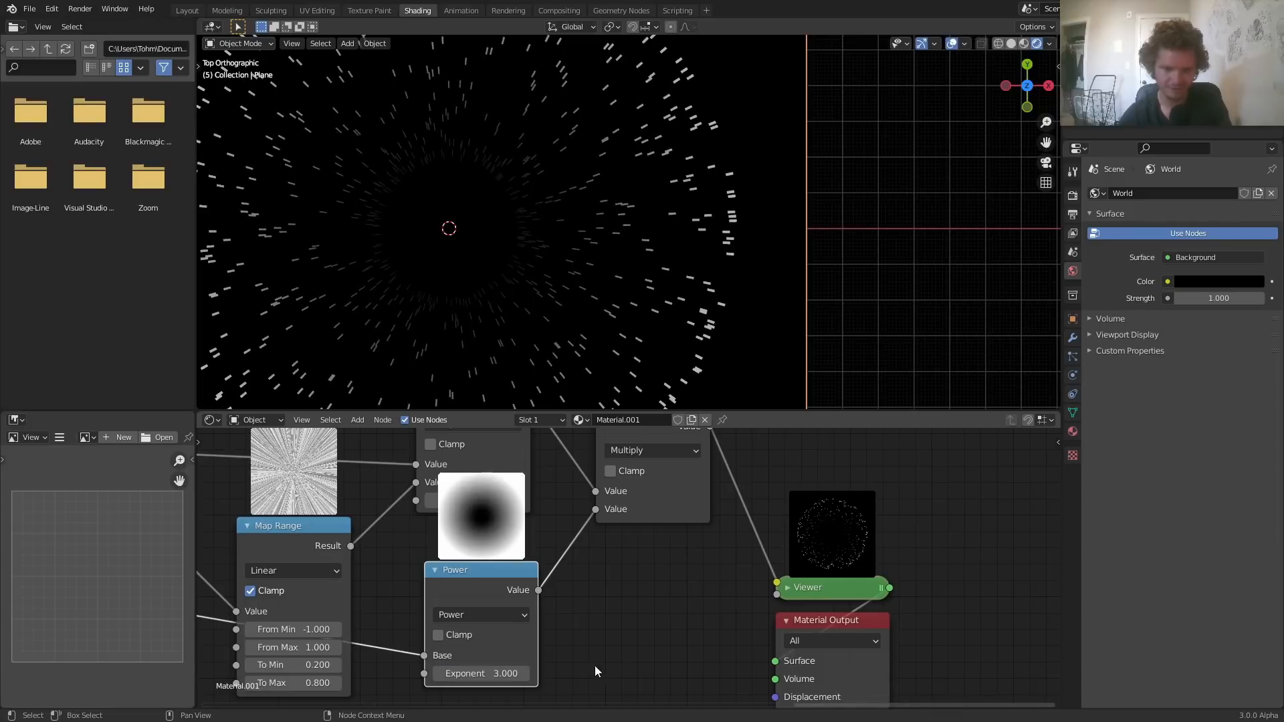
Set the Power node's Exponent to 4 and resume the animation playback
double_click(498, 674)
text(4)
key(Return)
key(space)
scroll(542, 288, down, 2)
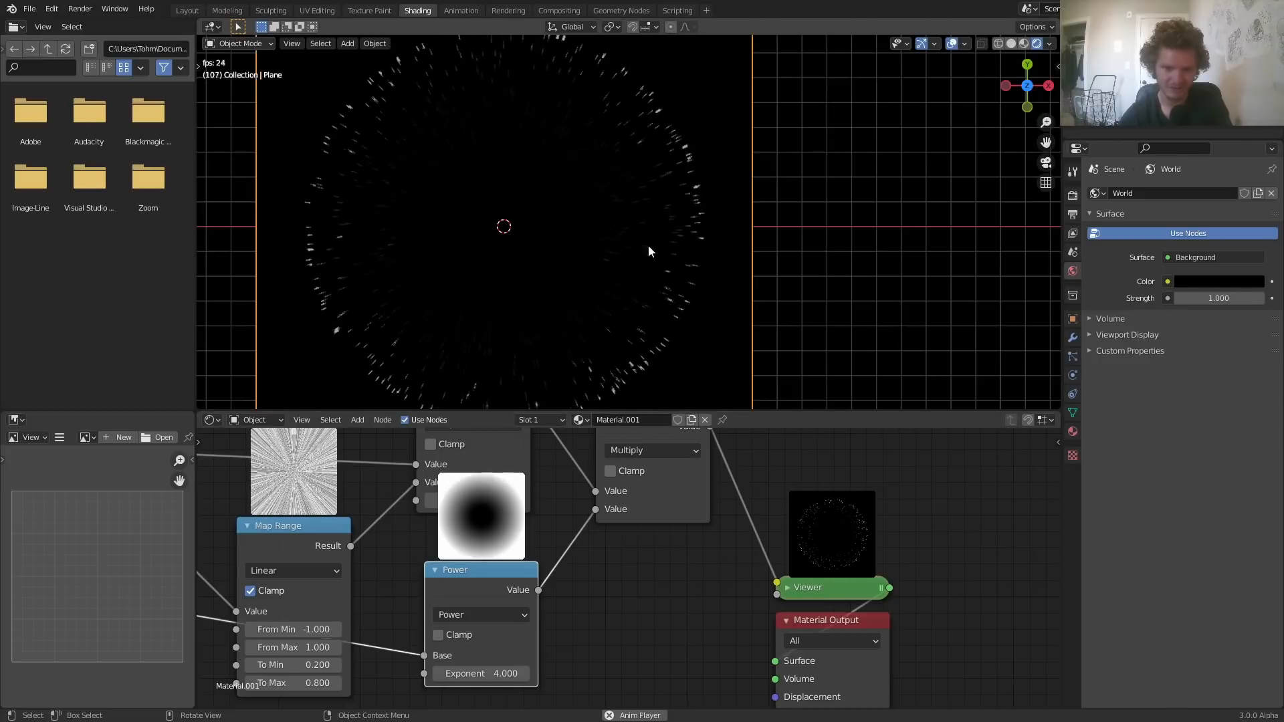
Frame the plane in the viewport, pause the animation, and move the Texture Coordinate node away from the rest of the node tree
key(KP_Decimal)
key(space)
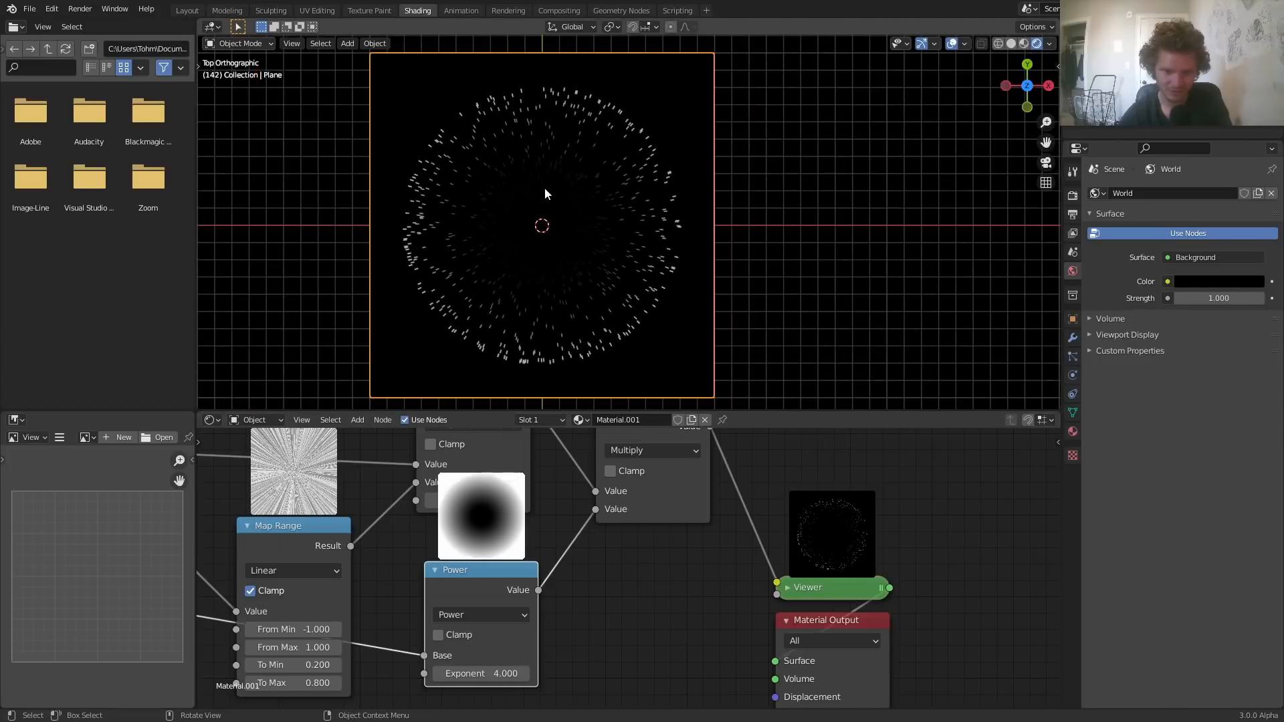
ctrl+scroll(468, 549, left, 8)
scroll(563, 539, down, 3)
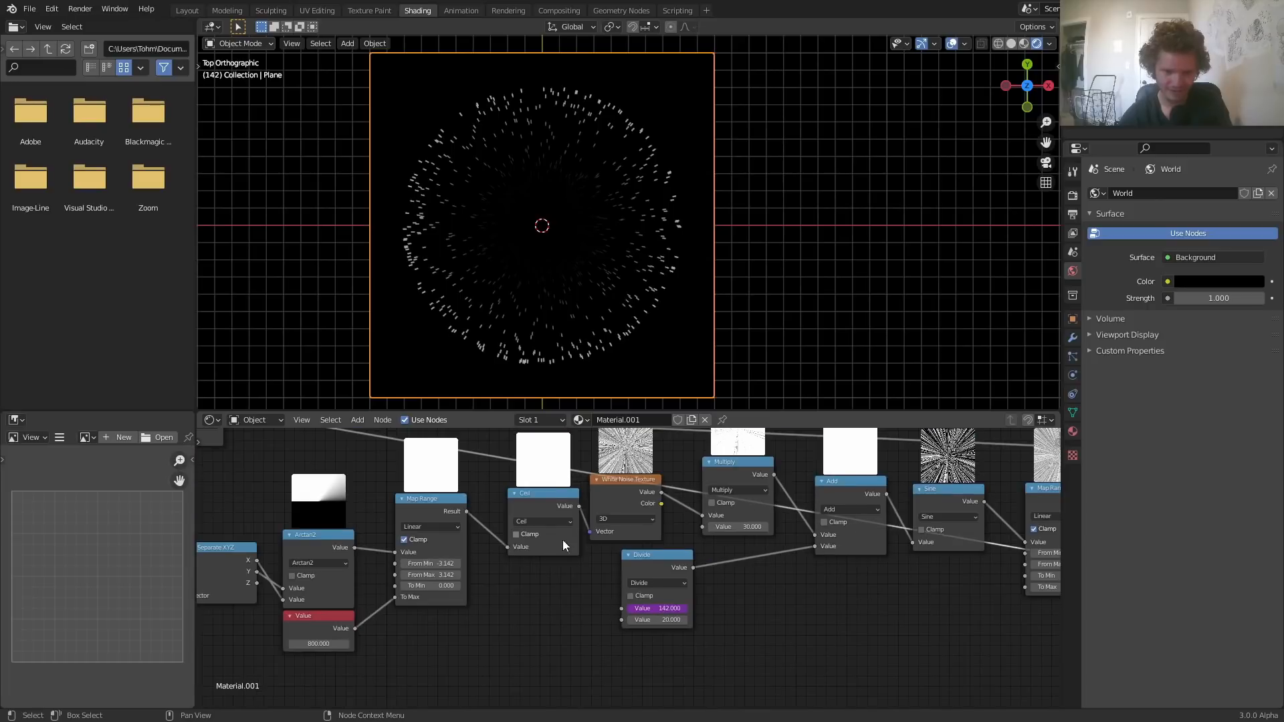
scroll(834, 537, up, 3)
drag(494, 591, 308, 586)
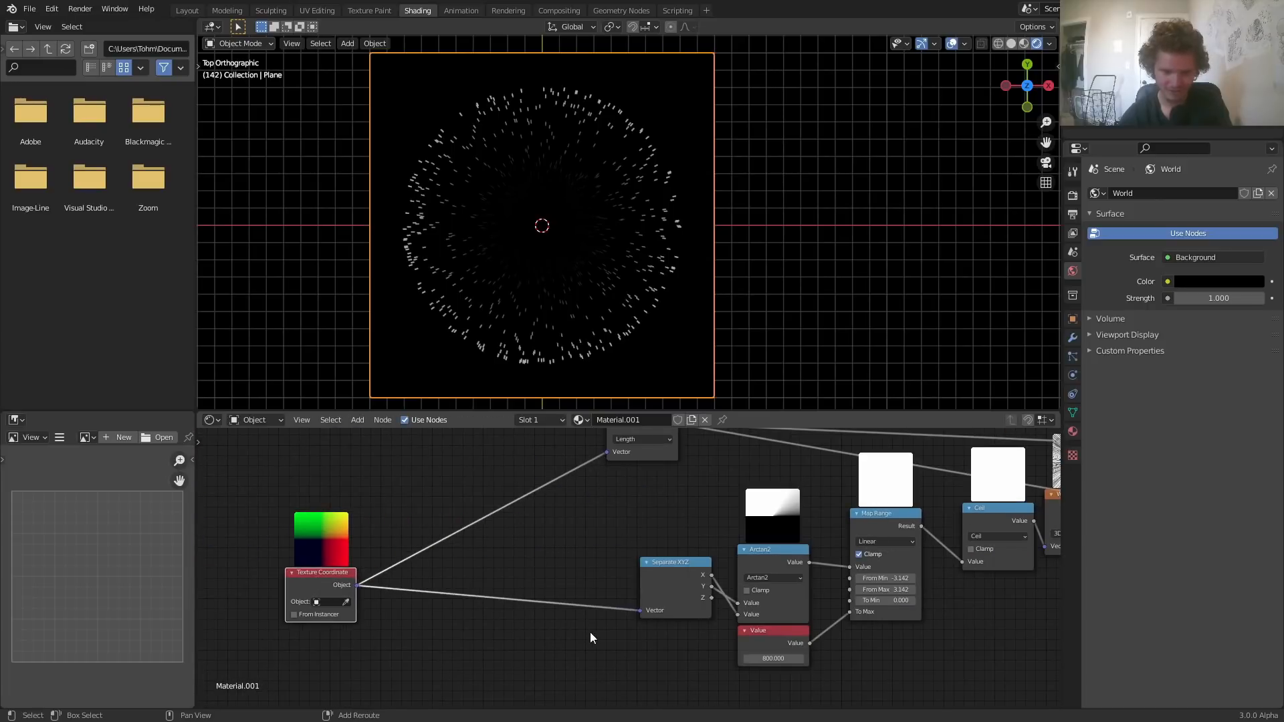
Add a shared reroute on the two Texture Coordinate links and place it just before the Separate XYZ node
shift+right_drag(589, 632, 535, 441)
key(g)
click(572, 592)
drag(351, 603, 315, 601)
scroll(367, 563, down, 2)
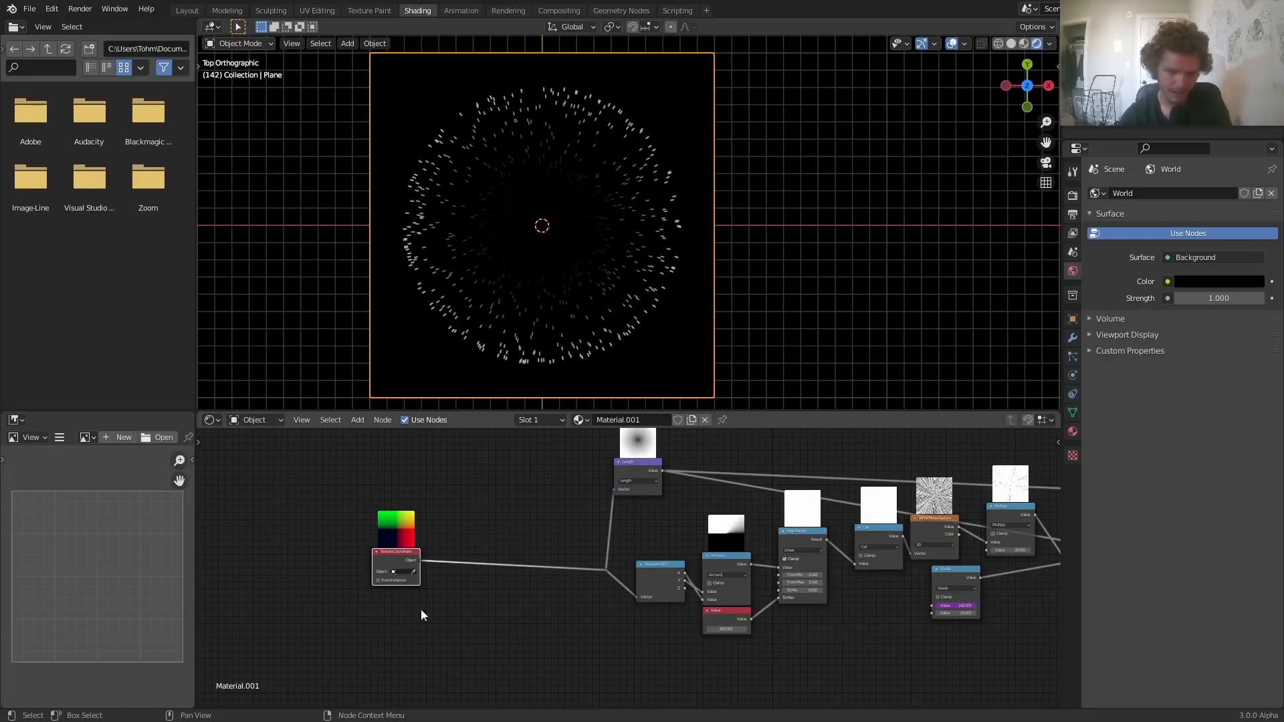
Fit the whole node tree in view, clear the selection, and move the Texture Coordinate node farther from the reroute
key(Home)
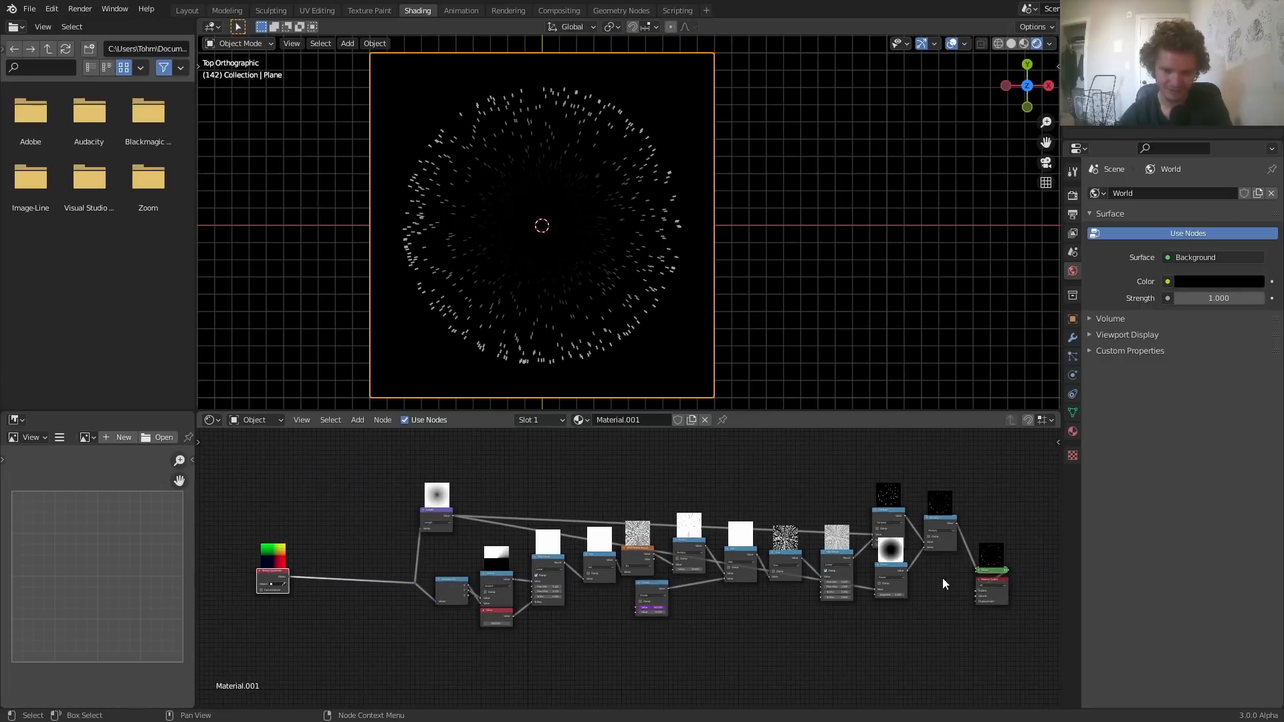
drag(940, 664, 419, 478)
click(523, 461)
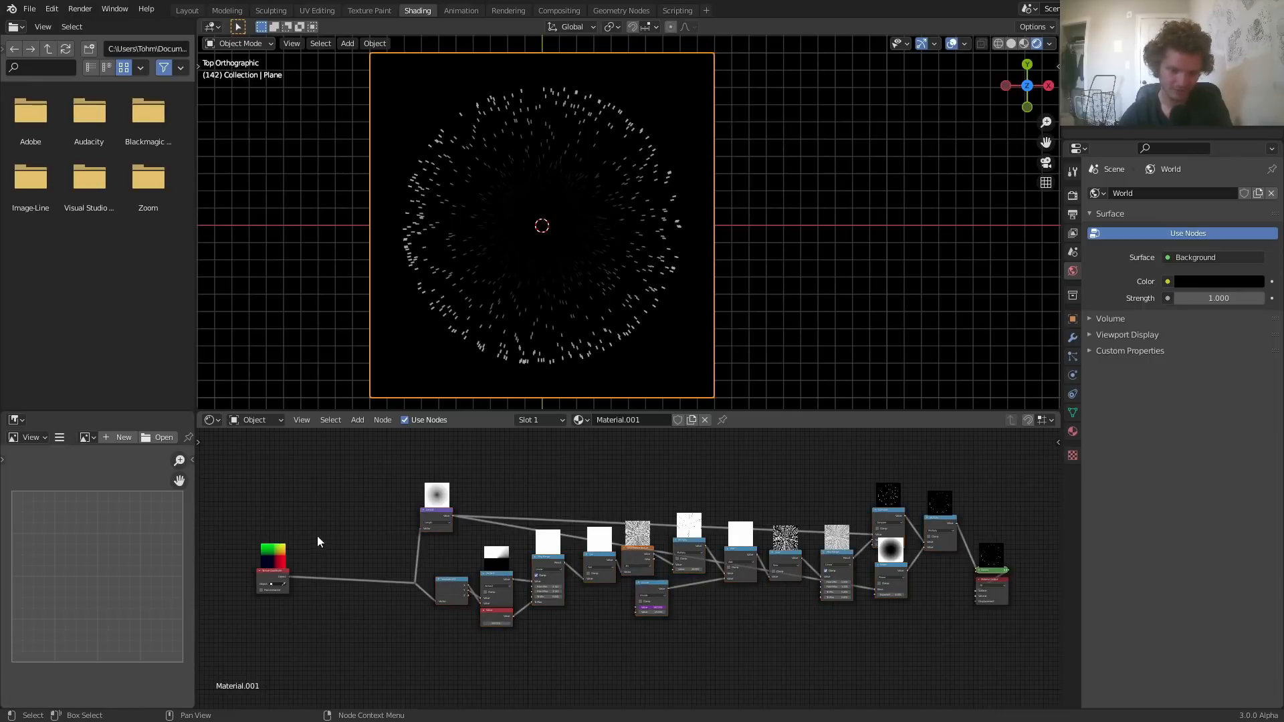
middle_drag(316, 580, 543, 573)
scroll(544, 573, up, 1)
scroll(543, 574, up, 3)
drag(355, 571, 276, 568)
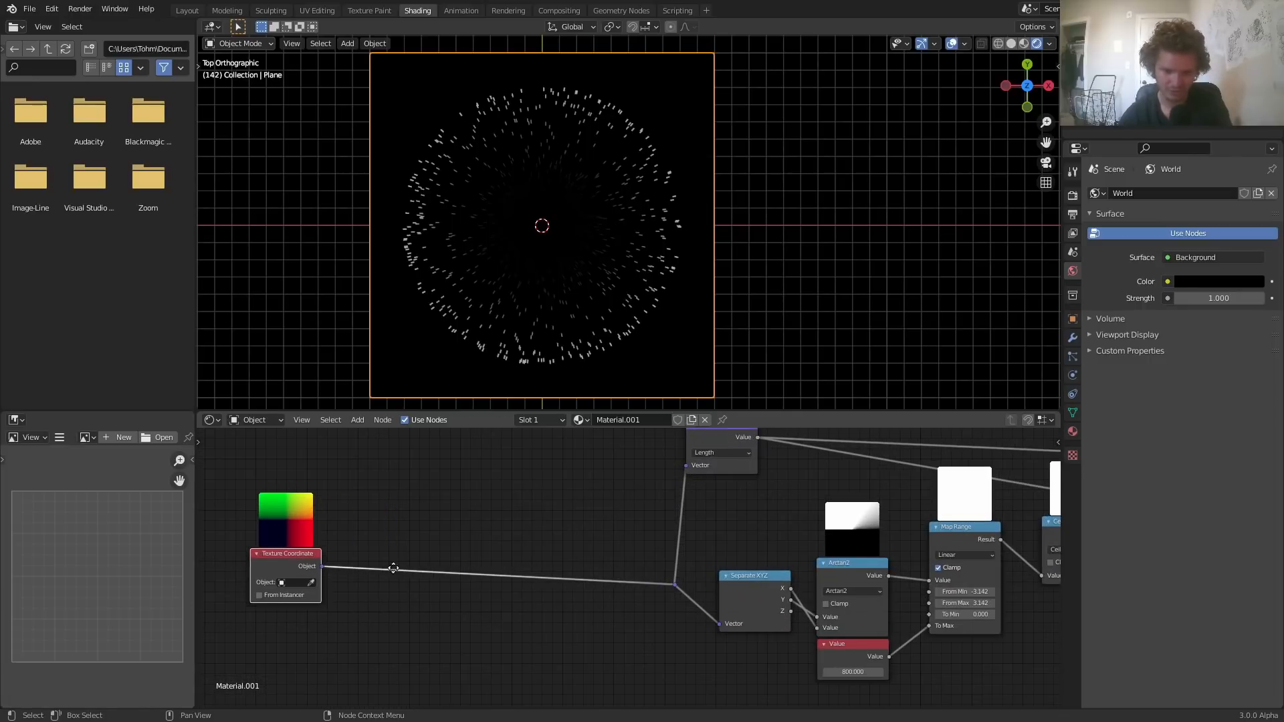
scroll(276, 567, up, 1)
Save the project to the Desktop as availableonpatreon.blend
key(ctrl+s)
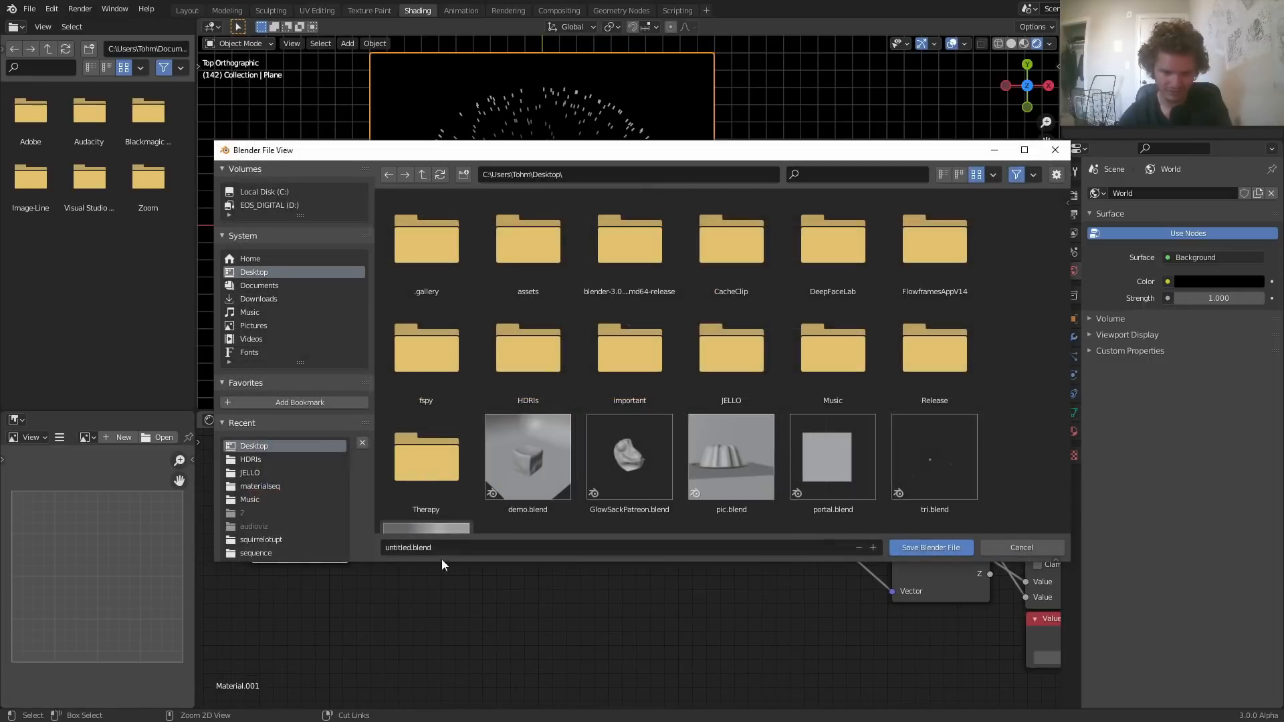
double_click(392, 549)
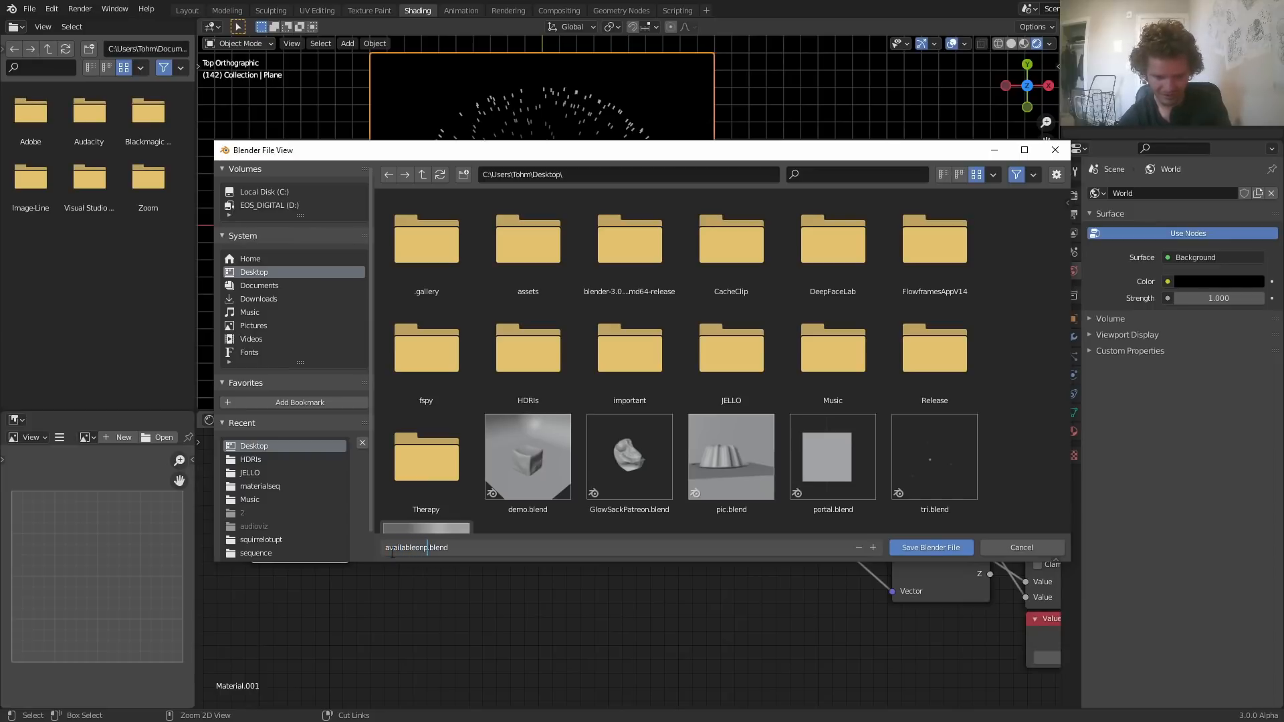
text(availableonpatreon)
key(Return)
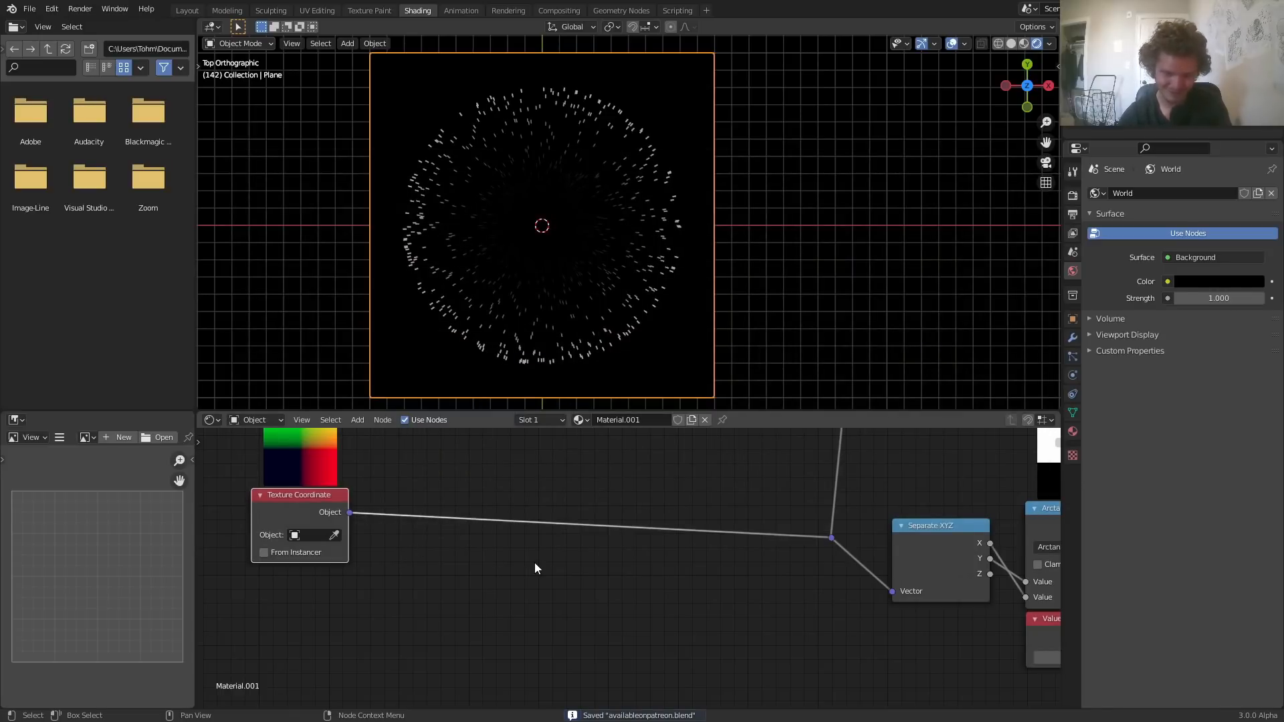
Shift the Texture Coordinate node a little farther from the reroute and briefly play the animation
scroll(534, 563, down, 3)
drag(374, 523, 315, 534)
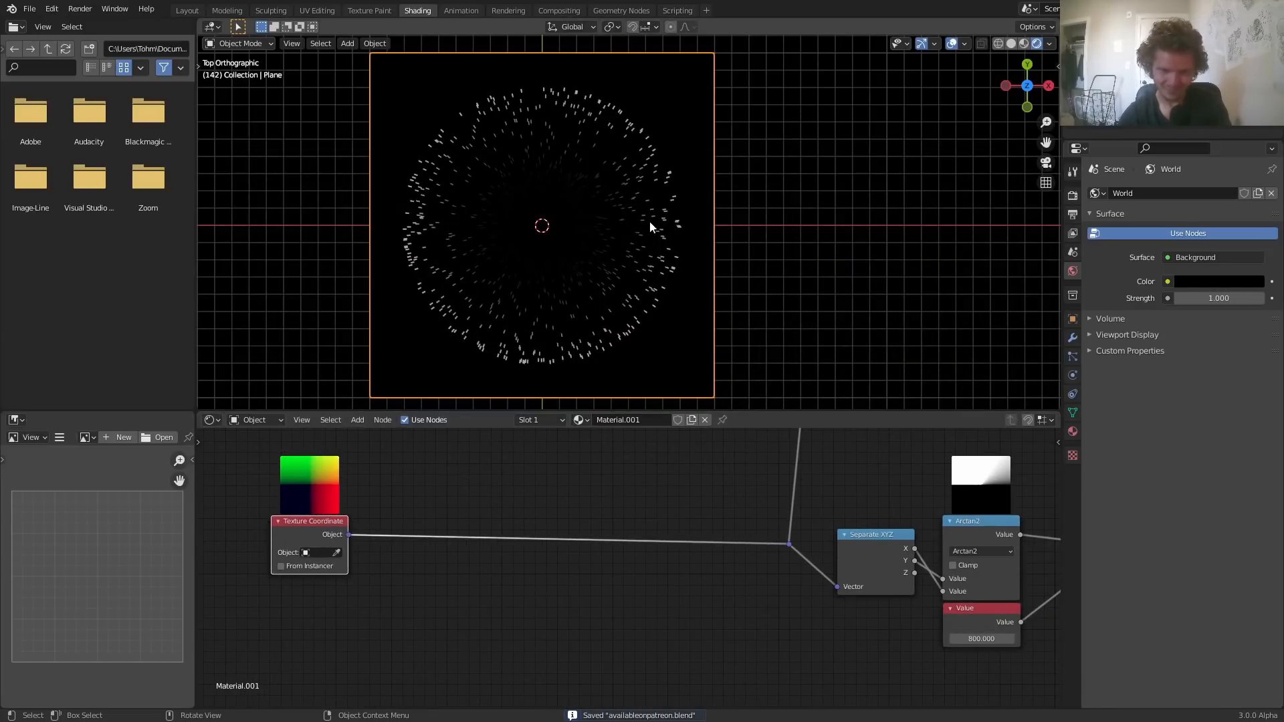
key(space)
key(space)
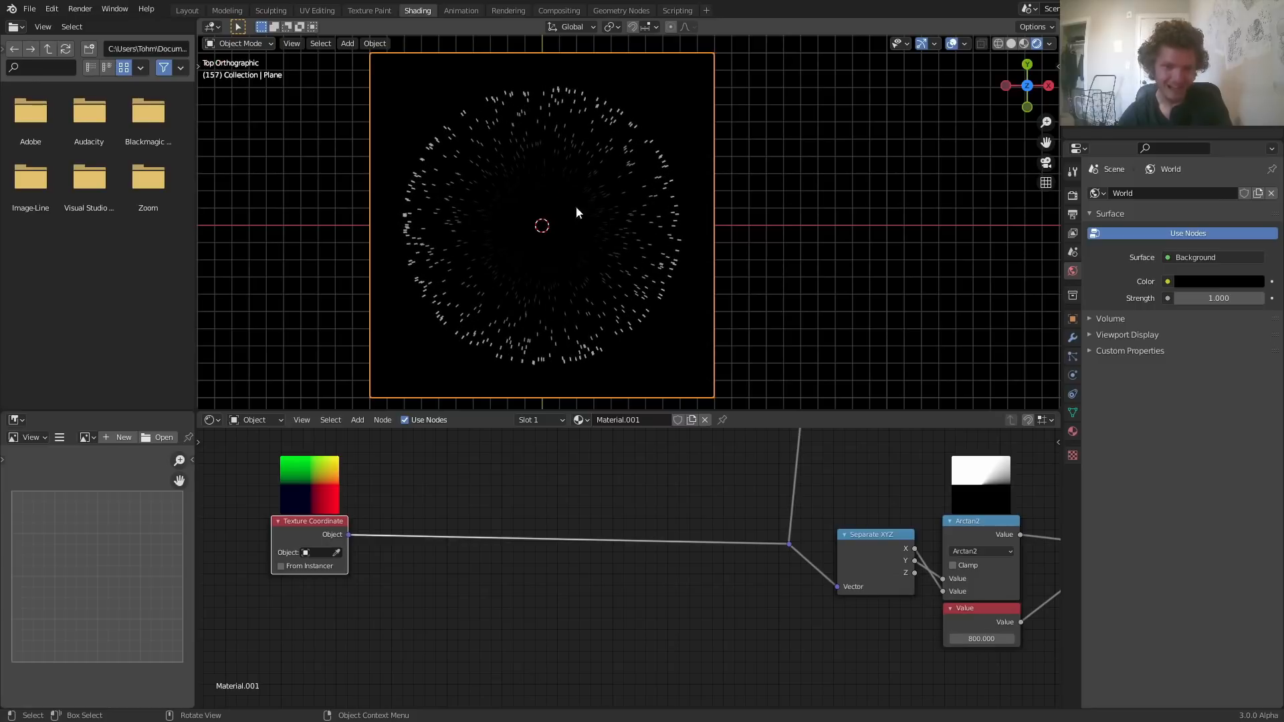
Add a Noise Texture node and place it below the Texture Coordinate node's link
scroll(488, 489, up, 3)
key(shift+a)
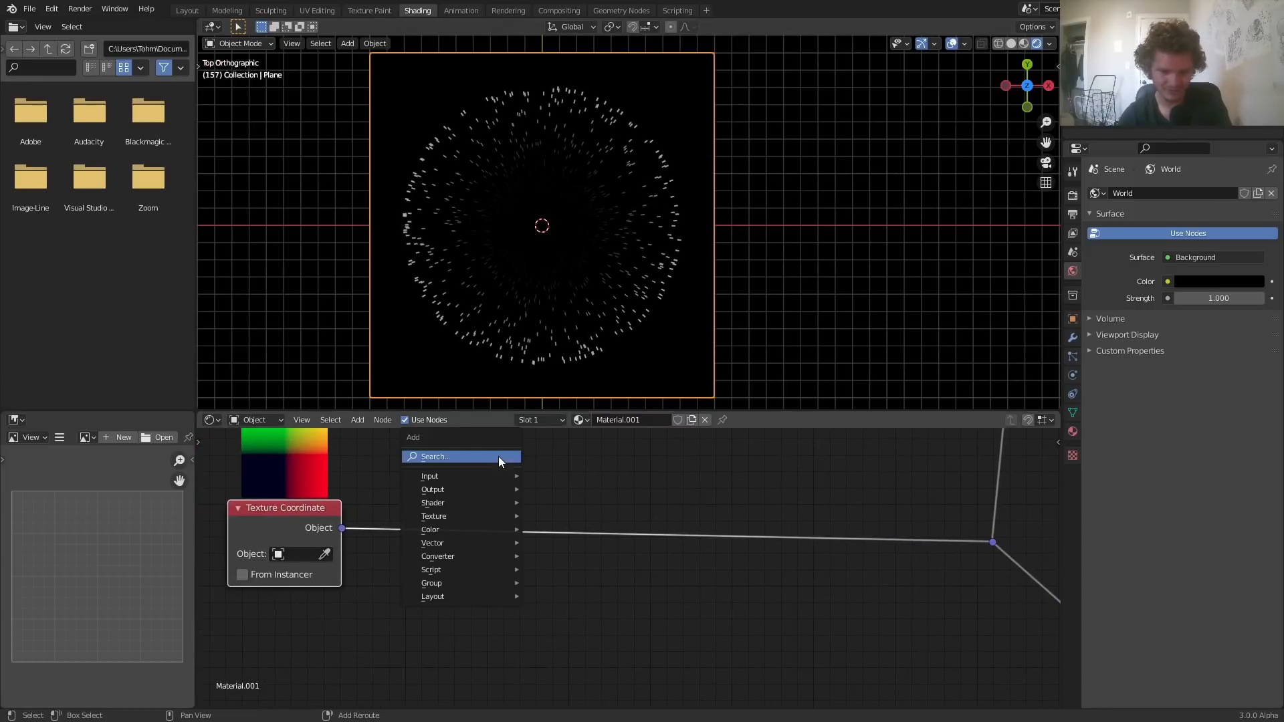
click(499, 456)
text(noi)
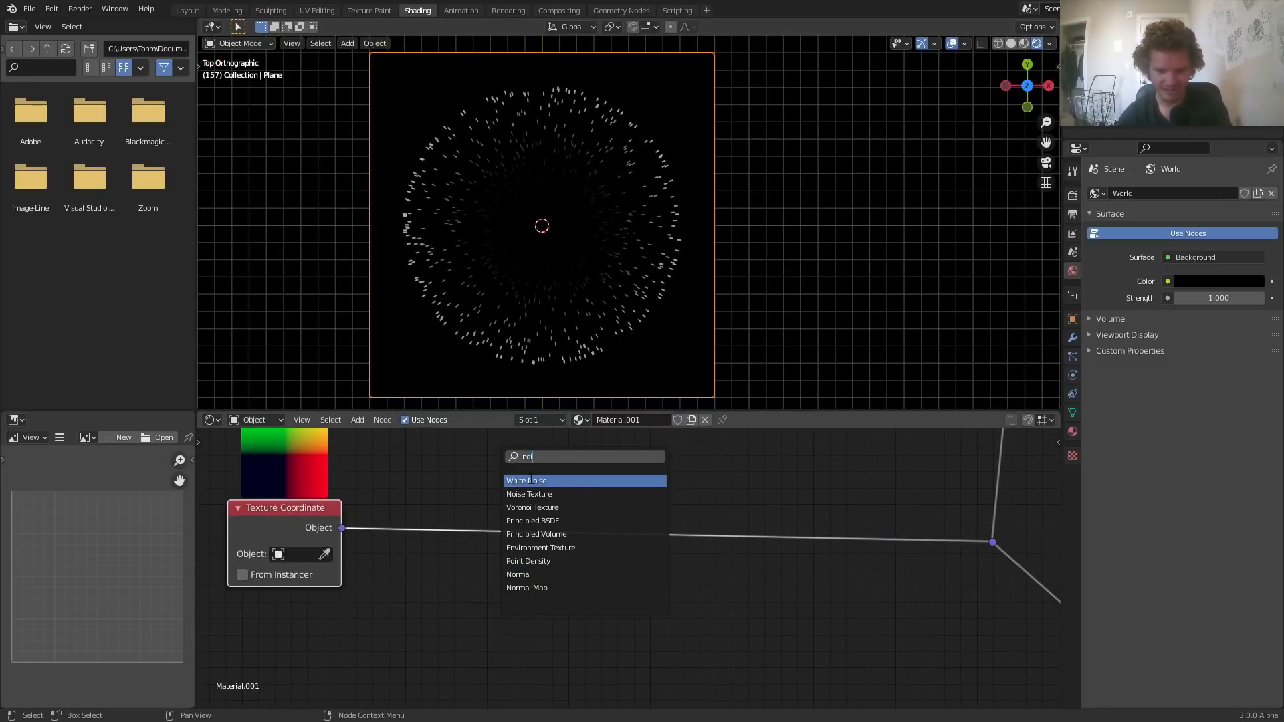
click(538, 493)
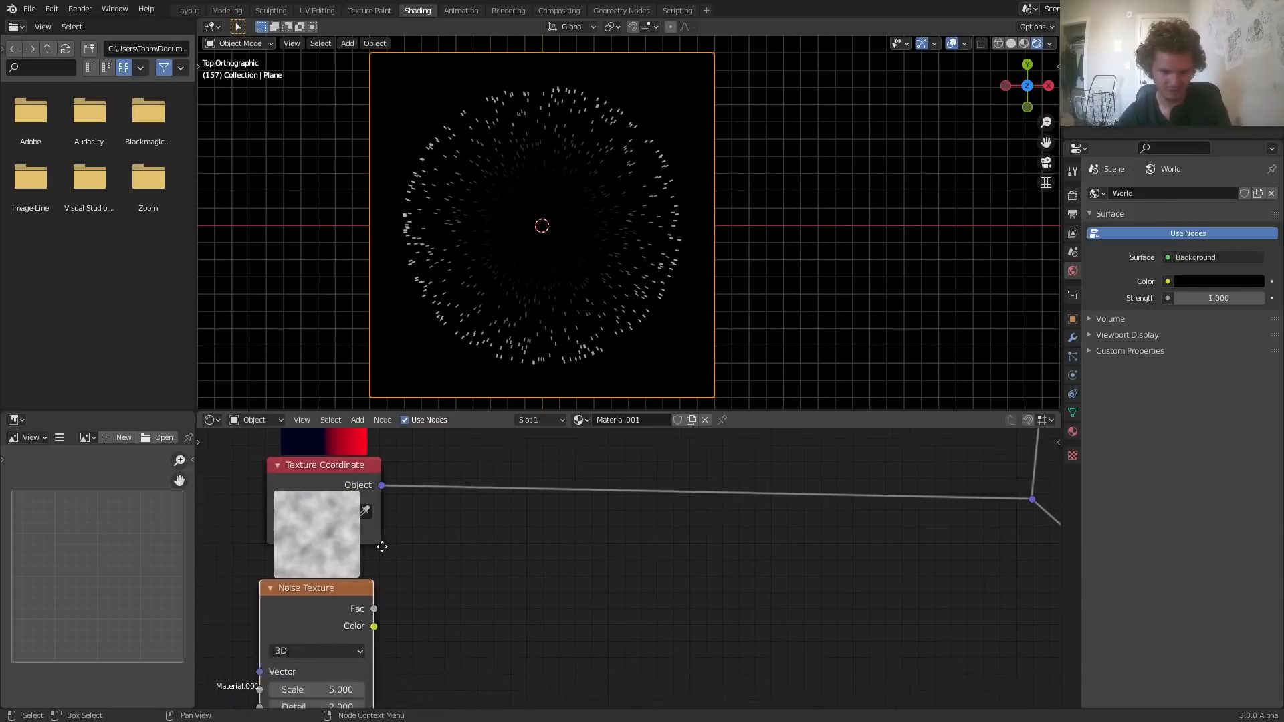
drag(492, 511, 669, 524)
middle_drag(548, 487, 541, 566)
scroll(541, 504, down, 5)
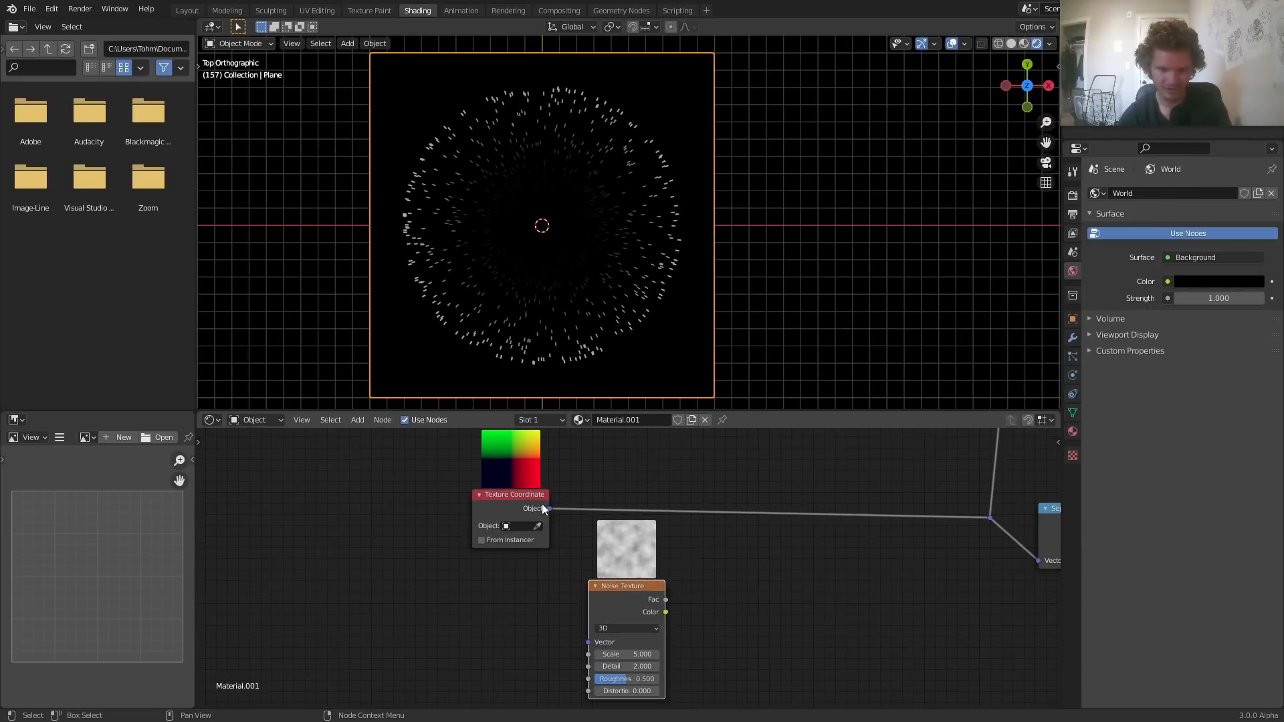
Connect the Texture Coordinate's Object output to the Noise Texture's Vector input
drag(545, 508, 547, 485)
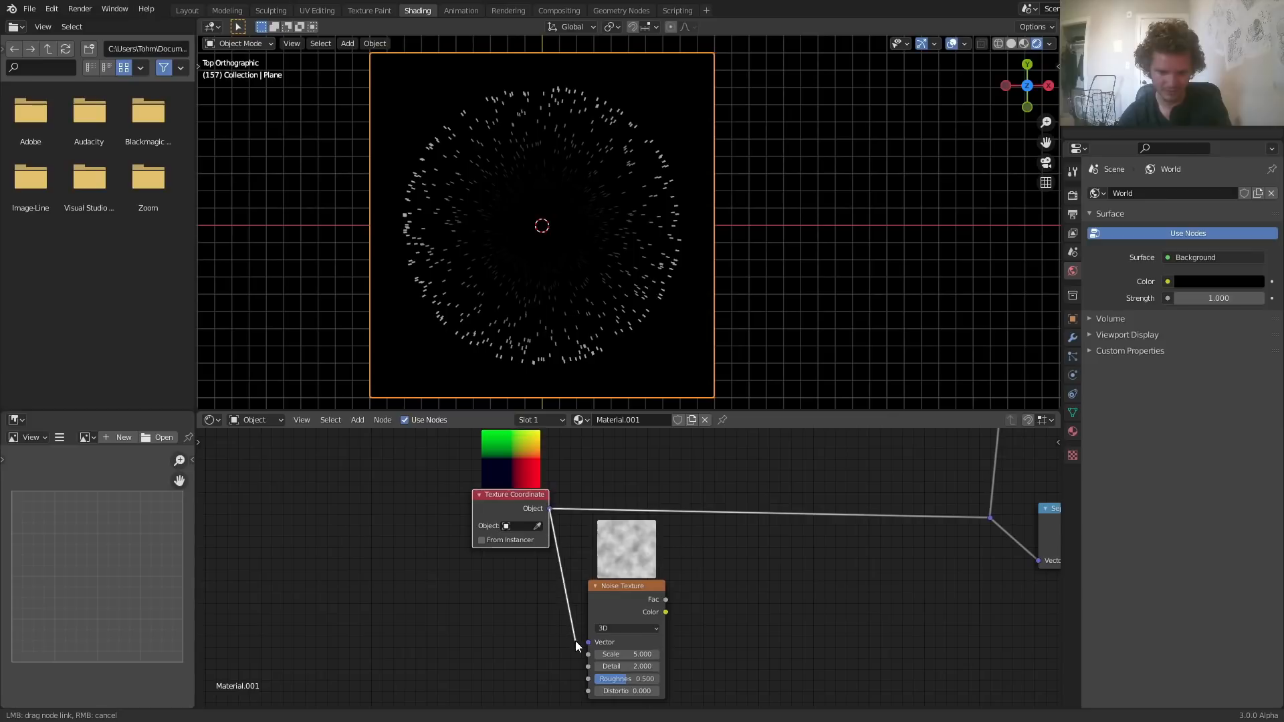
drag(575, 642, 583, 641)
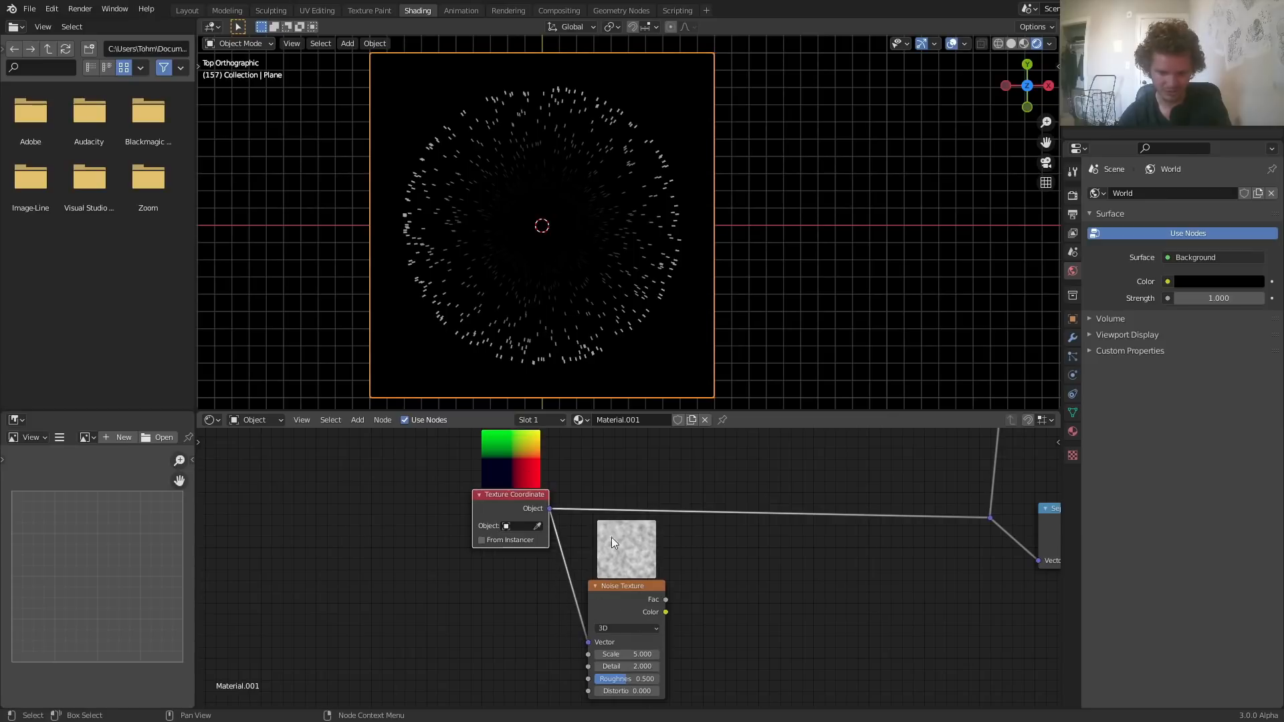
drag(611, 536, 599, 550)
scroll(740, 592, up, 3)
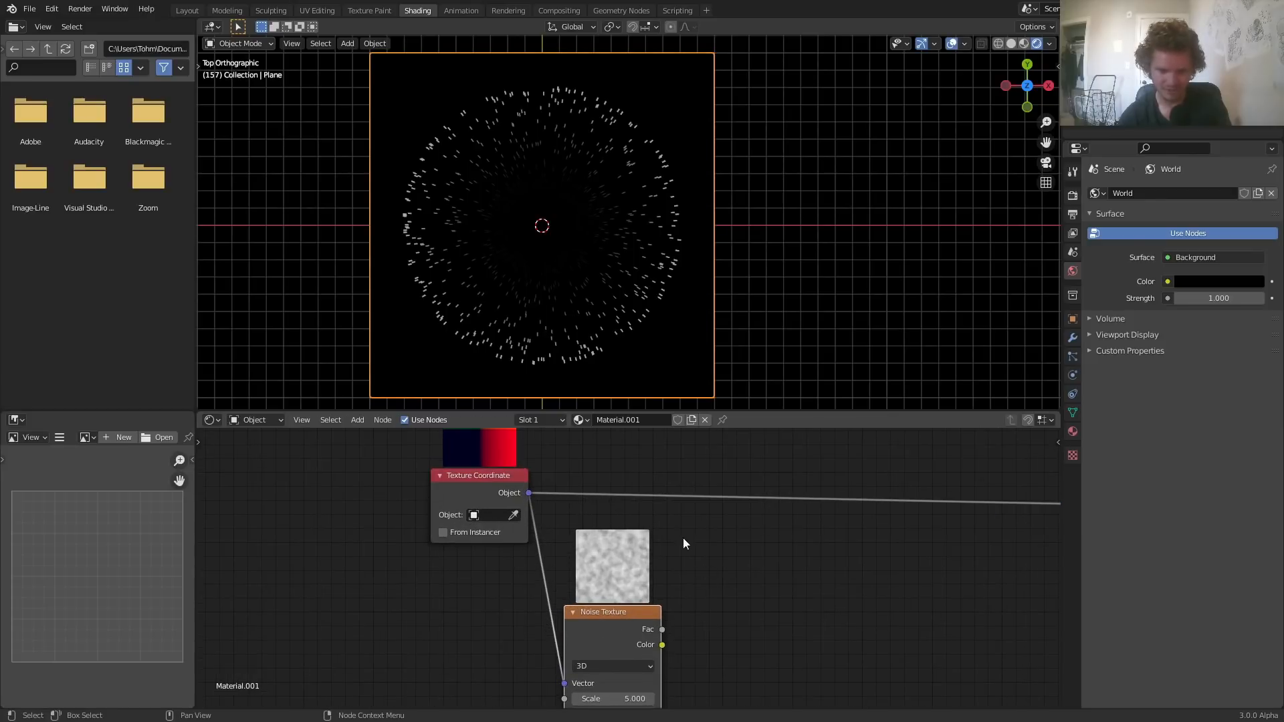
Insert a MixRGB node on the link between Texture Coordinate and the reroute
middle_drag(662, 537, 489, 564)
key(shift+a)
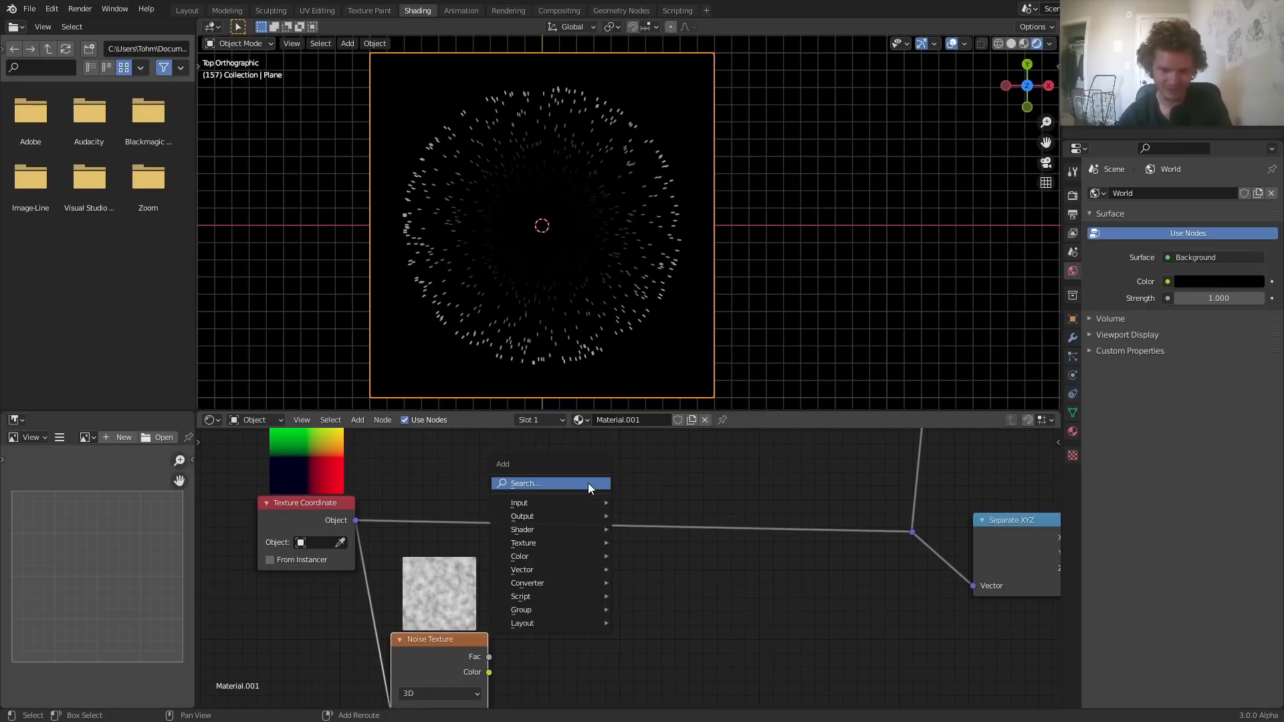
click(588, 482)
text(mi)
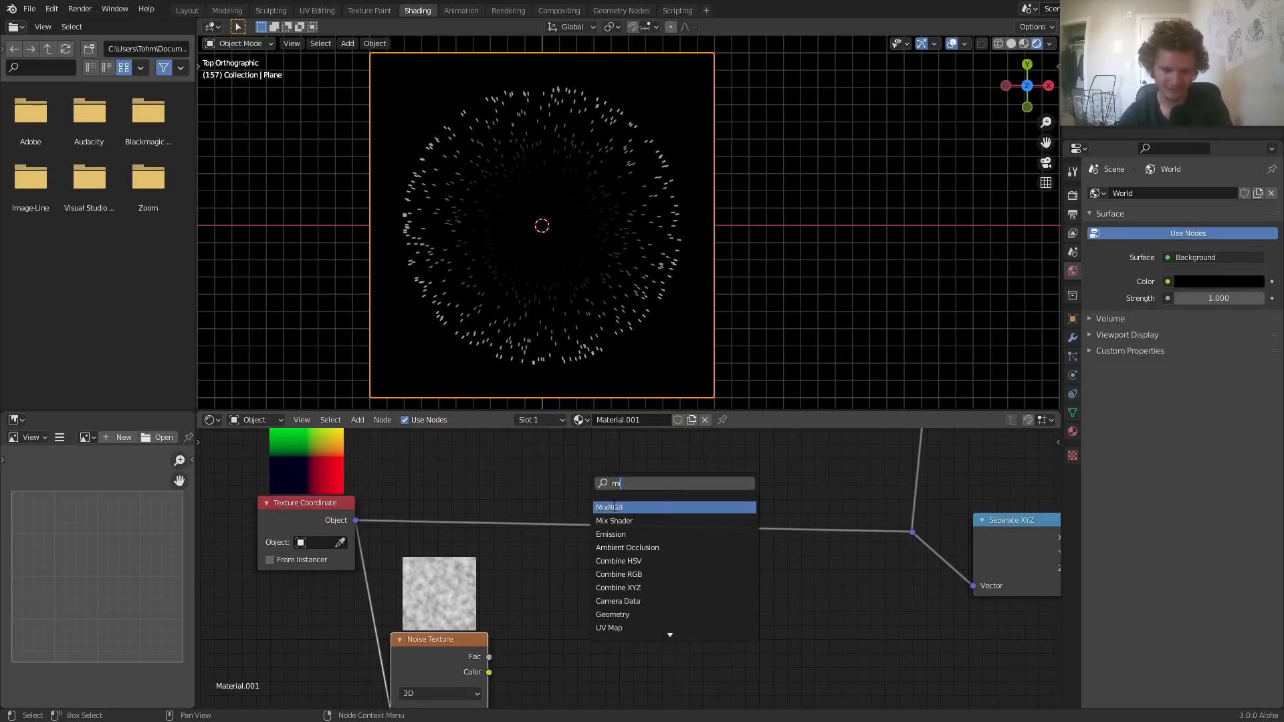
key(Return)
click(653, 474)
Connect the Noise Texture's Color output to the Mix node's Color2 input
middle_drag(525, 596, 542, 587)
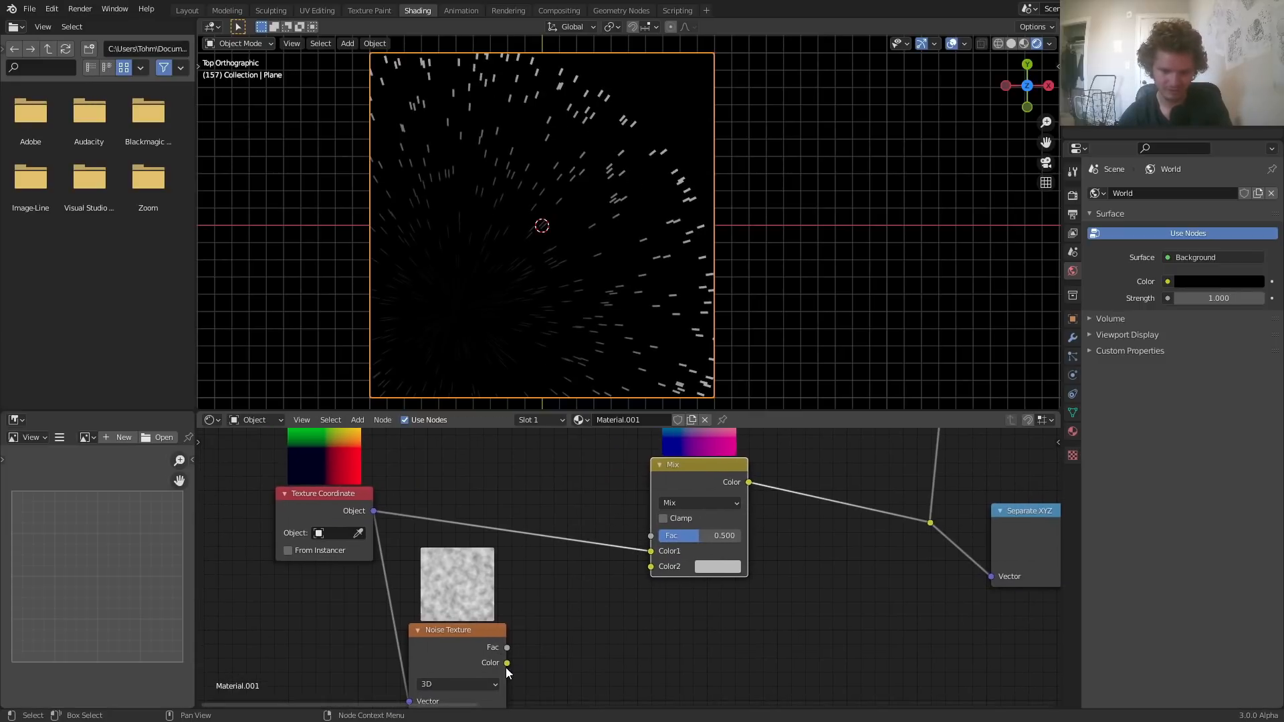
drag(506, 668, 620, 610)
drag(650, 568, 650, 567)
middle_drag(650, 568, 695, 533)
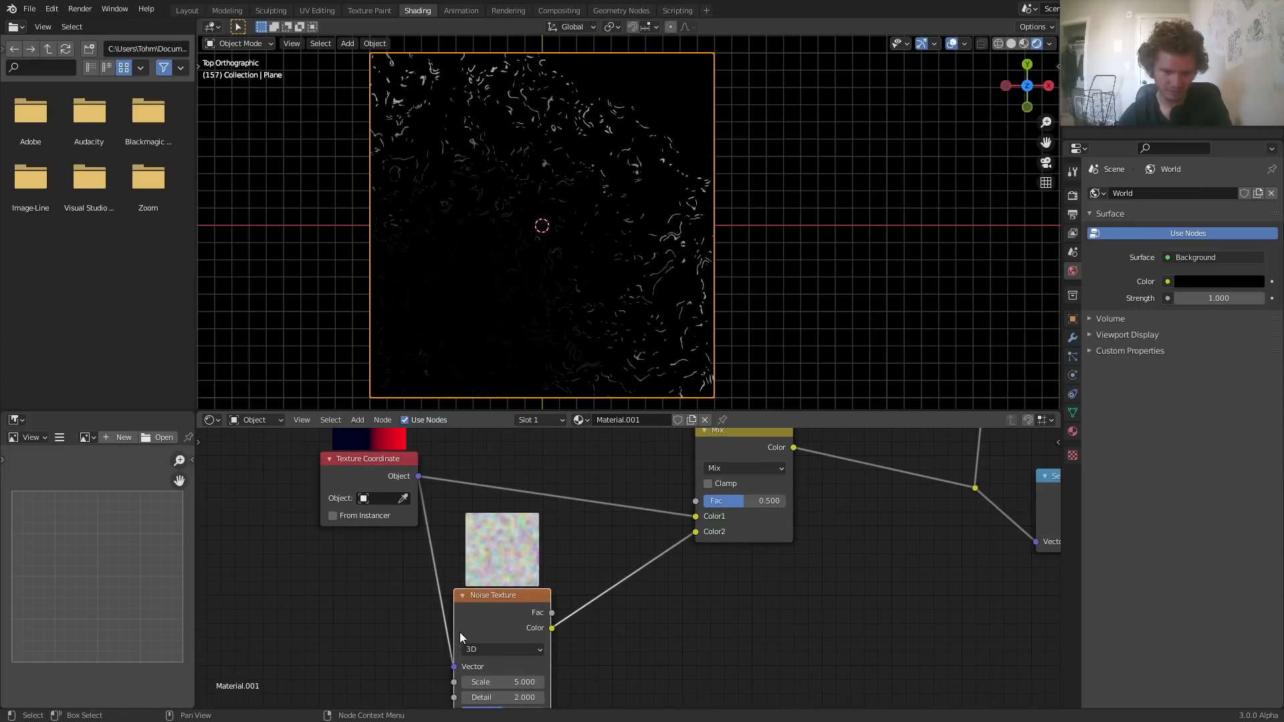
Set the Mix node's blending mode to Linear Light and its Fac to 0.100
click(726, 470)
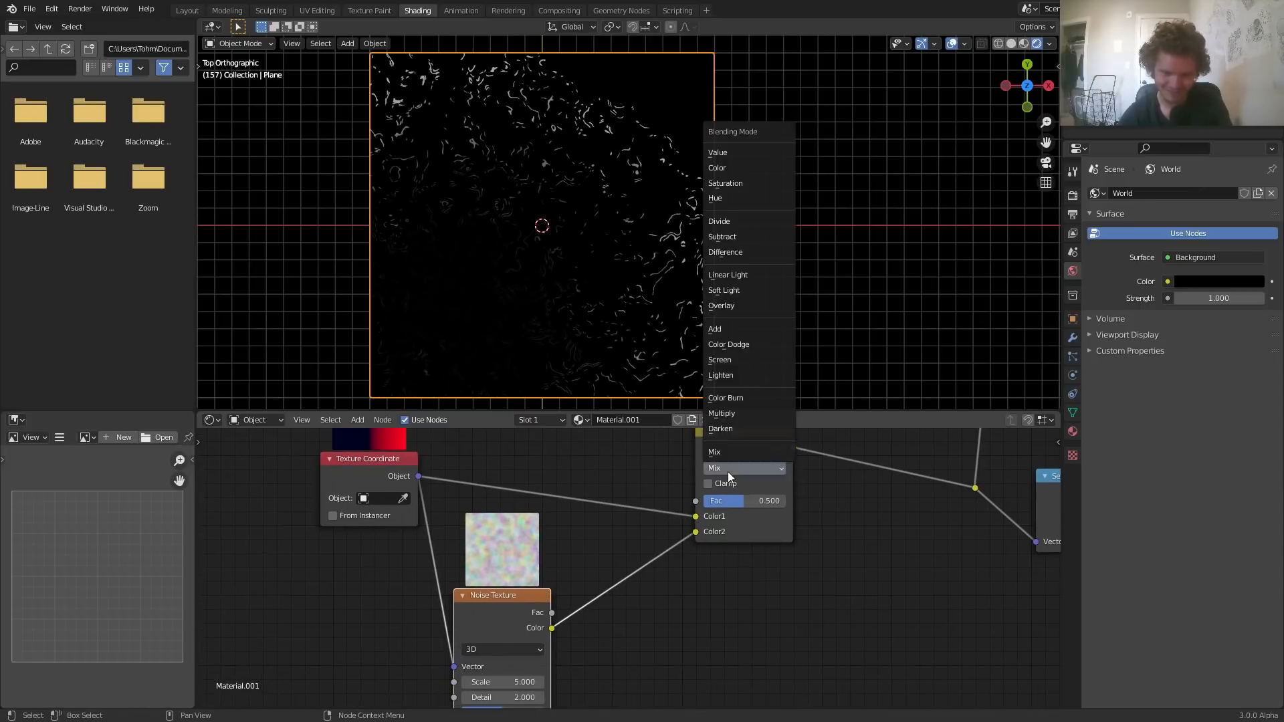
click(734, 274)
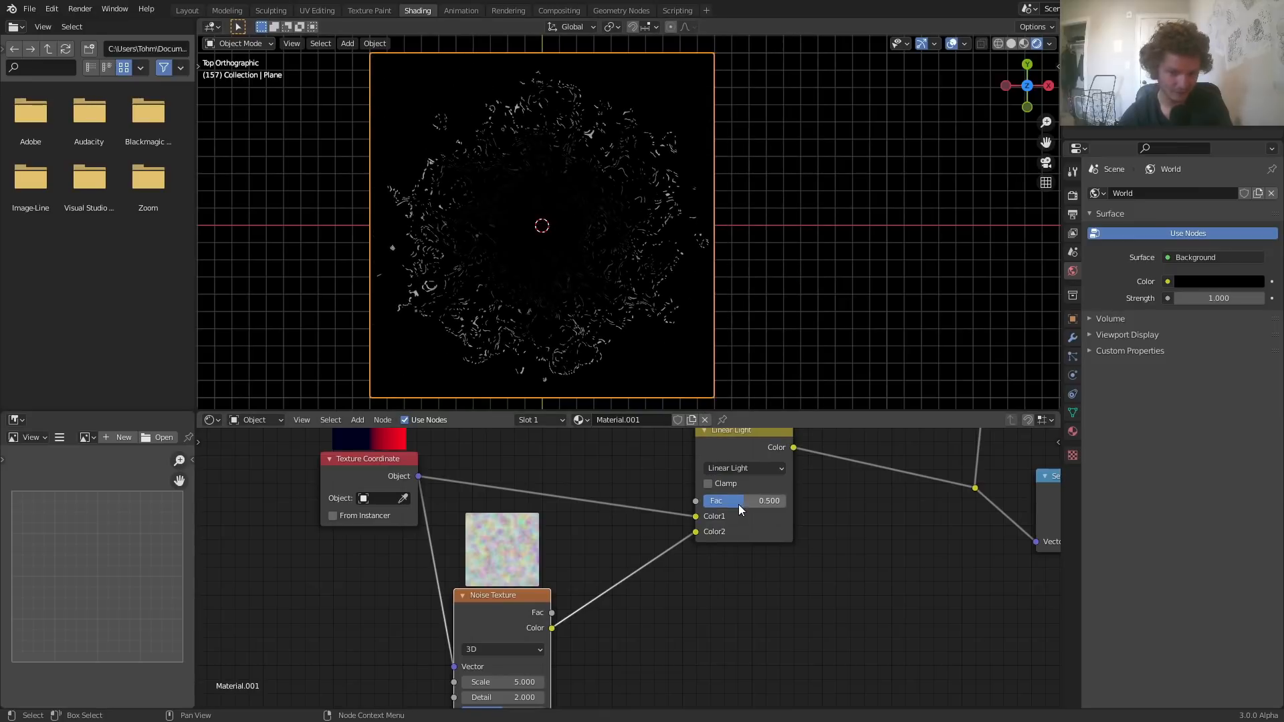
drag(738, 504, 705, 504)
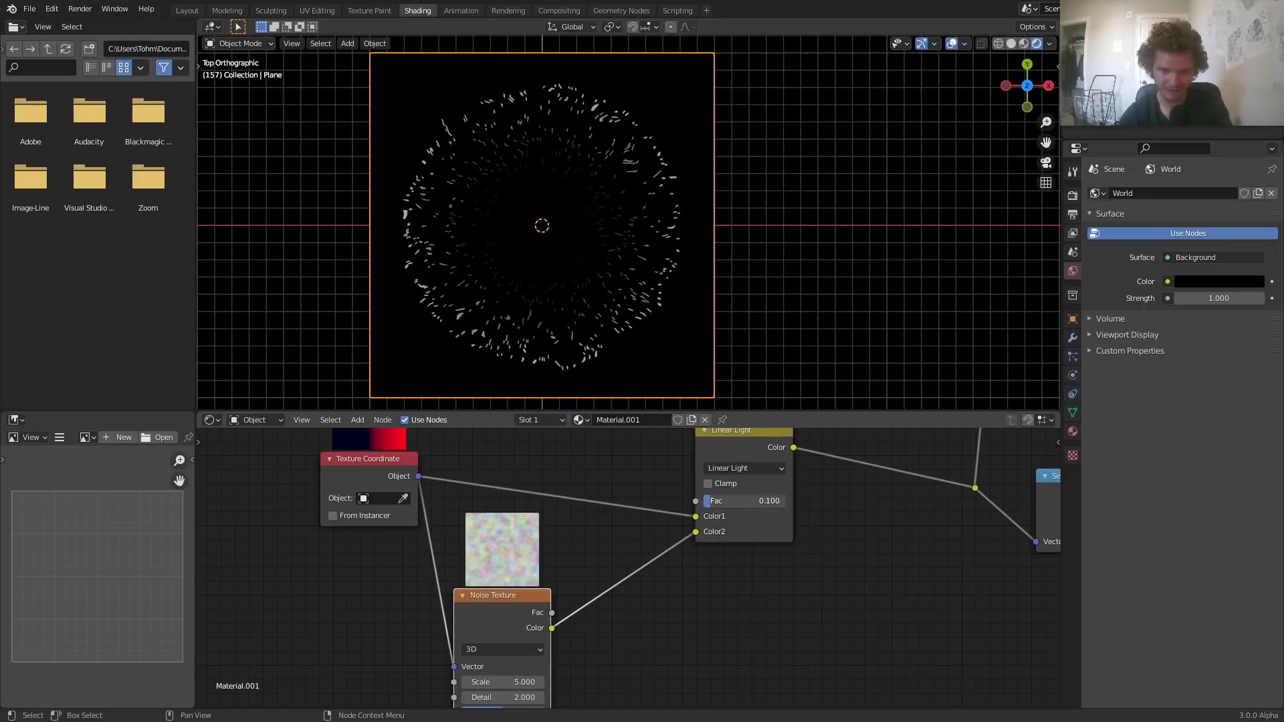
Try a Linear Light Fac of 0.017, compare with Mix blending at Fac 0.583, and switch back to Linear Light
middle_drag(733, 466, 686, 570)
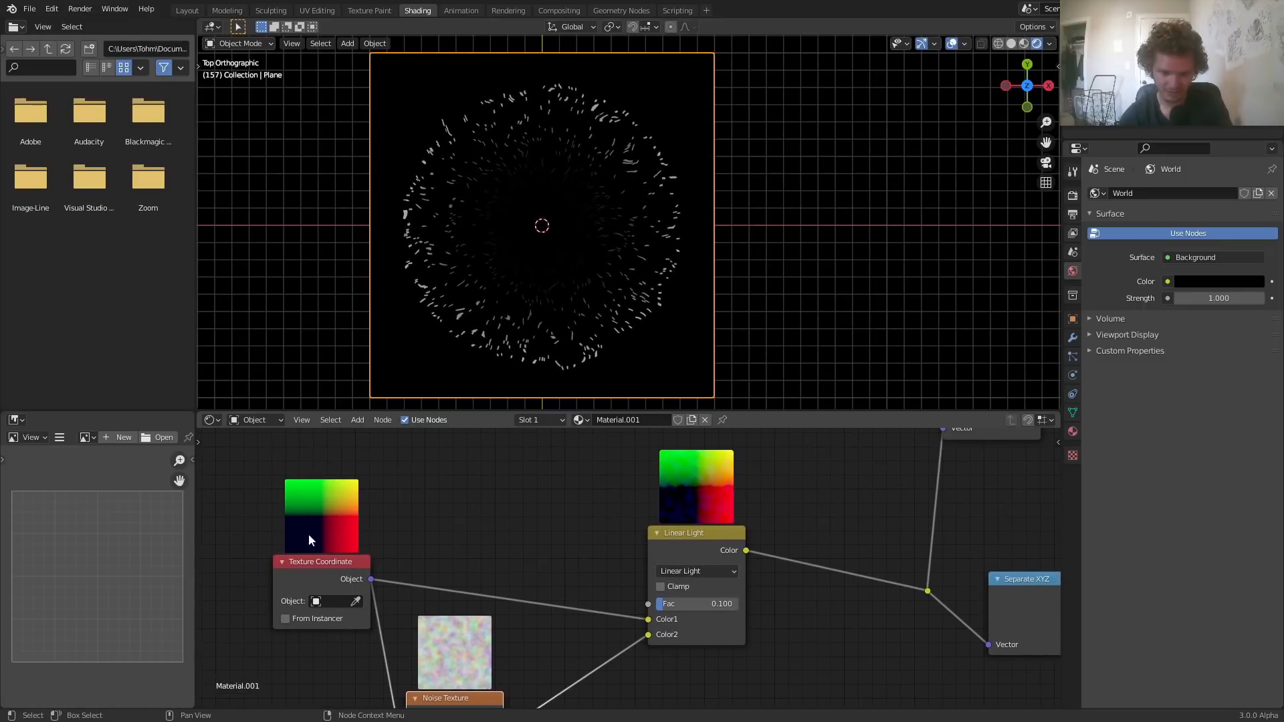
mouse_move(669, 604)
mouse_down()
mouse_move(686, 603)
mouse_move(658, 602)
mouse_up()
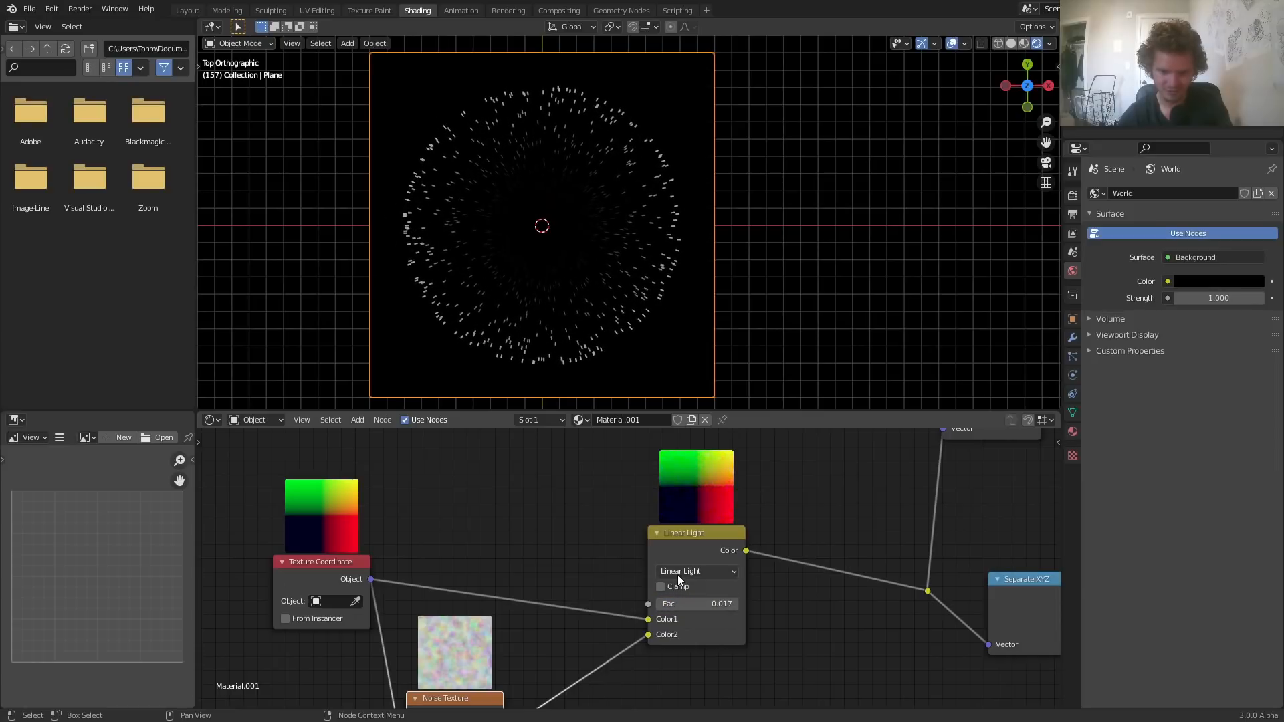
click(677, 573)
click(673, 555)
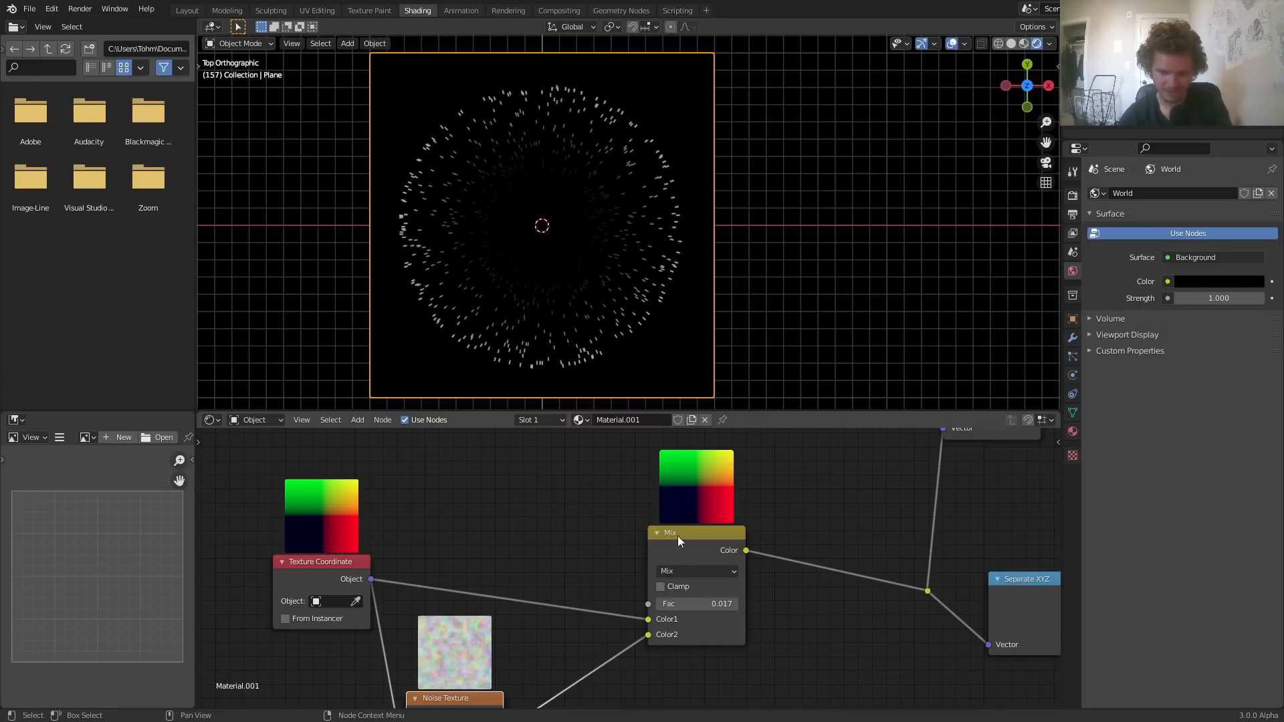
drag(660, 603, 703, 604)
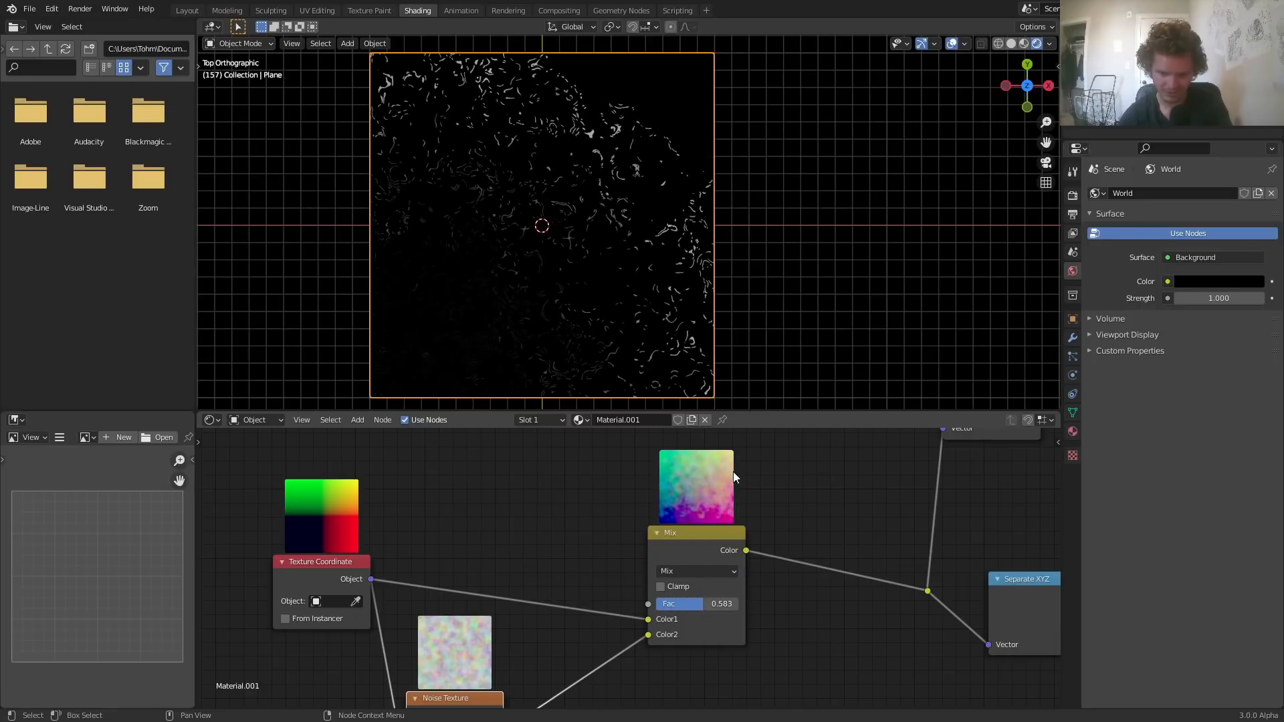
click(670, 571)
click(679, 377)
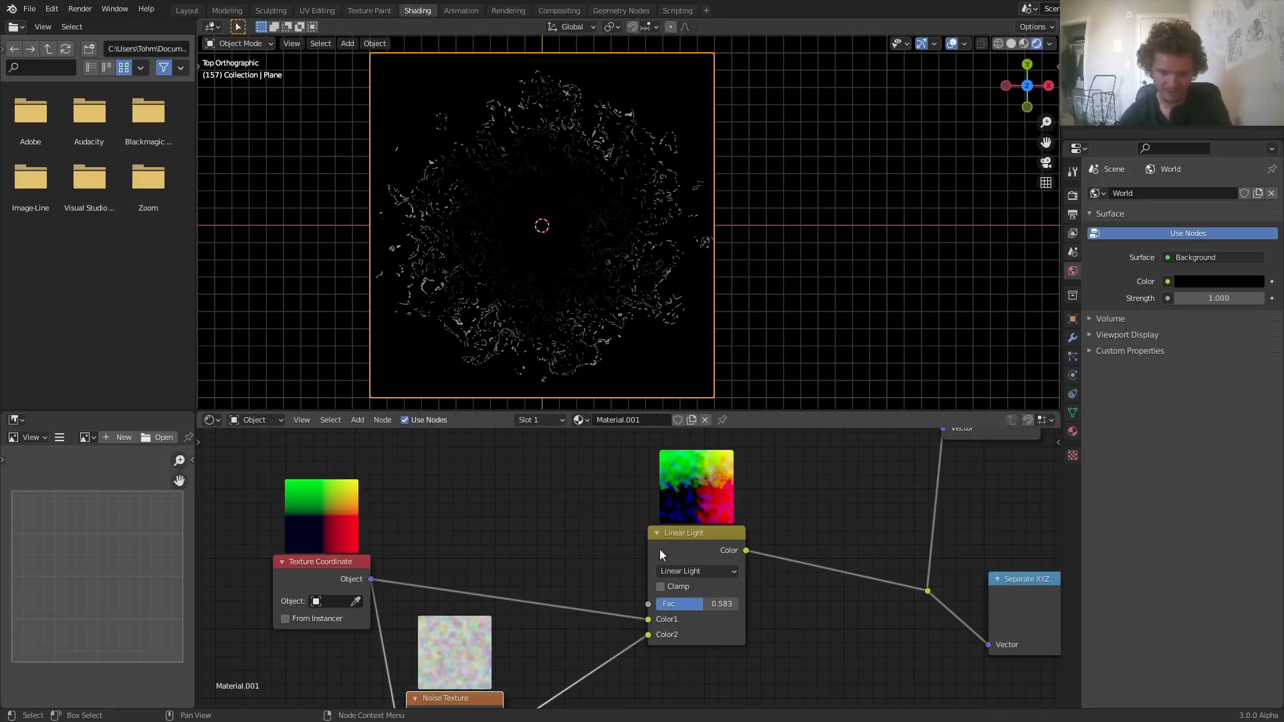
Lower the Linear Light node's Fac and set the Noise Texture's Scale to 1
drag(678, 603, 637, 602)
middle_drag(439, 680, 577, 493)
scroll(585, 524, up, 4)
click(572, 610)
text(1)
key(Return)
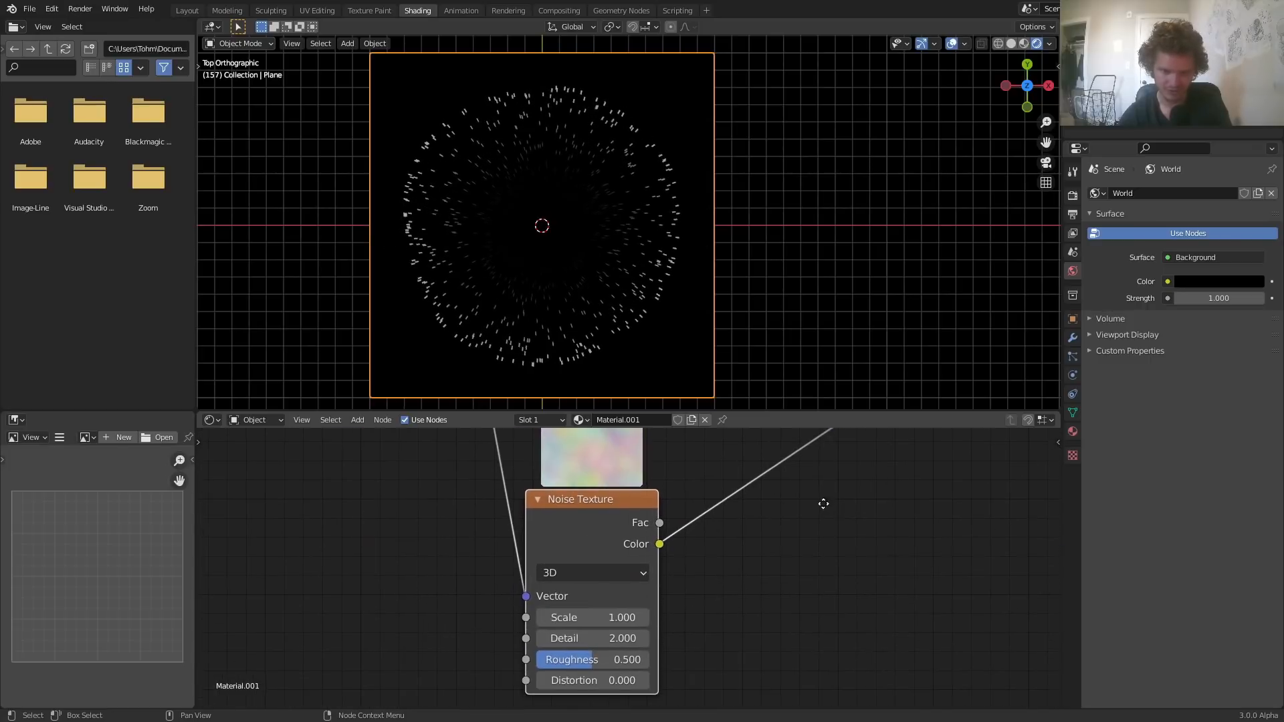
Test a Linear Light Fac of 0.358 with the animation playing, pause playback, and lower the Fac to 0.108
middle_drag(906, 449, 538, 629)
drag(527, 547, 539, 549)
key(space)
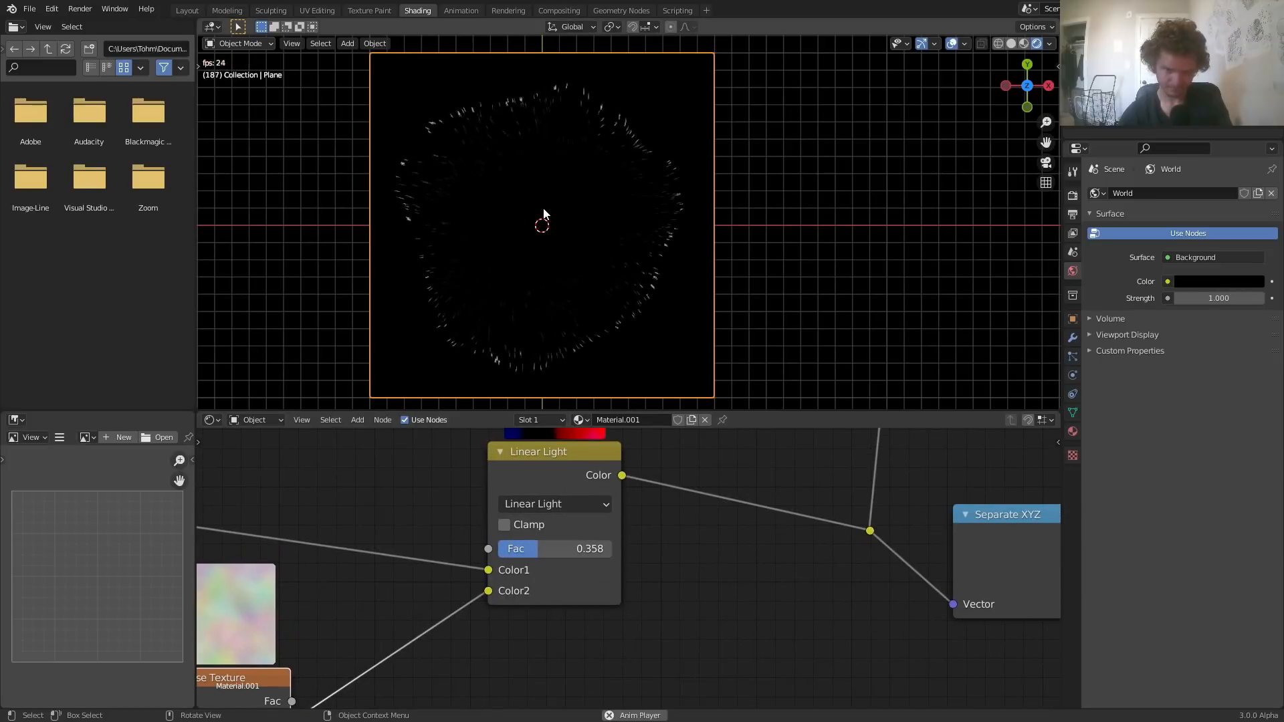
scroll(543, 208, up, 1)
key(space)
drag(537, 551, 513, 549)
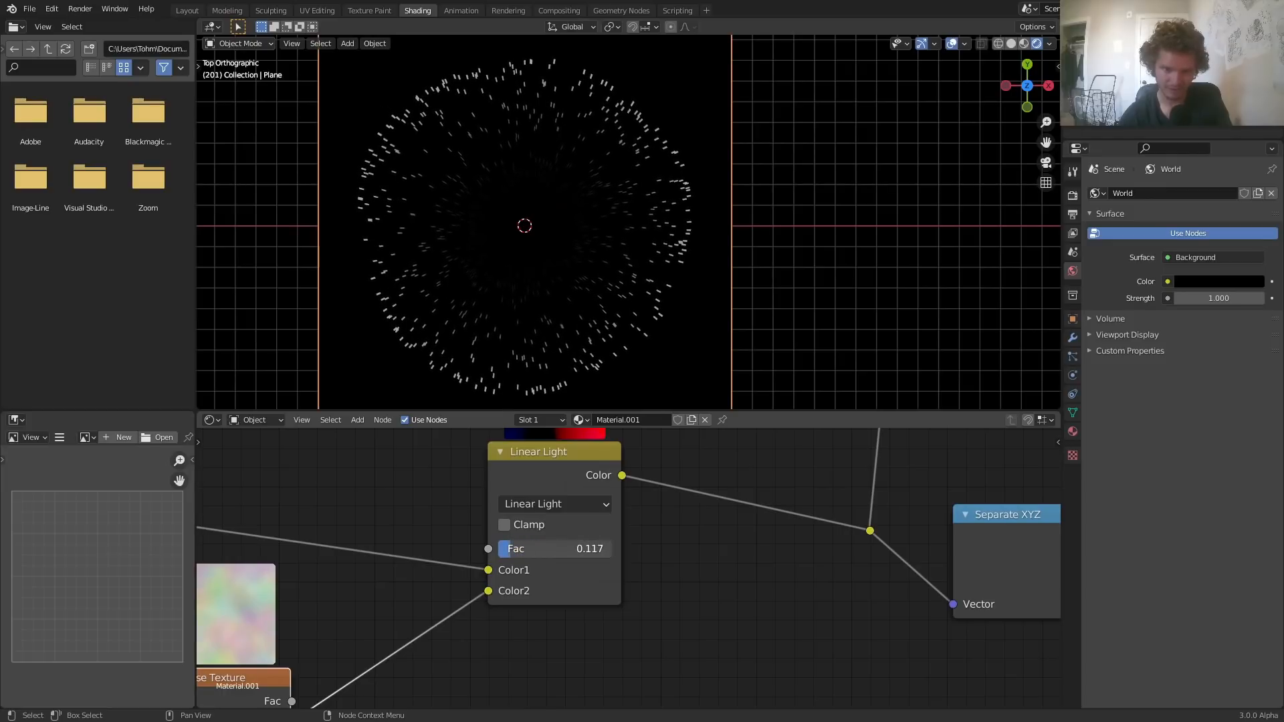
Switch the Noise Texture's dimensions to 4D
middle_drag(319, 548, 525, 434)
middle_drag(420, 577, 506, 515)
click(504, 576)
click(484, 658)
Try raising the 4D Noise Texture's W value and undo the change
middle_drag(491, 611, 675, 551)
middle_drag(752, 523, 498, 625)
drag(460, 660, 642, 660)
key(ctrl+z)
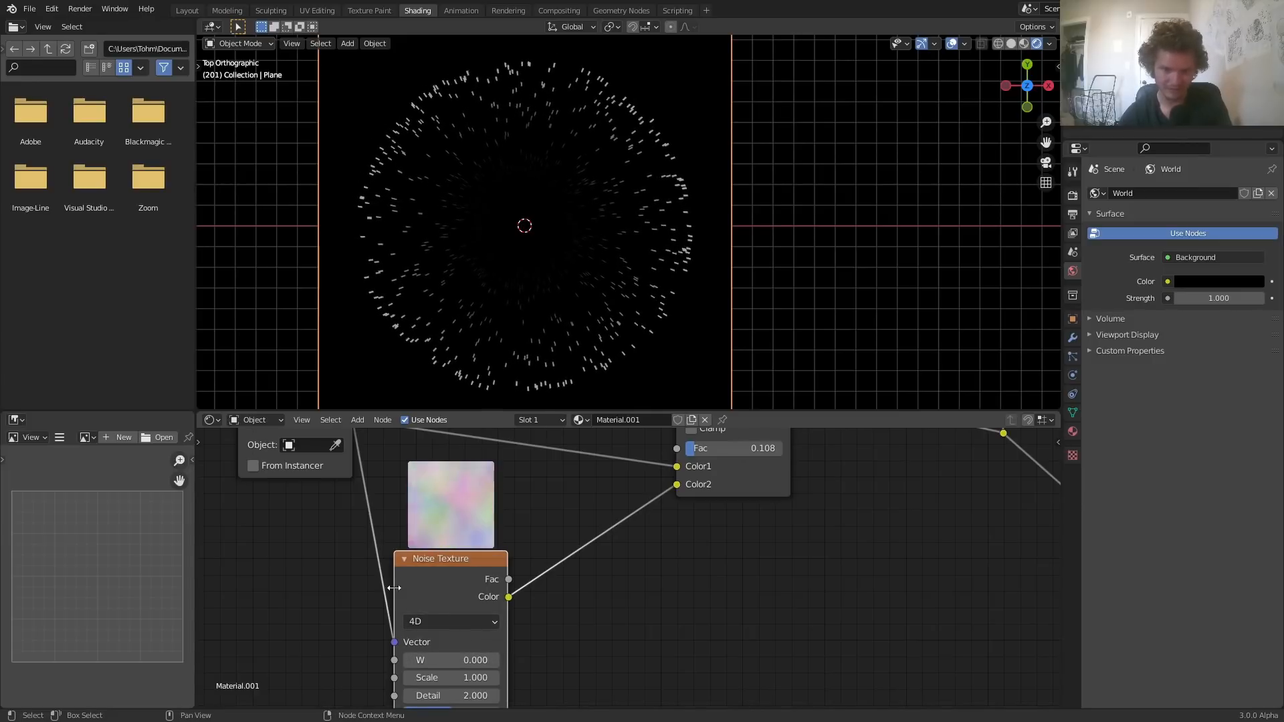
Add a Math node beside the Noise Texture and enter #frame as its first value
middle_drag(397, 576, 556, 518)
scroll(441, 537, up, 3)
middle_drag(441, 542, 591, 500)
key(shift+a)
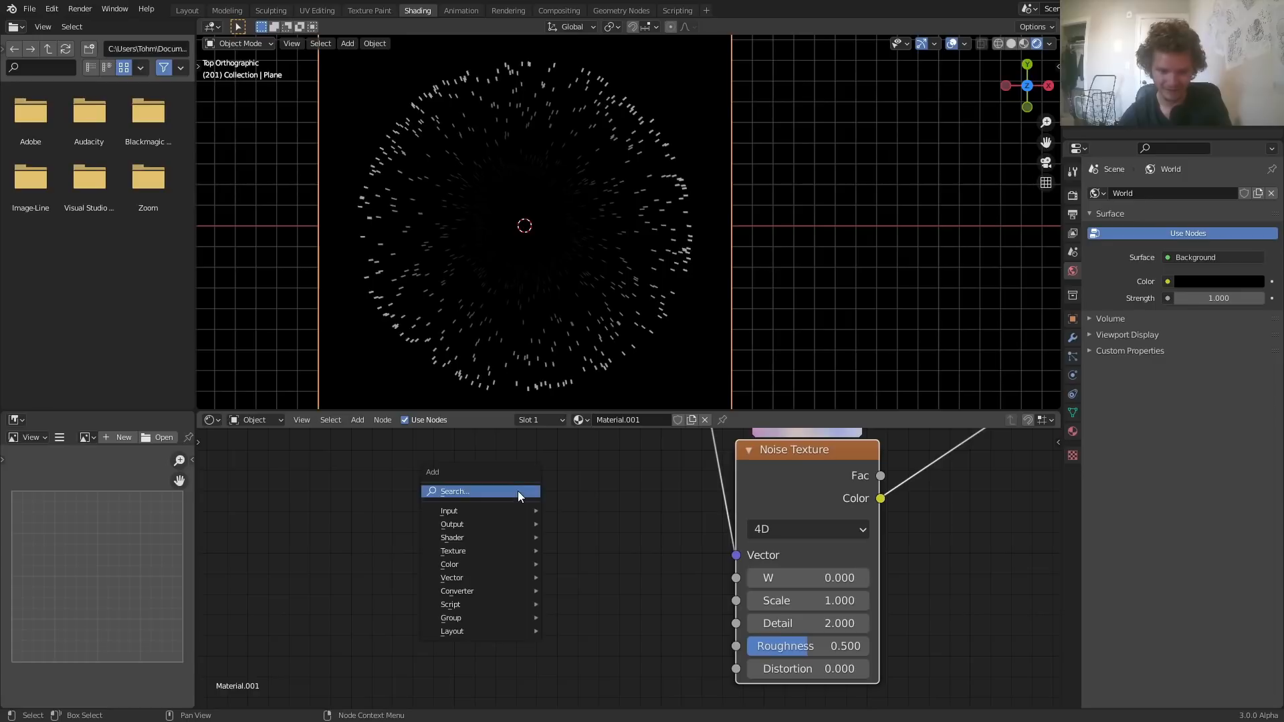
text(math)
key(Return)
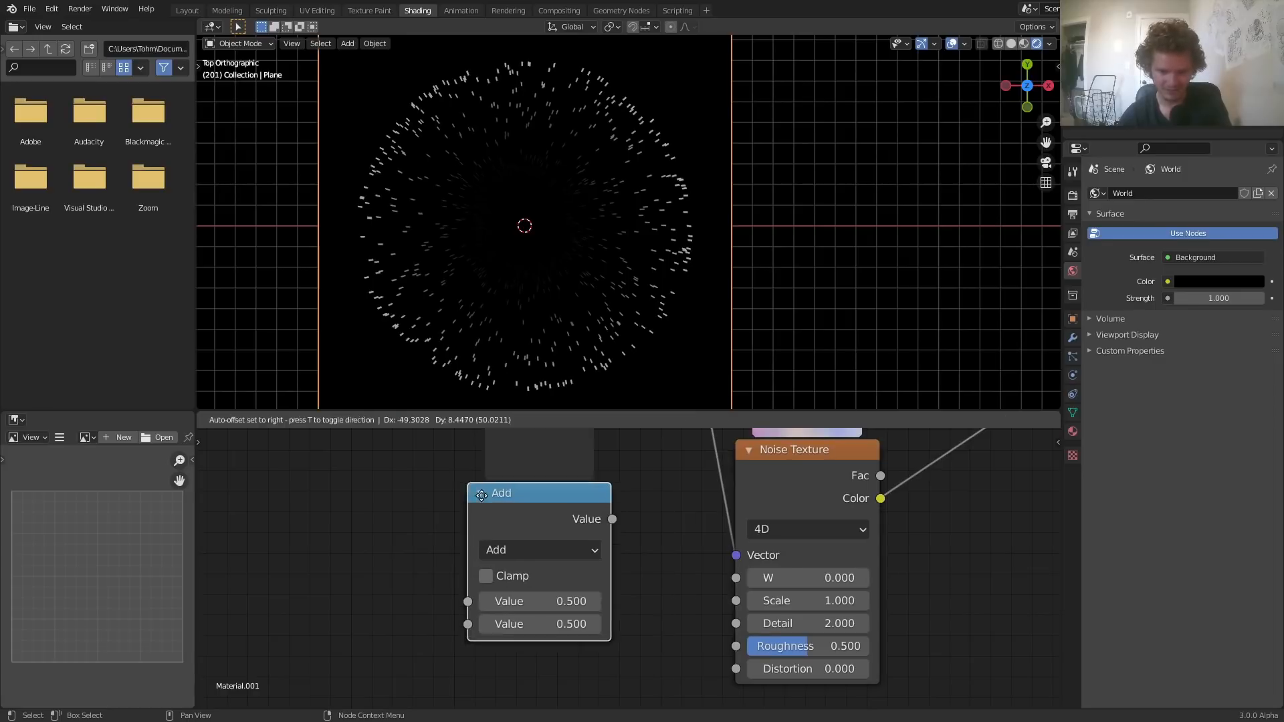
click(500, 580)
click(500, 589)
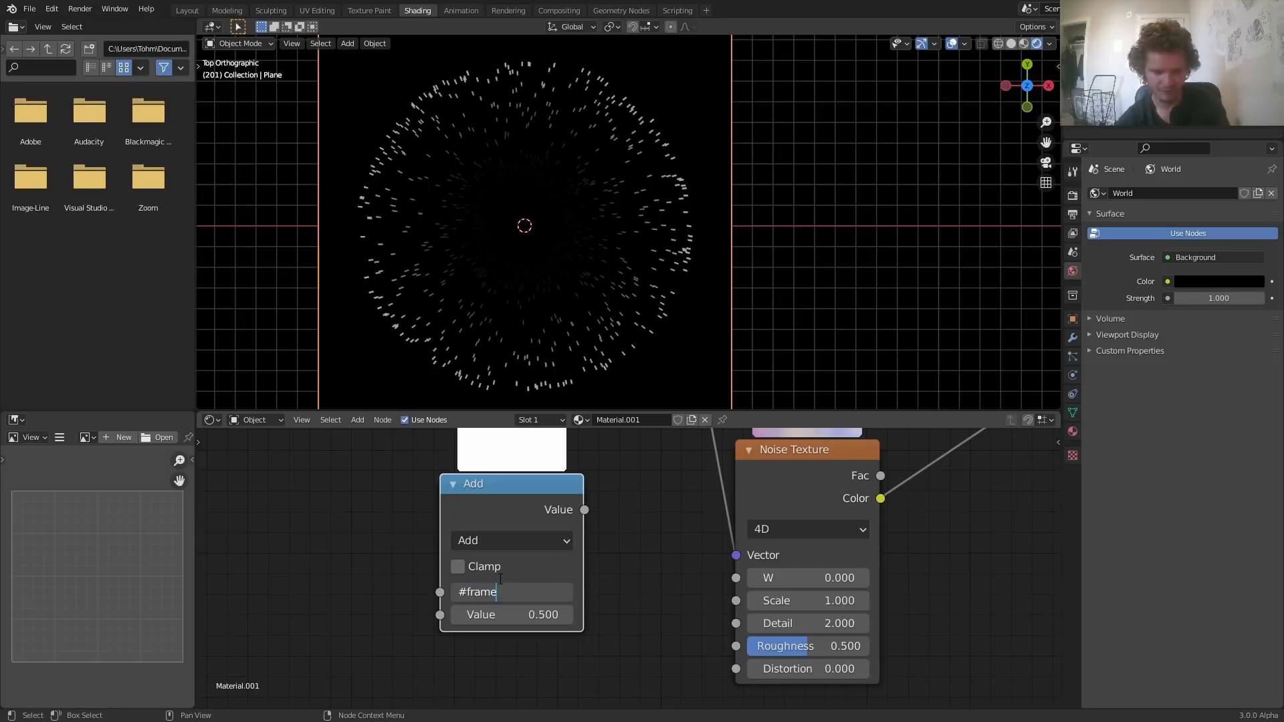
Switch the new Math node to Divide and set its second value to 1000
click(505, 545)
click(512, 575)
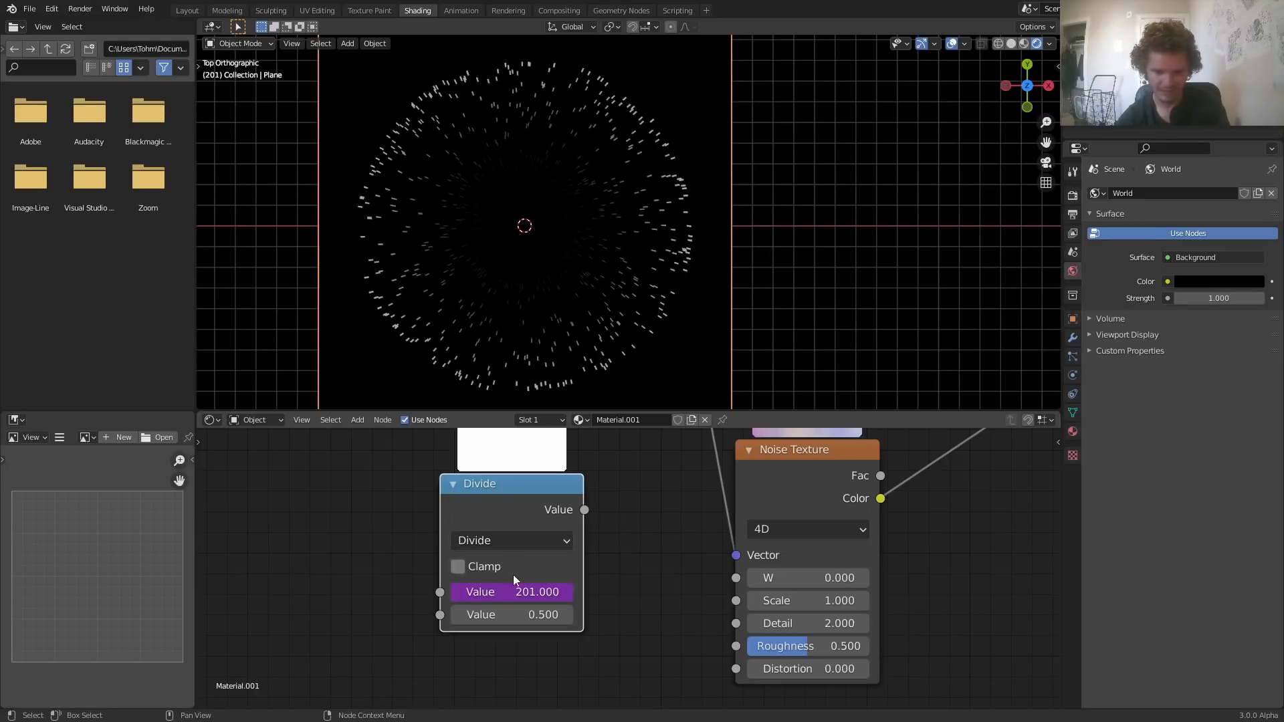
click(518, 615)
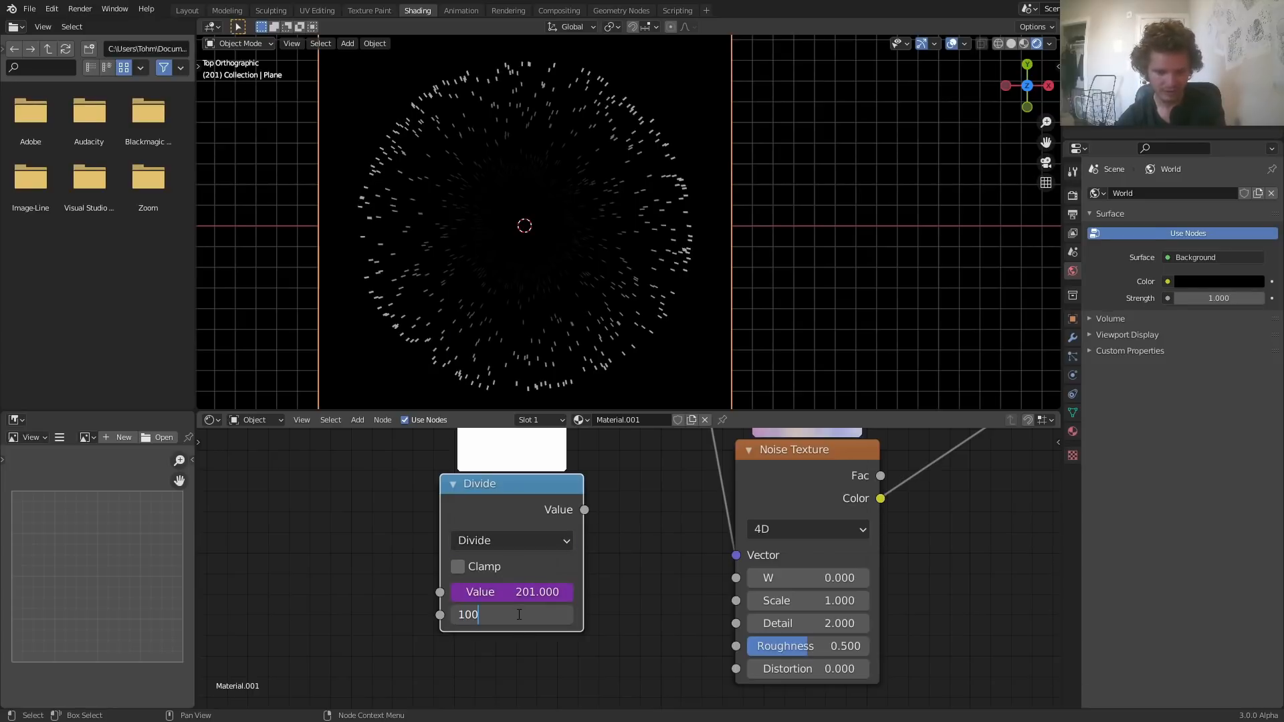
key(Return)
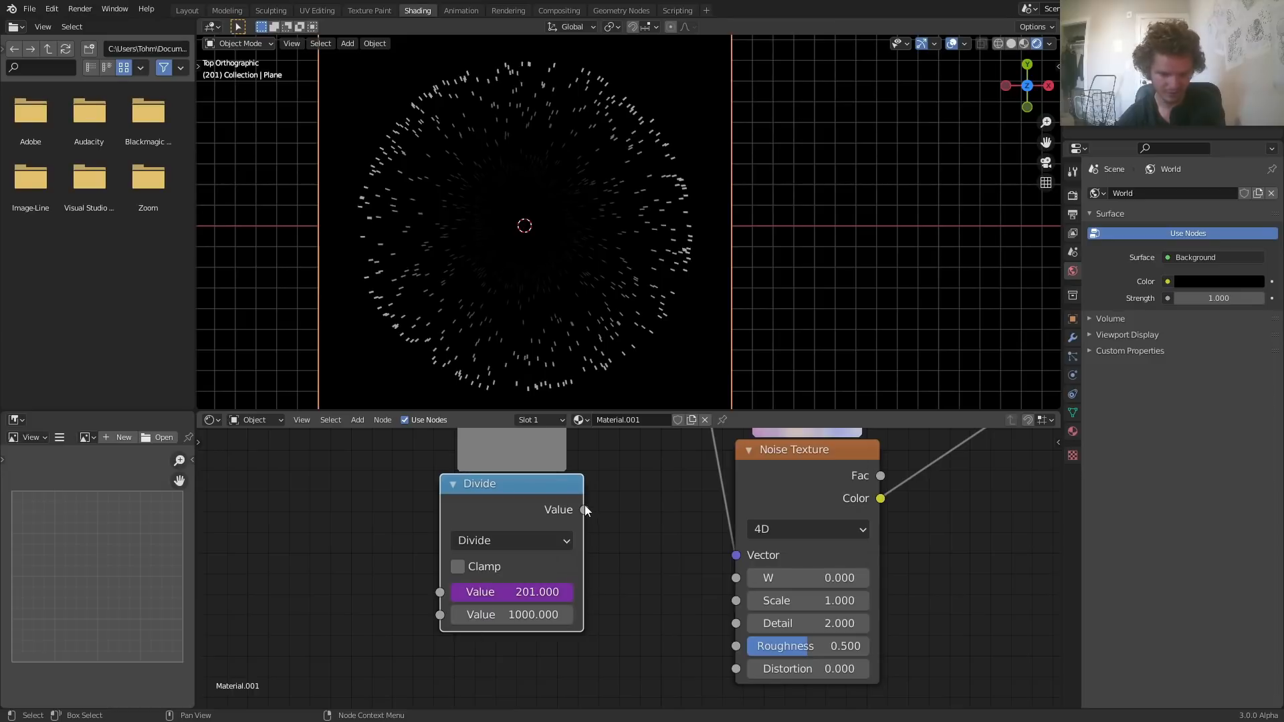
Connect the Divide node's output to the Noise Texture's W input, preview the animation, and pause it
drag(584, 509, 735, 577)
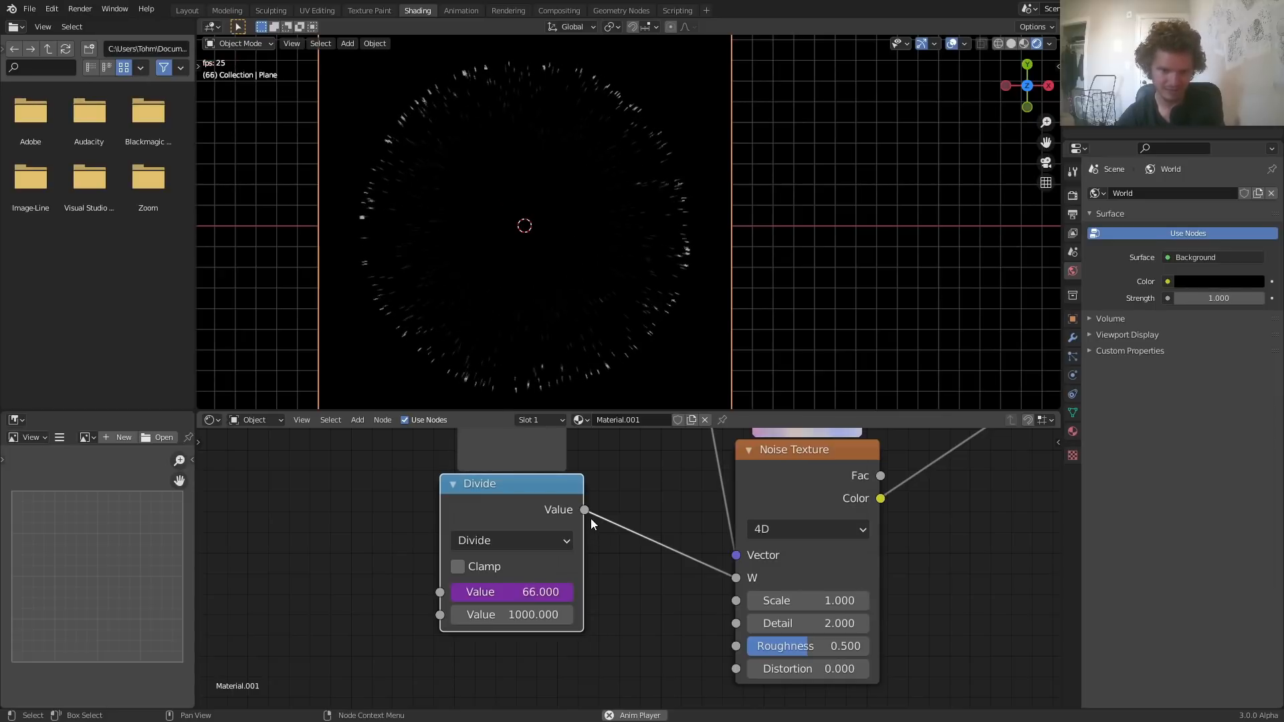
scroll(609, 246, down, 1)
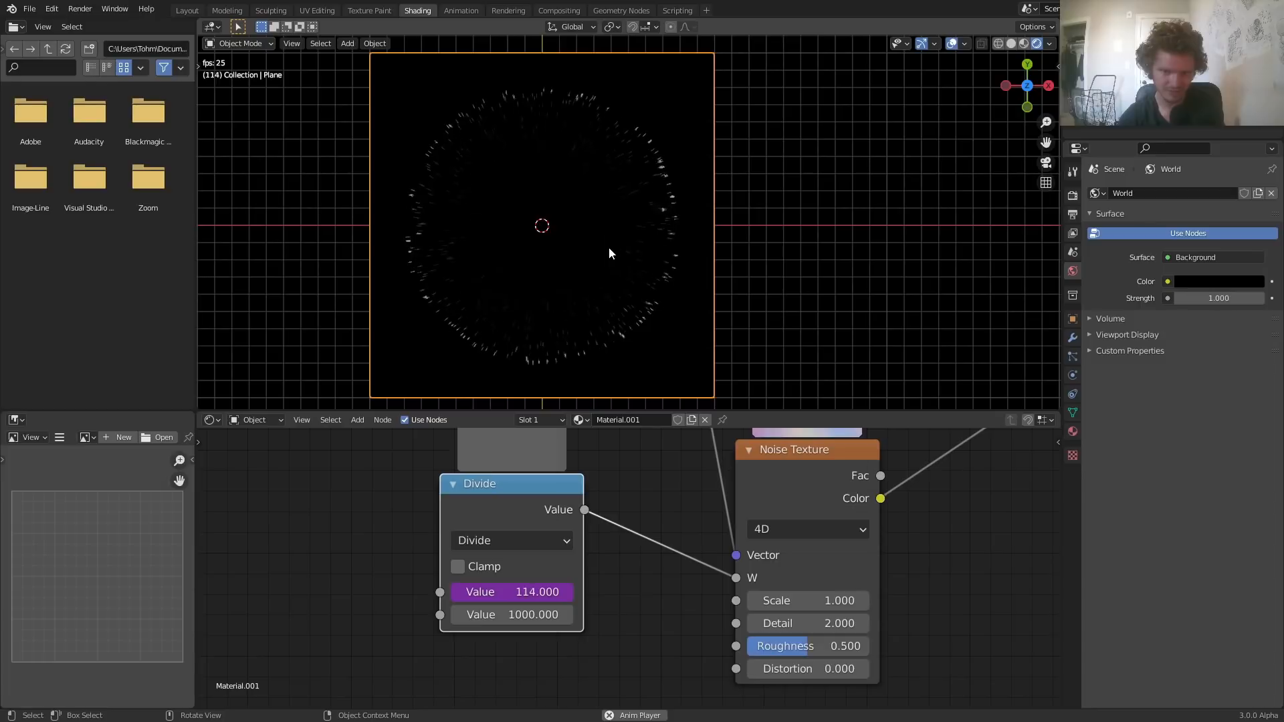
key(space)
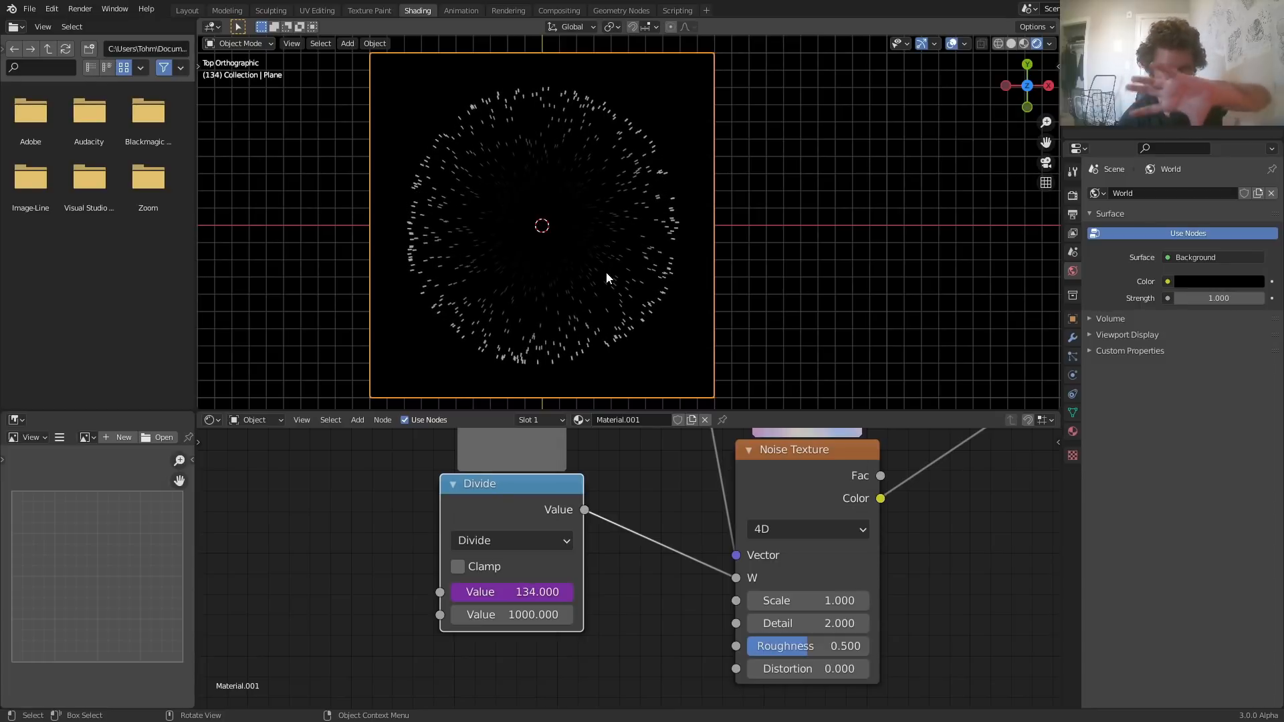
Move the Texture Coordinate node away from the noise nodes and briefly play the animation
scroll(570, 552, down, 5)
middle_drag(591, 492, 592, 515)
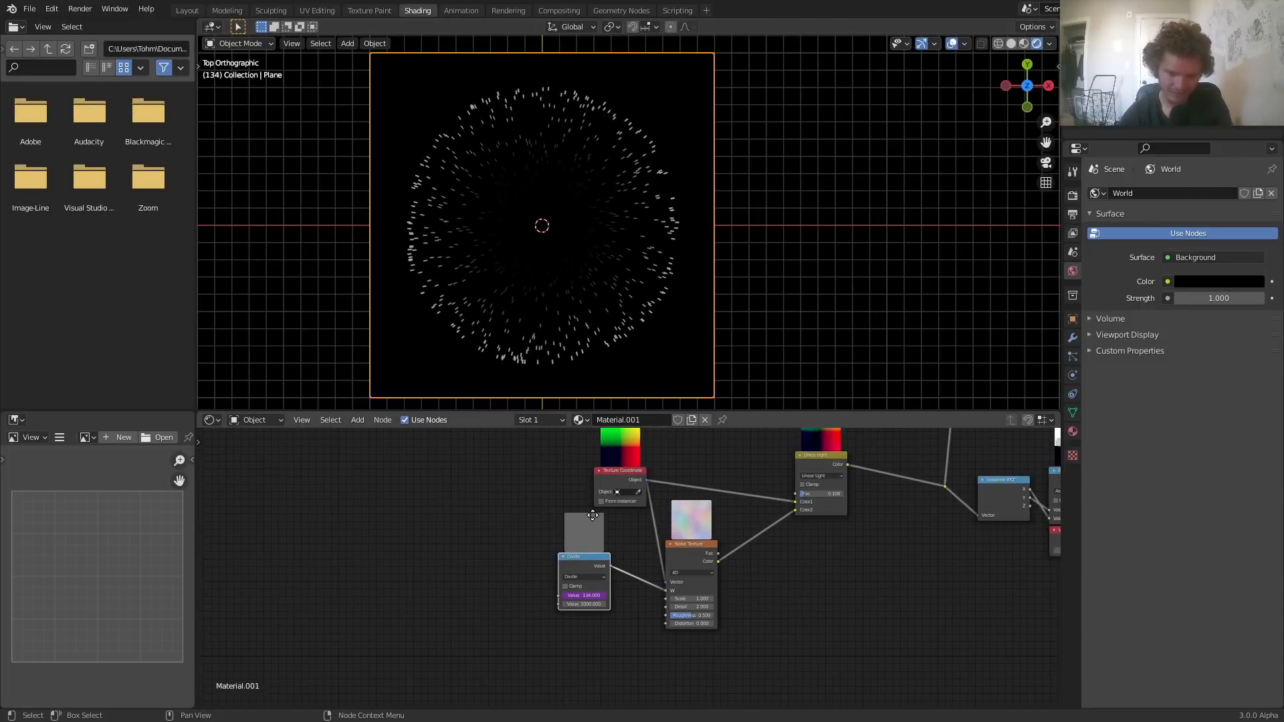
drag(624, 479, 456, 480)
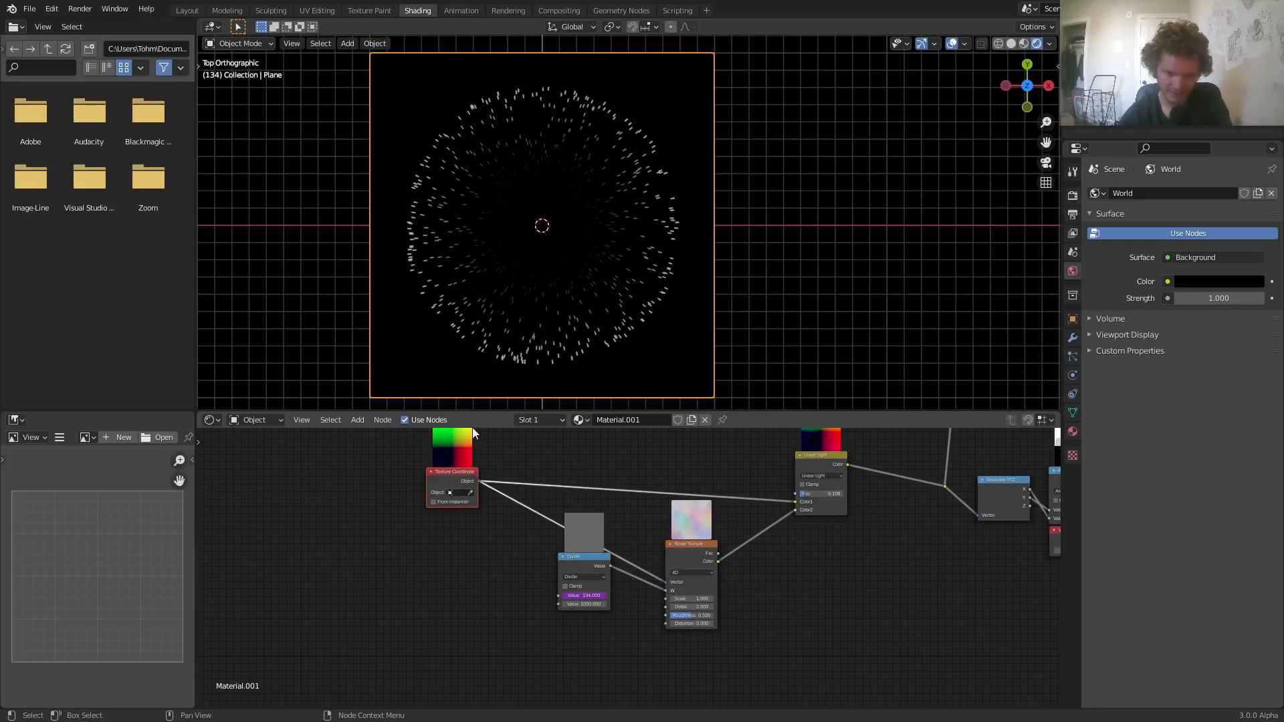
key(space)
scroll(584, 298, up, 1)
key(space)
Try 50 in the Value node that feeds To Max, play the animation, and undo the change
middle_drag(905, 589, 343, 570)
scroll(722, 550, up, 3)
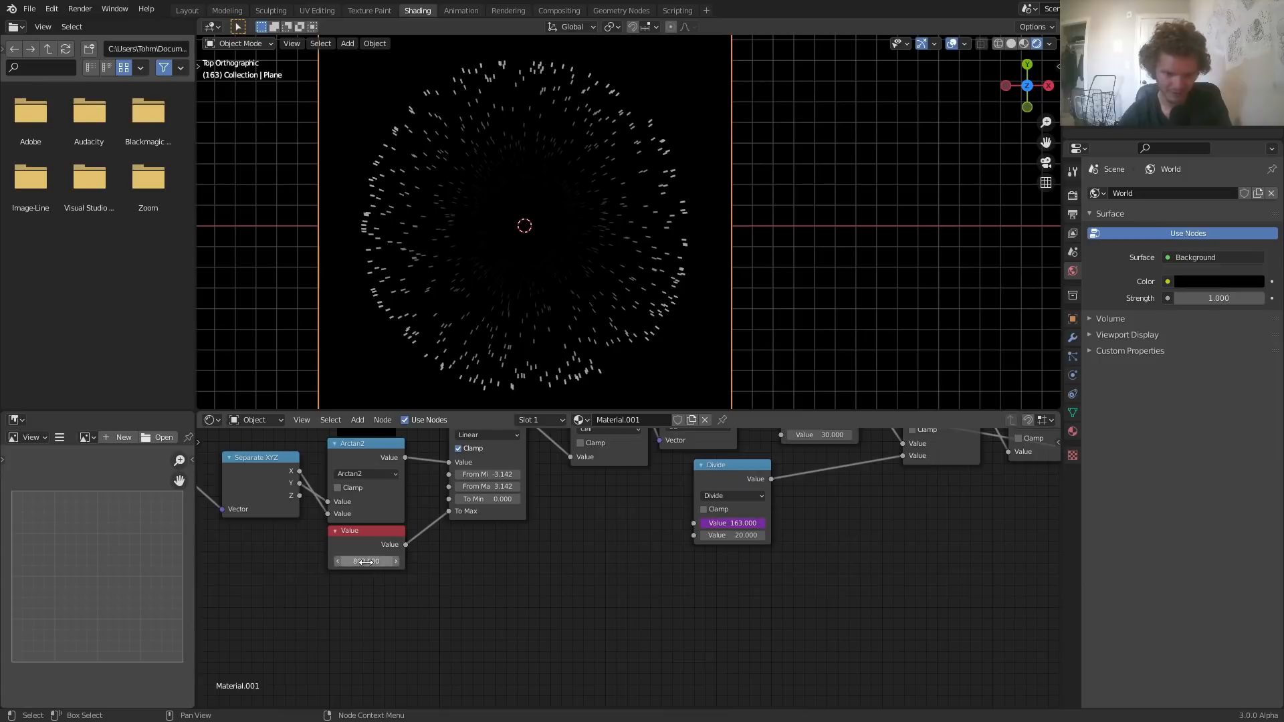
text(0)
key(Return)
key(space)
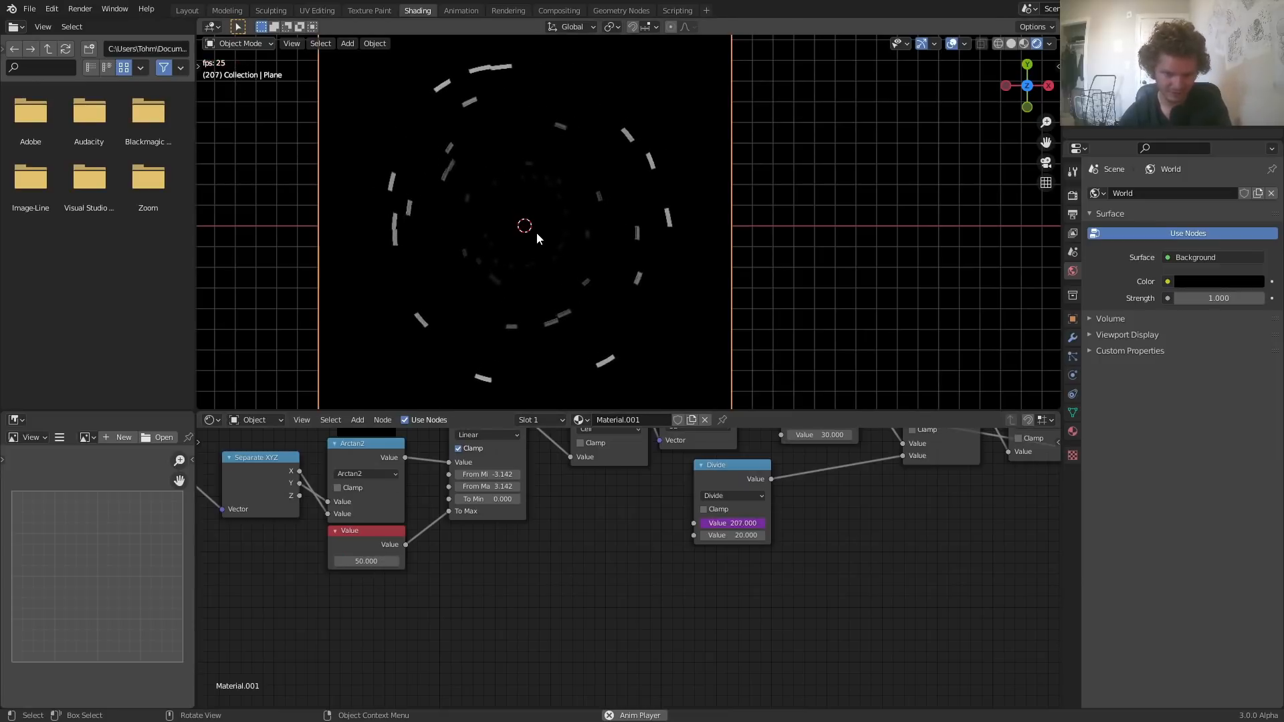
key(ctrl+z)
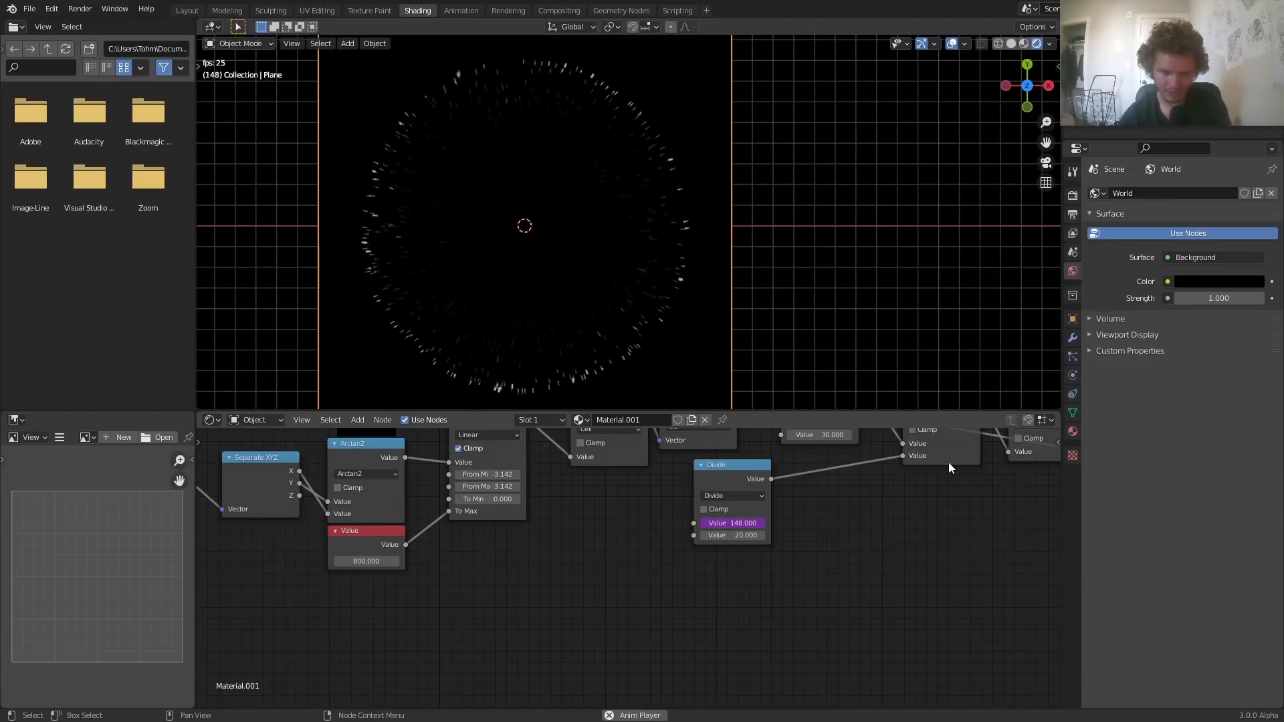
Move the Texture Coordinate node farther out and join its two links through a reroute point near the Noise Texture
middle_drag(349, 568, 873, 589)
middle_drag(412, 553, 628, 583)
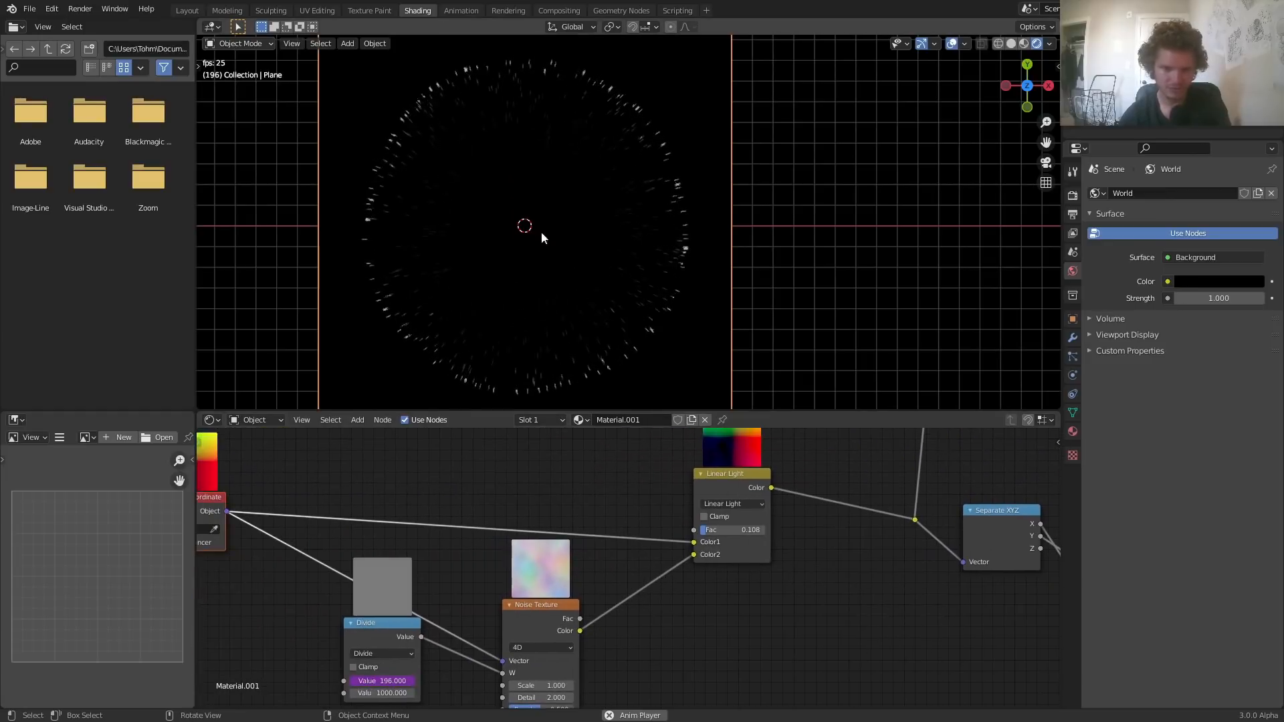
middle_drag(201, 515, 431, 523)
drag(419, 523, 312, 479)
shift+right_drag(516, 588, 553, 438)
key(g)
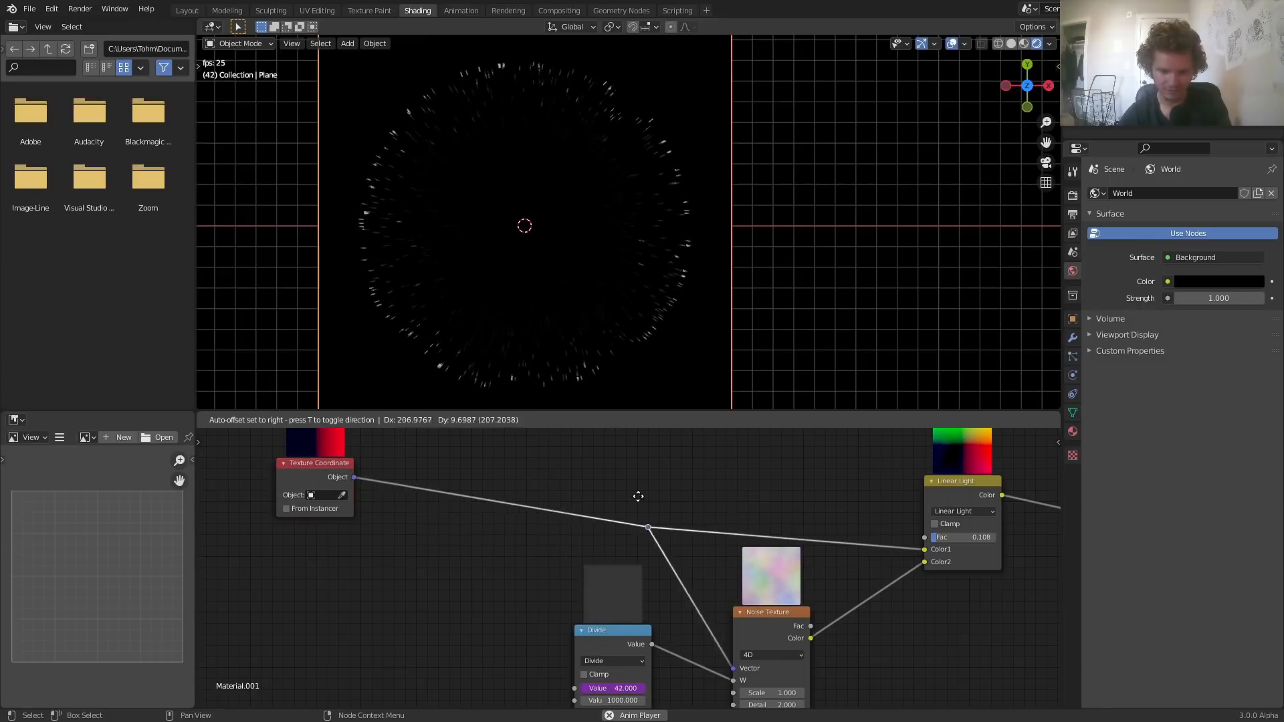
click(726, 482)
Move the frame-driven Divide node close beside the Noise Texture
scroll(509, 503, down, 2)
middle_drag(699, 546, 581, 524)
drag(432, 677, 511, 607)
key(g)
click(555, 604)
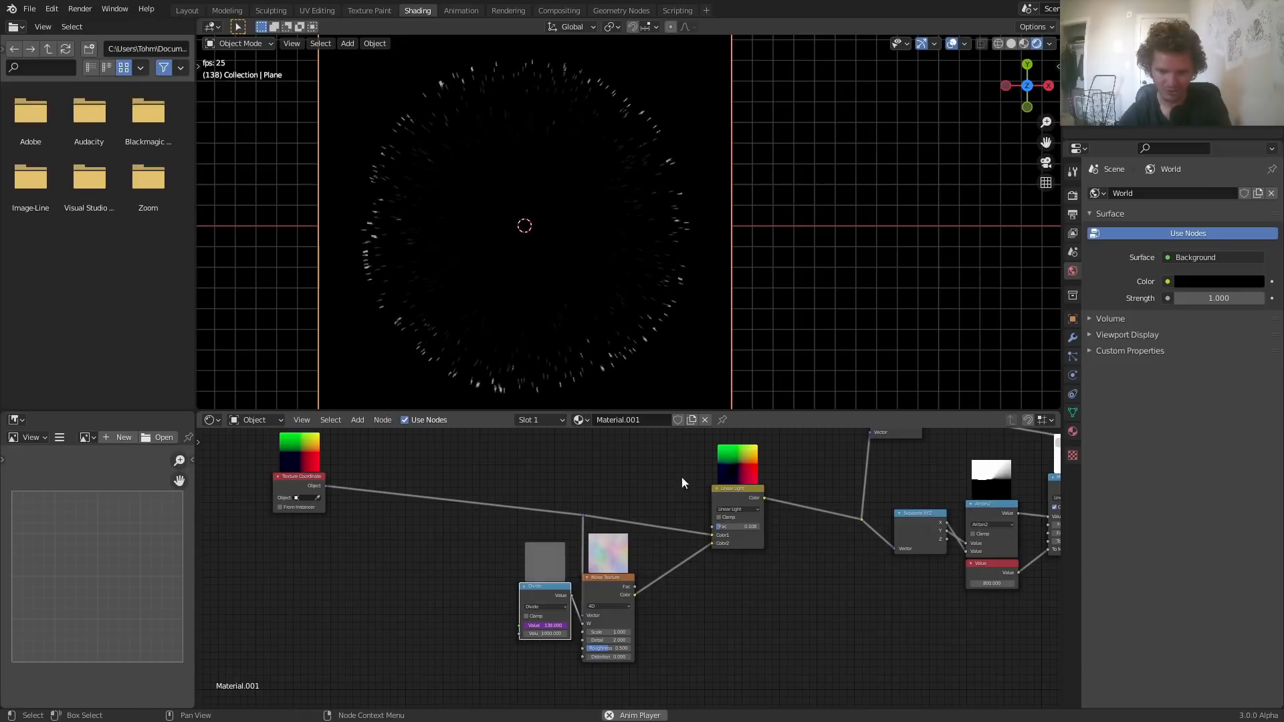
Pause the animation and save the file
scroll(679, 563, up, 5)
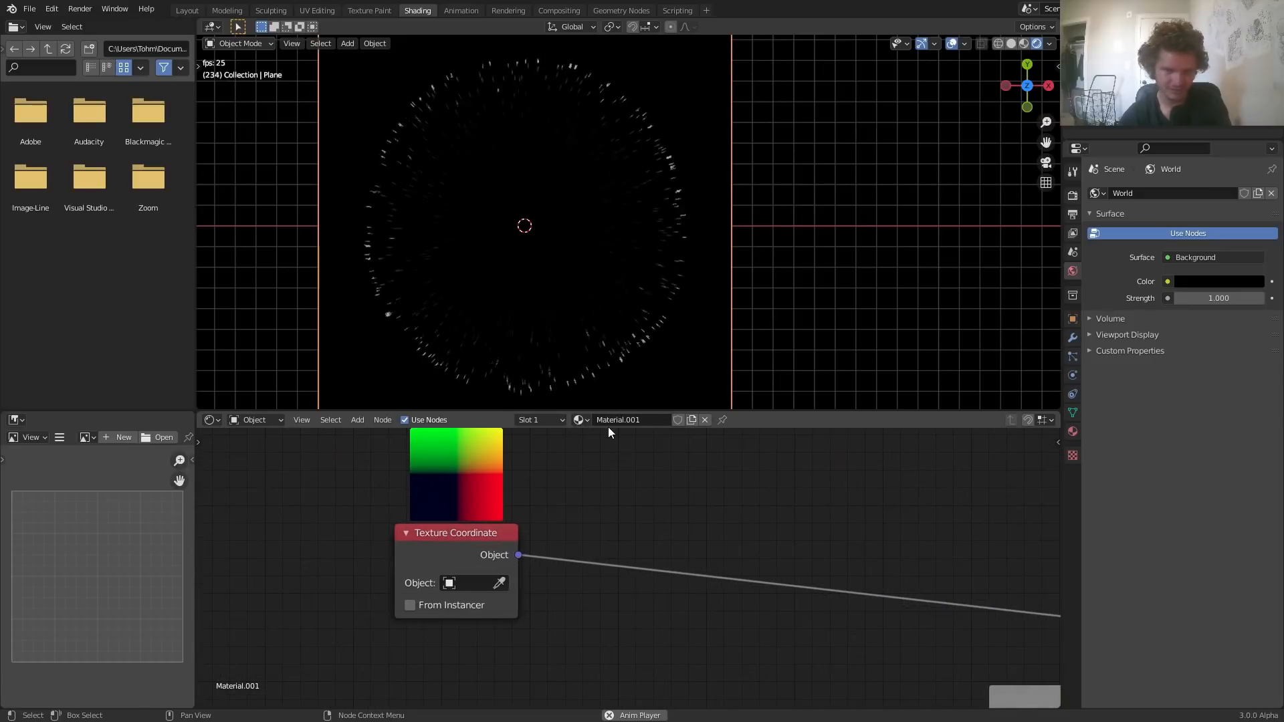
key(space)
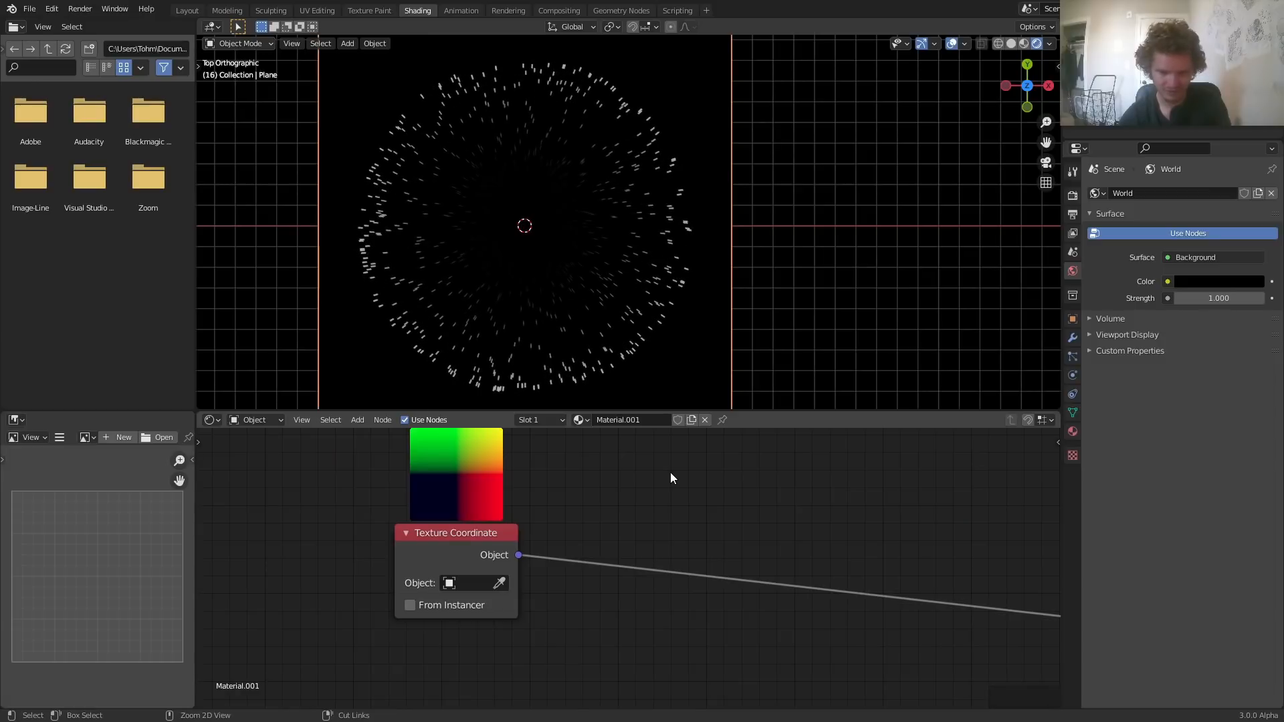
key(ctrl+s)
Insert a Vector Rotate node into the link between the Texture Coordinate node and the reroute point
key(shift+a)
text(r)
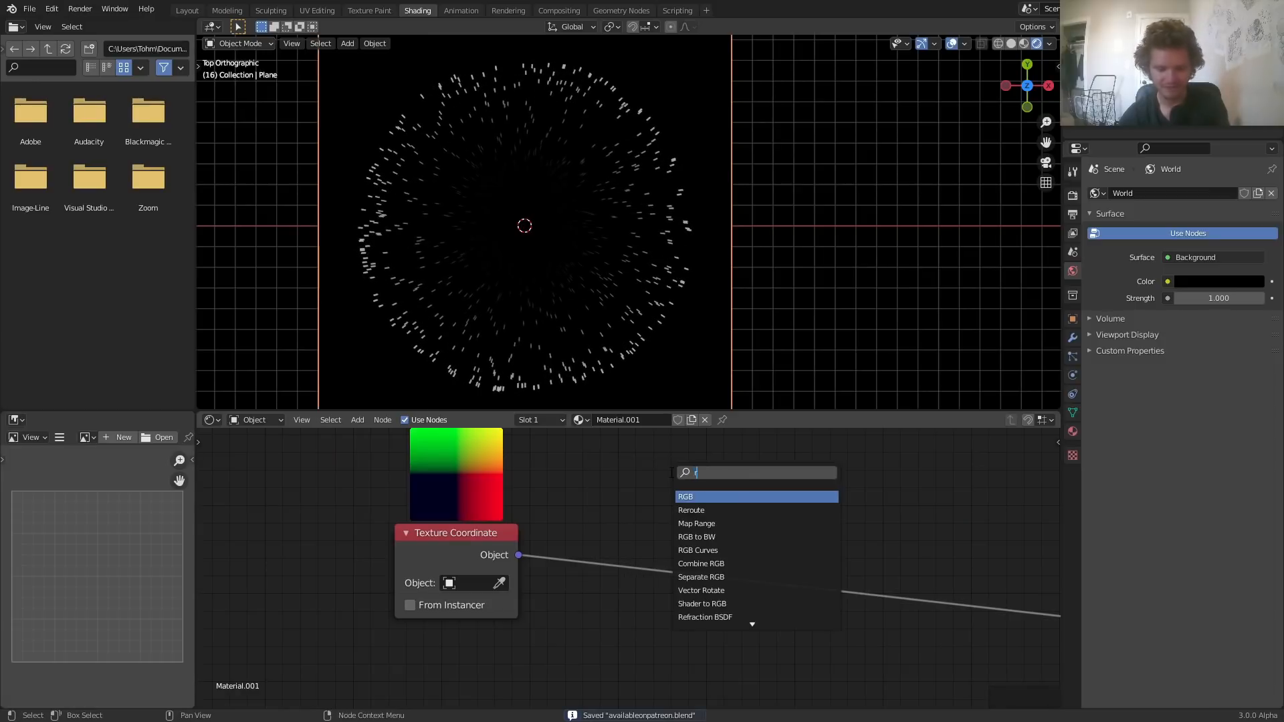
text(otat)
click(702, 496)
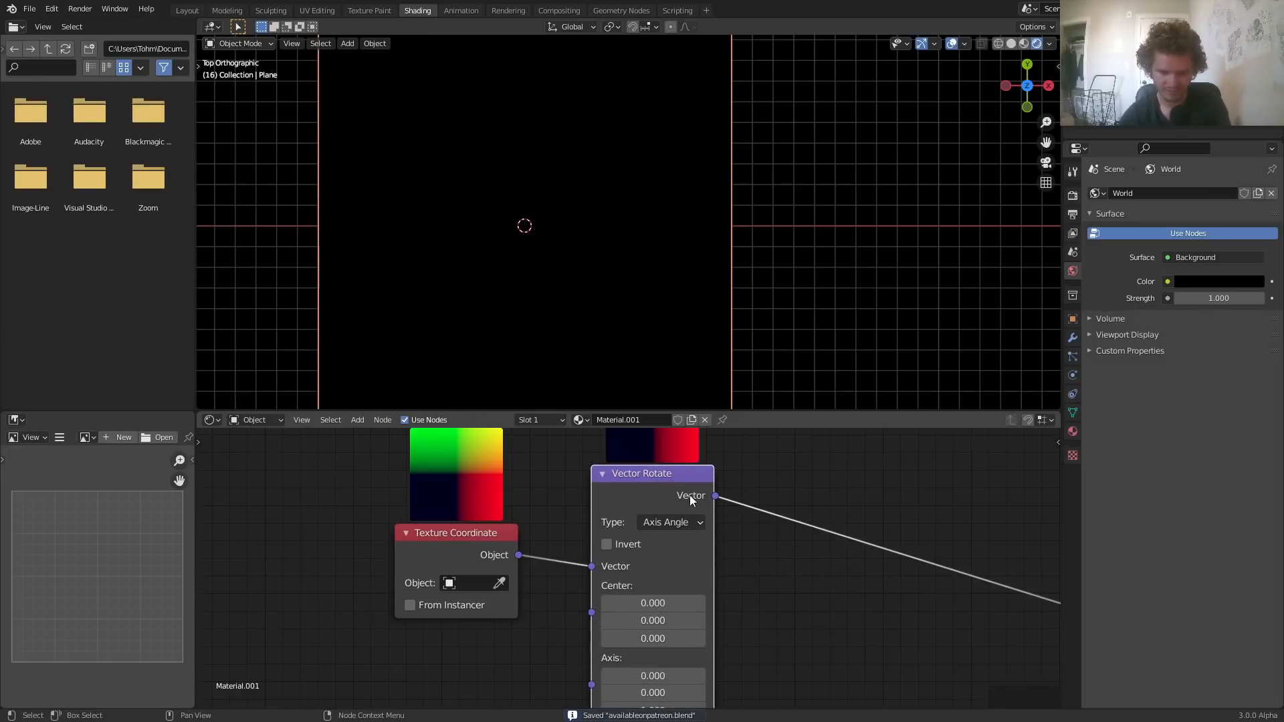
click(689, 484)
Try different Vector Rotate Angle values, including -104°, and undo each change
scroll(685, 488, down, 2)
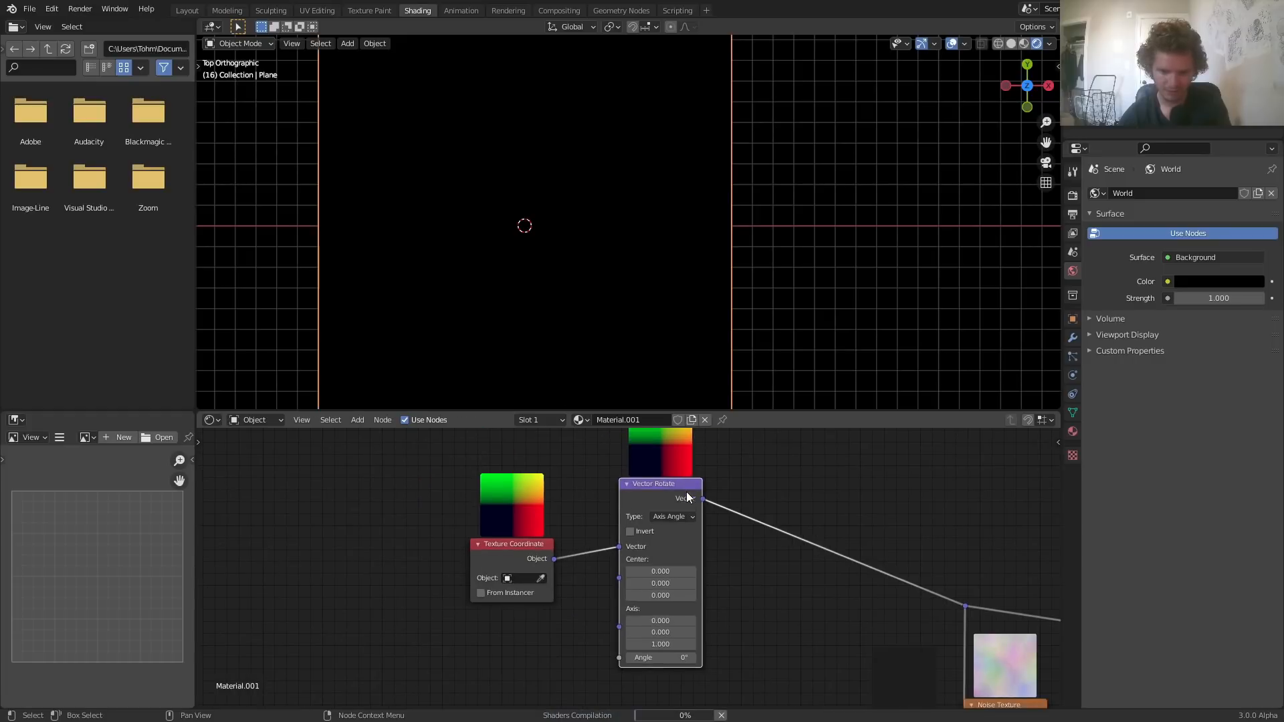
mouse_move(662, 657)
mouse_down()
mouse_move(698, 657)
mouse_move(562, 657)
mouse_move(642, 657)
mouse_up()
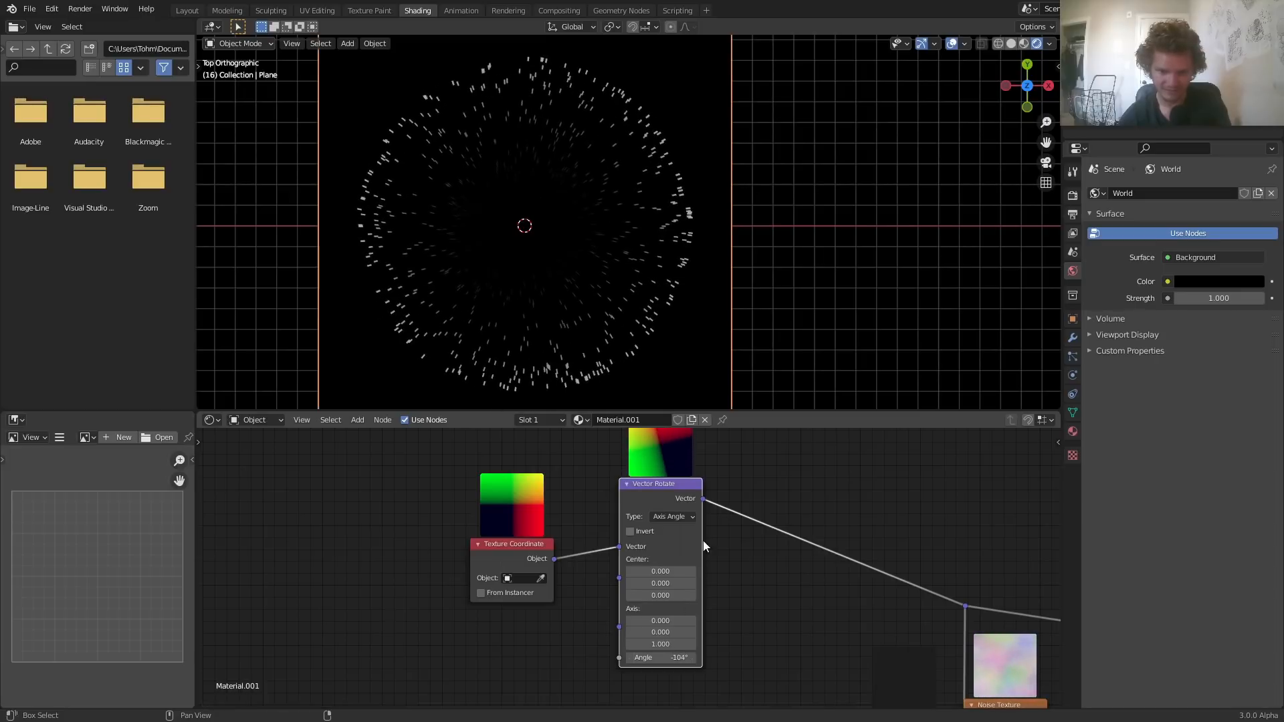
middle_drag(704, 540, 677, 592)
key(ctrl+z)
middle_drag(626, 674, 621, 659)
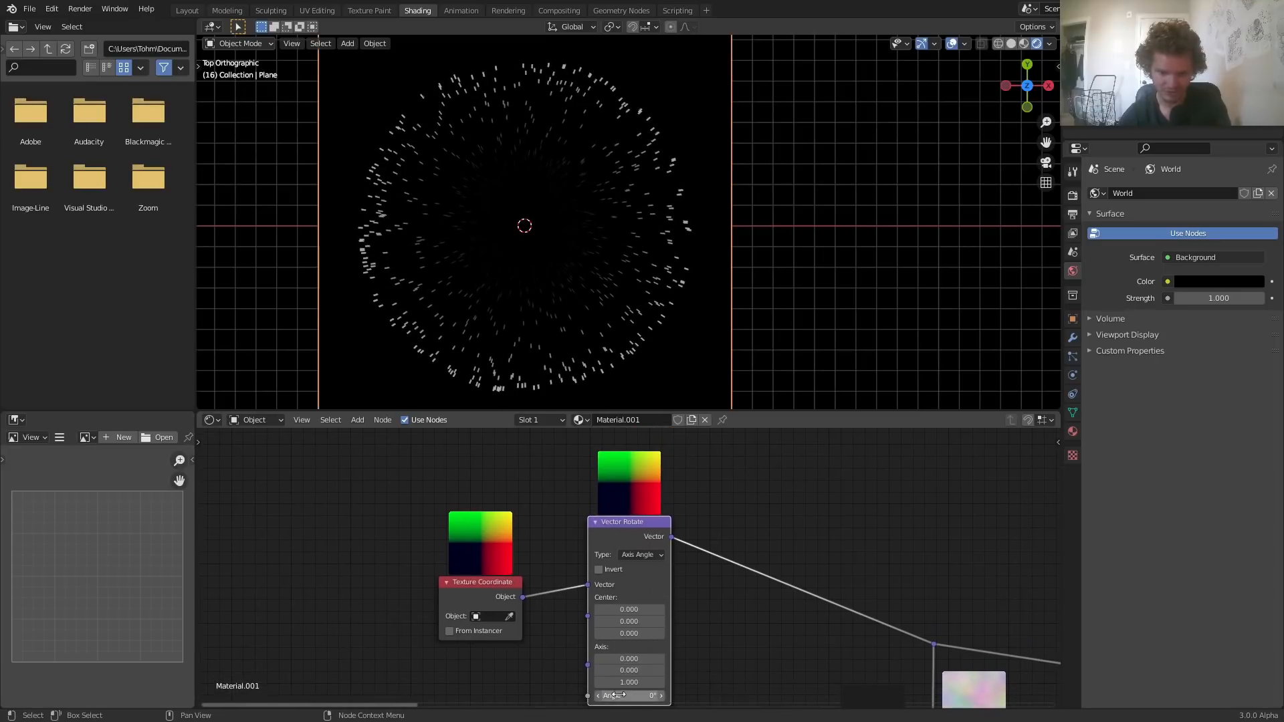
drag(619, 695, 652, 695)
key(ctrl+z)
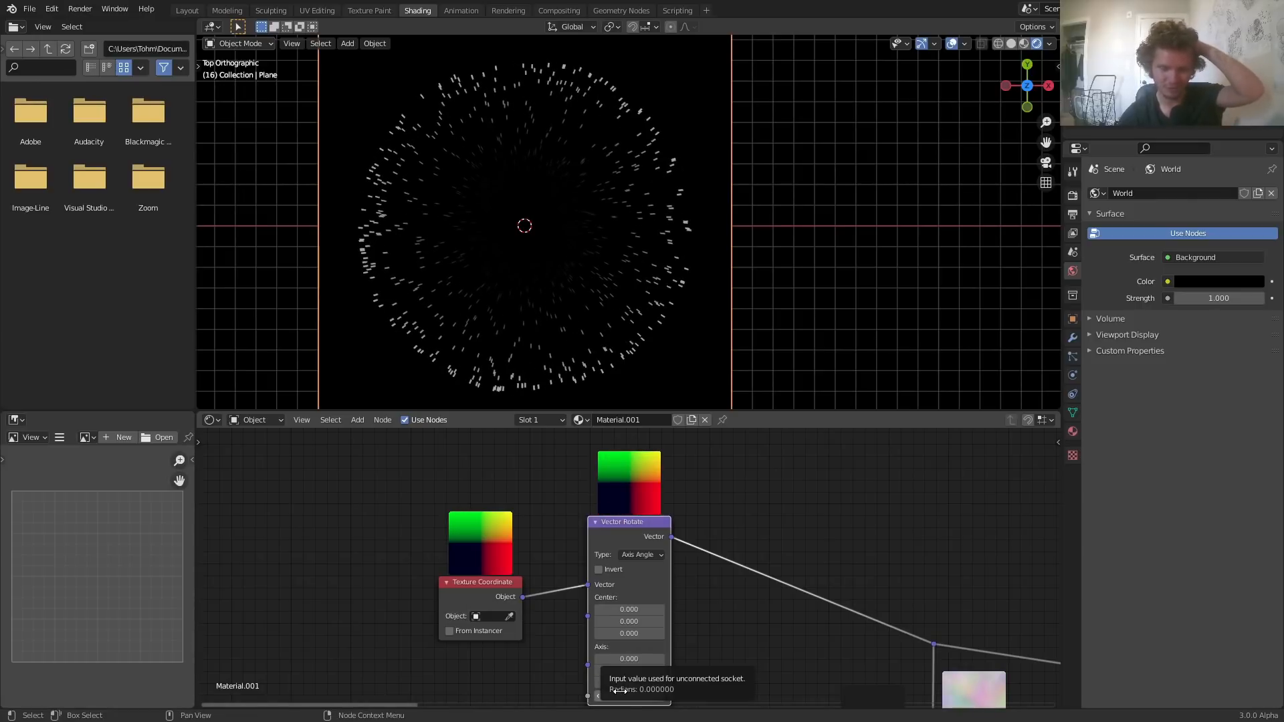
mouse_move(616, 692)
mouse_down()
mouse_move(638, 694)
mouse_move(609, 695)
mouse_up()
key(ctrl+z)
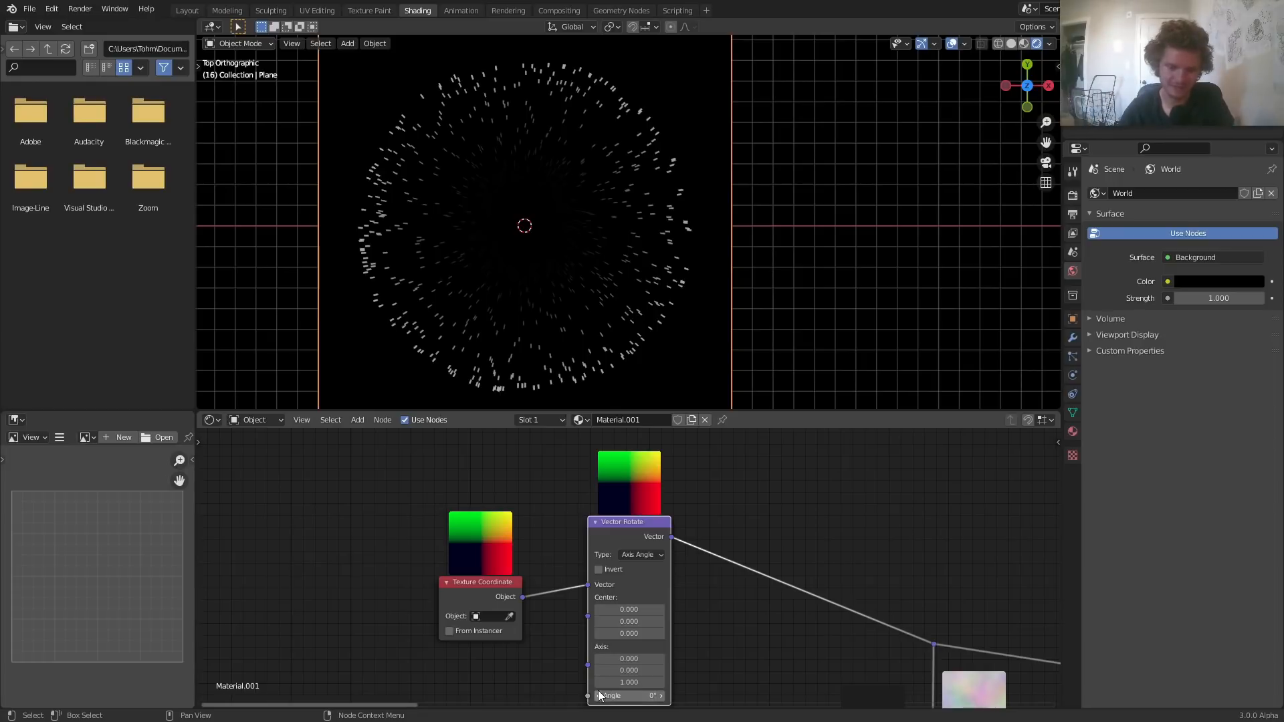
Move the Texture Coordinate node away from Vector Rotate to make room between them
drag(369, 644, 491, 571)
key(g)
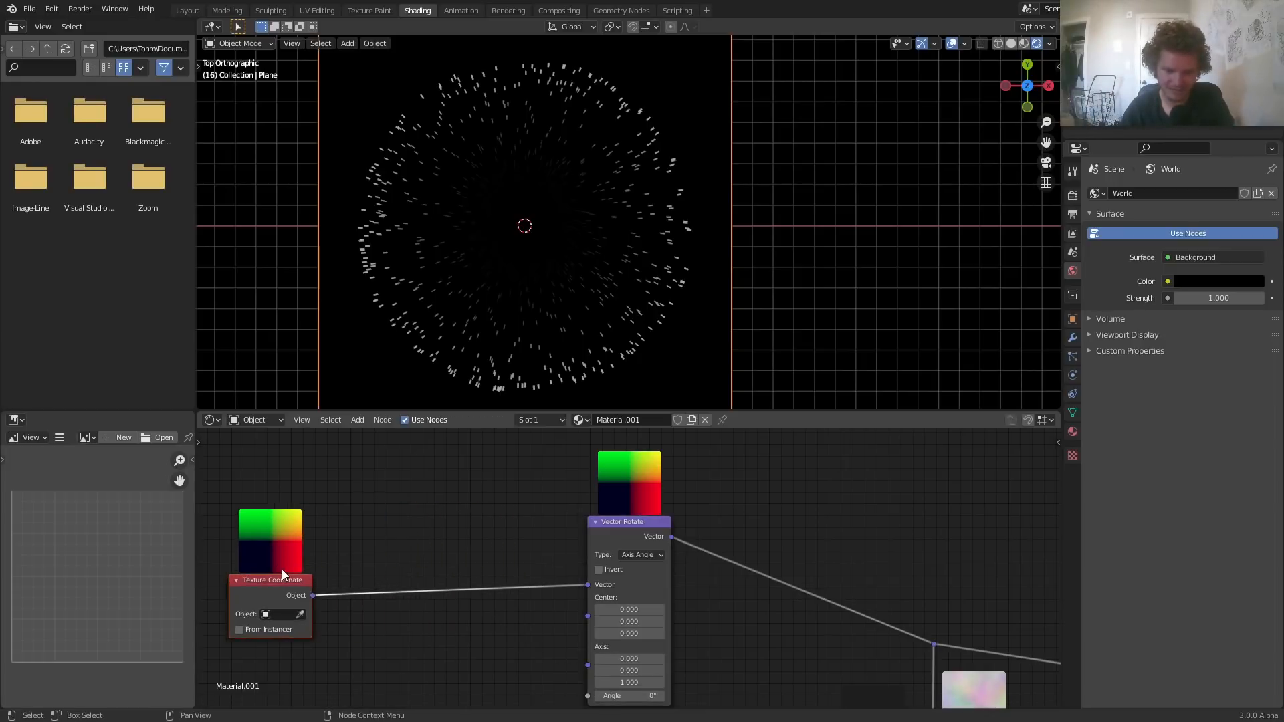
click(282, 568)
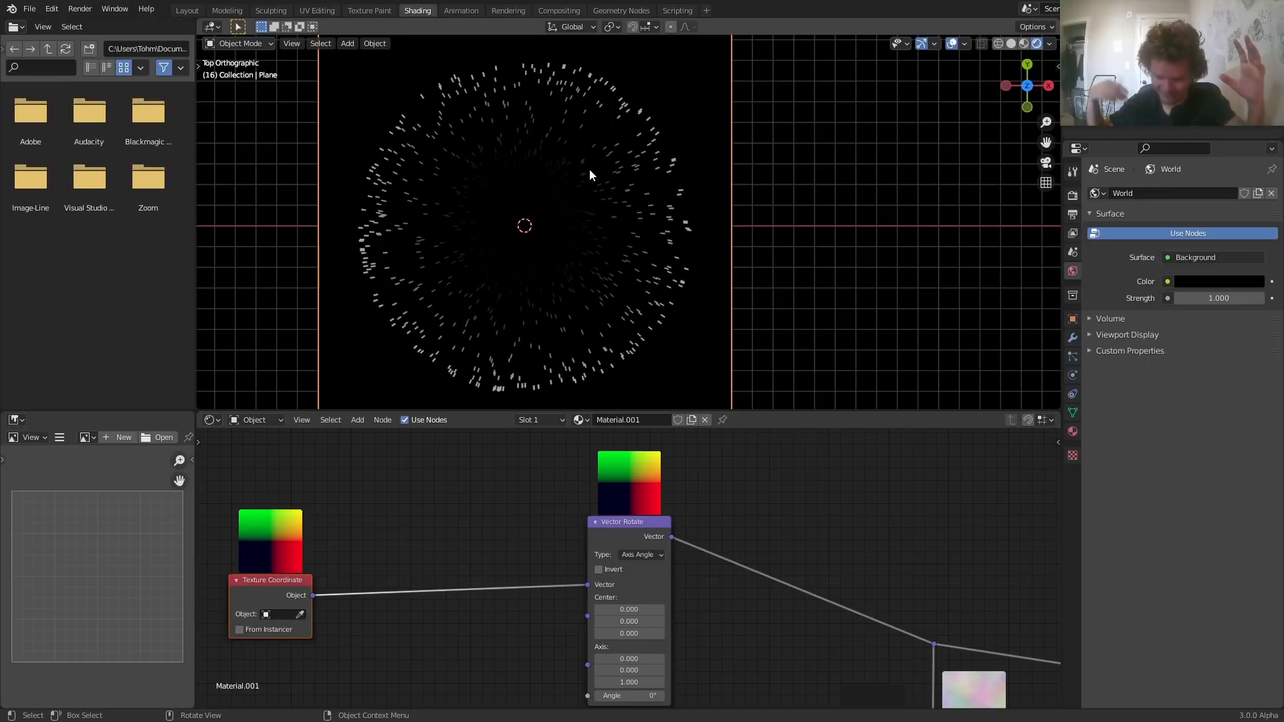
Add a Vector Math node, connect the Texture Coordinate's Object output to it, and set its operation to Length
scroll(830, 561, down, 3)
middle_drag(830, 561, 640, 577)
scroll(648, 540, up, 2)
middle_drag(733, 484, 676, 548)
key(shift+a)
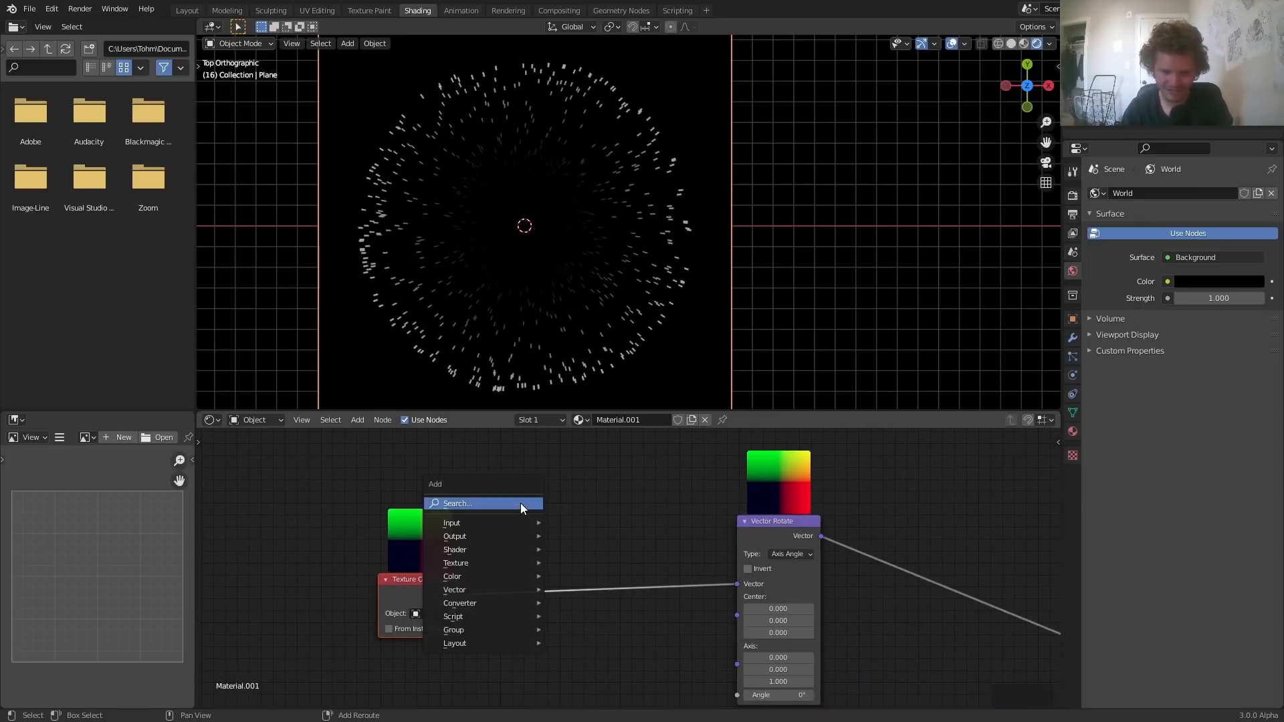
text(vec)
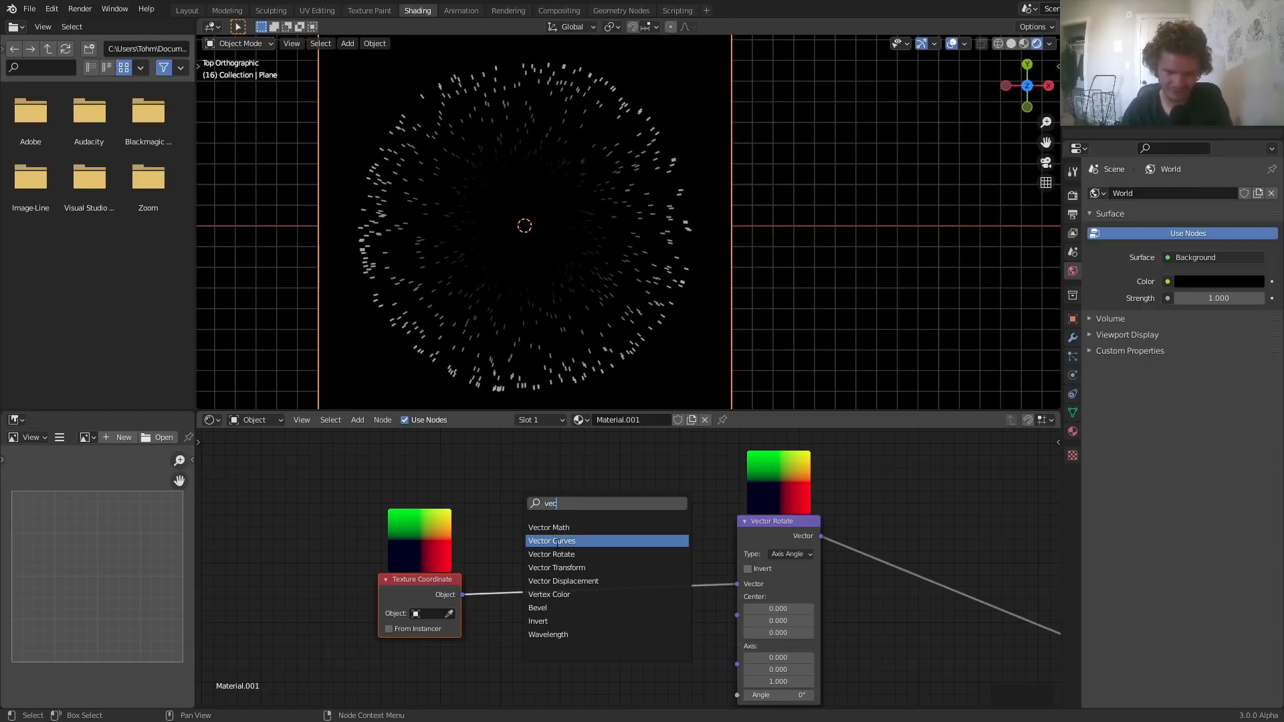
click(556, 527)
drag(449, 592, 485, 496)
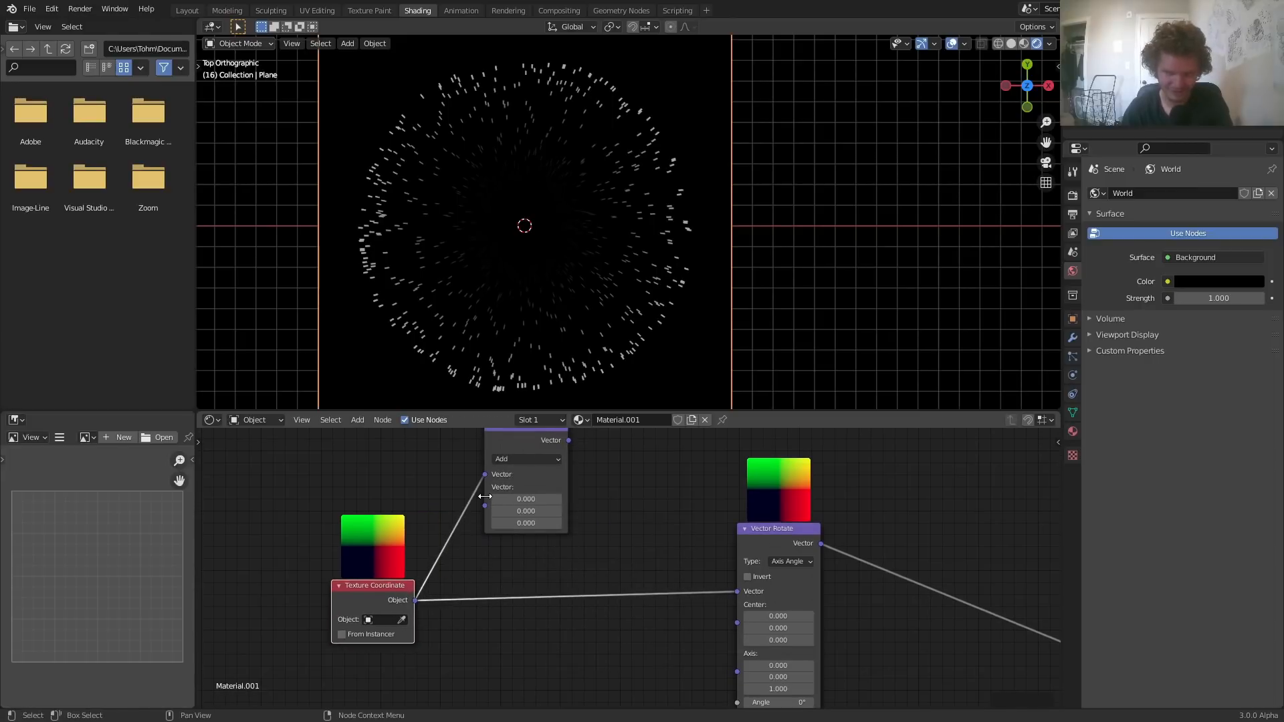
click(502, 476)
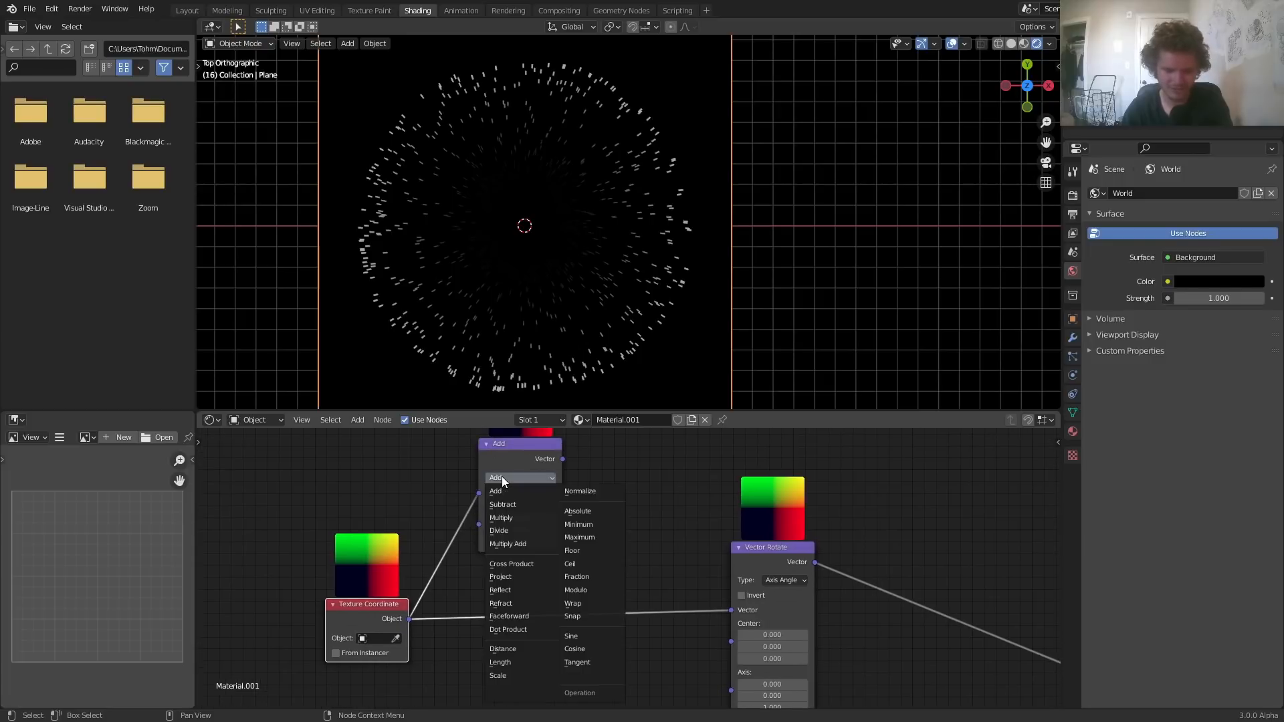
key(l)
Examine the gradient preview of the existing Length node after the Linear Light node
middle_drag(684, 529, 475, 513)
scroll(474, 514, down, 7)
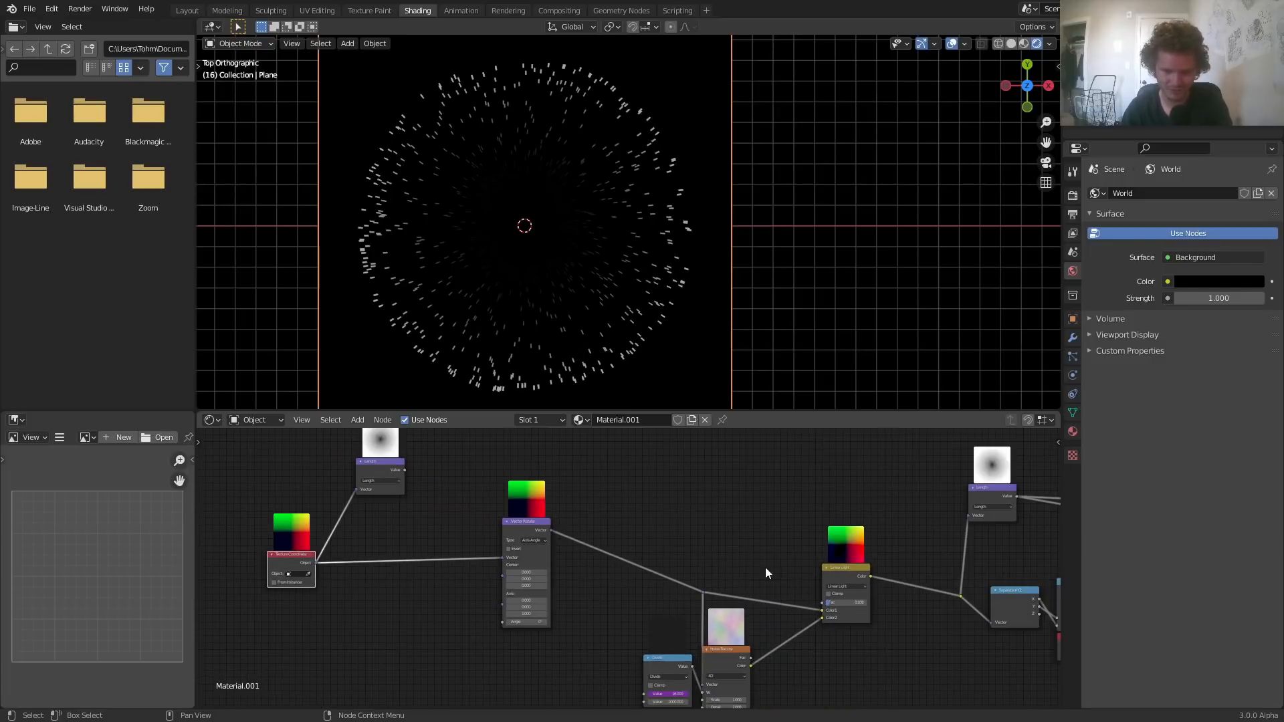
middle_drag(936, 583, 530, 639)
scroll(604, 548, up, 8)
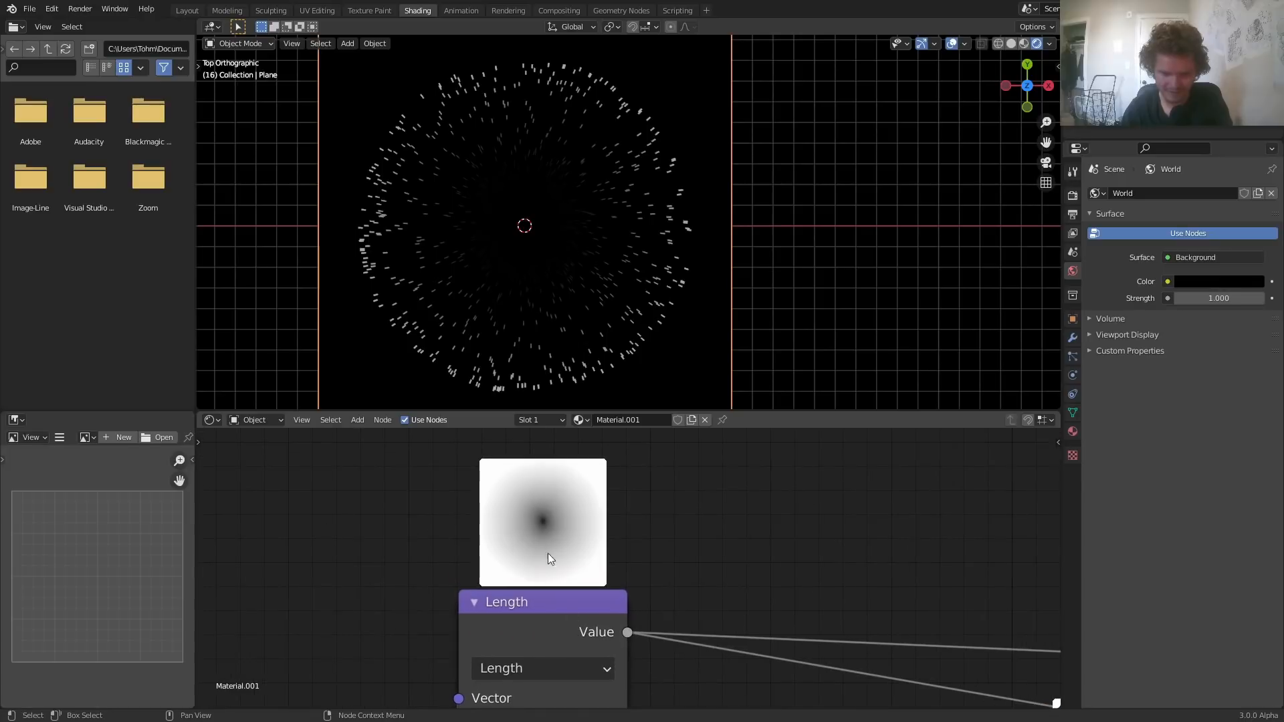
scroll(545, 578, down, 12)
middle_drag(375, 600, 635, 573)
middle_drag(327, 599, 535, 579)
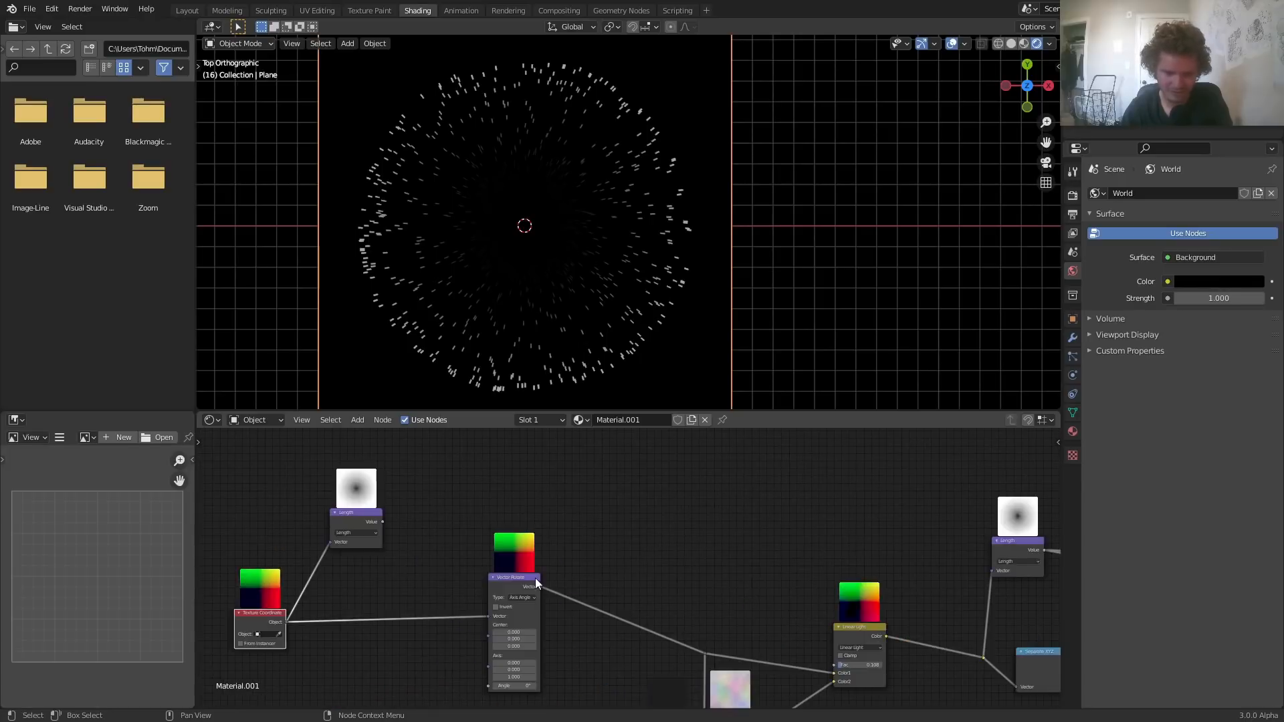
Connect the new Length node's Value output to Vector Rotate's Angle input and preview the twisting animation
middle_drag(424, 565, 578, 539)
scroll(578, 539, up, 4)
middle_drag(540, 488, 507, 494)
scroll(522, 521, down, 1)
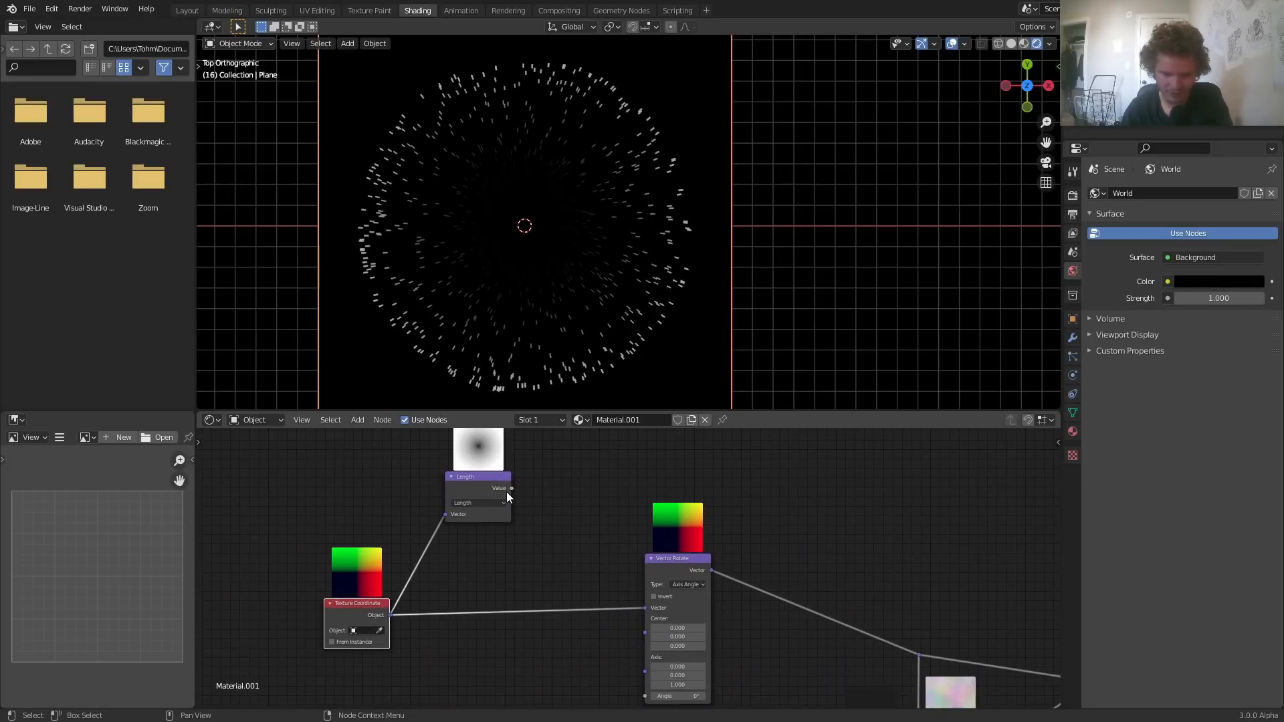
drag(603, 637, 645, 695)
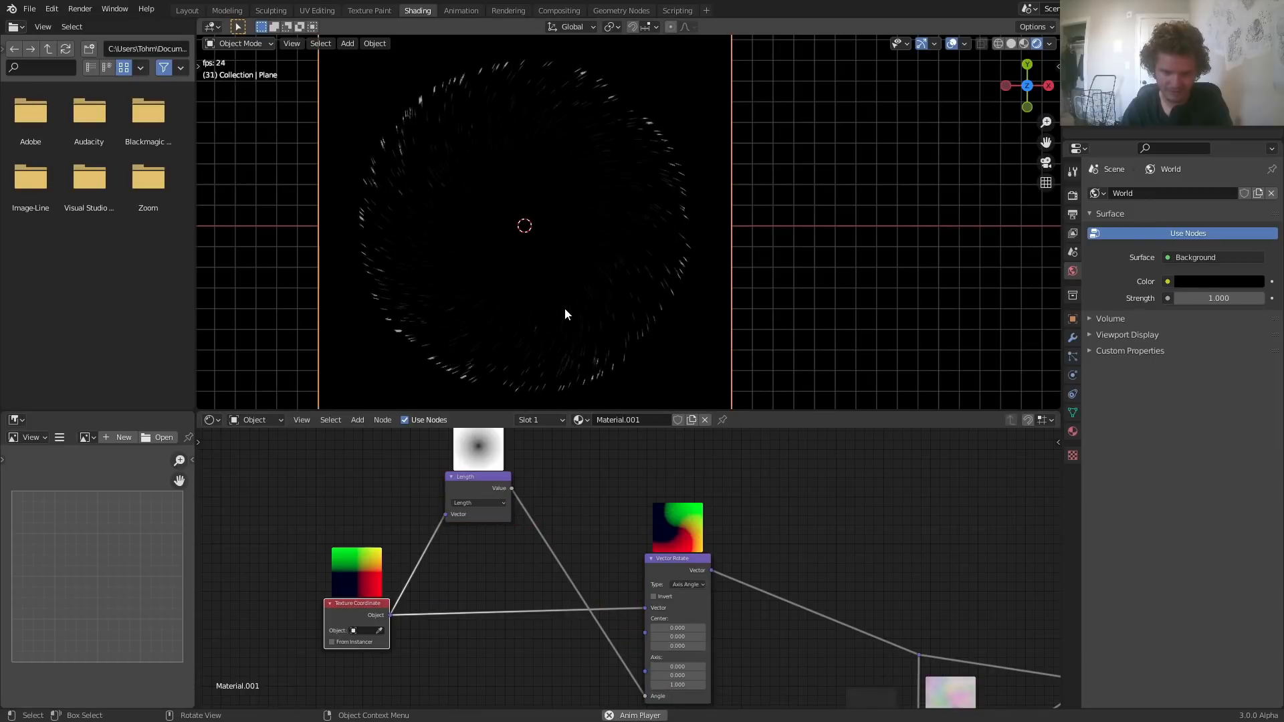
scroll(687, 565, up, 4)
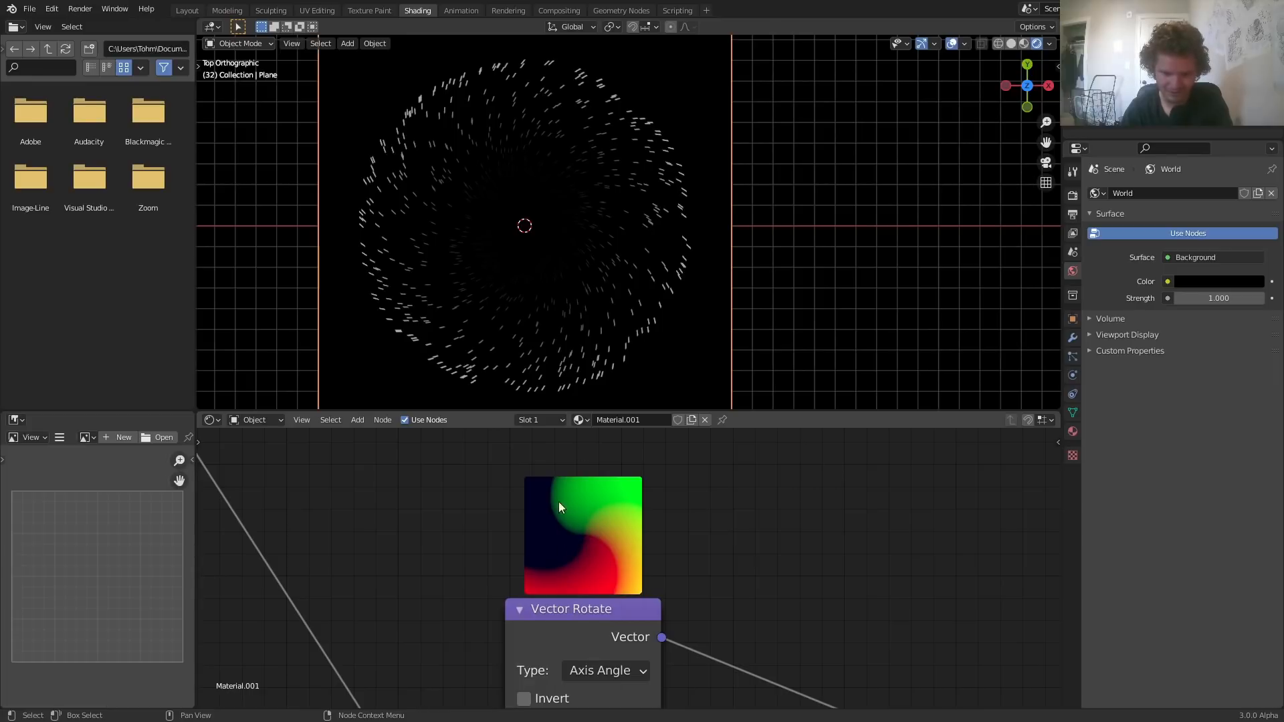
Insert a Math node between the Length node and Vector Rotate's Angle, and set its operation to Multiply
scroll(558, 501, down, 4)
middle_drag(440, 588, 669, 585)
key(shift+a)
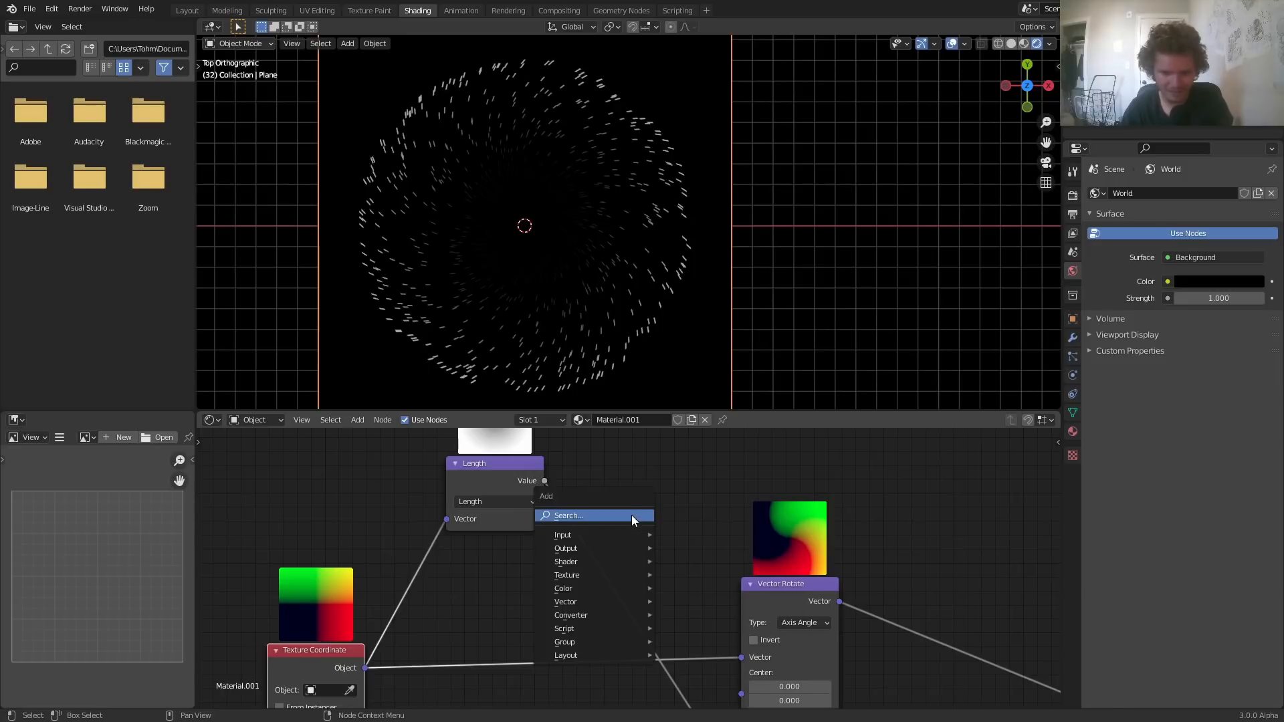
click(631, 514)
text(math)
key(Return)
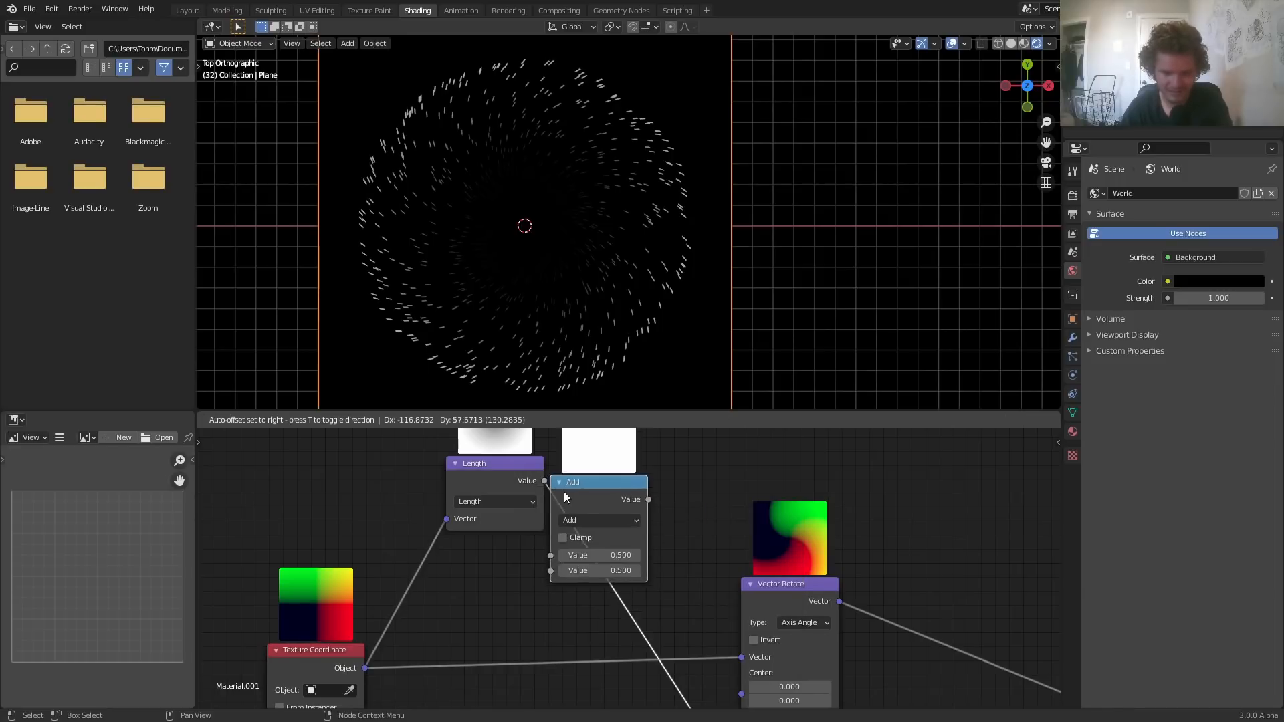
click(615, 522)
click(619, 523)
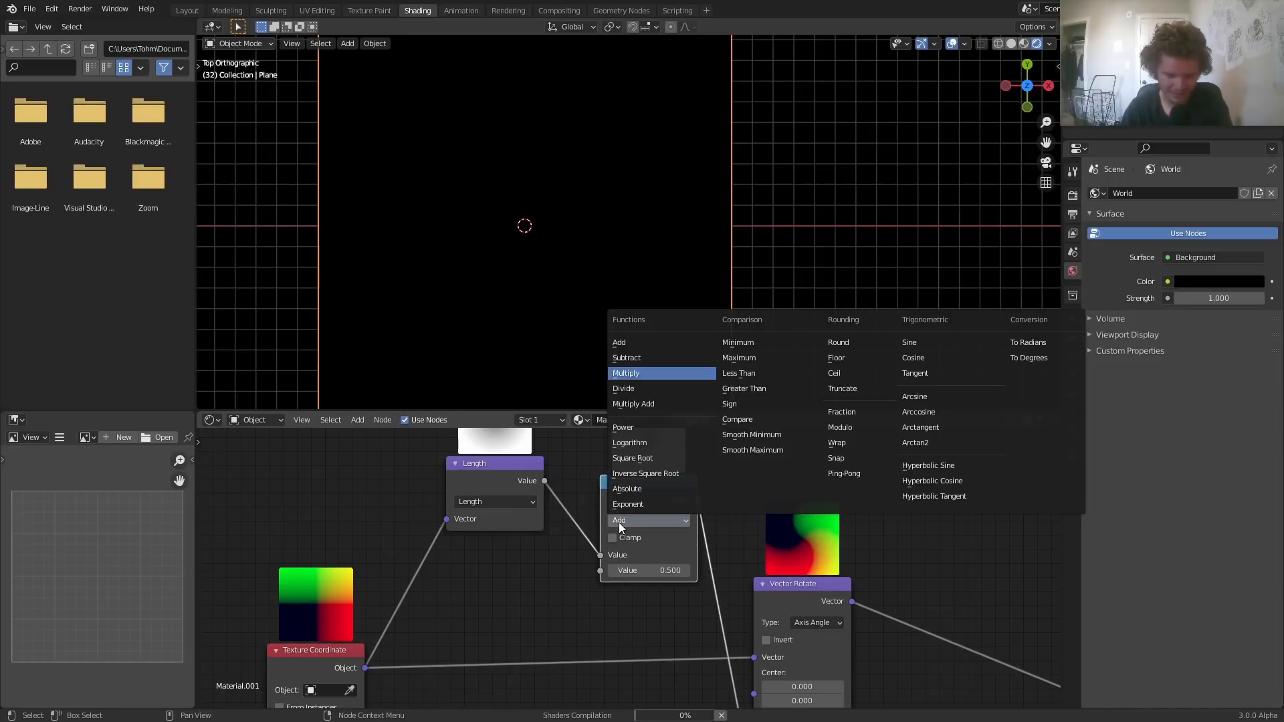
key(Return)
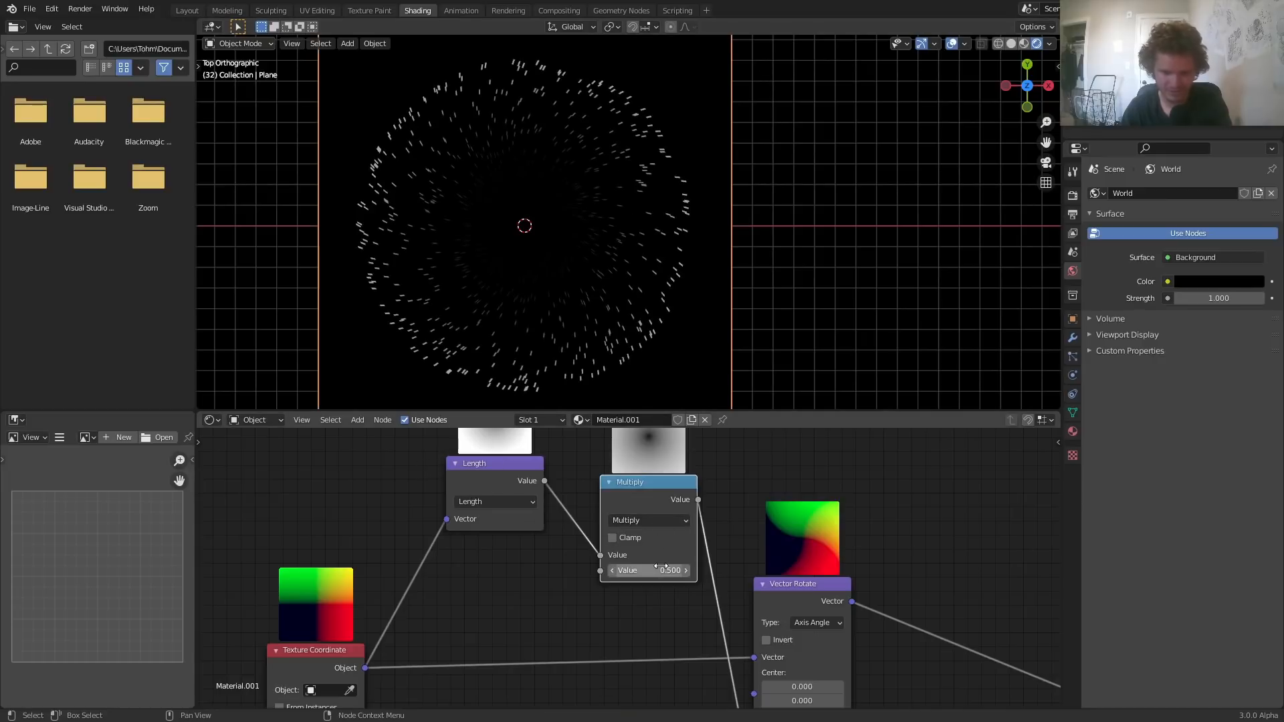
Set the Multiply node's value to 3.900, preview the swirl animation, then try a lower multiplier and undo it
key(Return)
drag(639, 566, 708, 567)
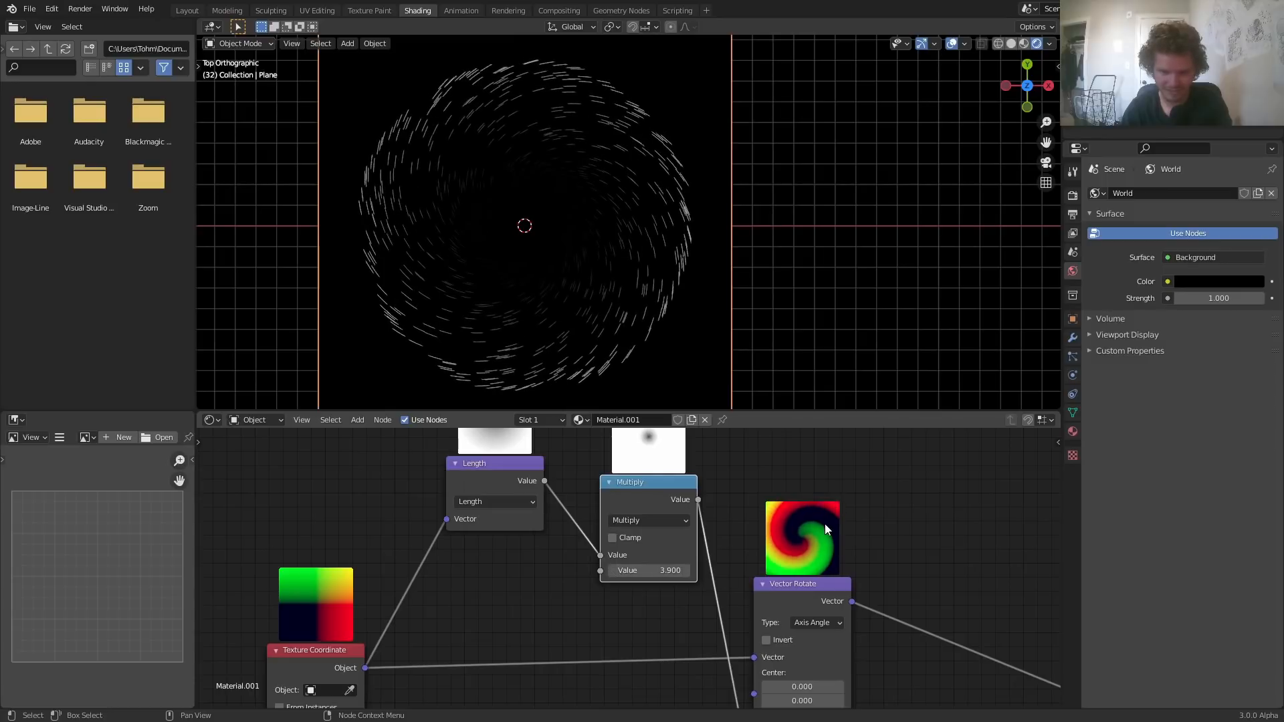
key(space)
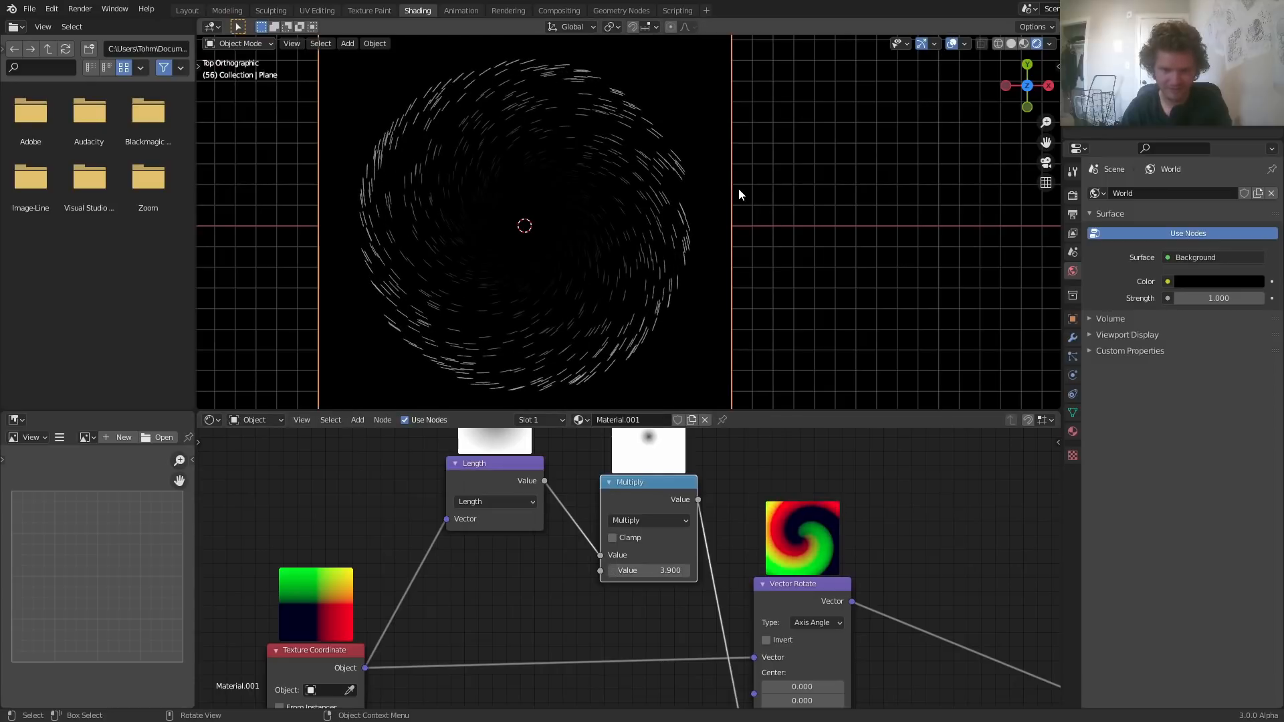
key(space)
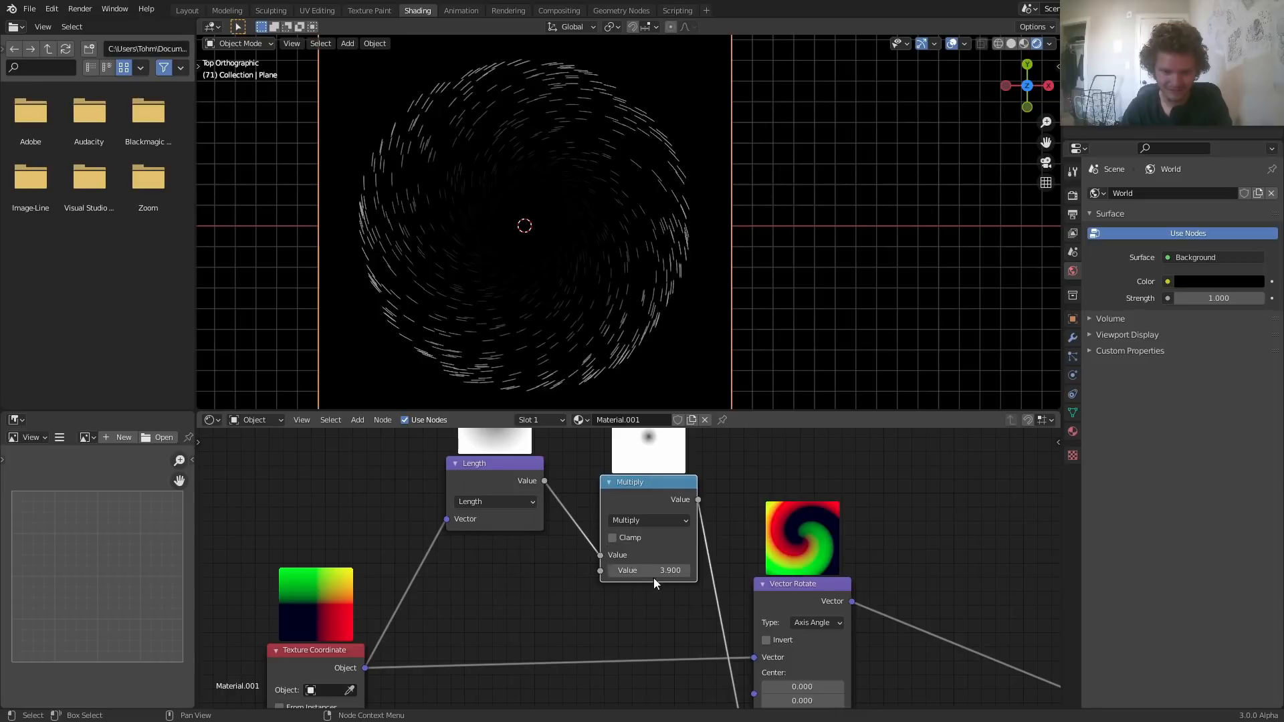
drag(655, 573, 388, 573)
key(ctrl+z)
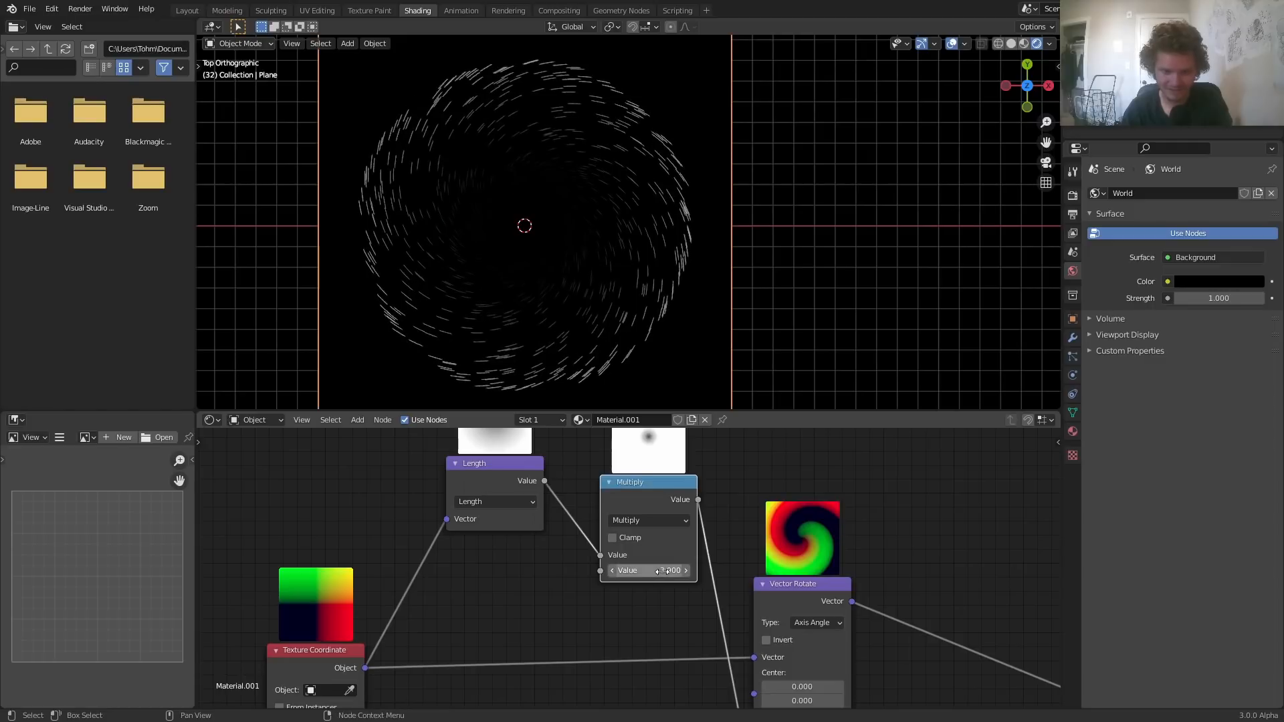
Duplicate the Multiply node between Length and Multiply, change the copy to Power with exponent 2, and compare the swirl with it muted
click(644, 494)
scroll(644, 494, up, 1)
key(shift+d)
click(559, 532)
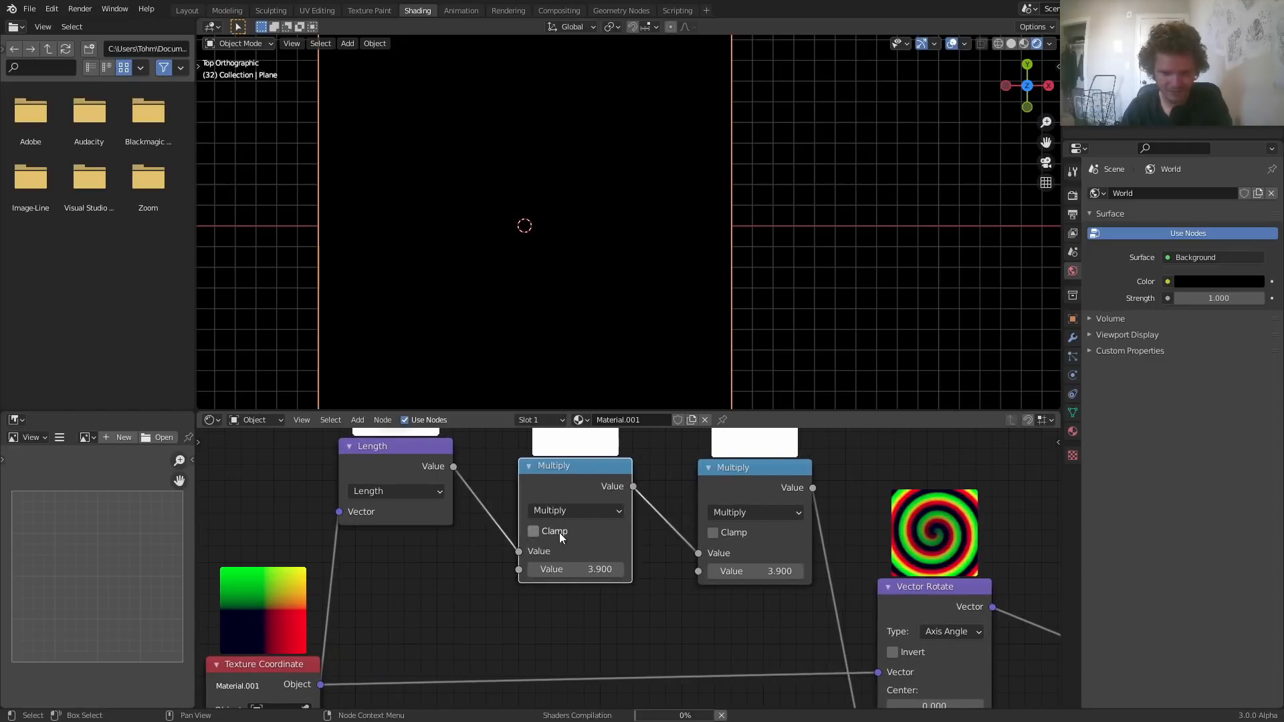
click(577, 512)
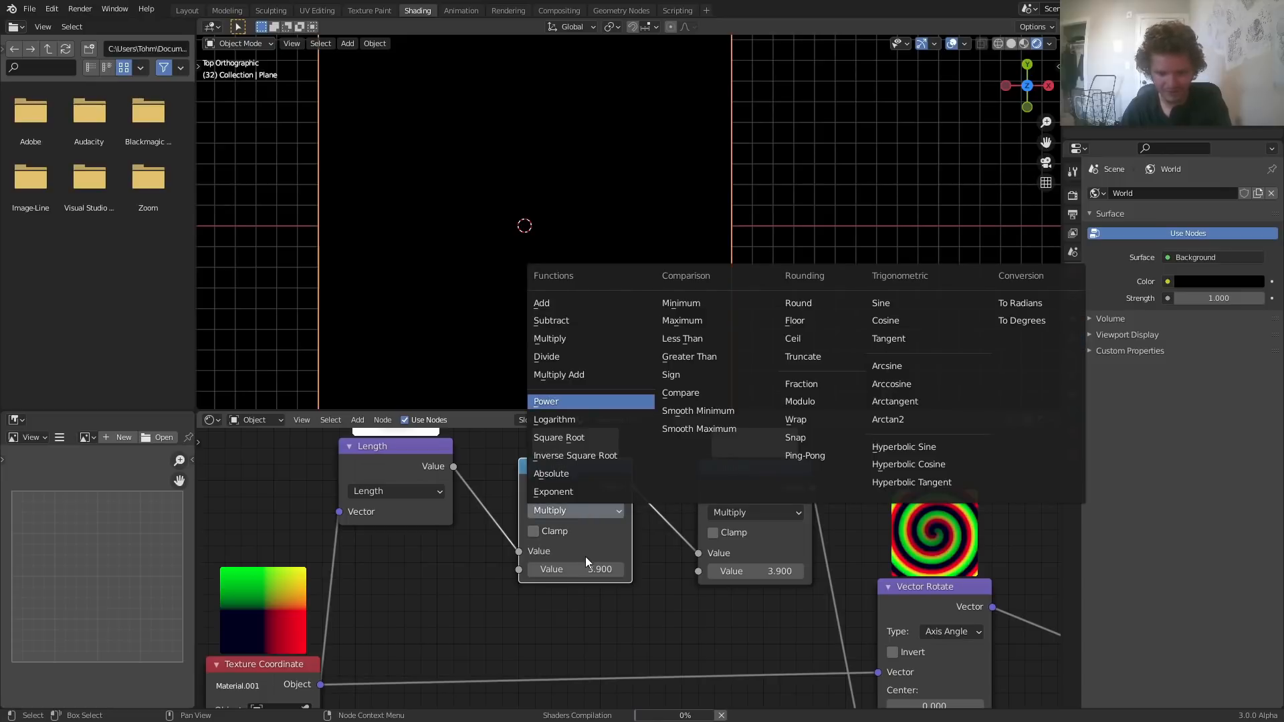
click(583, 398)
click(584, 568)
text(2)
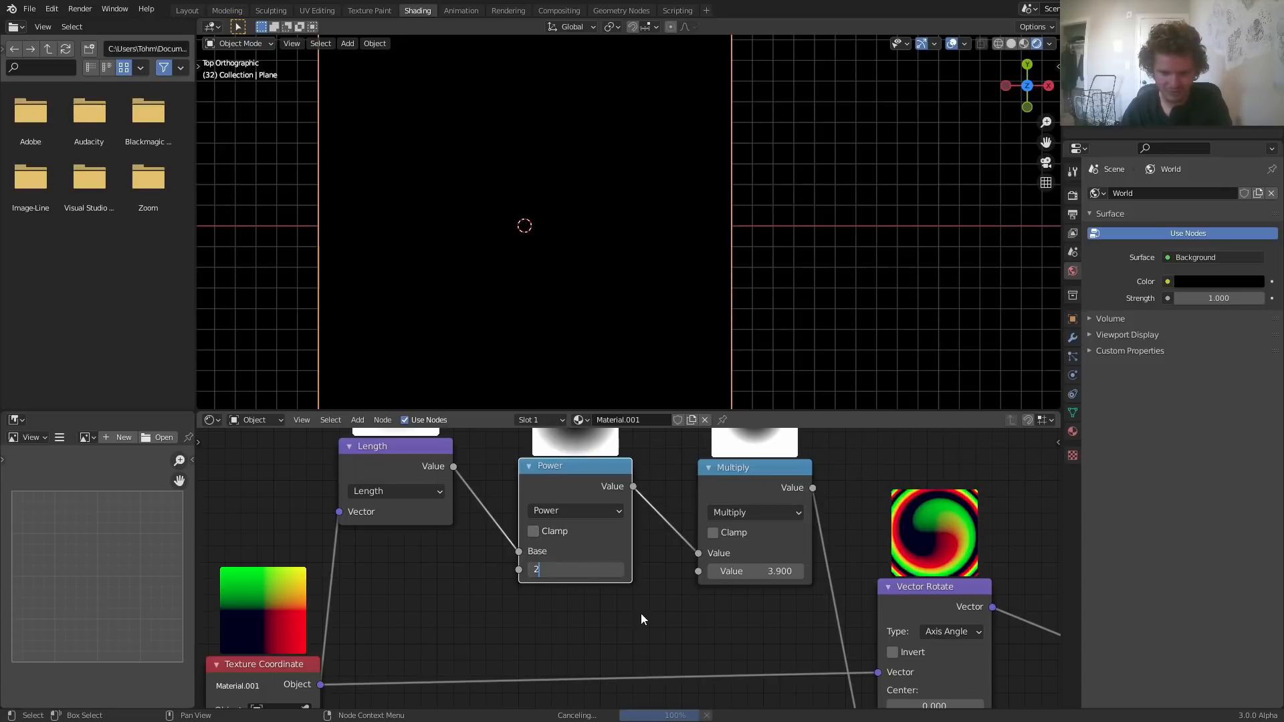
key(Return)
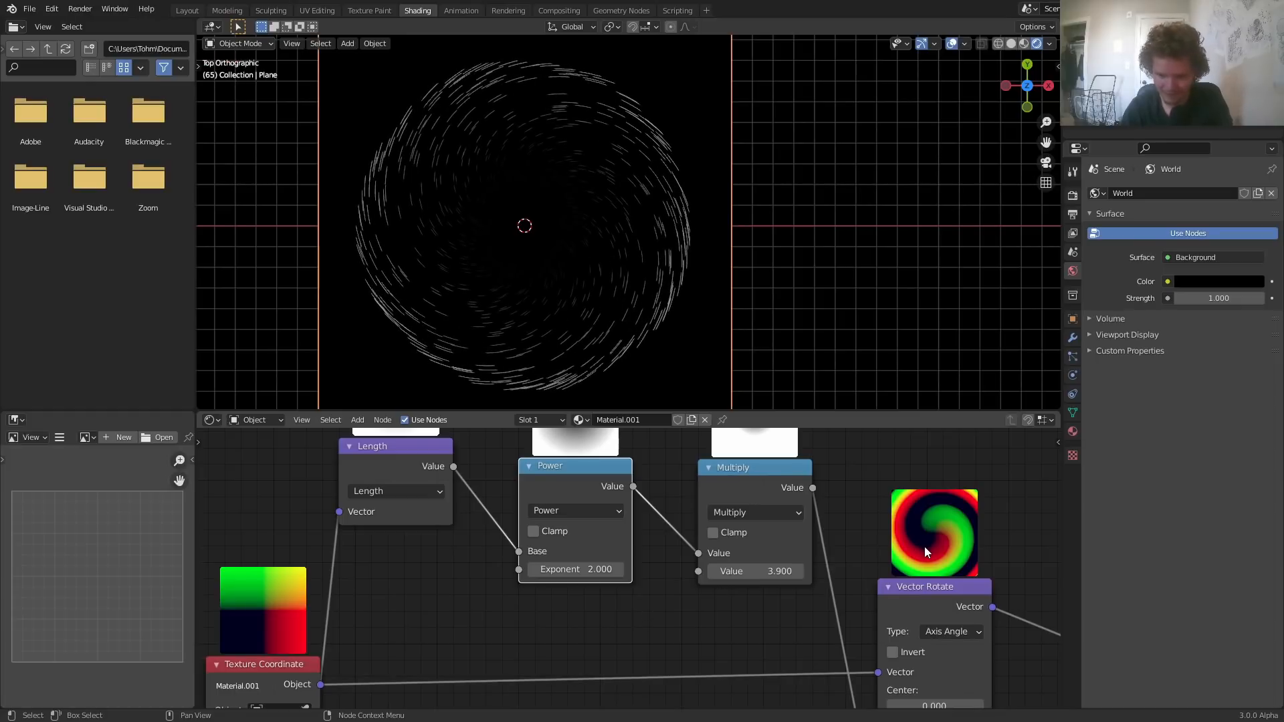
key(m)
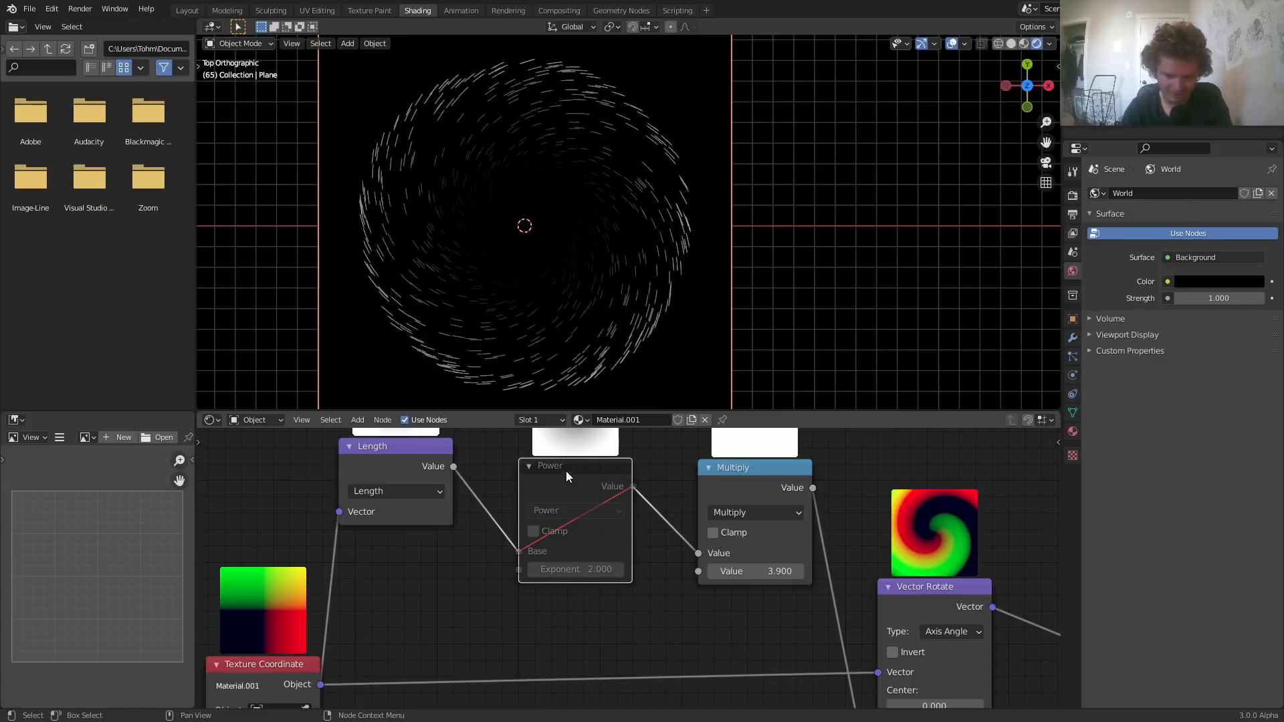
key(m)
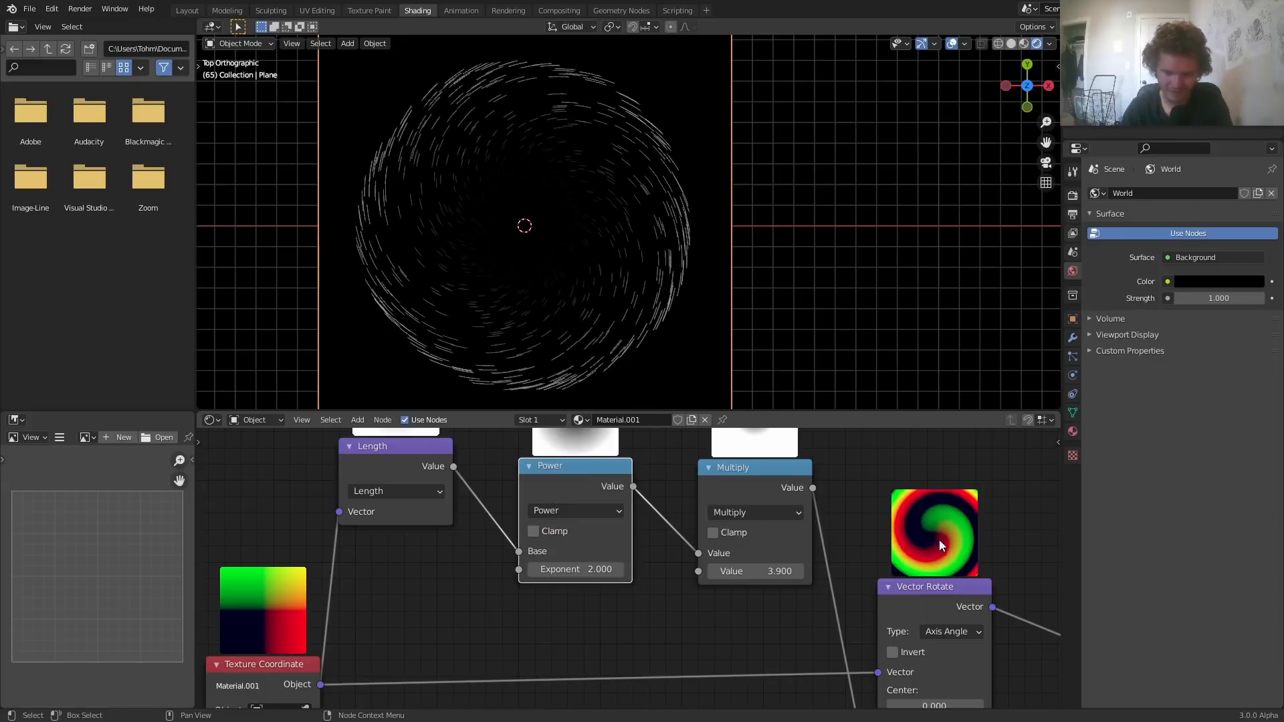
Try 20 in the Value node feeding Map Range's To Max, preview the animation, and undo the change
scroll(797, 517, down, 5)
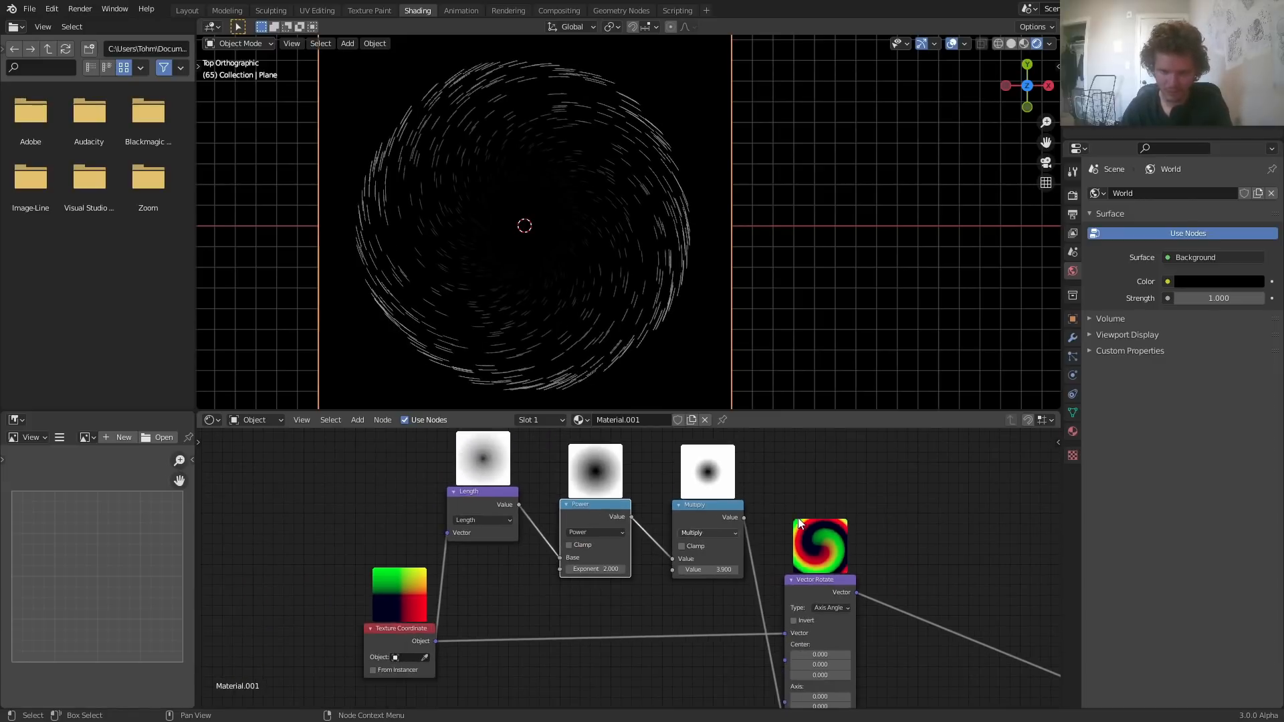
middle_drag(876, 565, 274, 504)
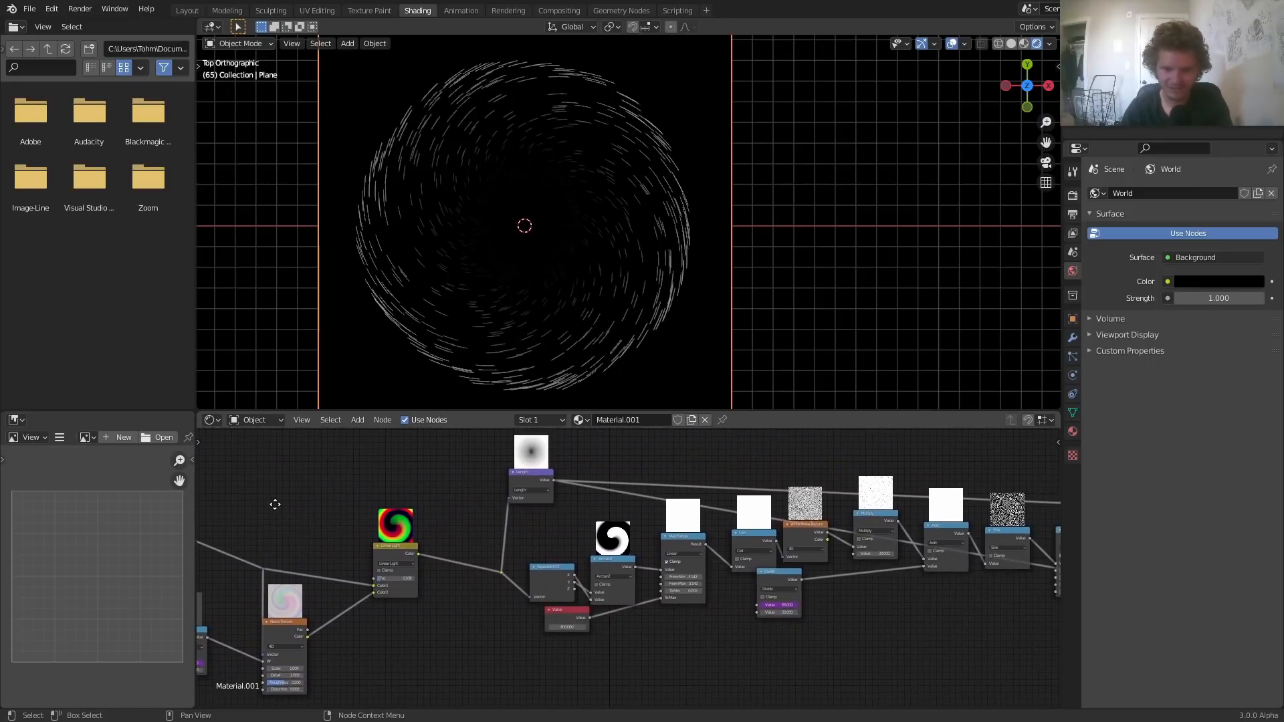
scroll(669, 540, up, 5)
middle_drag(752, 589, 433, 540)
scroll(601, 564, up, 4)
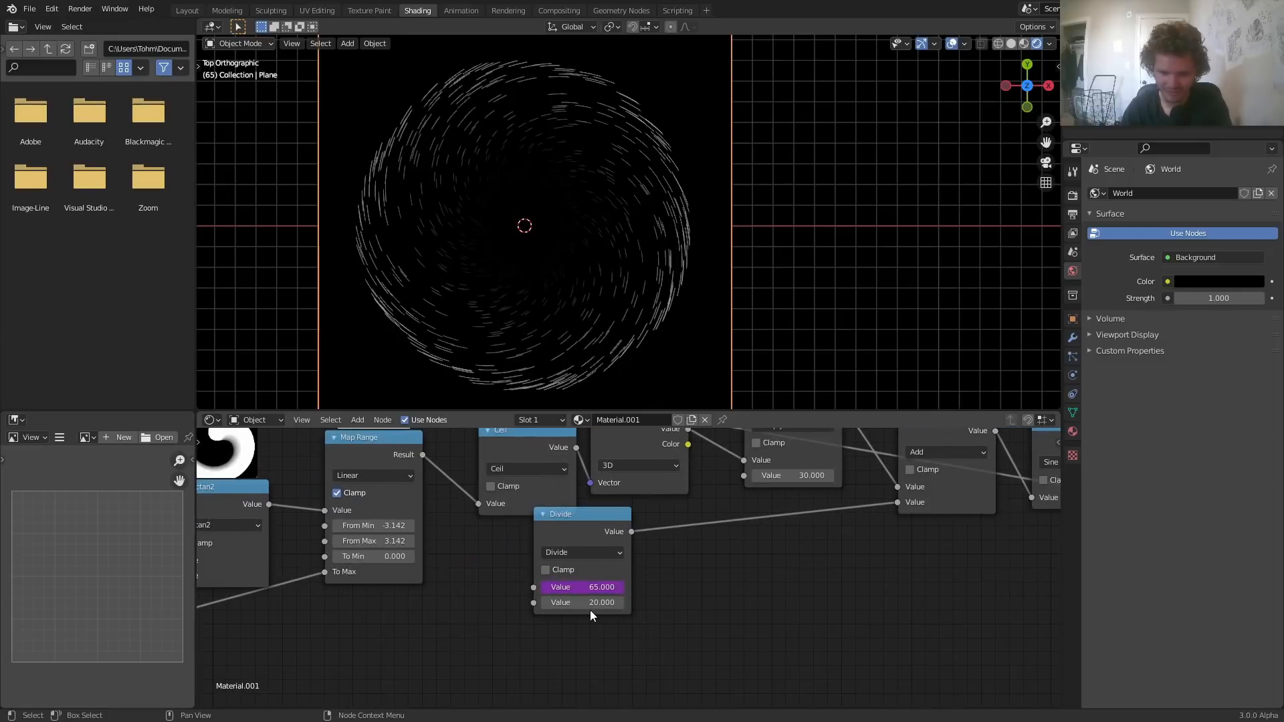
middle_drag(913, 529, 1023, 538)
scroll(656, 591, down, 6)
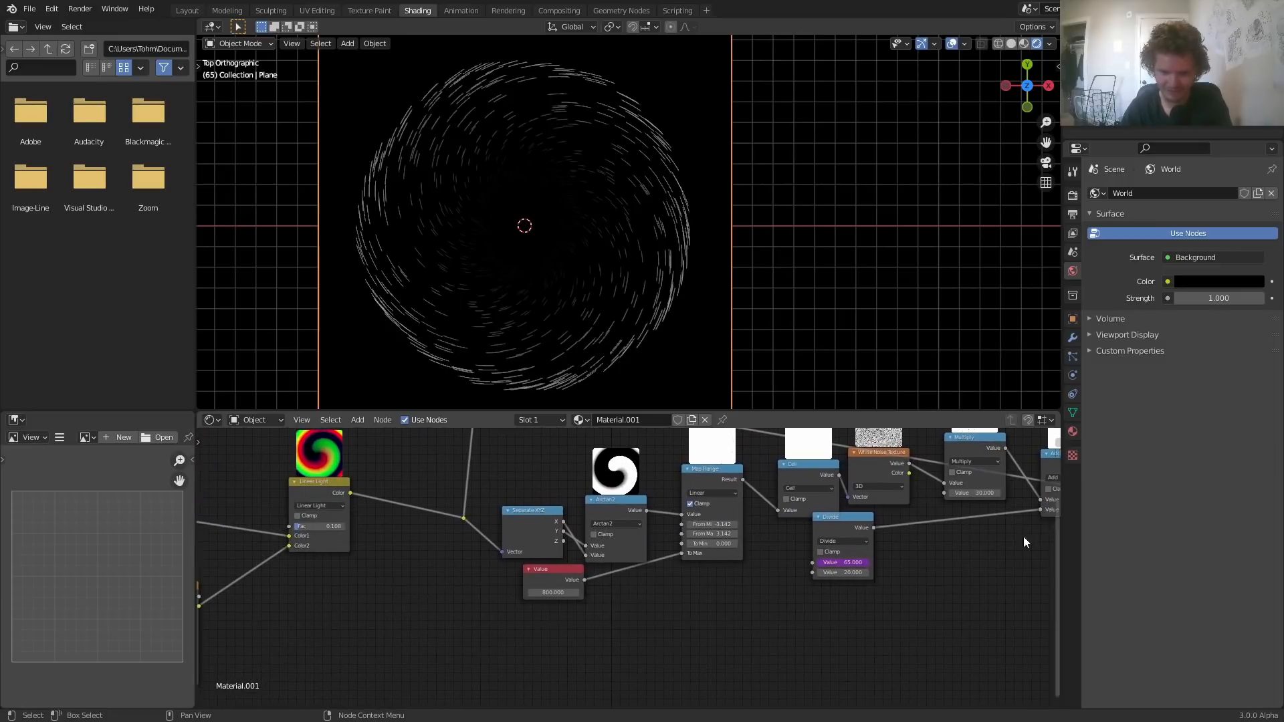
scroll(520, 599, up, 2)
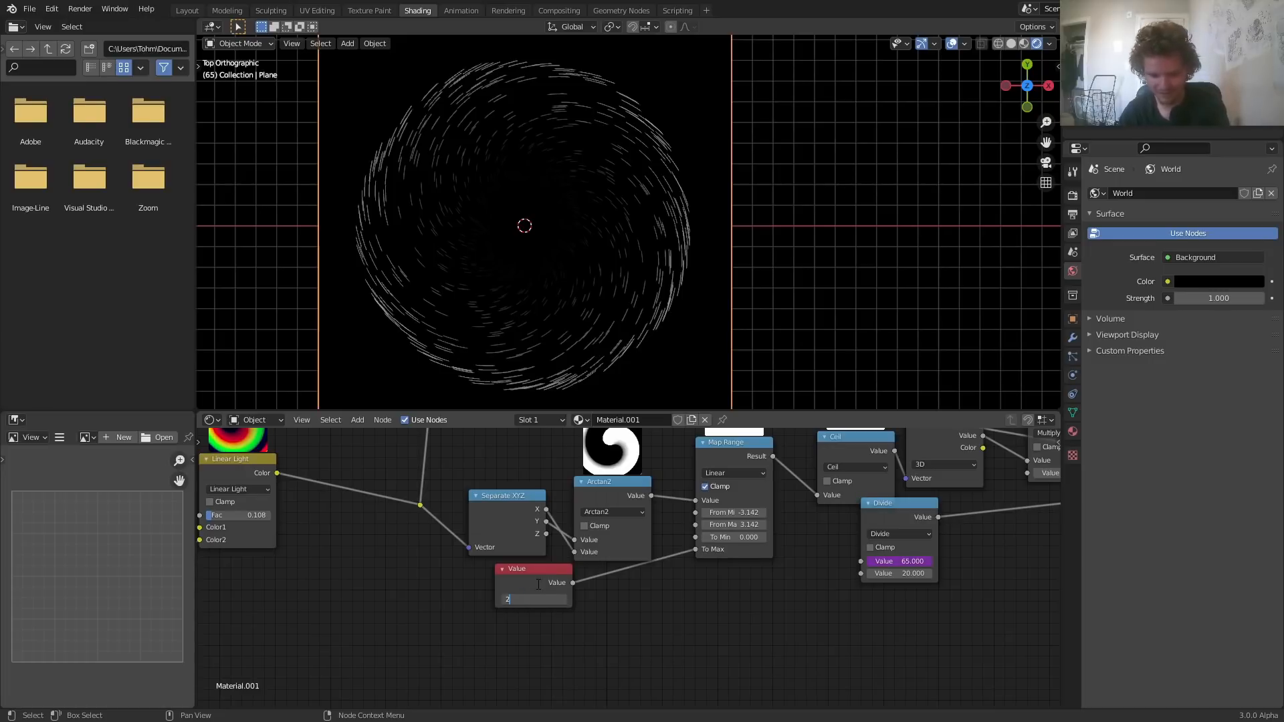
text(0)
key(Return)
key(space)
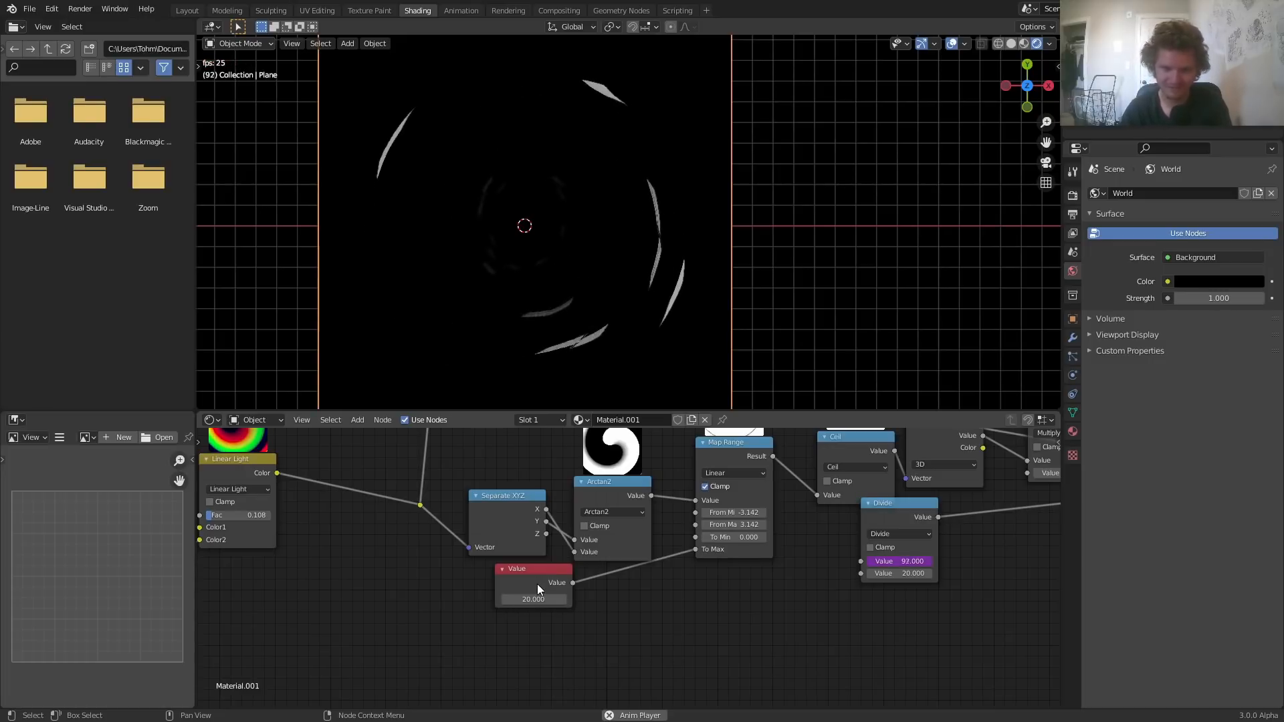
key(ctrl+z)
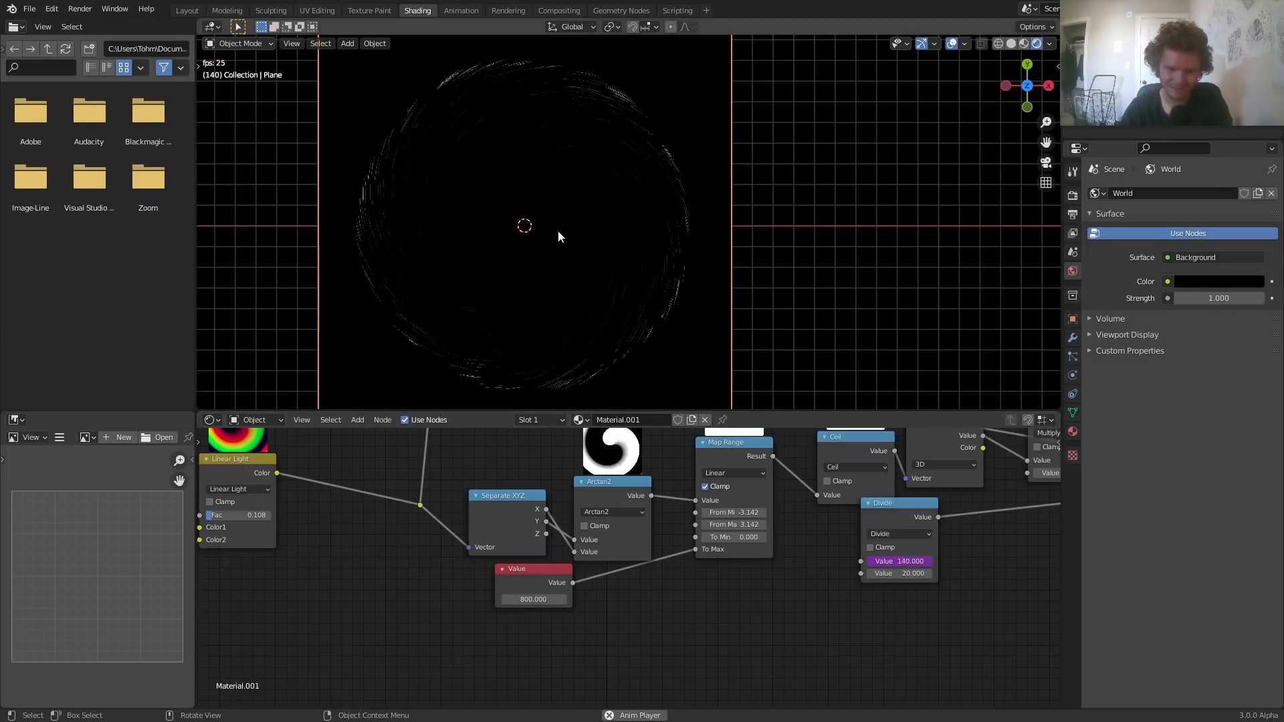
key(space)
Insert an Emission shader after the final Multiply node and output it directly to the Material Output's Surface
middle_drag(889, 535, 572, 547)
middle_drag(940, 548, 462, 595)
middle_drag(864, 528, 570, 579)
key(shift+a)
text(em)
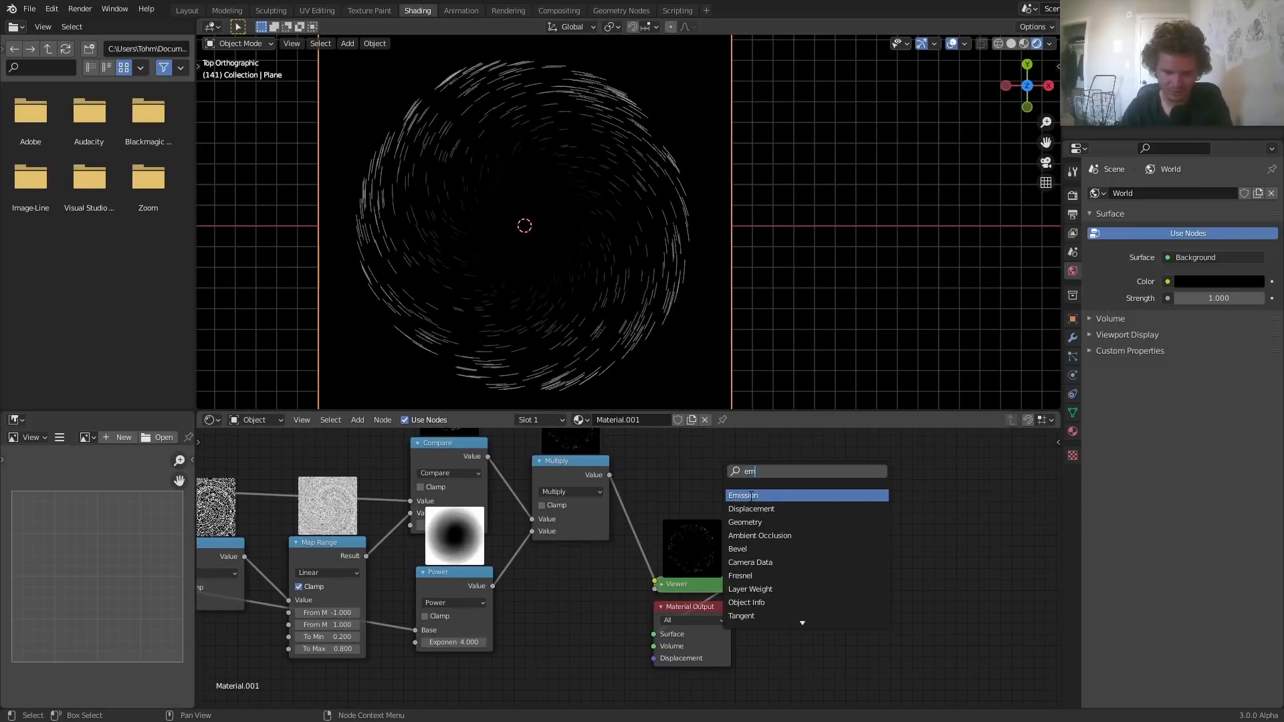
key(Return)
click(634, 520)
scroll(769, 517, up, 5)
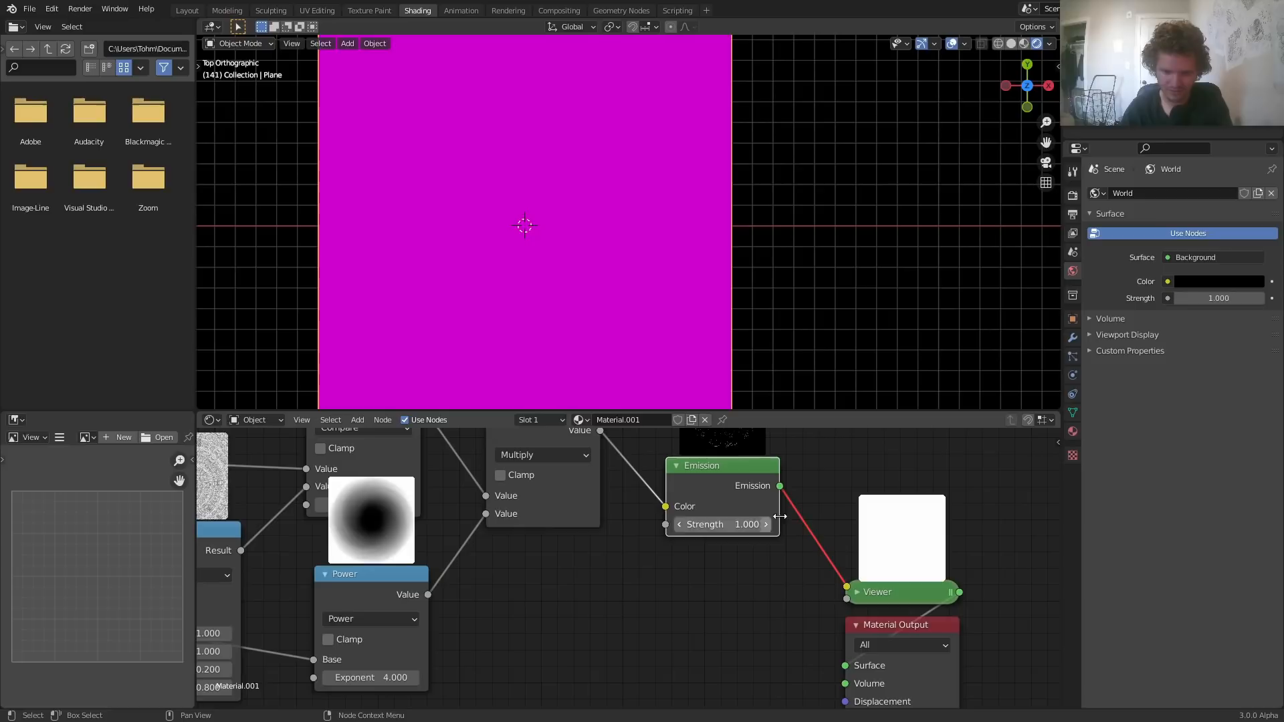
ctrl+shift+click(742, 483)
Enable Bloom in Eevee's render settings, hide the viewport overlays, and set the Emission strength to 63.300
click(1073, 196)
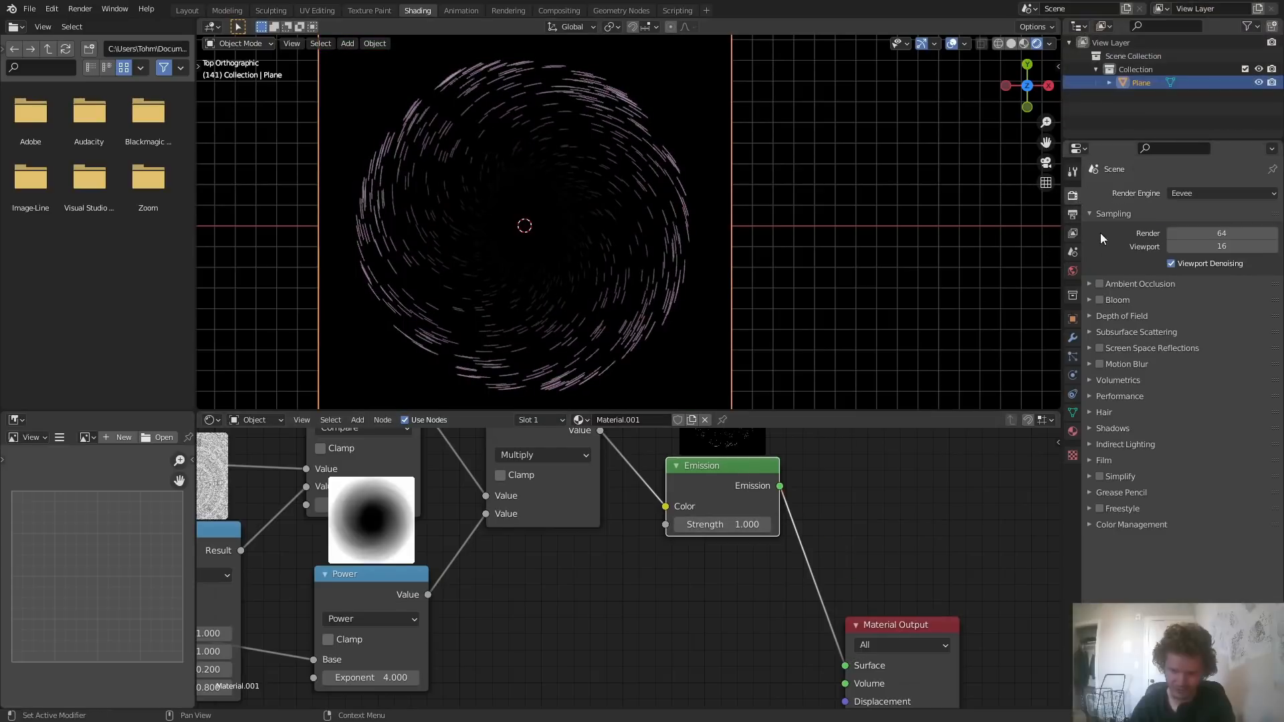
click(1098, 299)
click(951, 44)
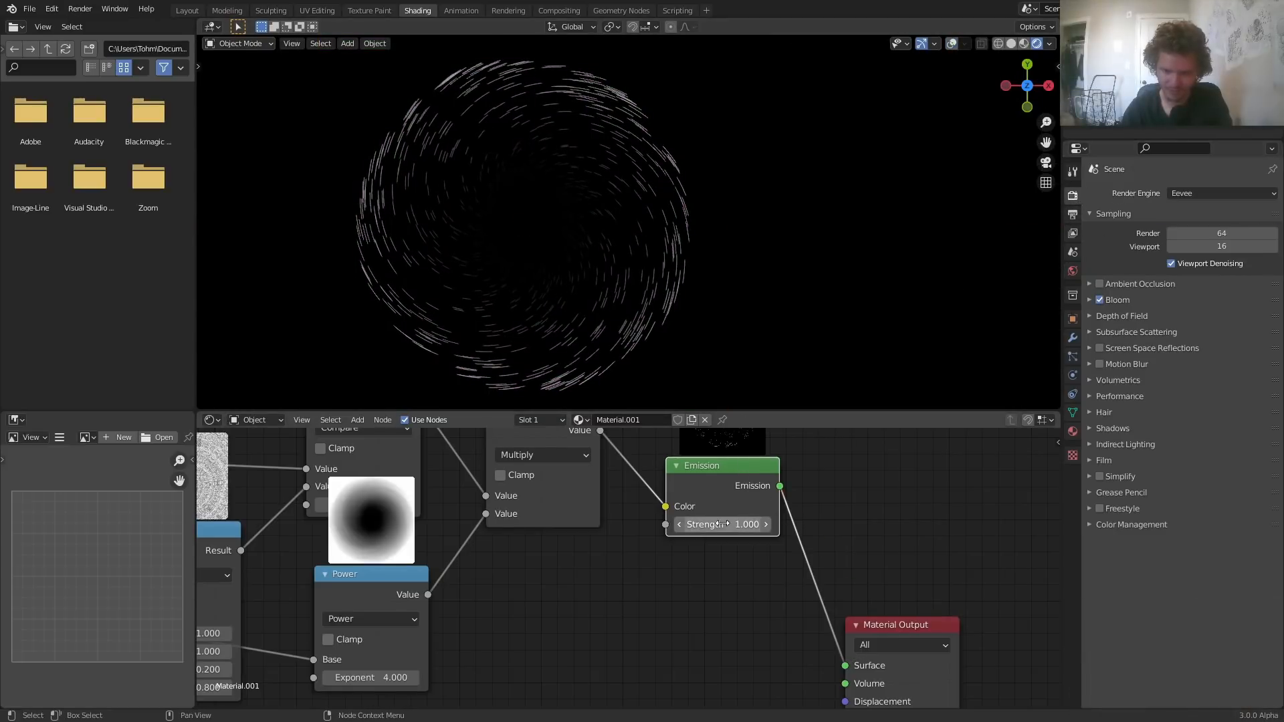
drag(722, 524, 816, 524)
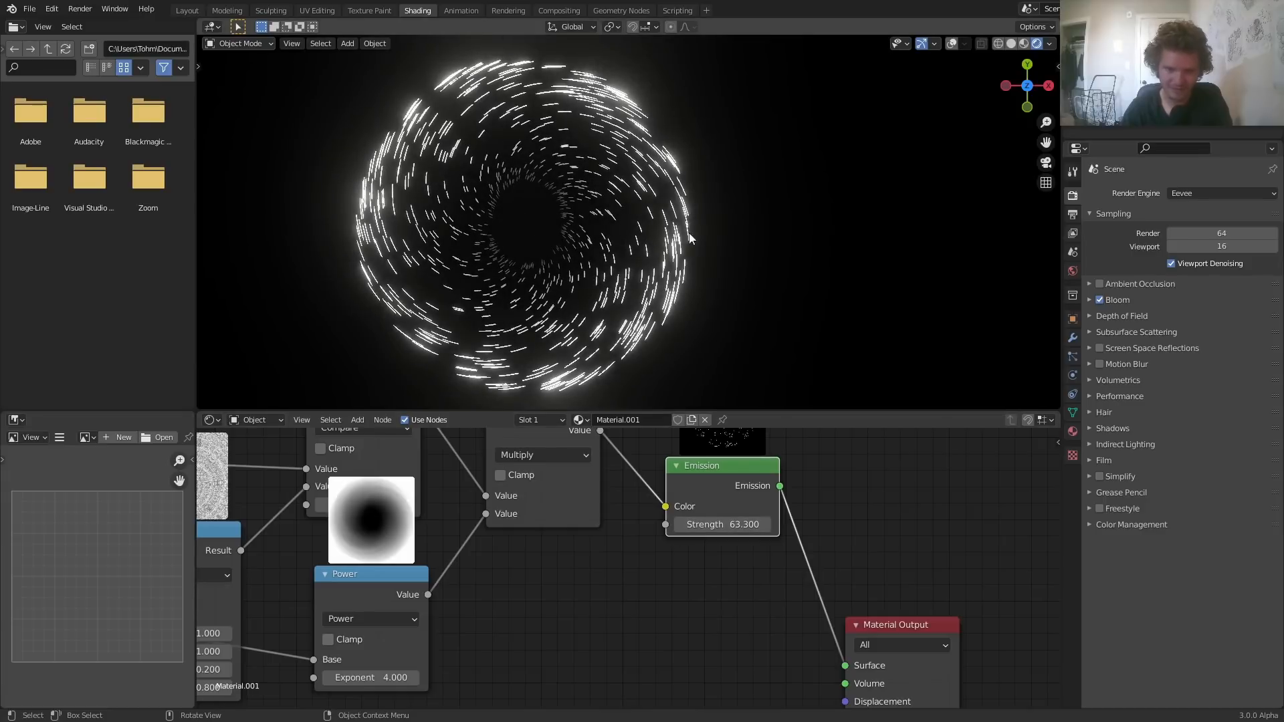
Set the exponent of the Power node feeding the final Multiply to 7.400 and preview the animation from an angled view
middle_drag(397, 578, 478, 544)
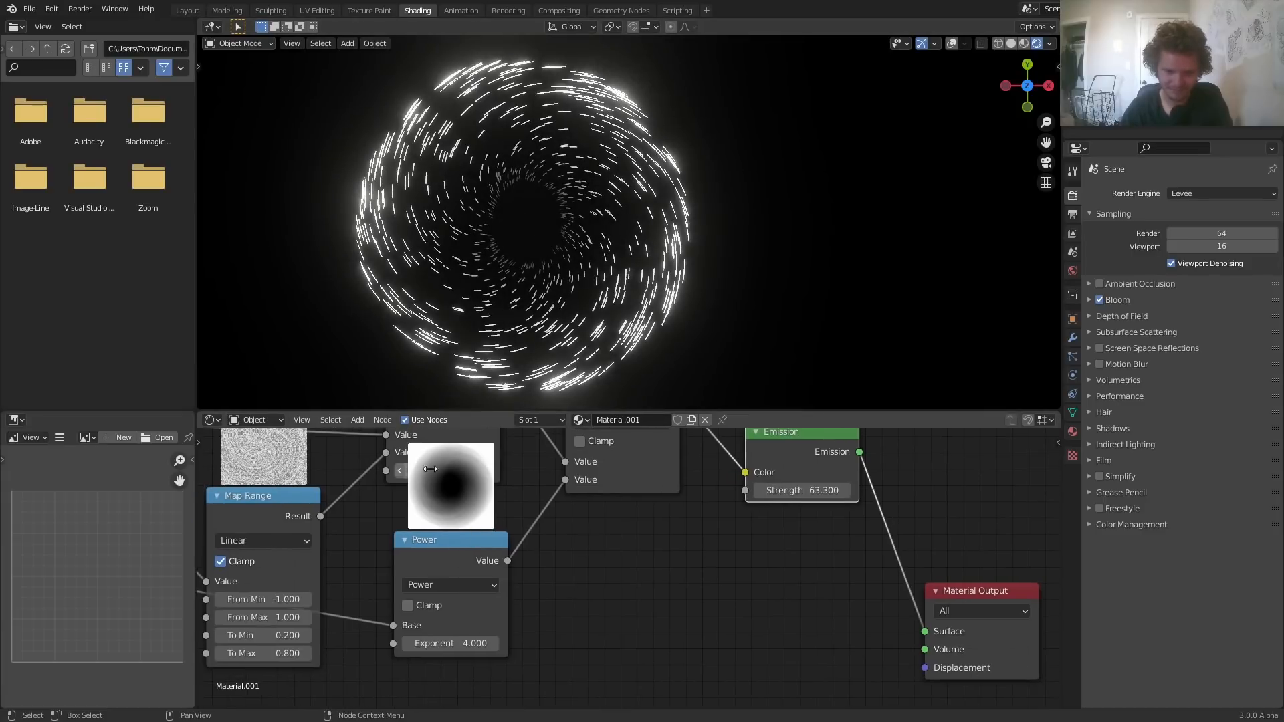
drag(459, 645, 508, 645)
key(space)
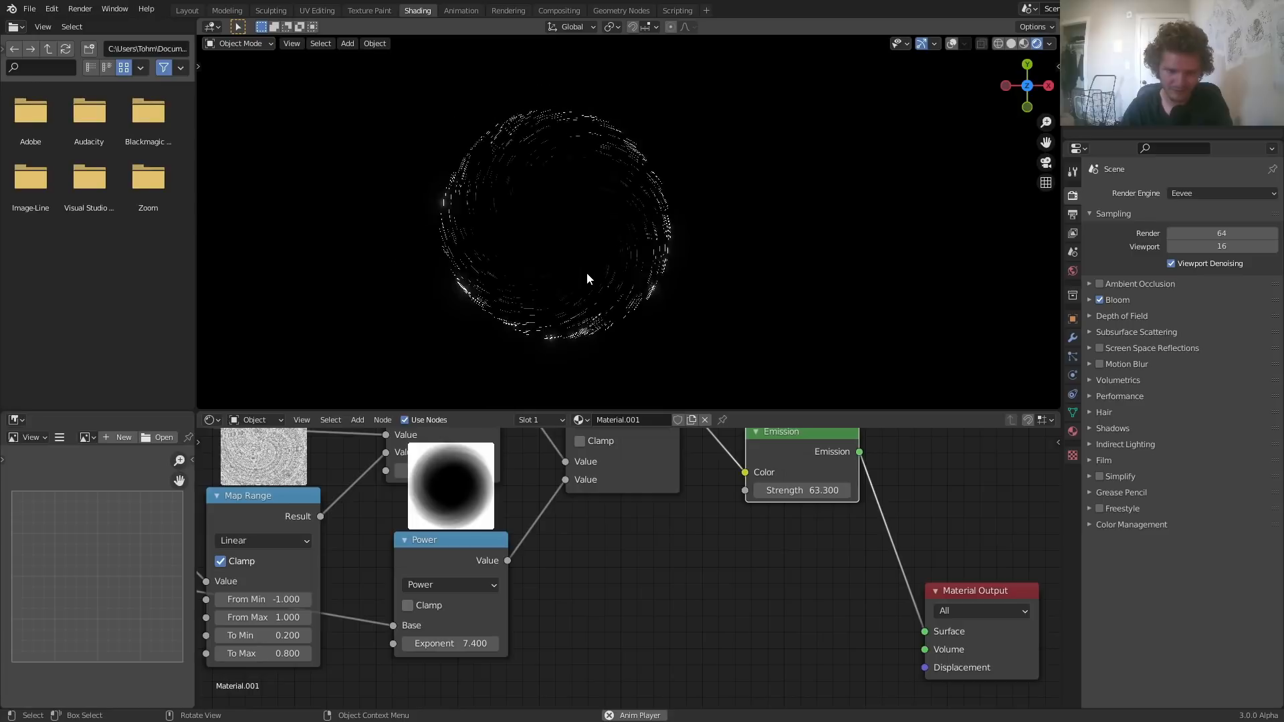
middle_drag(587, 269, 560, 269)
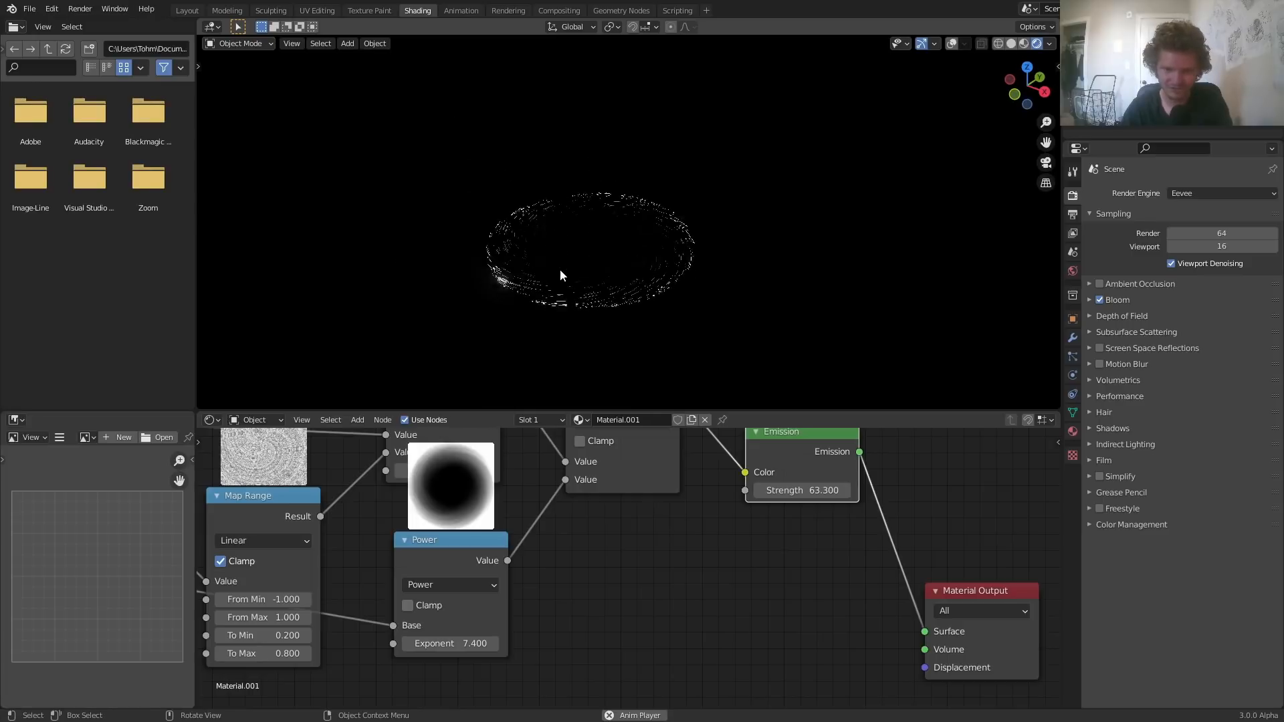
key(space)
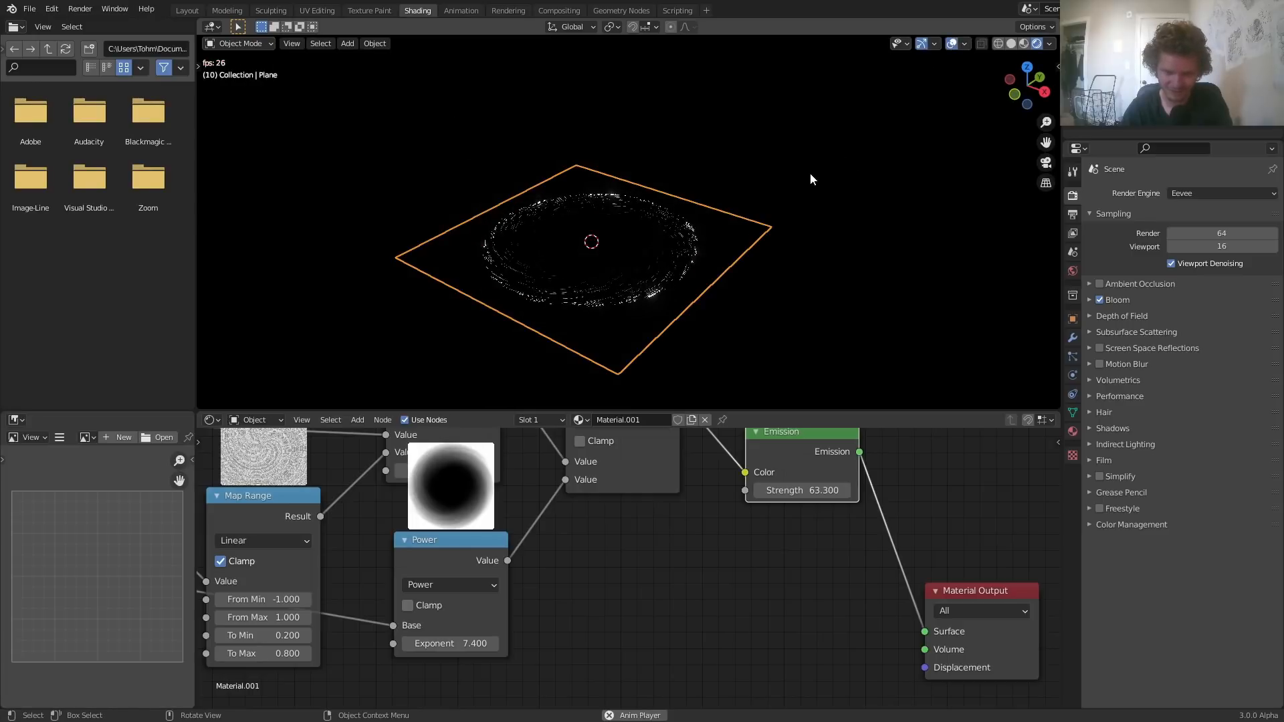
Review the node chain from the final Power node back to Vector Rotate while the animation plays
scroll(623, 601, down, 3)
middle_drag(391, 590, 793, 567)
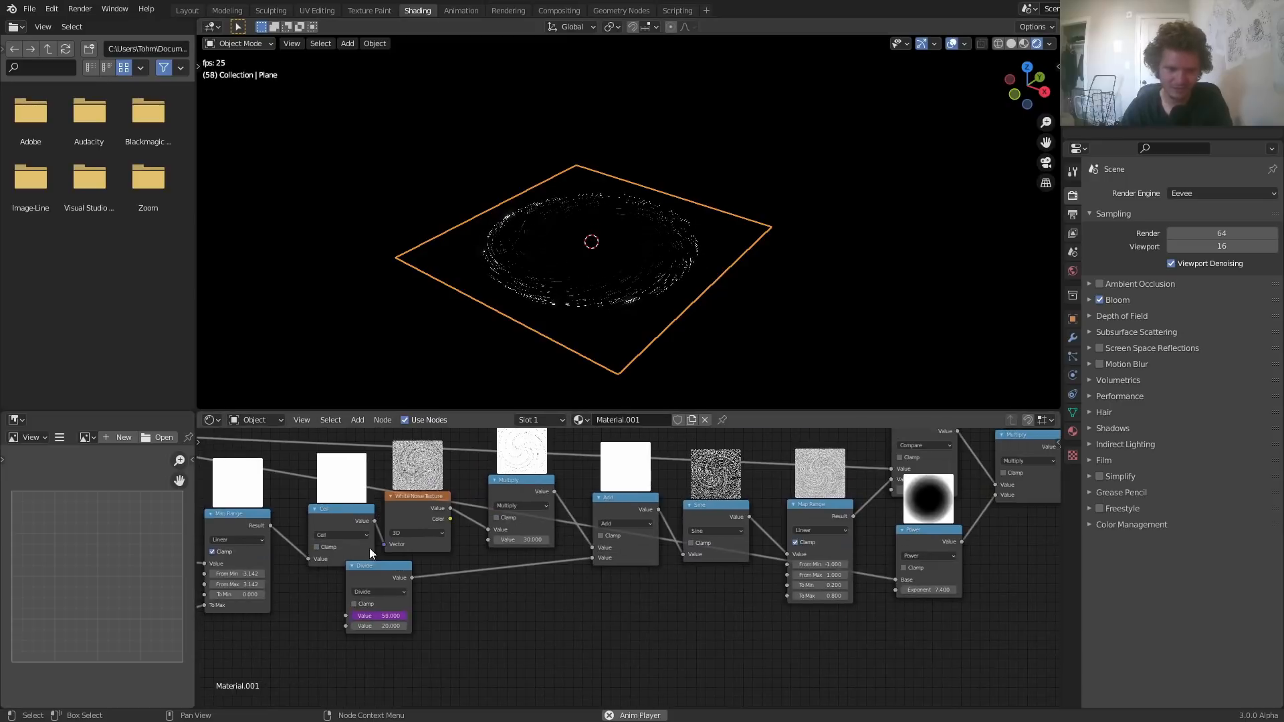
middle_drag(370, 553, 1038, 518)
middle_drag(476, 569, 853, 575)
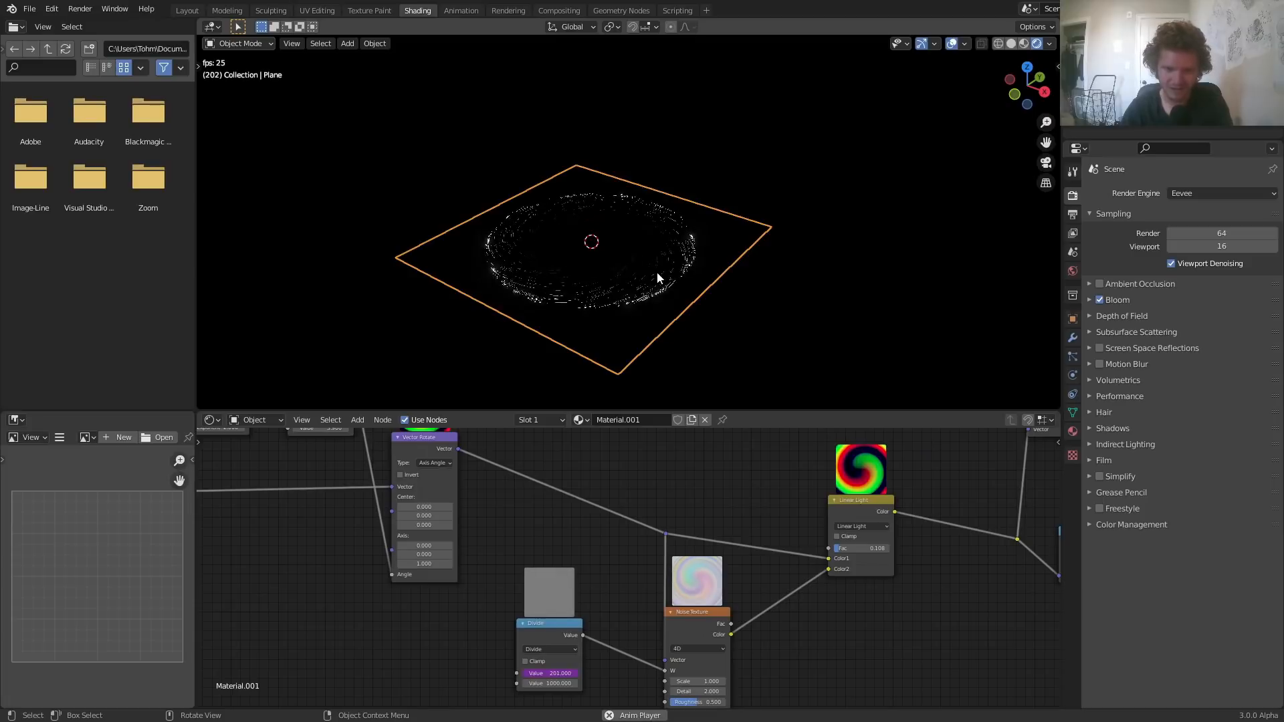
Duplicate the plane beside the original and delete the copy
key(shift+d)
click(845, 218)
key(x)
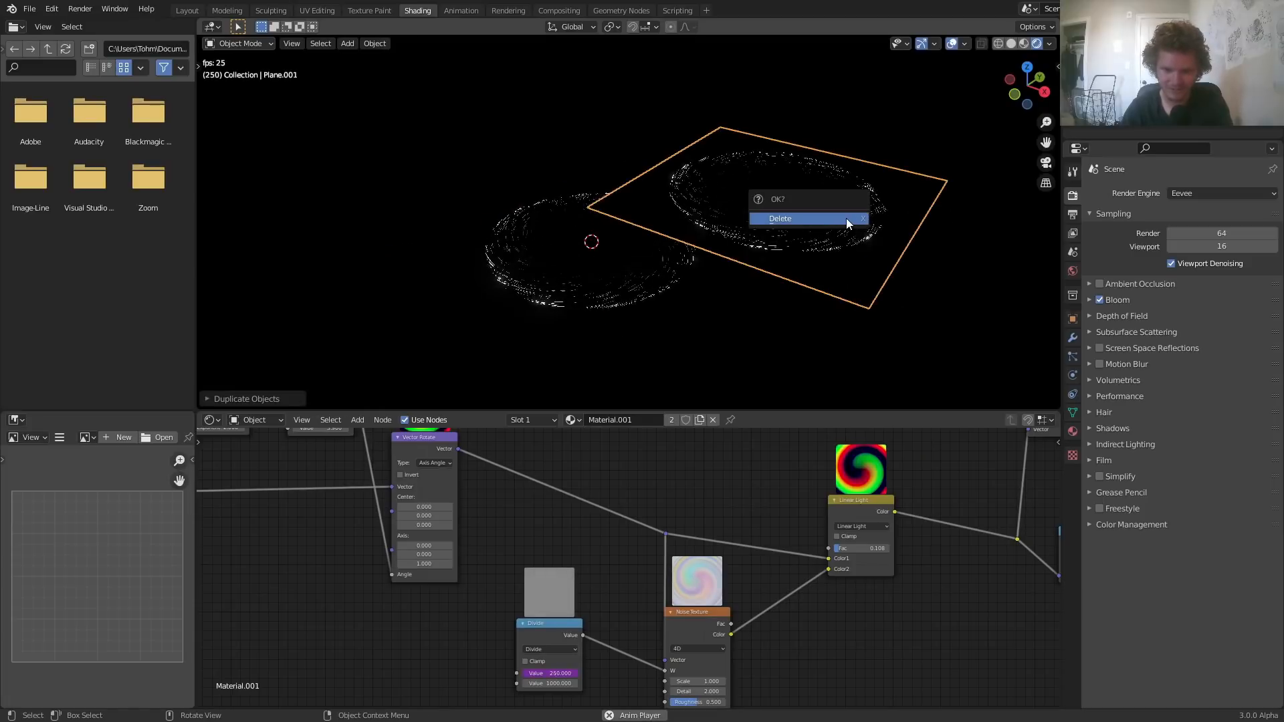
click(845, 218)
Try a To Max of 0.580 on the Map Range node after Sine and inspect the swirl up close
middle_drag(886, 575, 727, 535)
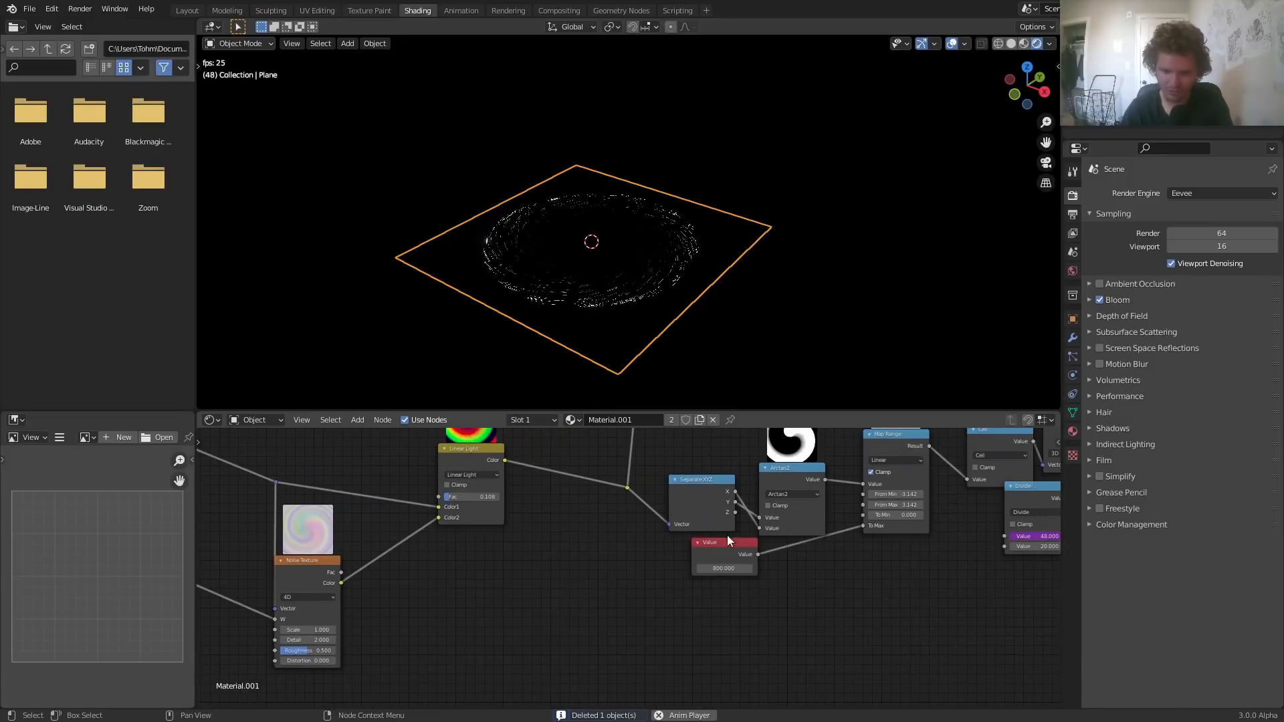
middle_drag(623, 522, 227, 576)
middle_drag(705, 564, 327, 592)
scroll(658, 575, up, 2)
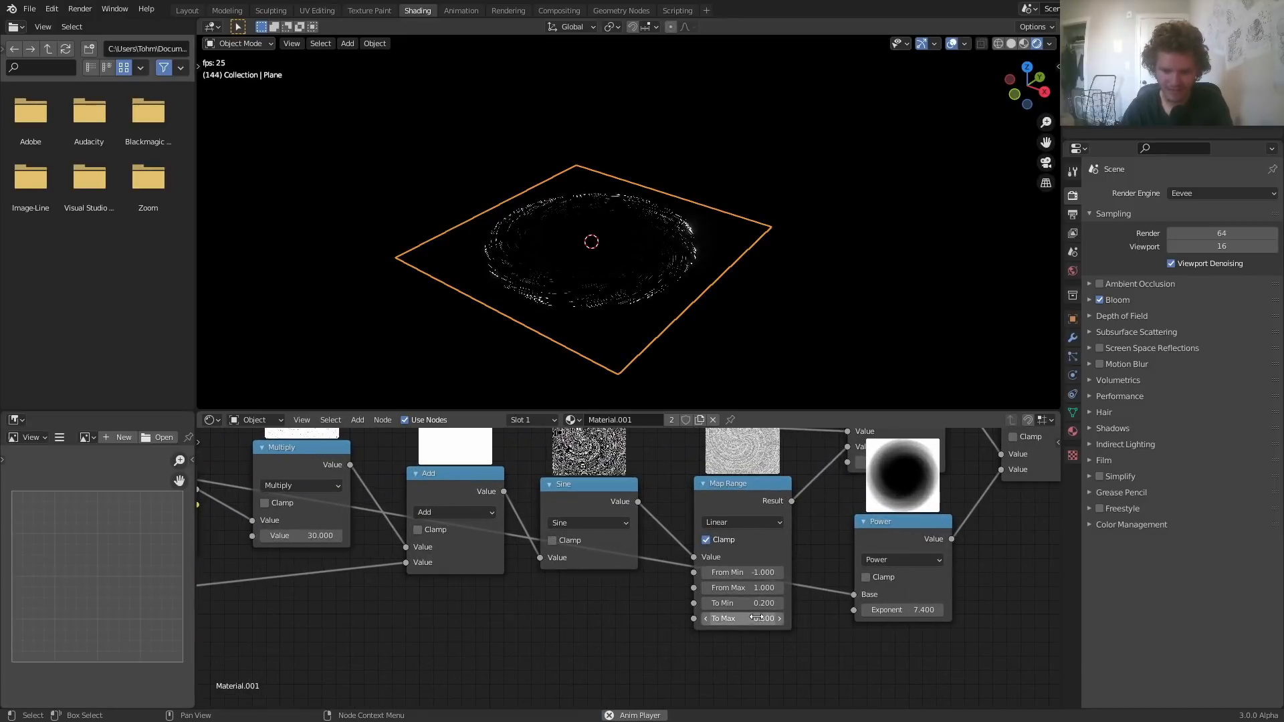
drag(742, 619, 688, 618)
scroll(635, 214, up, 4)
middle_drag(564, 173, 579, 267)
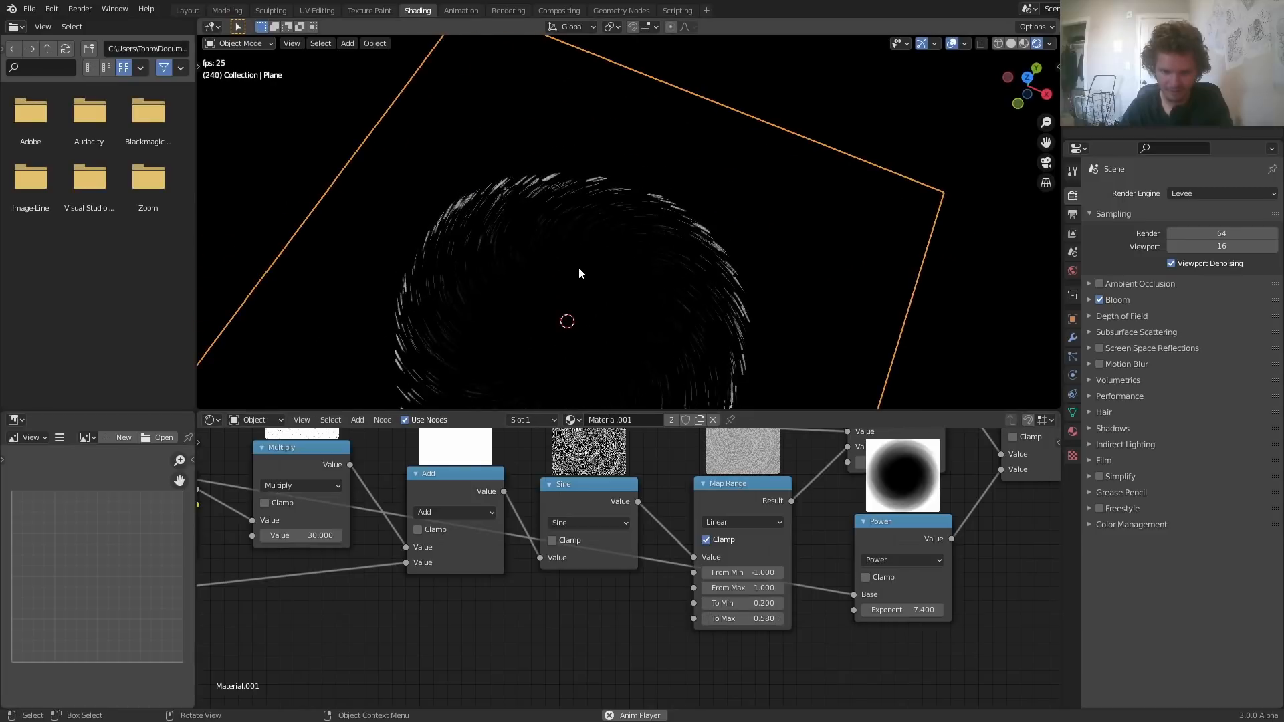
shift+middle_drag(672, 310, 660, 202)
Try adjusting the To Min of the Map Range after Sine, and undo the trial changes to this node
drag(742, 603, 754, 599)
key(ctrl+z)
key(ctrl+z)
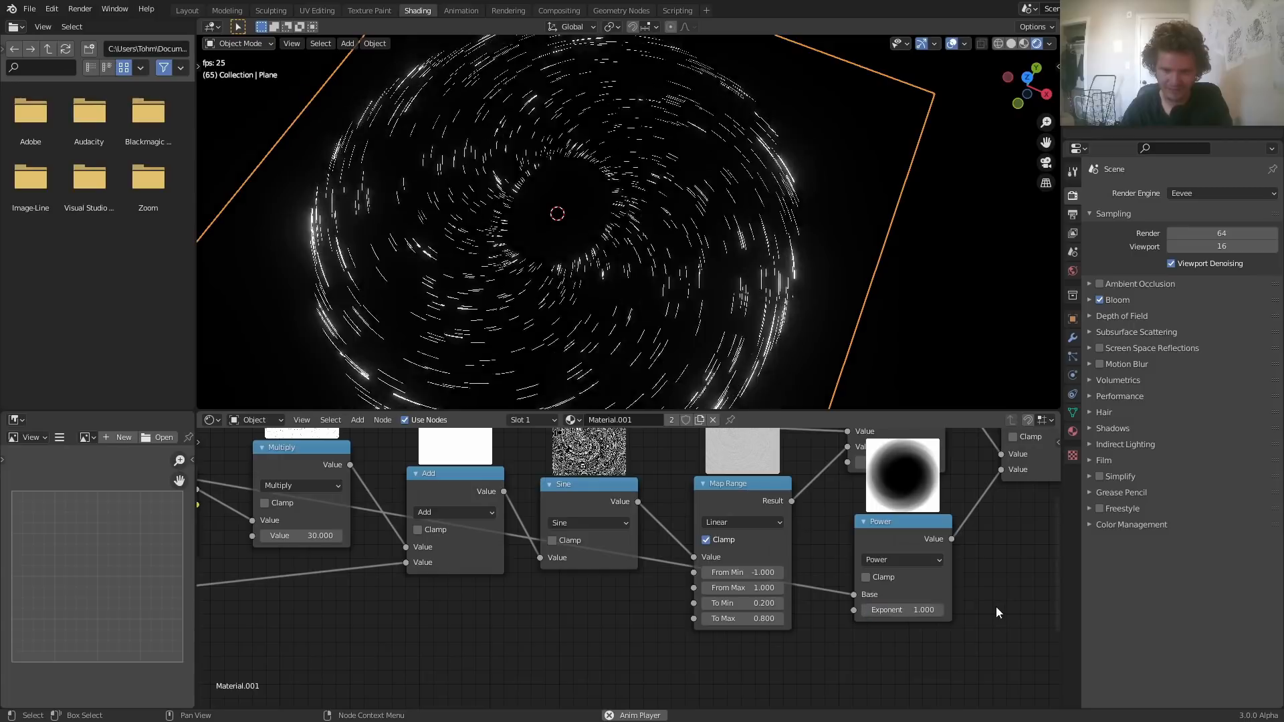
Try a From Max of -1.888 on the Map Range after Arctan2, check it from the top view, and undo it
middle_drag(569, 533, 821, 601)
middle_drag(479, 588, 750, 514)
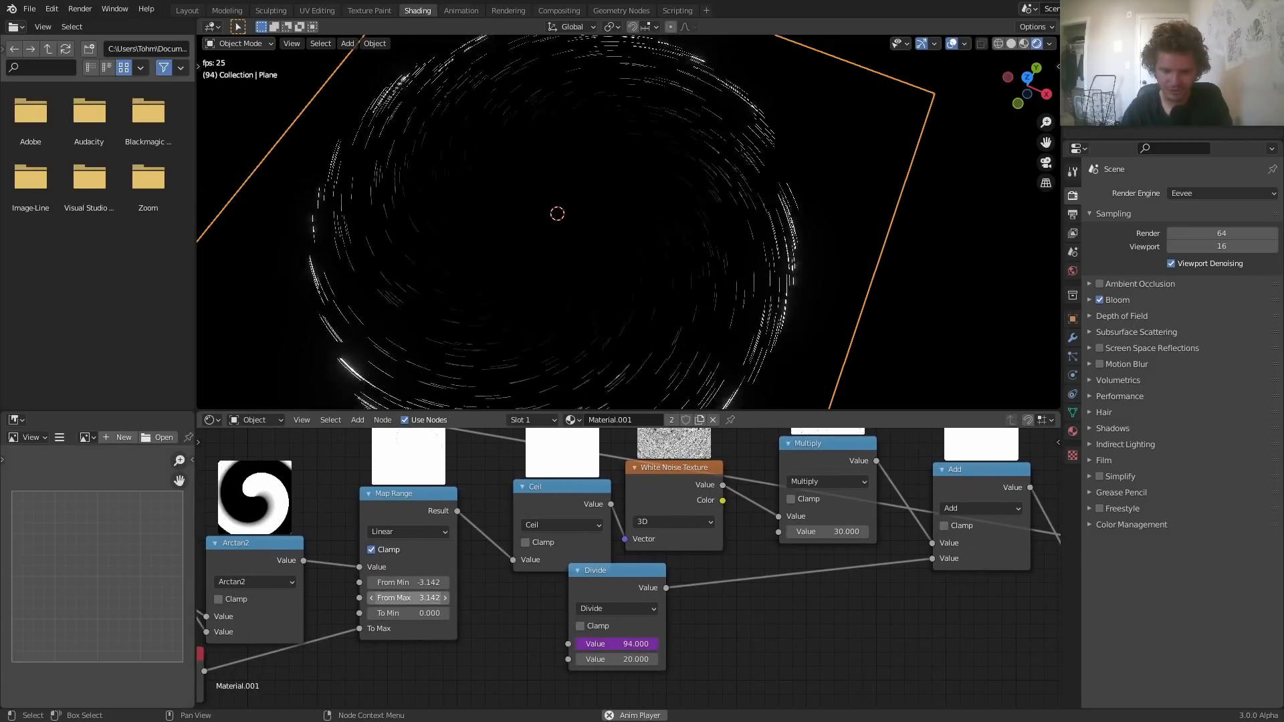
shift+drag(431, 597, 216, 597)
drag(428, 597, 429, 598)
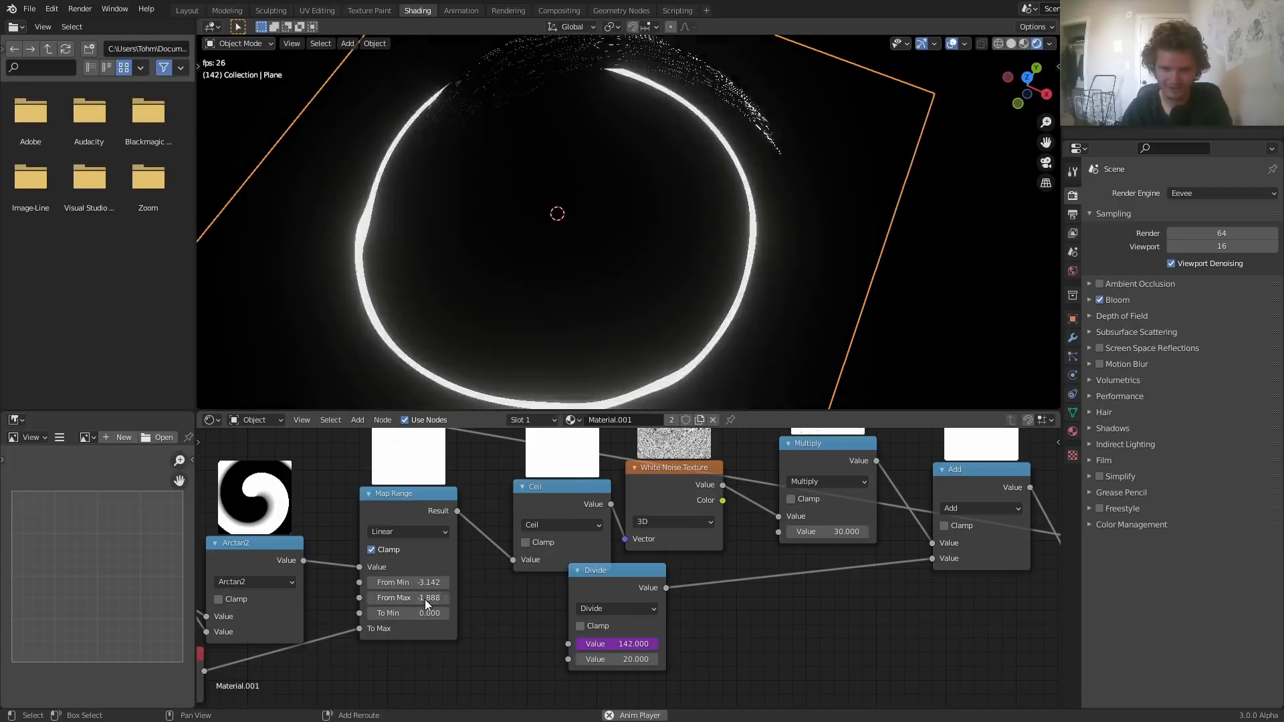
click(1022, 77)
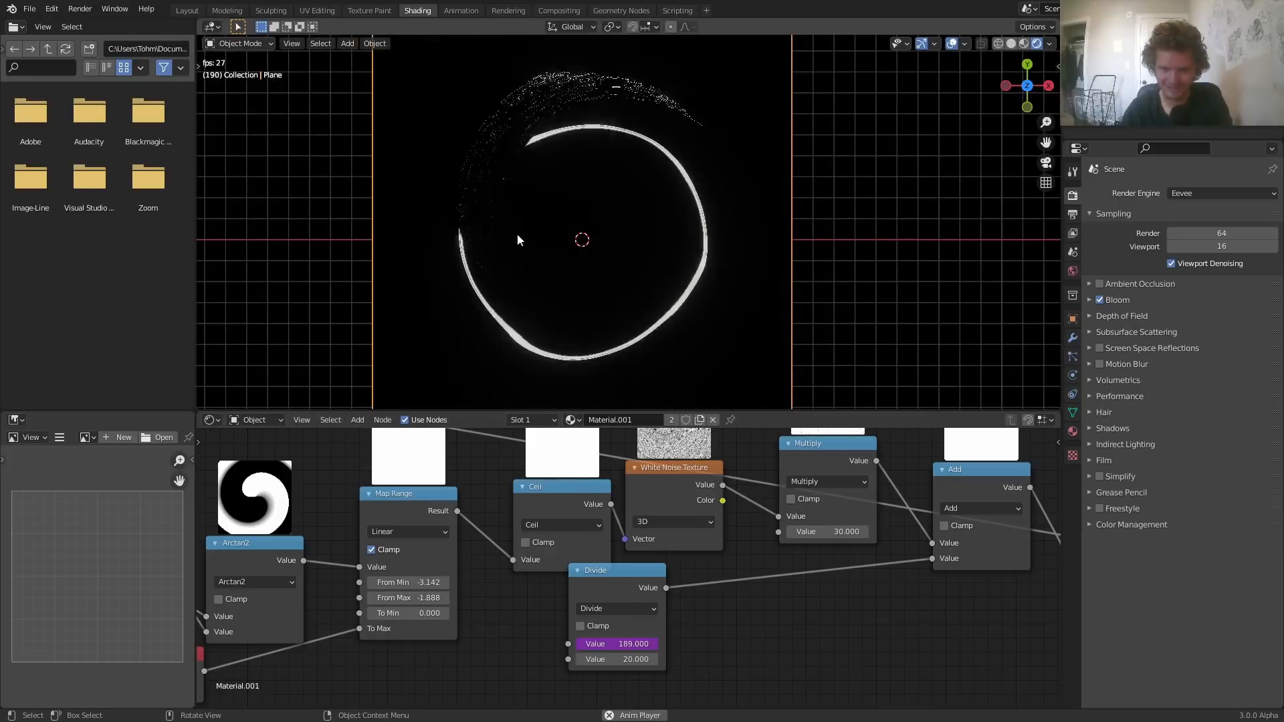
key(ctrl+z)
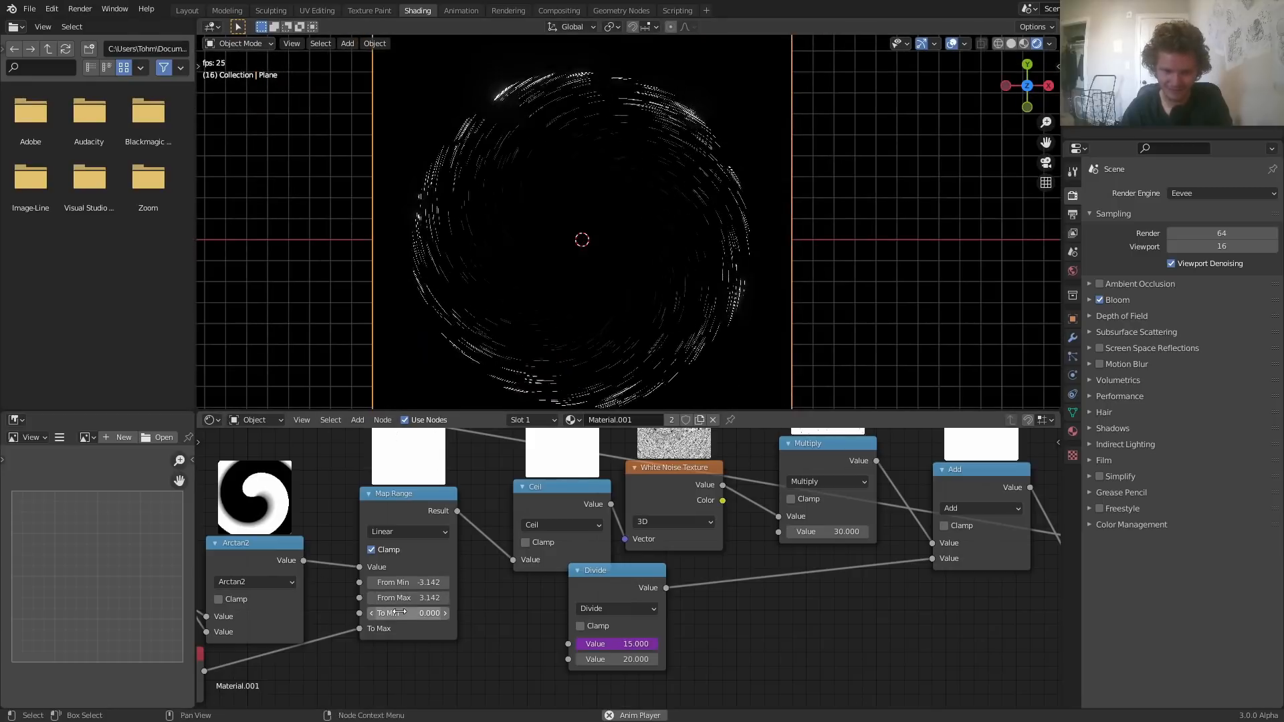
Try changing the To Min of the Map Range after Arctan2, undo it, and try a From Min of -26.142
drag(407, 613, 1277, 613)
key(ctrl+z)
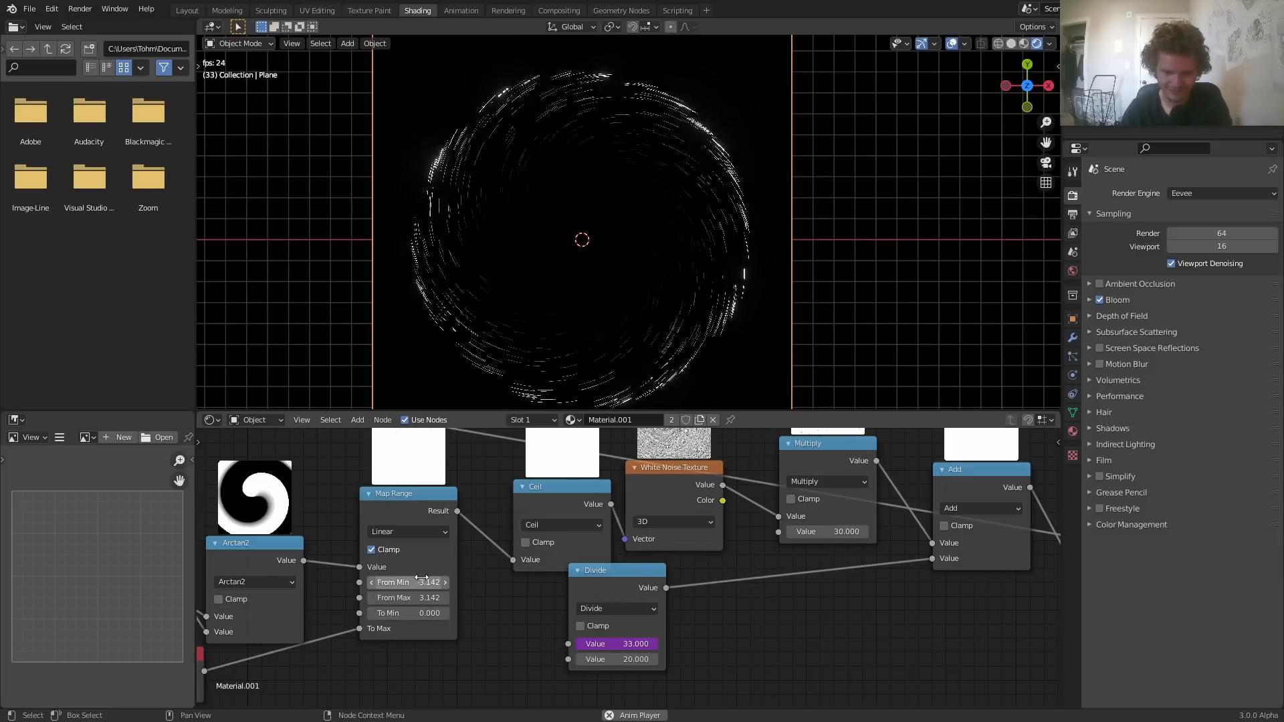
drag(409, 582, 242, 583)
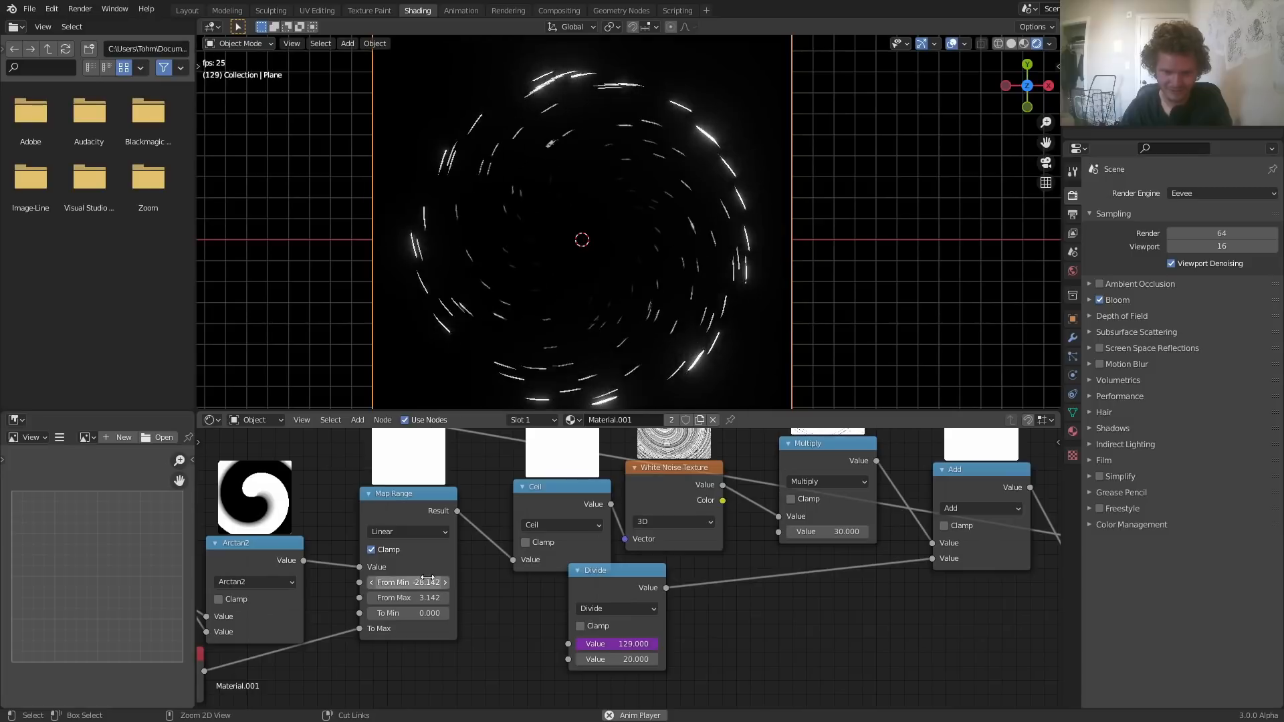
Review the node chain and the swirl from the top view, and save the Blender file
scroll(525, 568, down, 5)
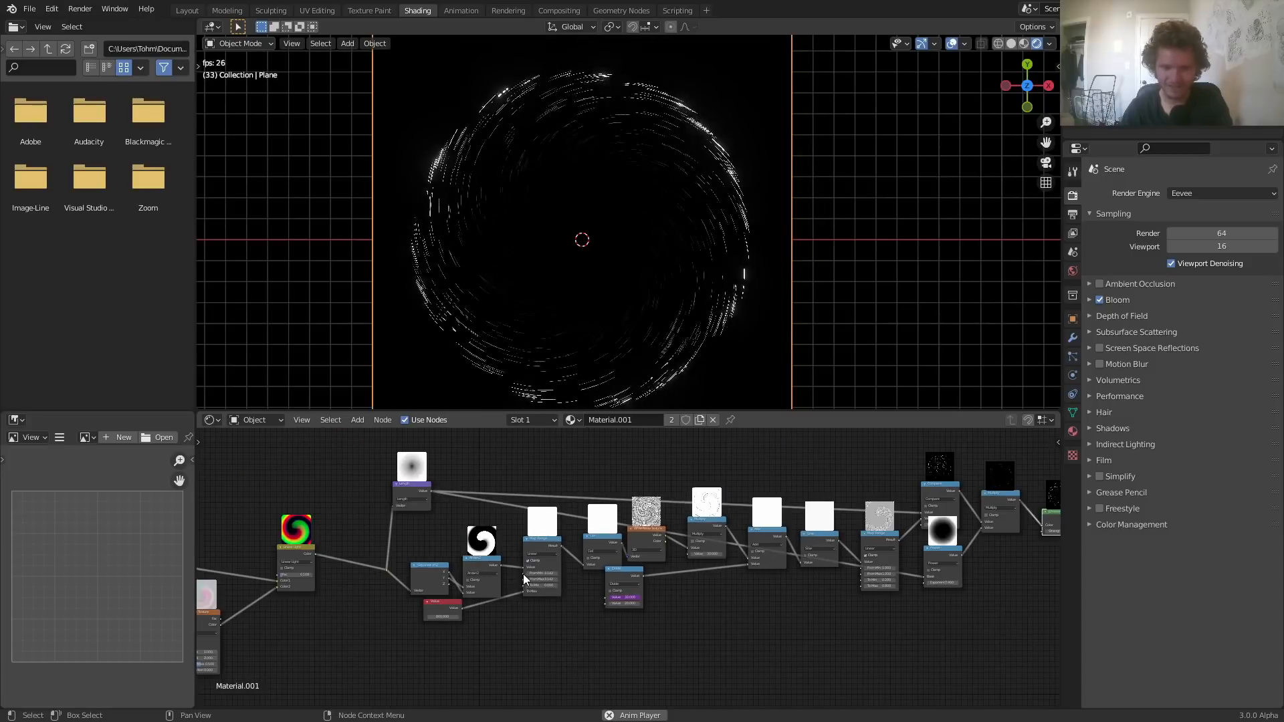
scroll(607, 289, down, 3)
scroll(606, 289, up, 4)
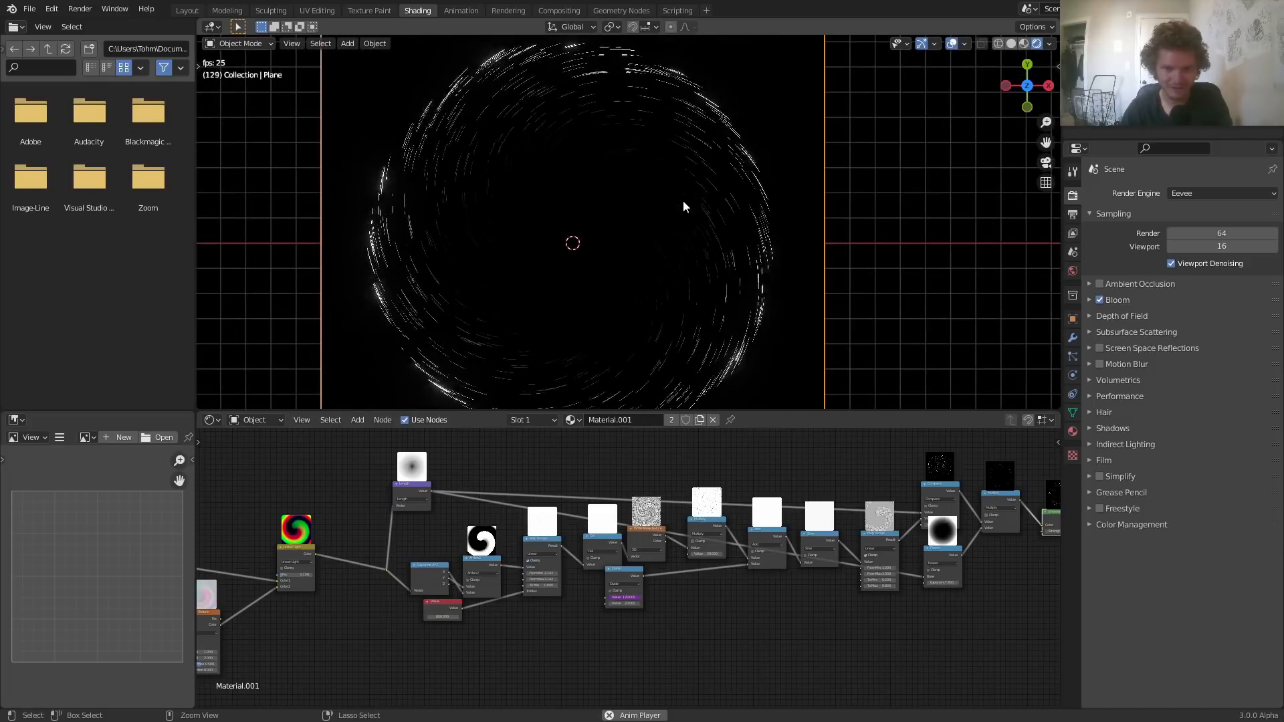
key(ctrl+s)
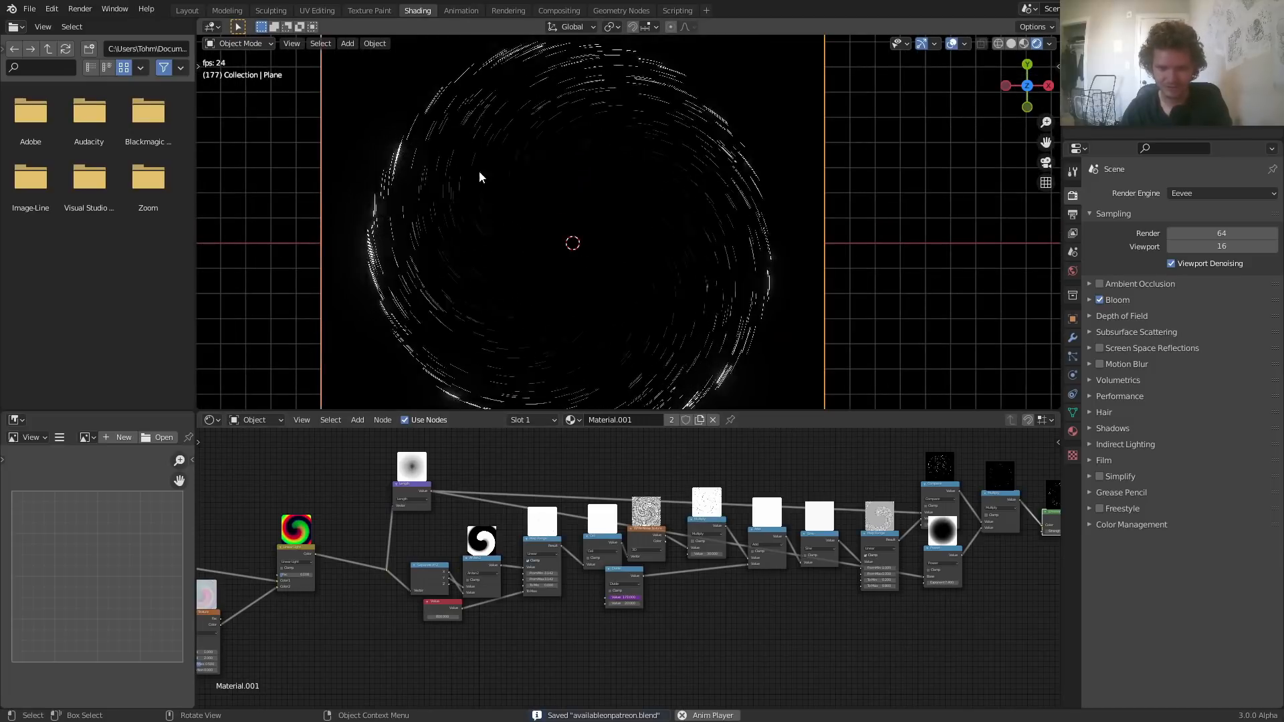
Stop the animation while viewing the plane at an angle, and save the file again
scroll(643, 196, down, 3)
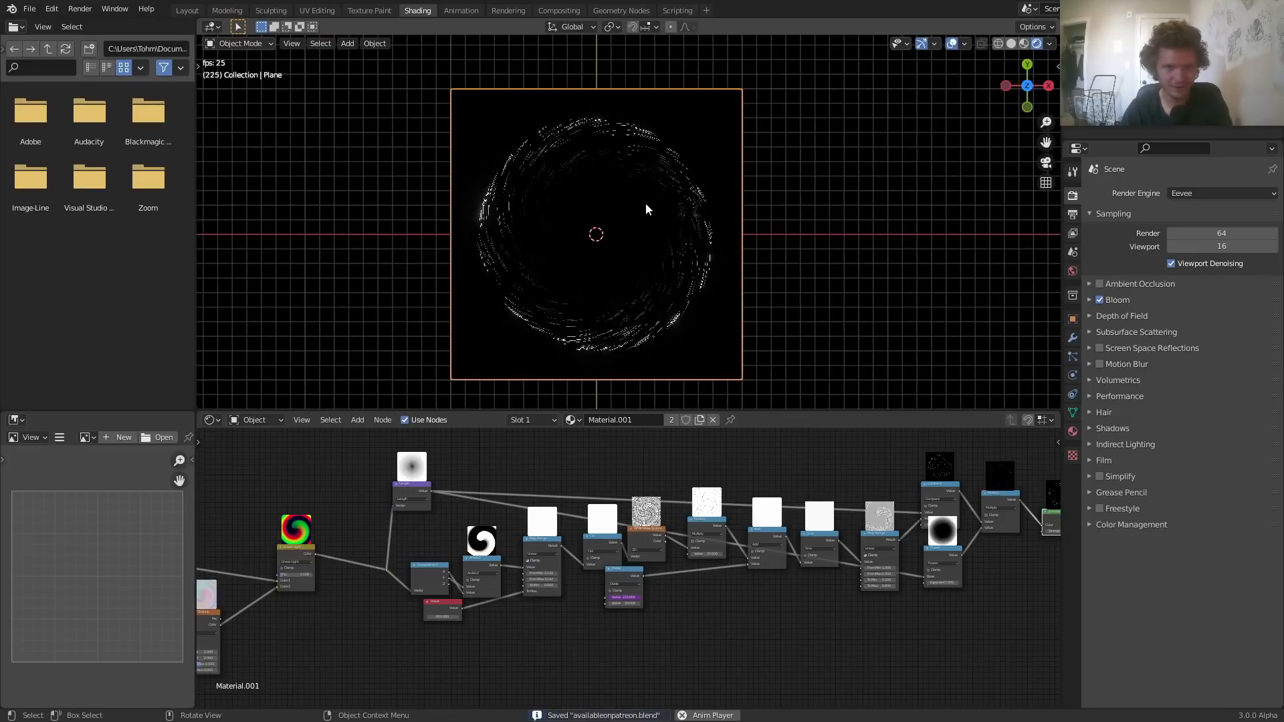
middle_drag(644, 203, 579, 211)
scroll(614, 226, up, 4)
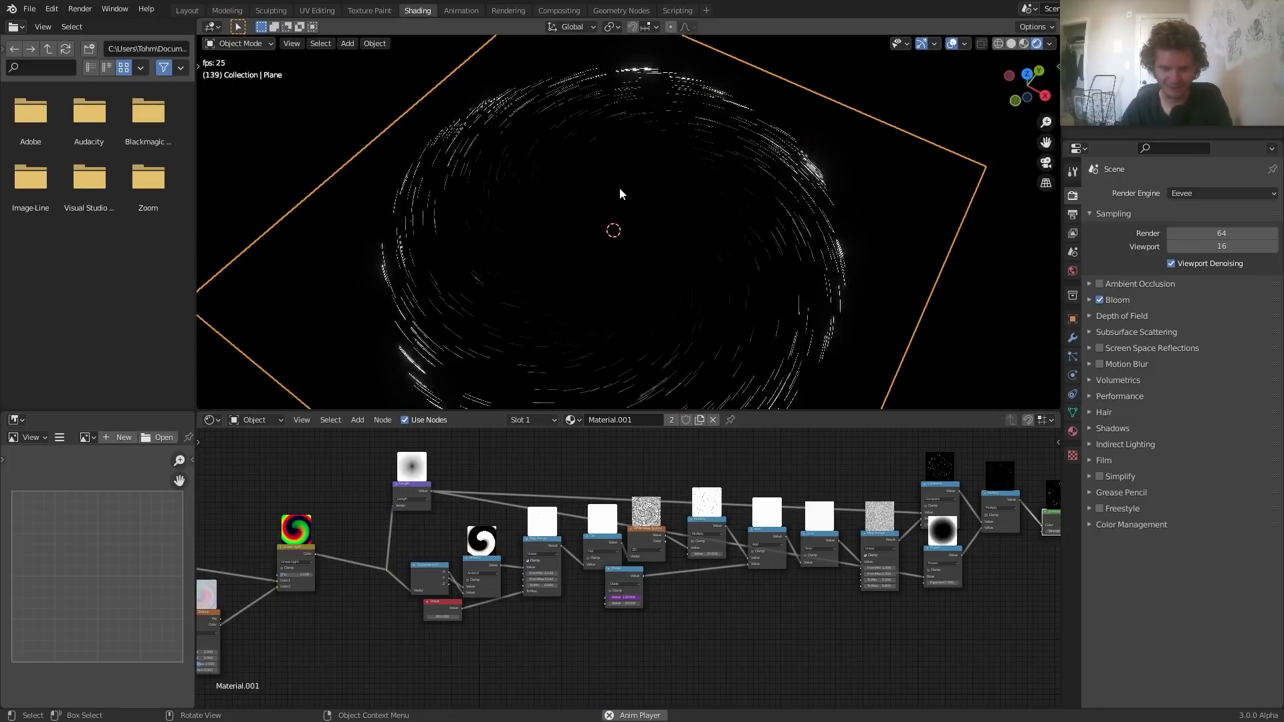
scroll(623, 194, down, 2)
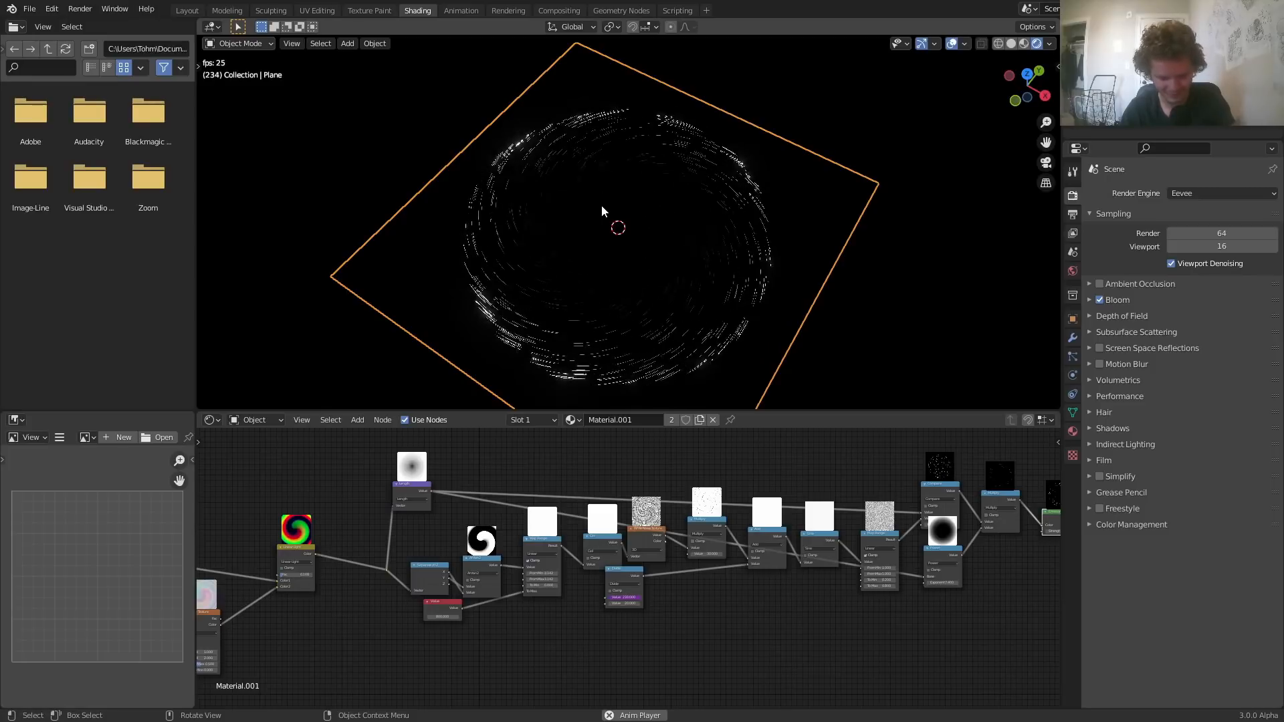
key(space)
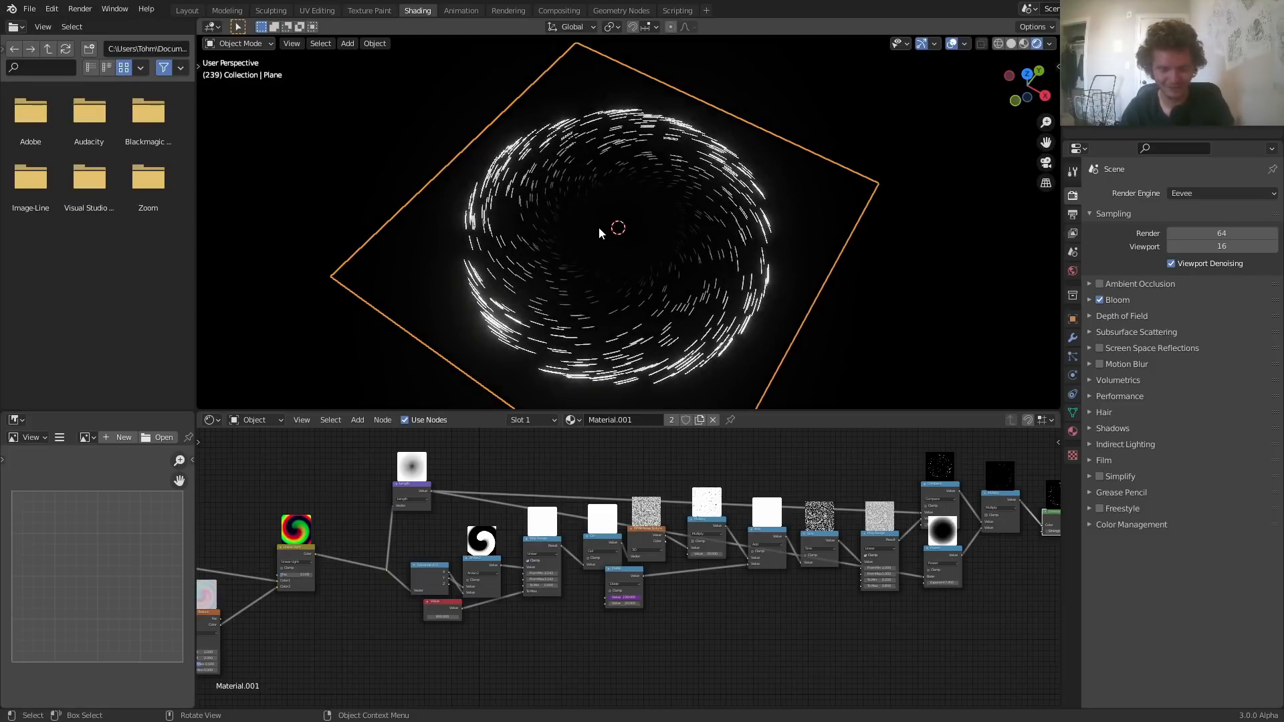
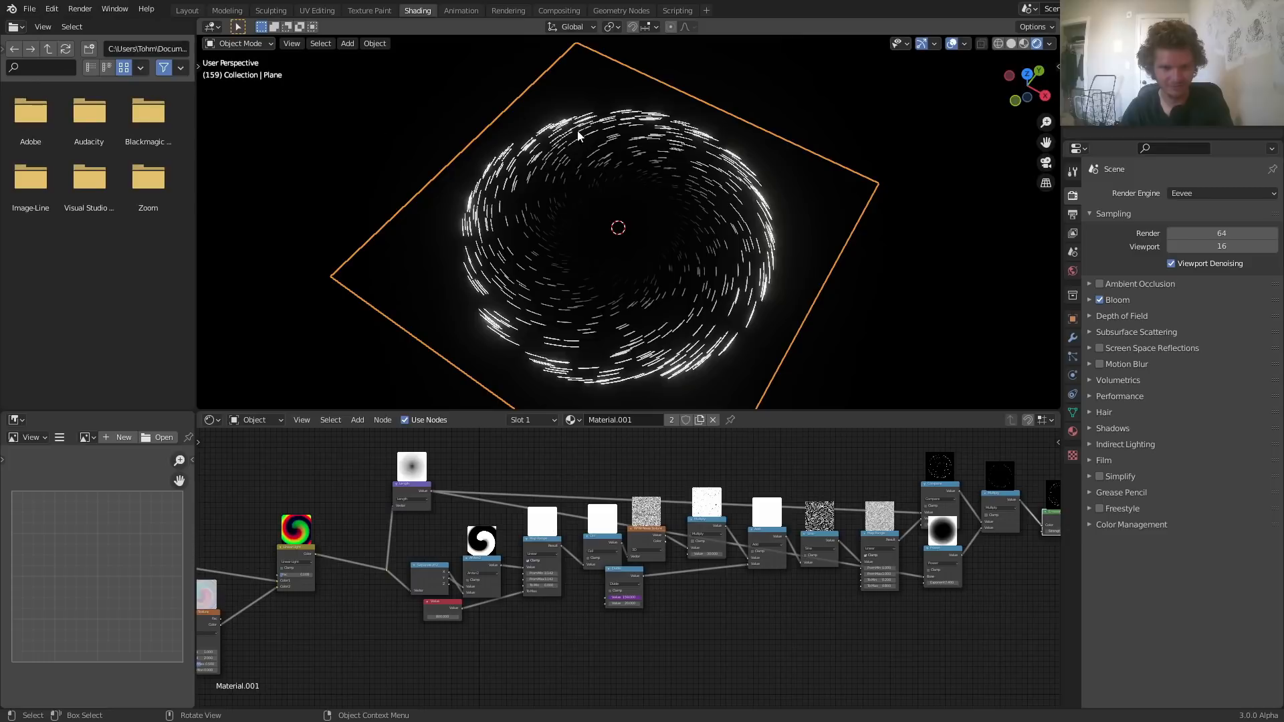
key(ctrl+s)
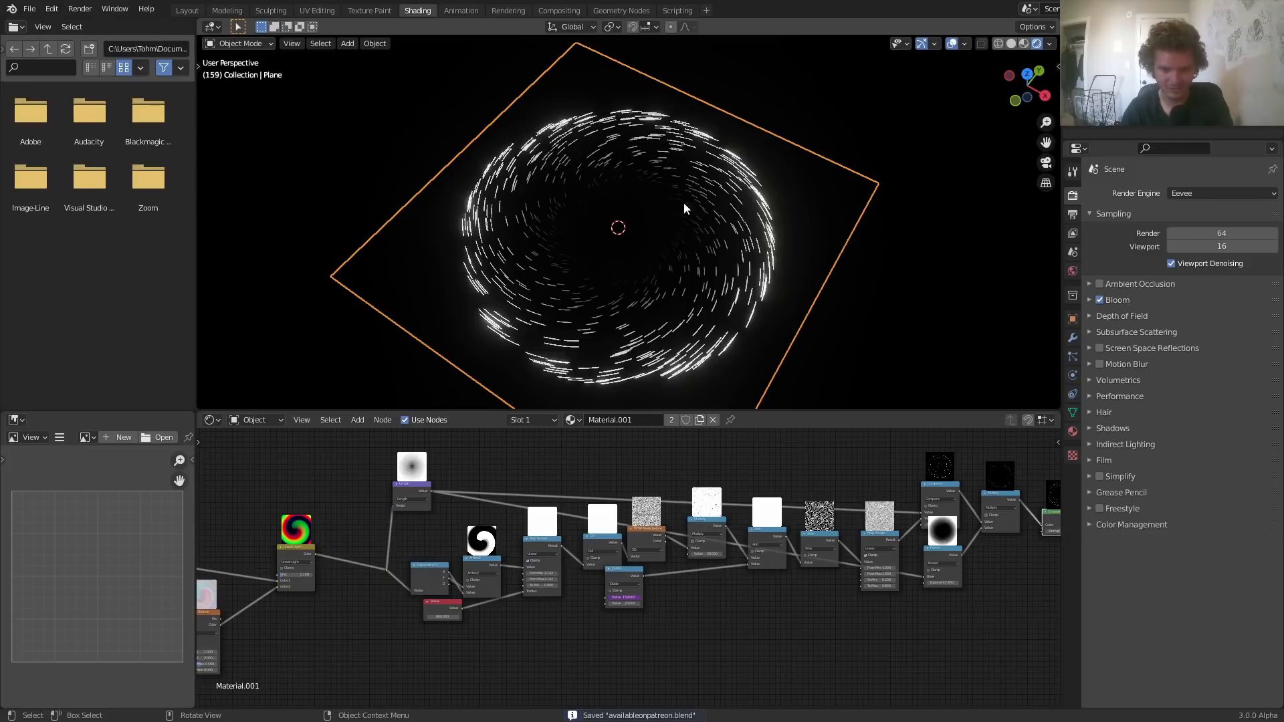
Purge the file's unused data-blocks and recursive unused data-blocks
click(27, 8)
click(26, 6)
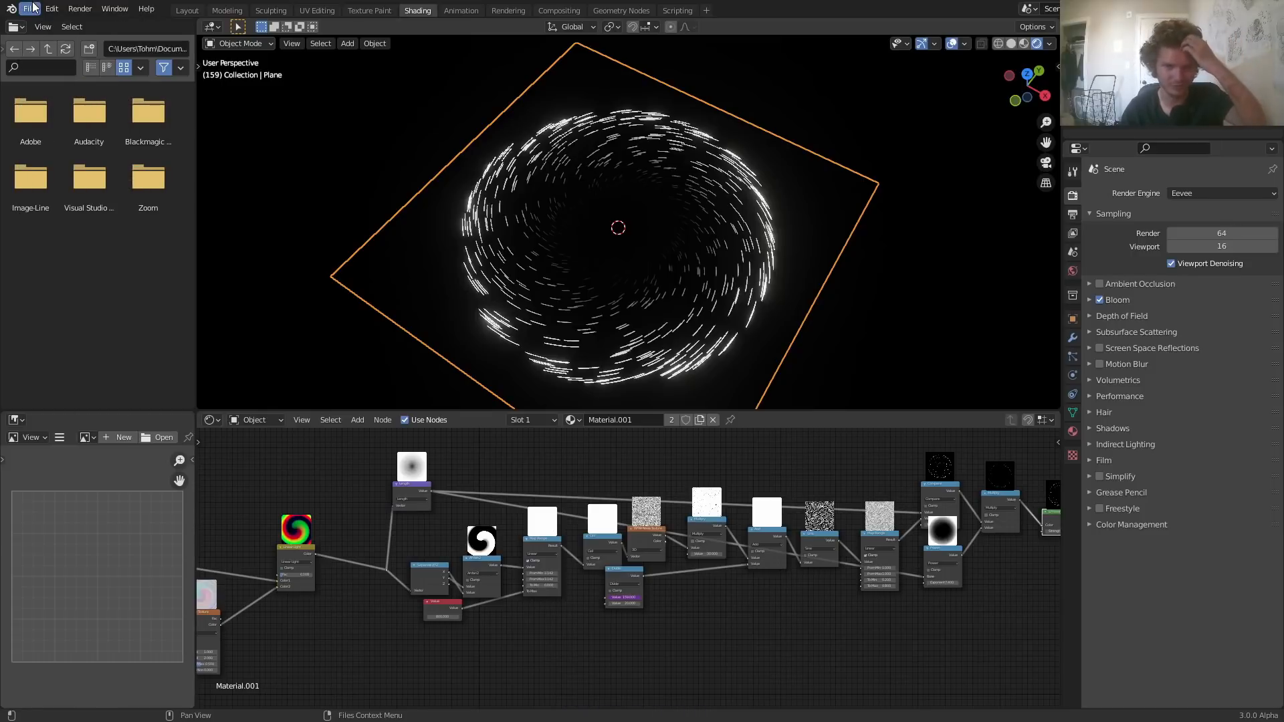
click(29, 10)
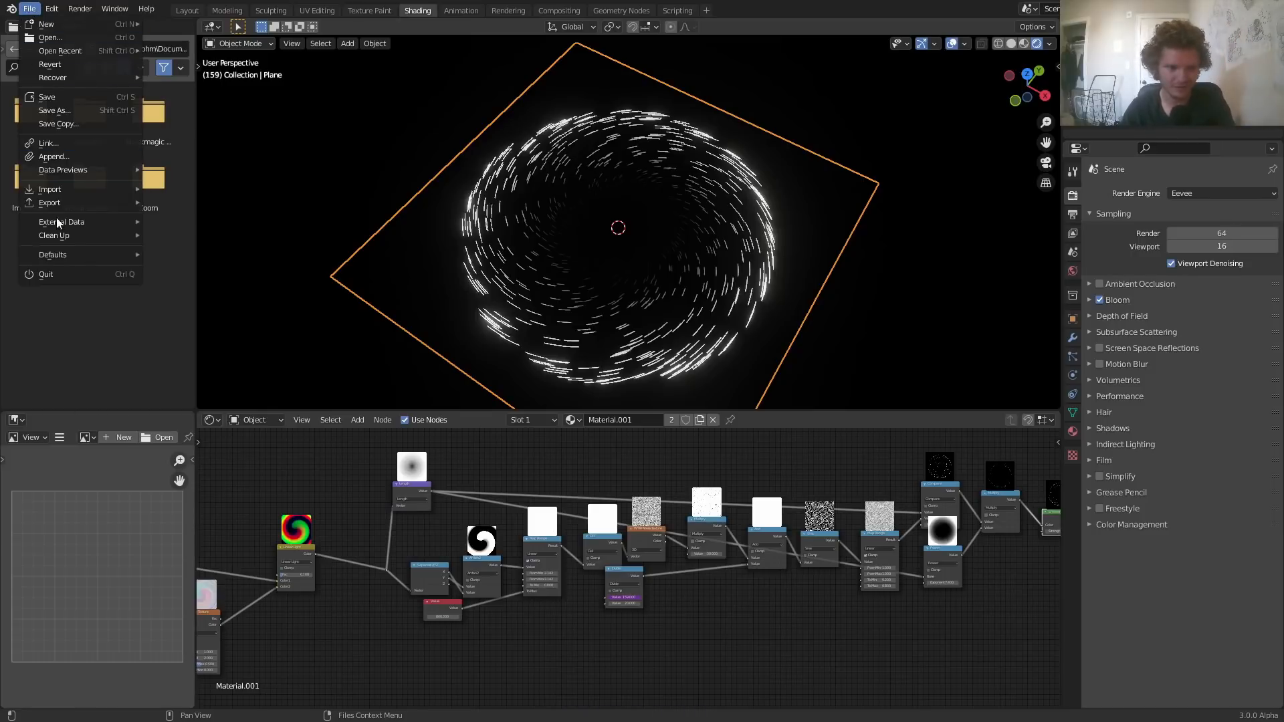
mouse_move(64, 236)
click(180, 239)
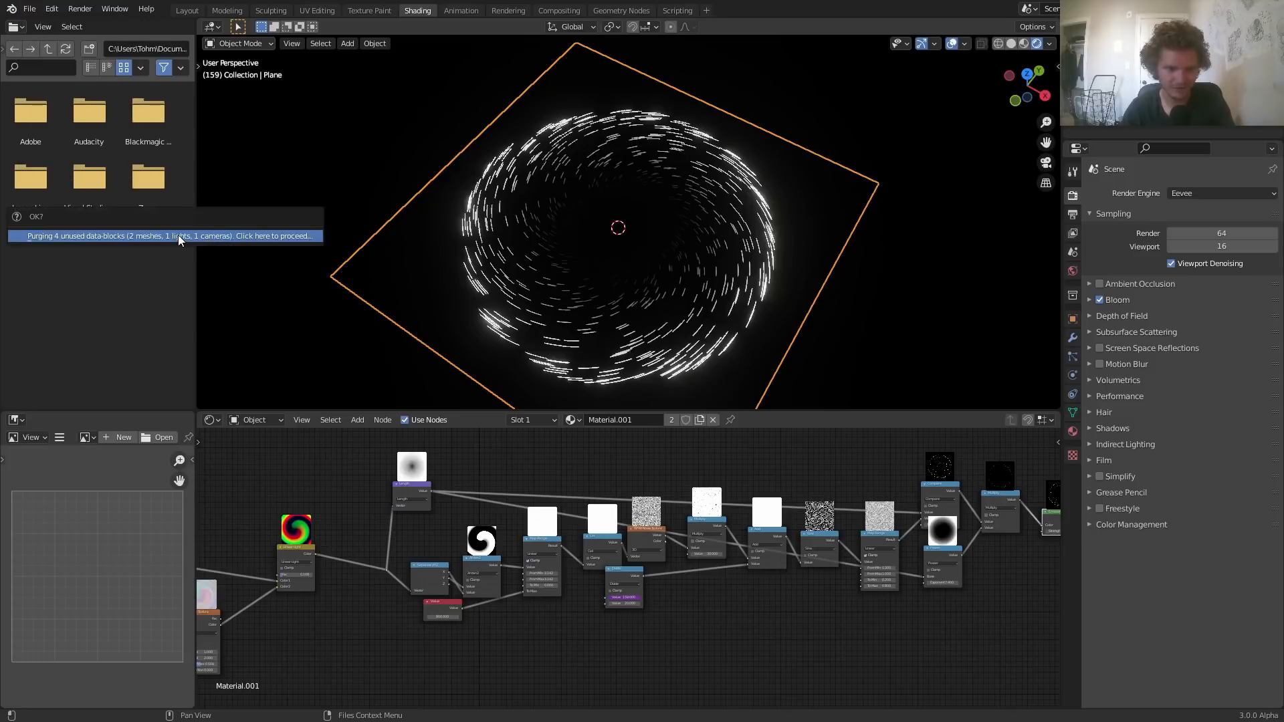
click(30, 8)
mouse_move(64, 235)
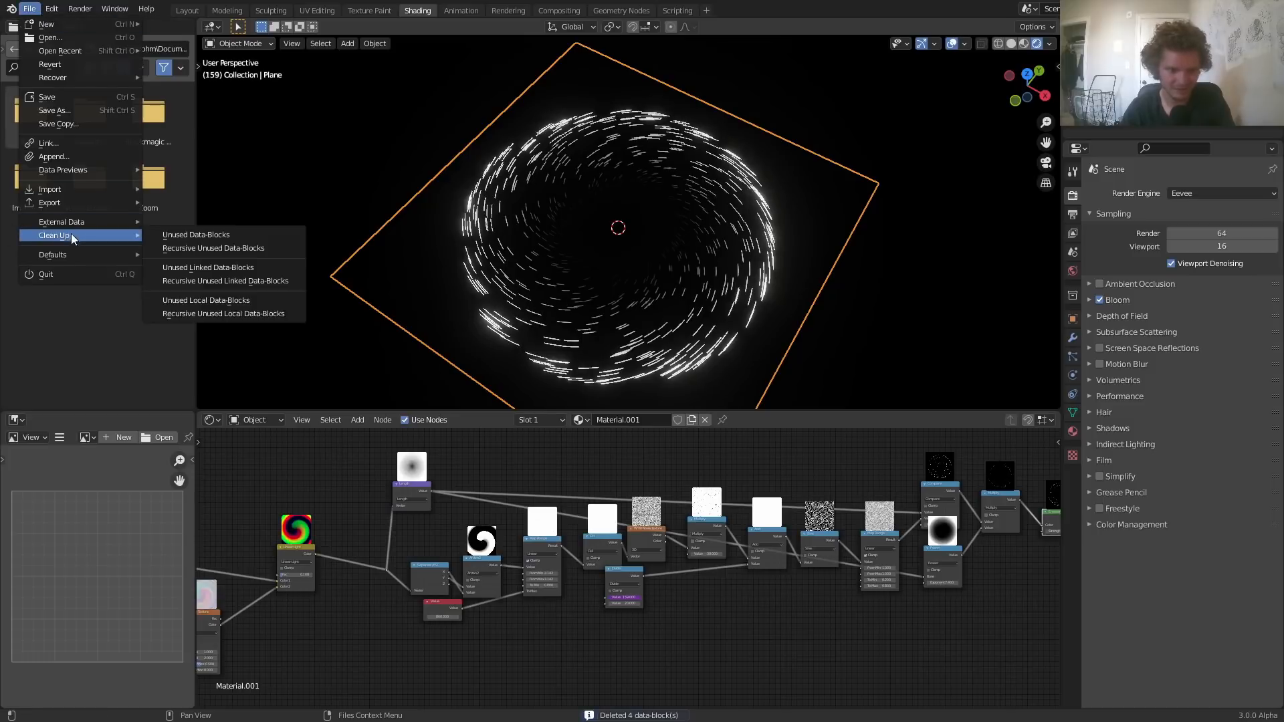
click(195, 249)
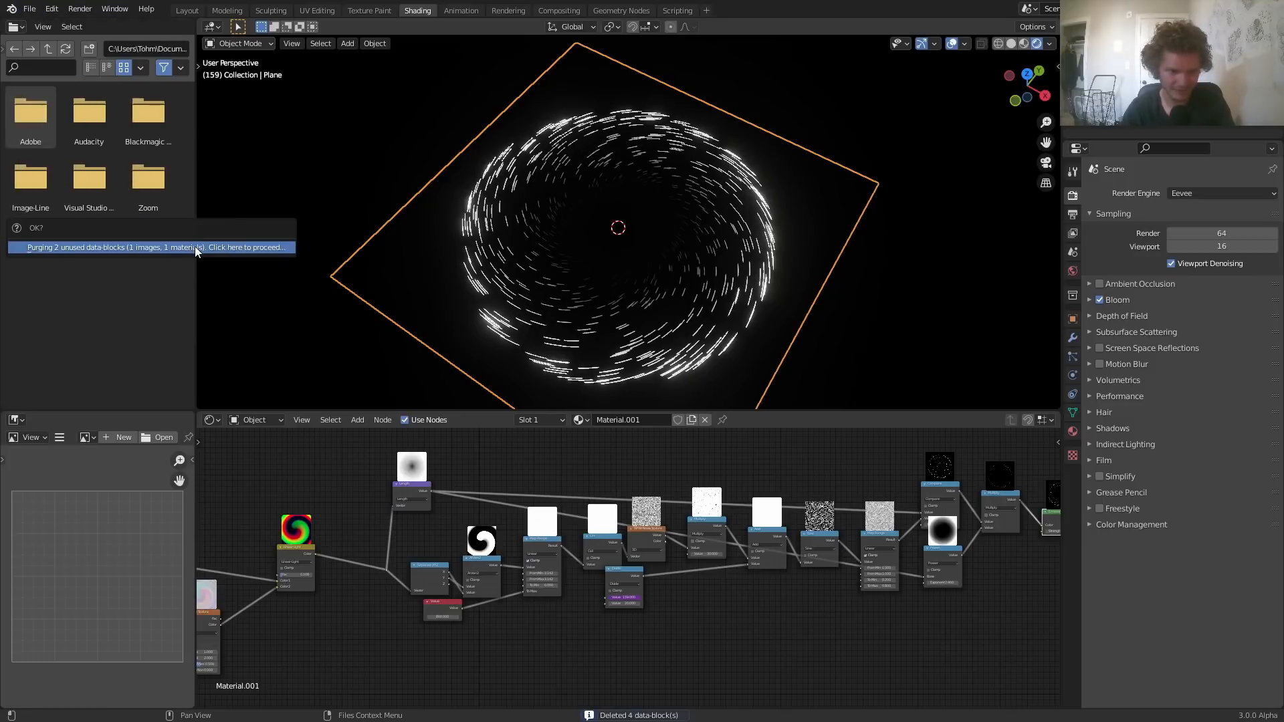
Enable automatic packing of resources for the file and save it
click(29, 8)
mouse_move(71, 198)
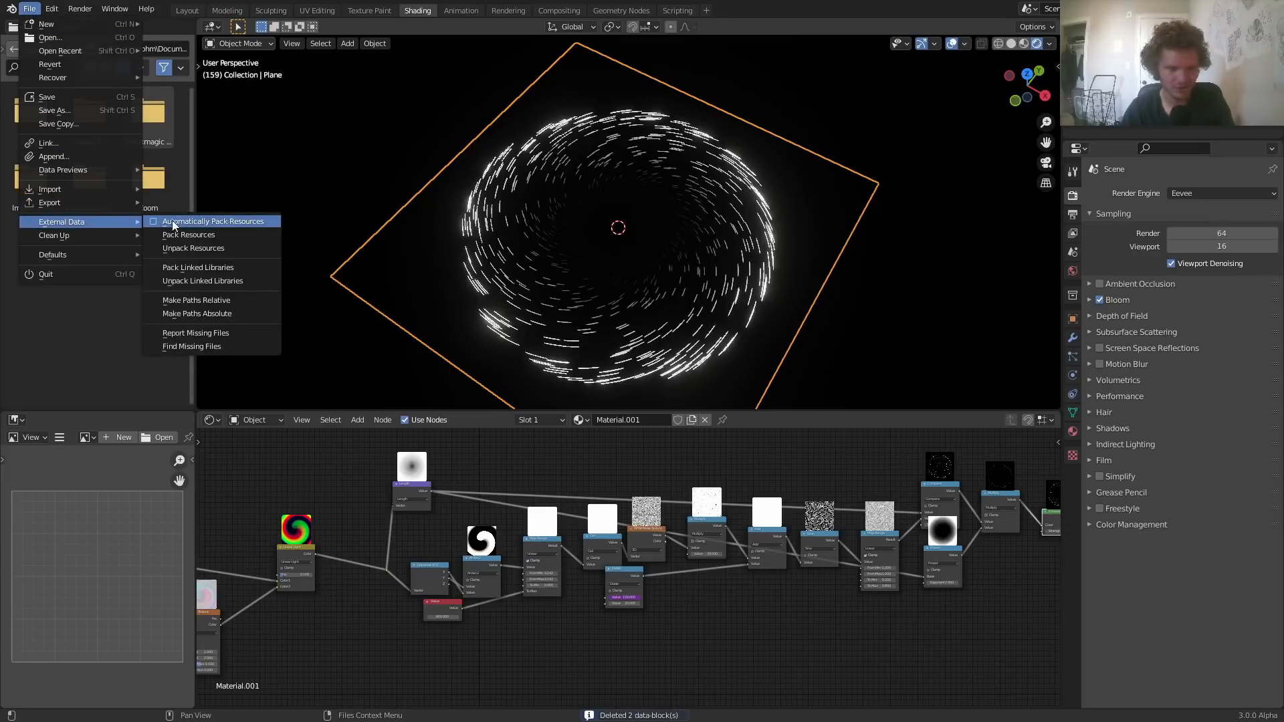
click(155, 221)
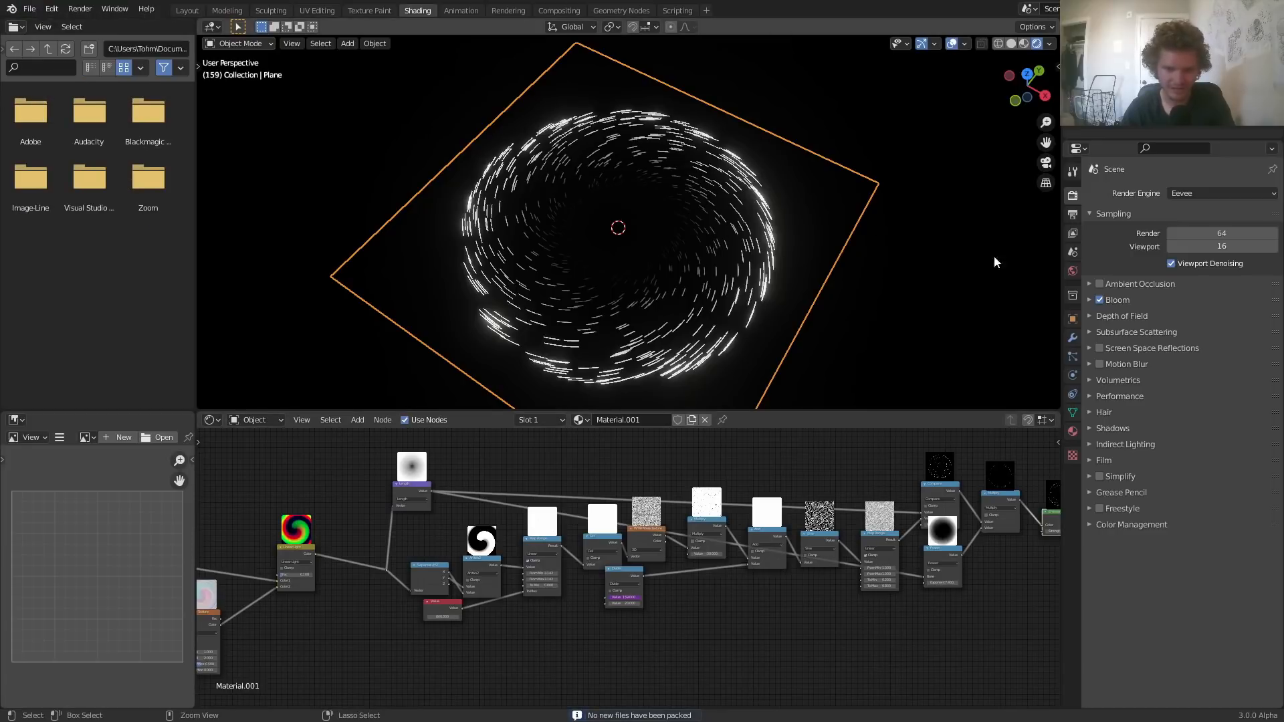
key(ctrl+s)
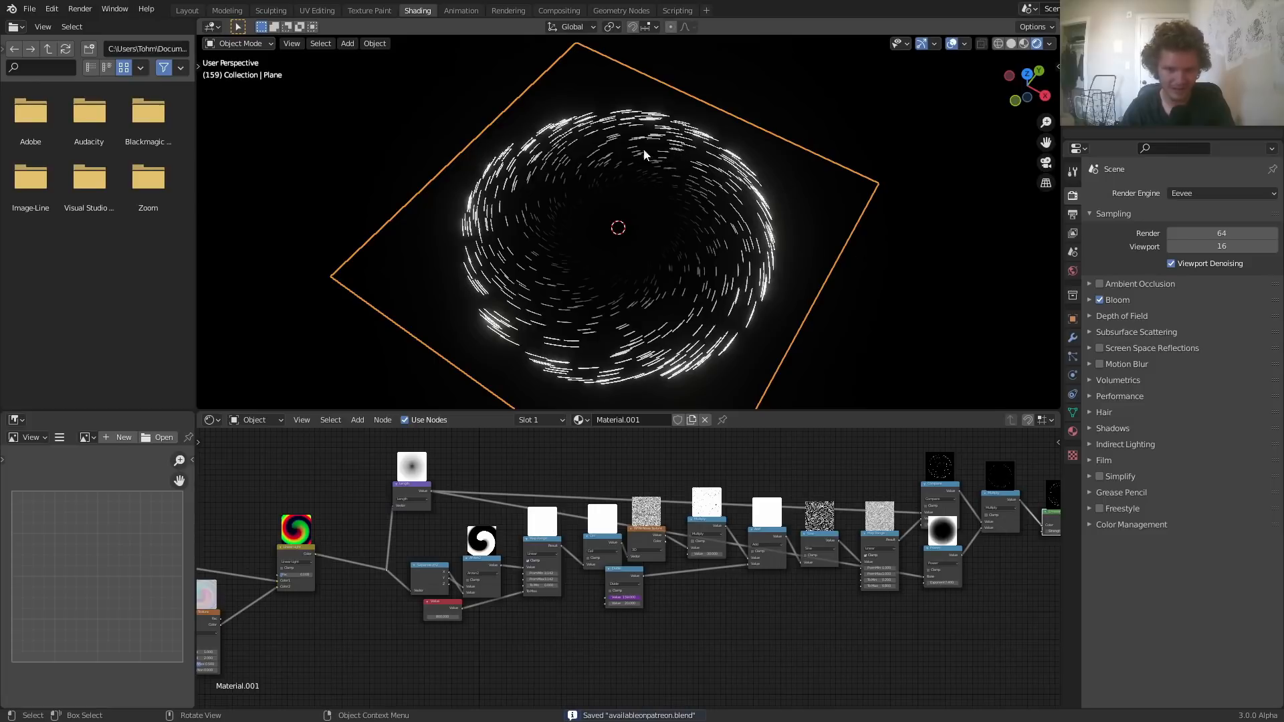
middle_drag(616, 158, 713, 205)
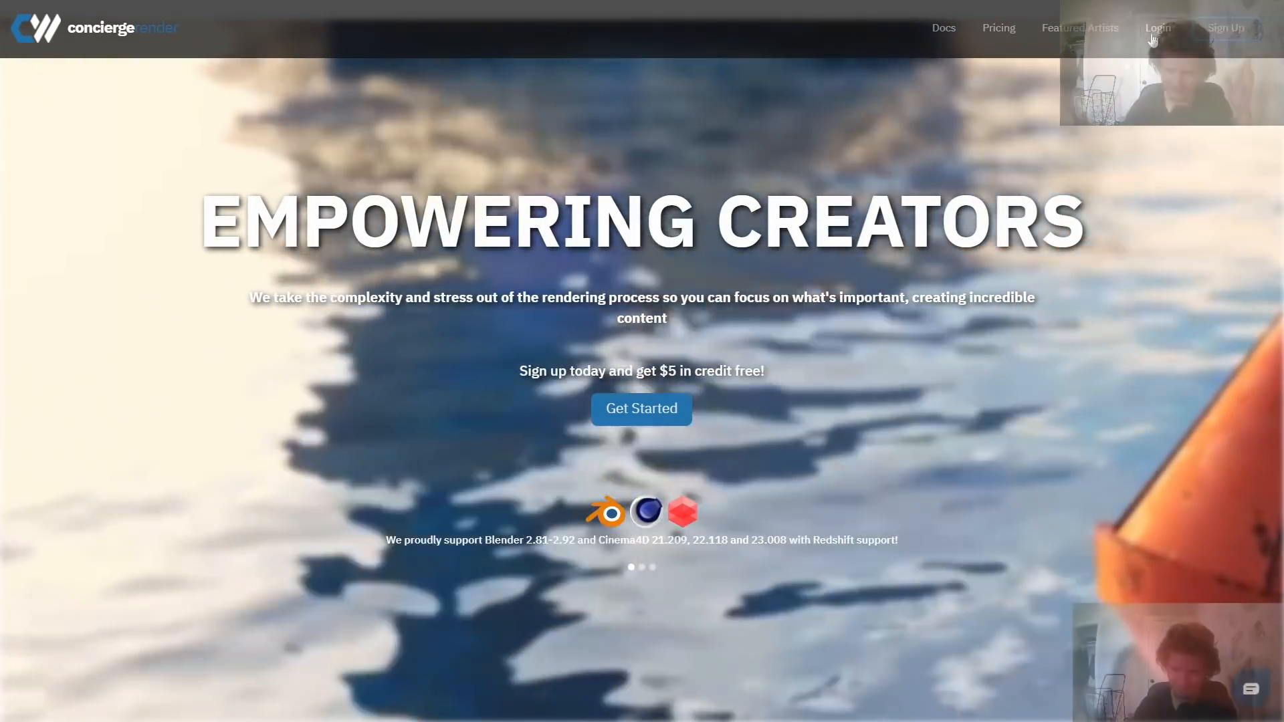
Log in to Concierge Render in the browser and upload availableonpatreon.blend from the Desktop
click(1150, 37)
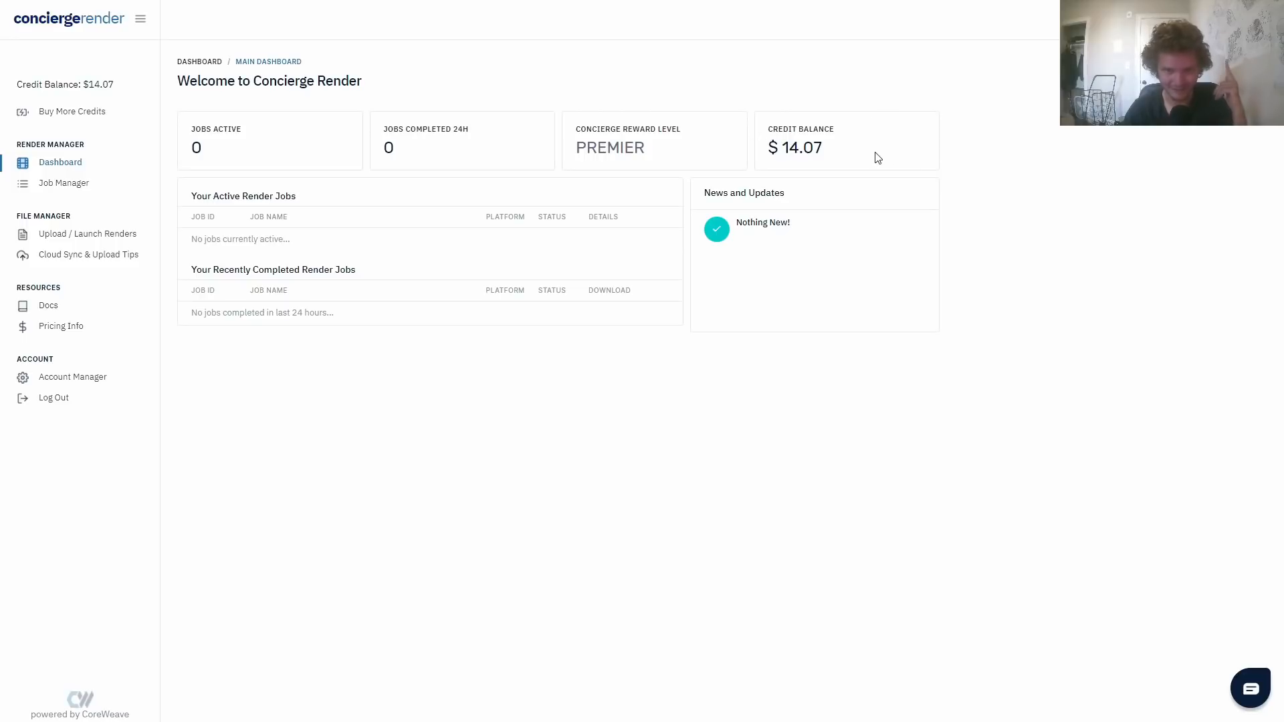
click(60, 236)
click(218, 179)
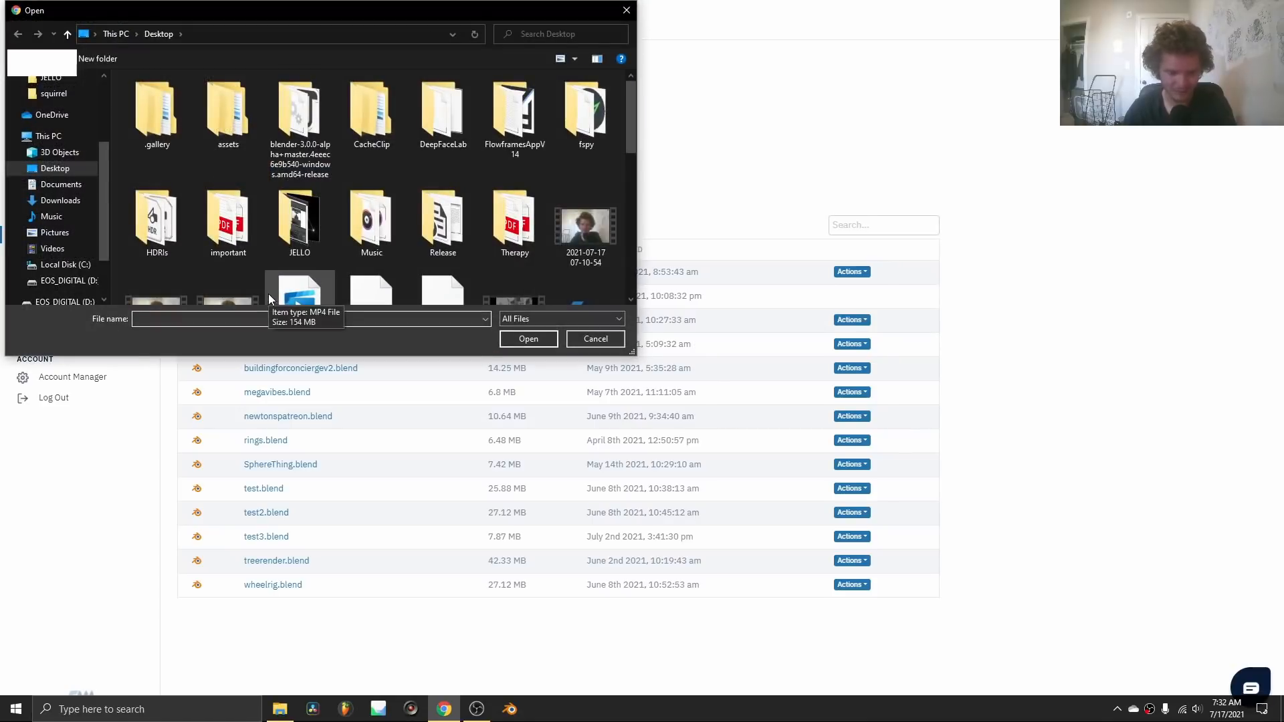
text(ava)
click(165, 333)
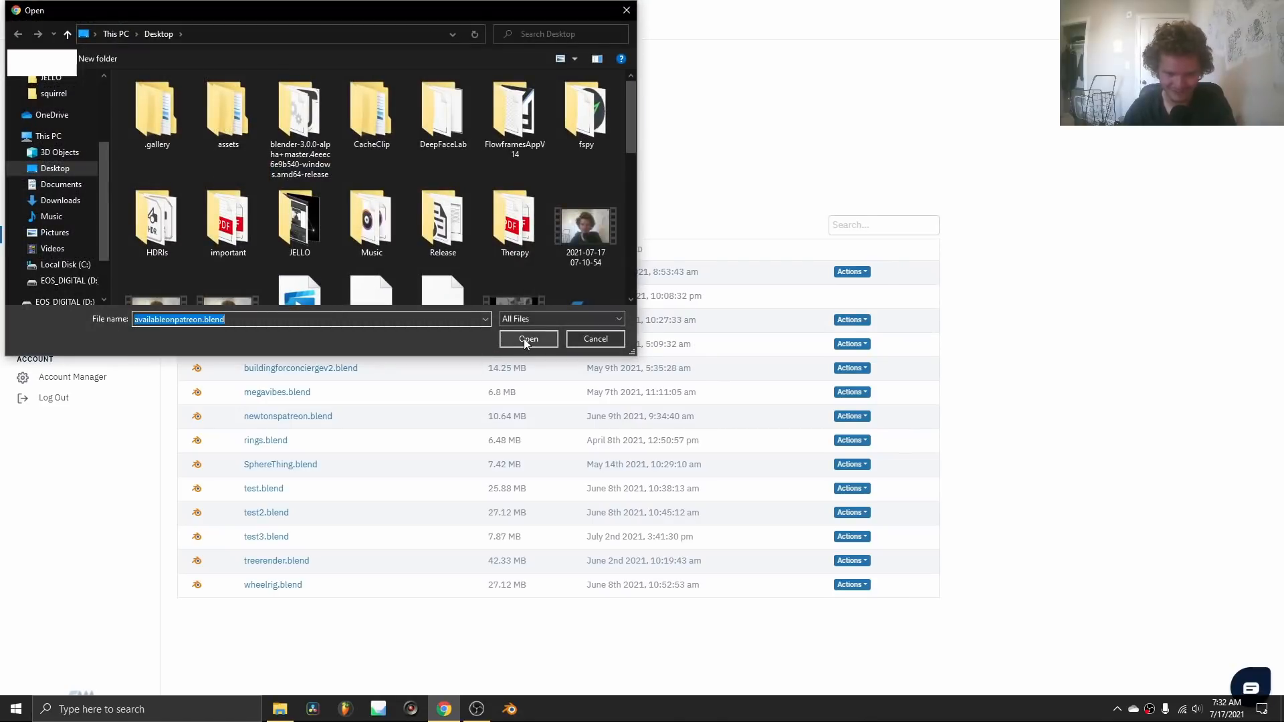
click(526, 339)
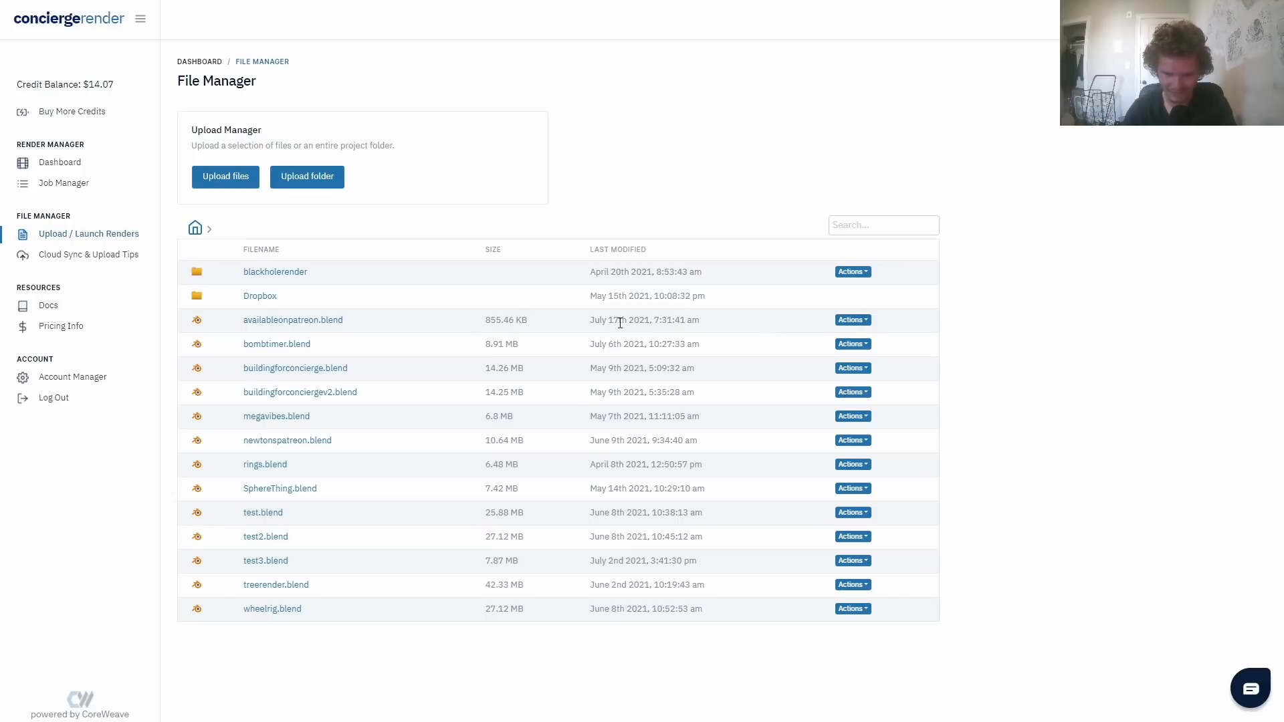
Launch a Blender 2.93 Eevee animation render of availableonpatreon.blend, frames 1 to 250, at native resolution on the Eevee Optimized Server
click(848, 320)
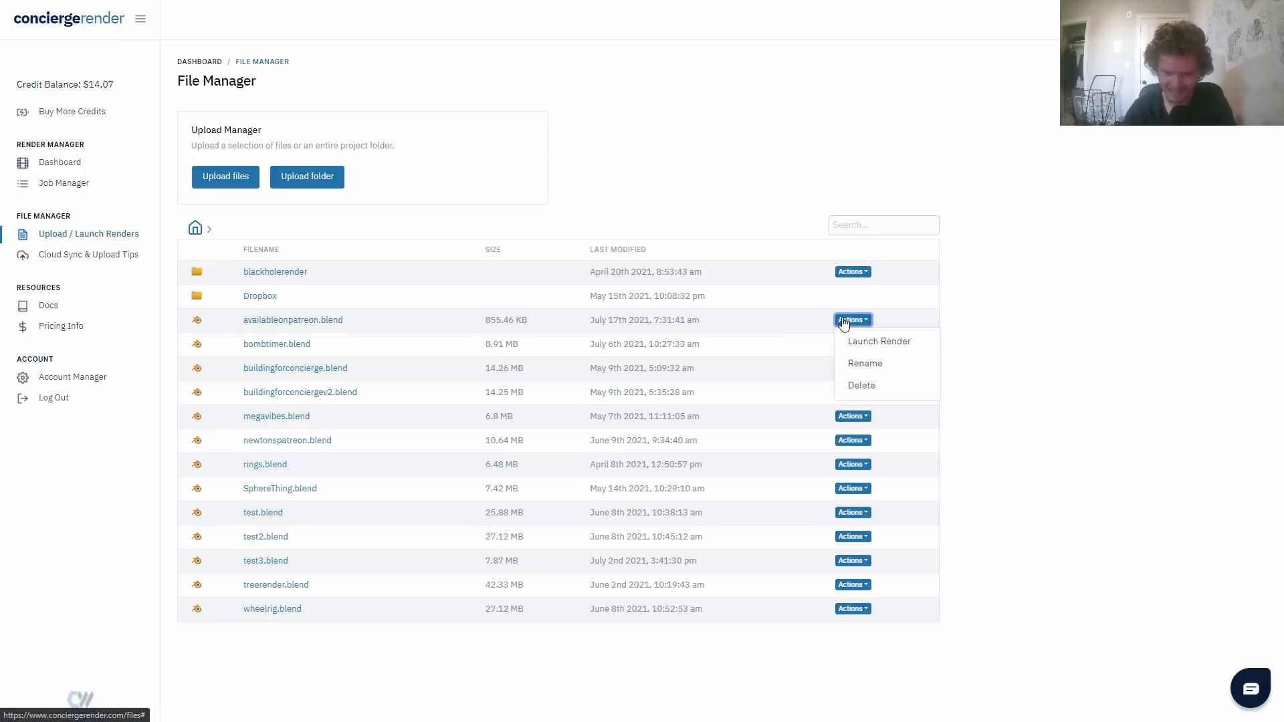
click(880, 340)
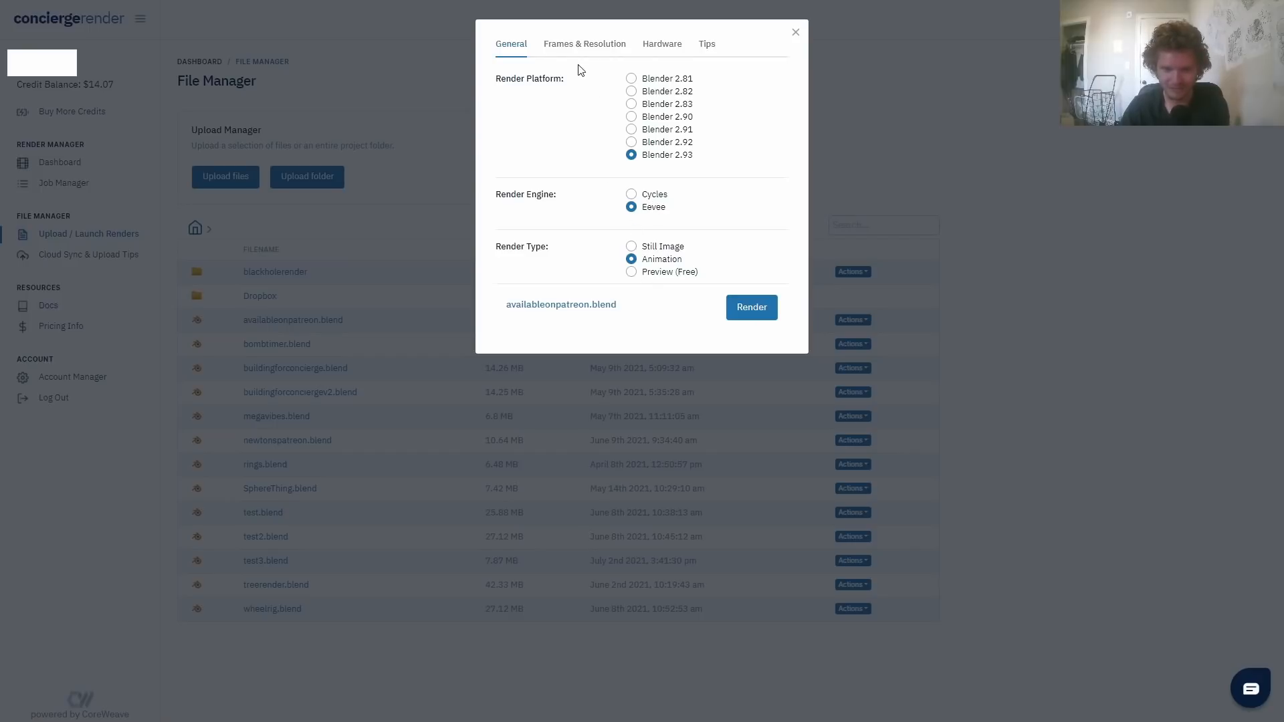
click(573, 45)
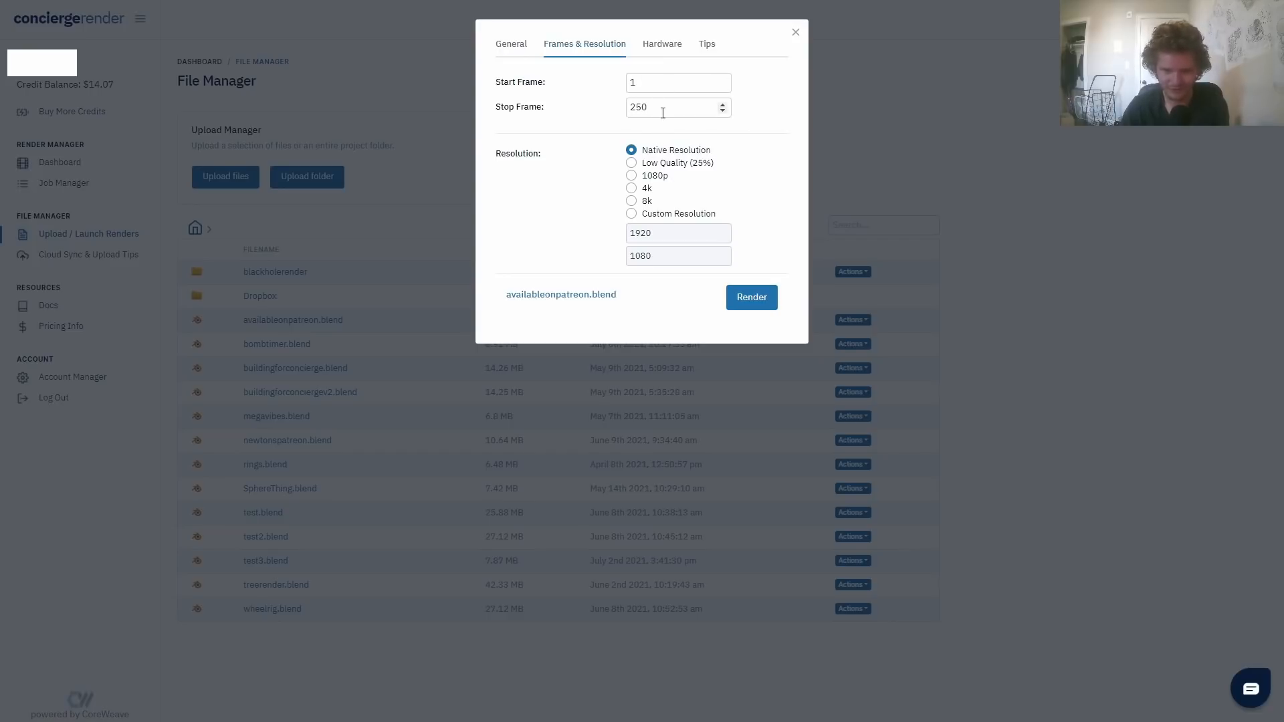
click(672, 52)
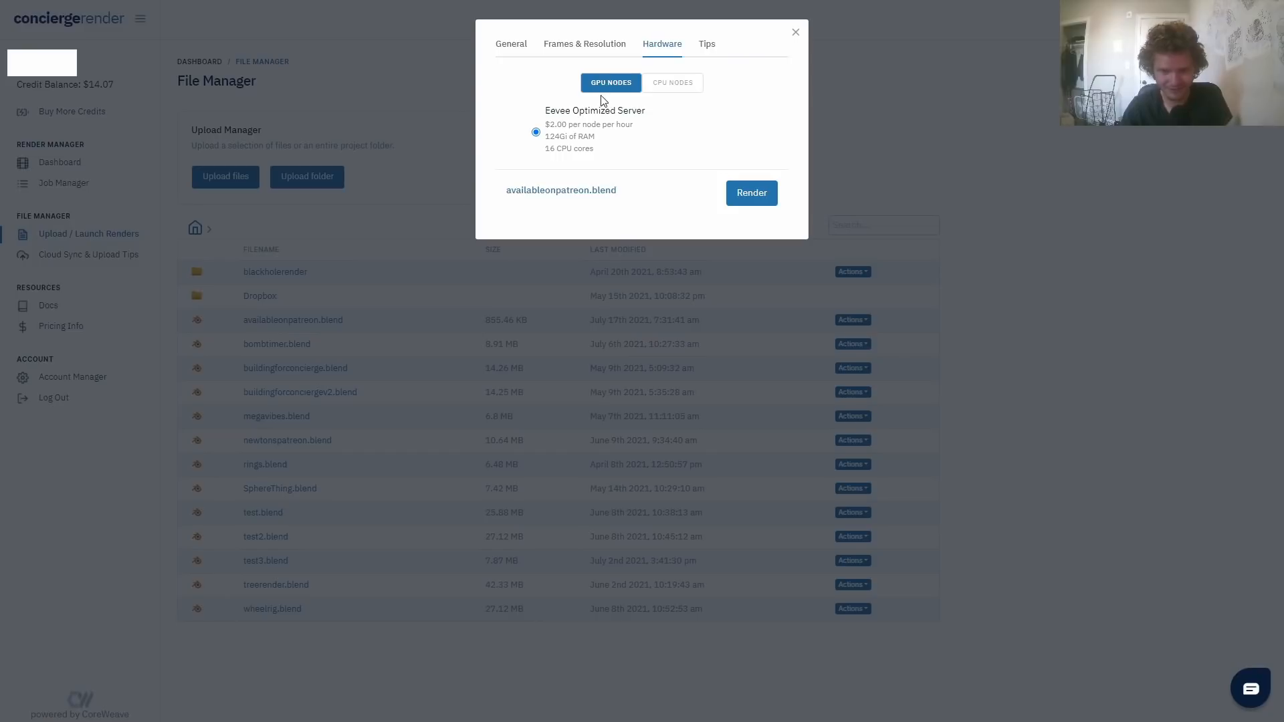
click(762, 194)
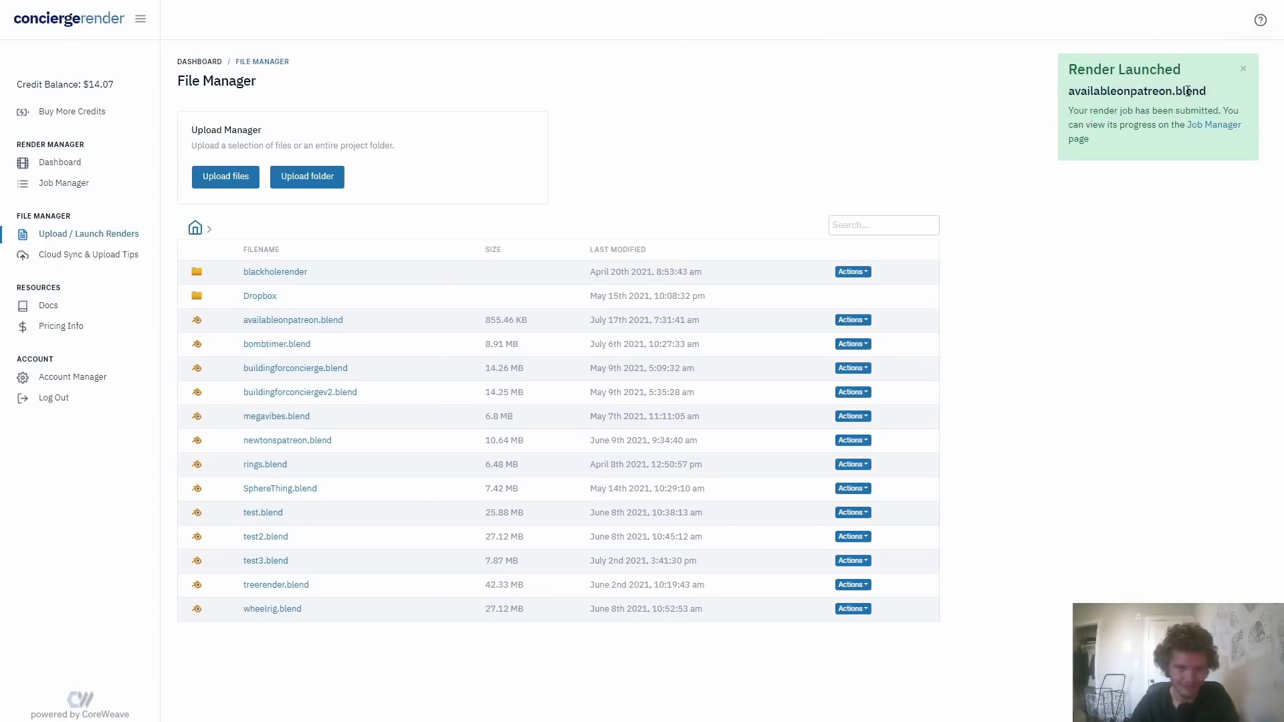
Open the details of the availableonpatreon.blend render job and preview the rendered frame 0009.png
click(1225, 132)
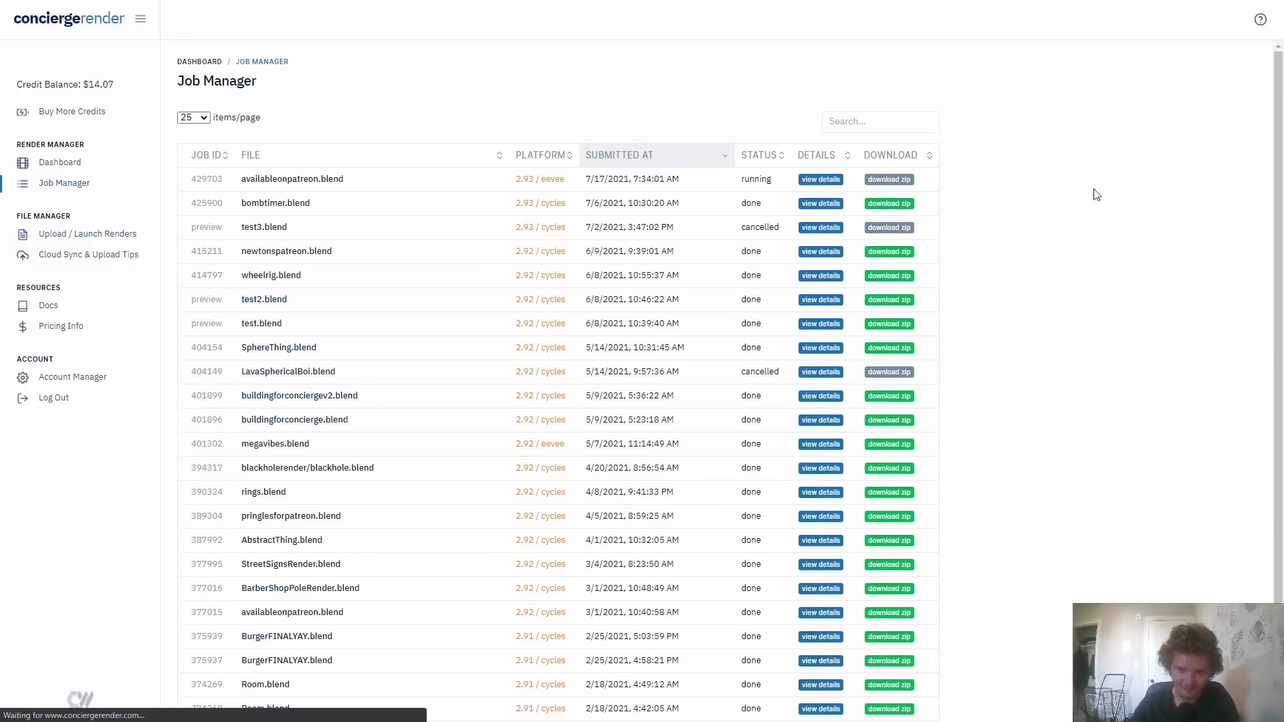
click(829, 183)
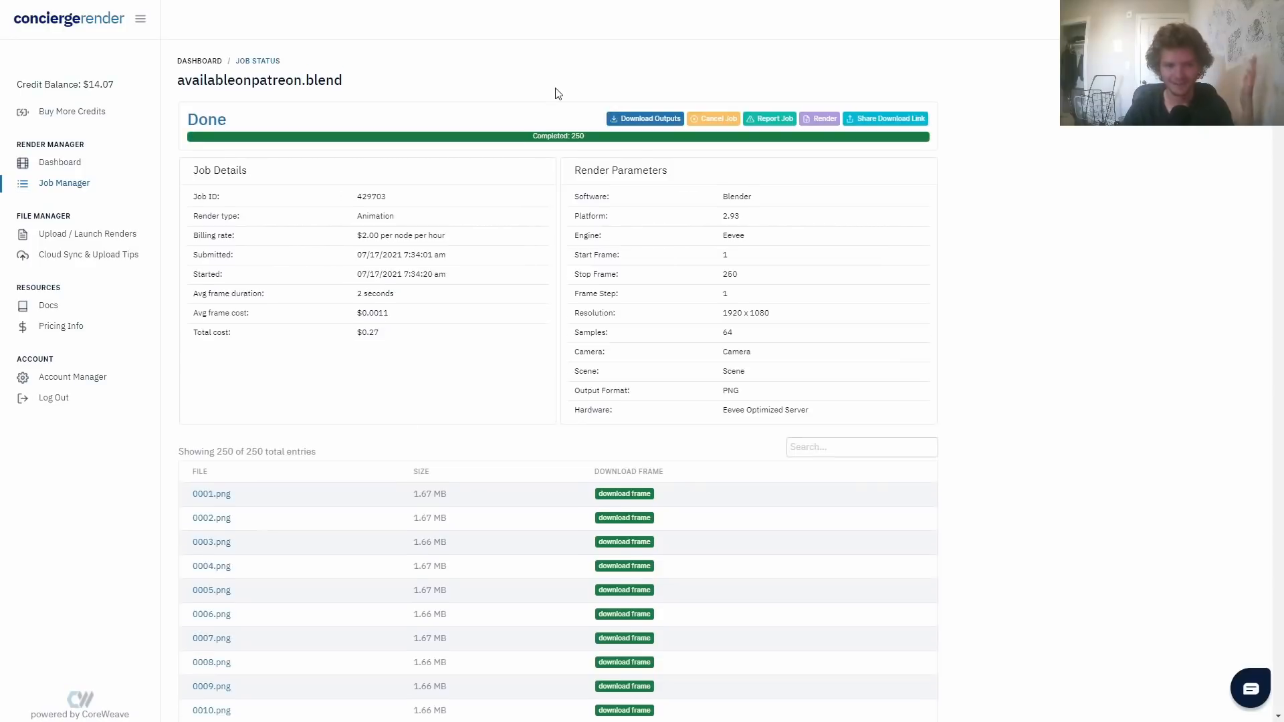
scroll(562, 107, down, 10)
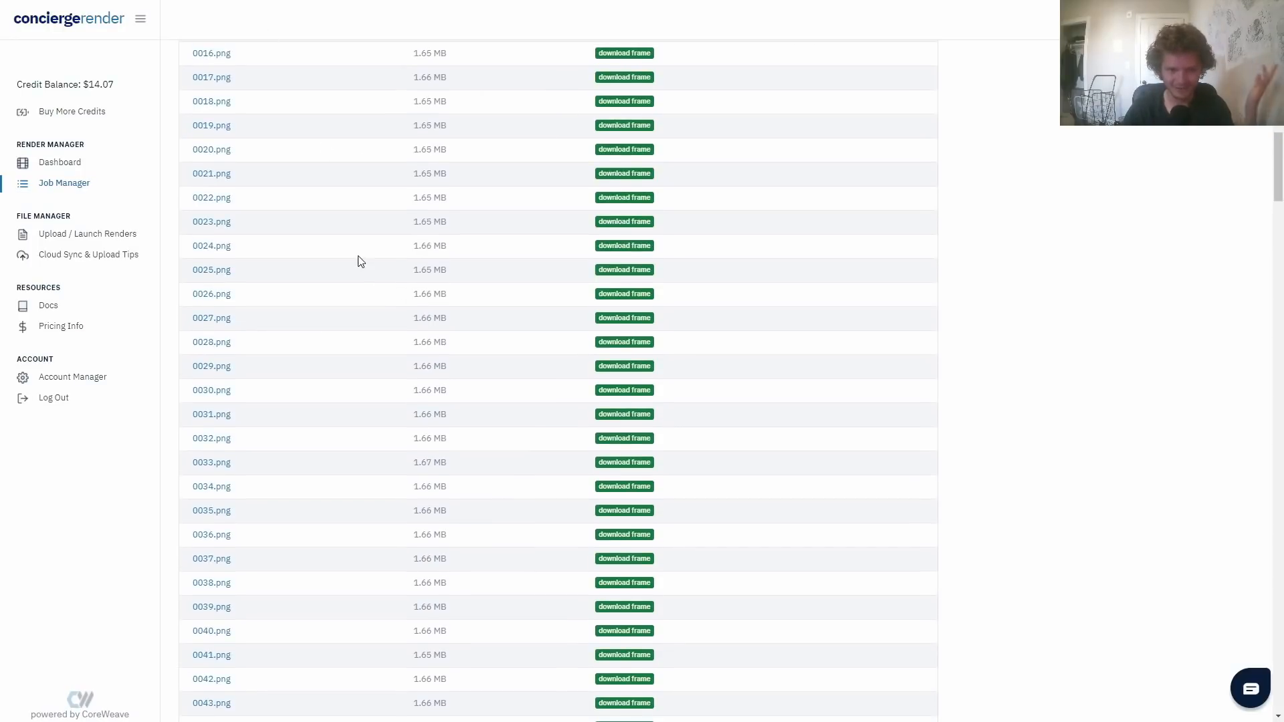
scroll(361, 261, up, 5)
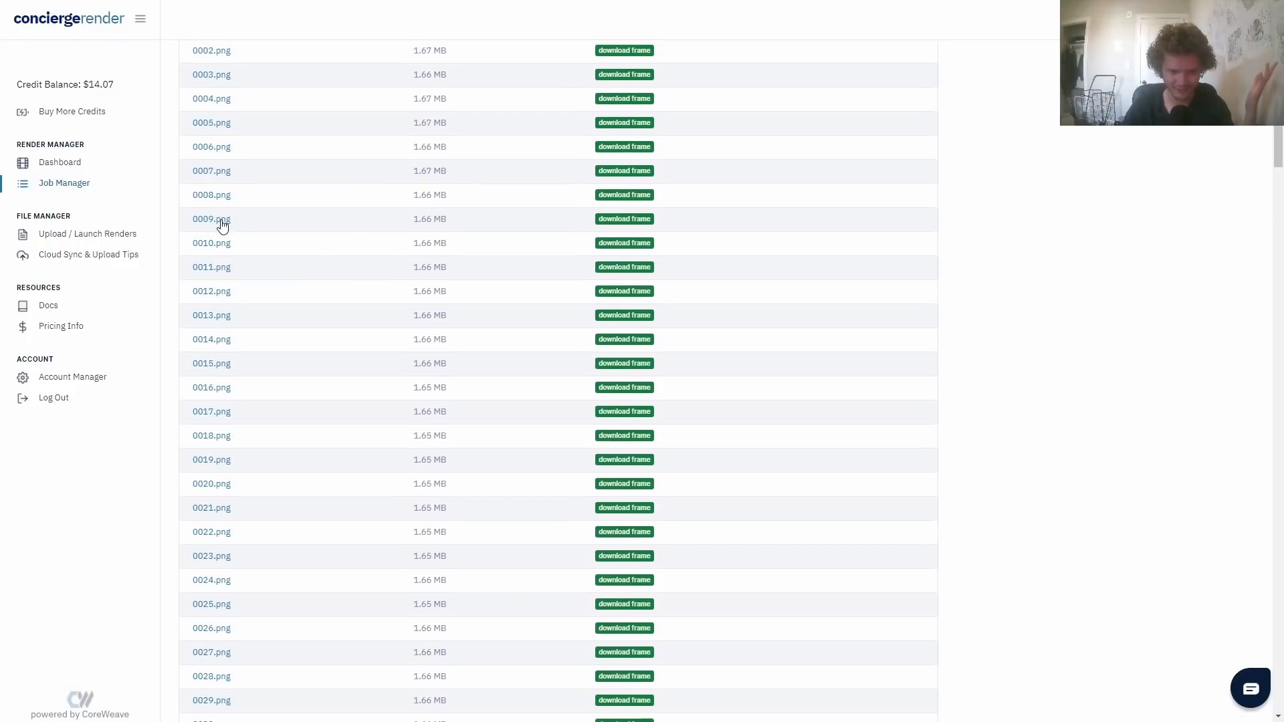
click(218, 219)
click(793, 39)
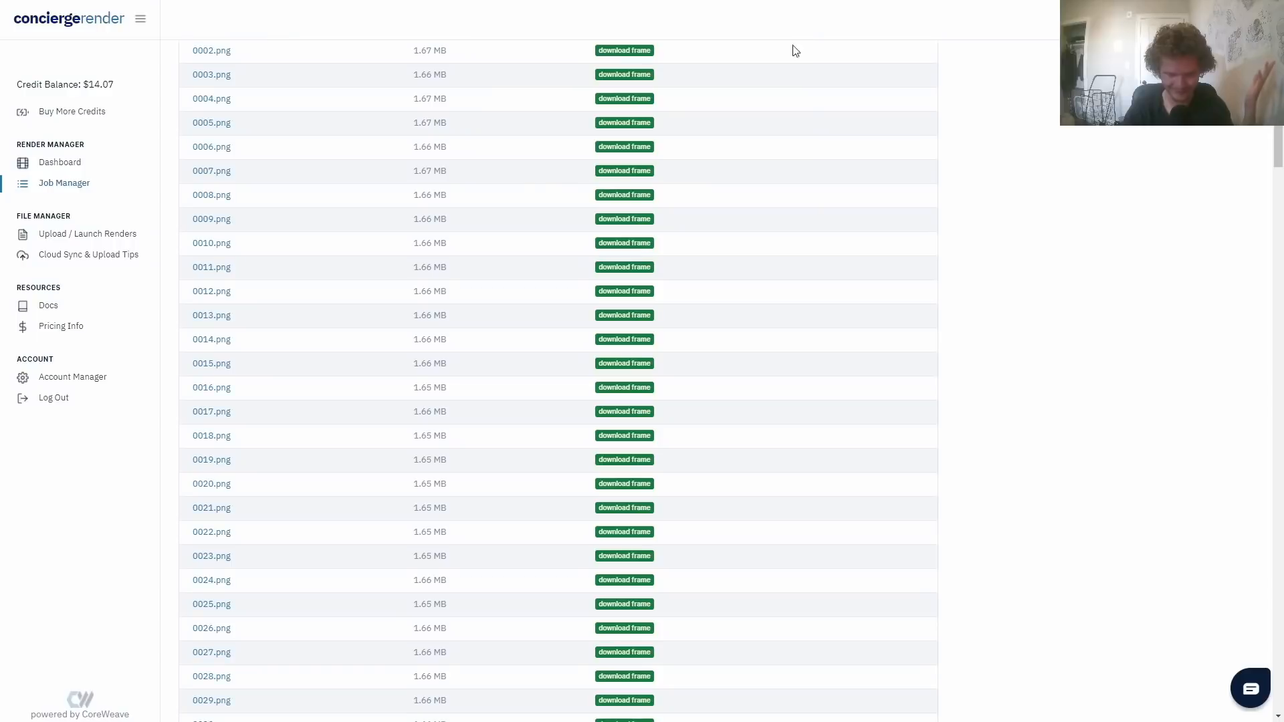
scroll(528, 174, up, 7)
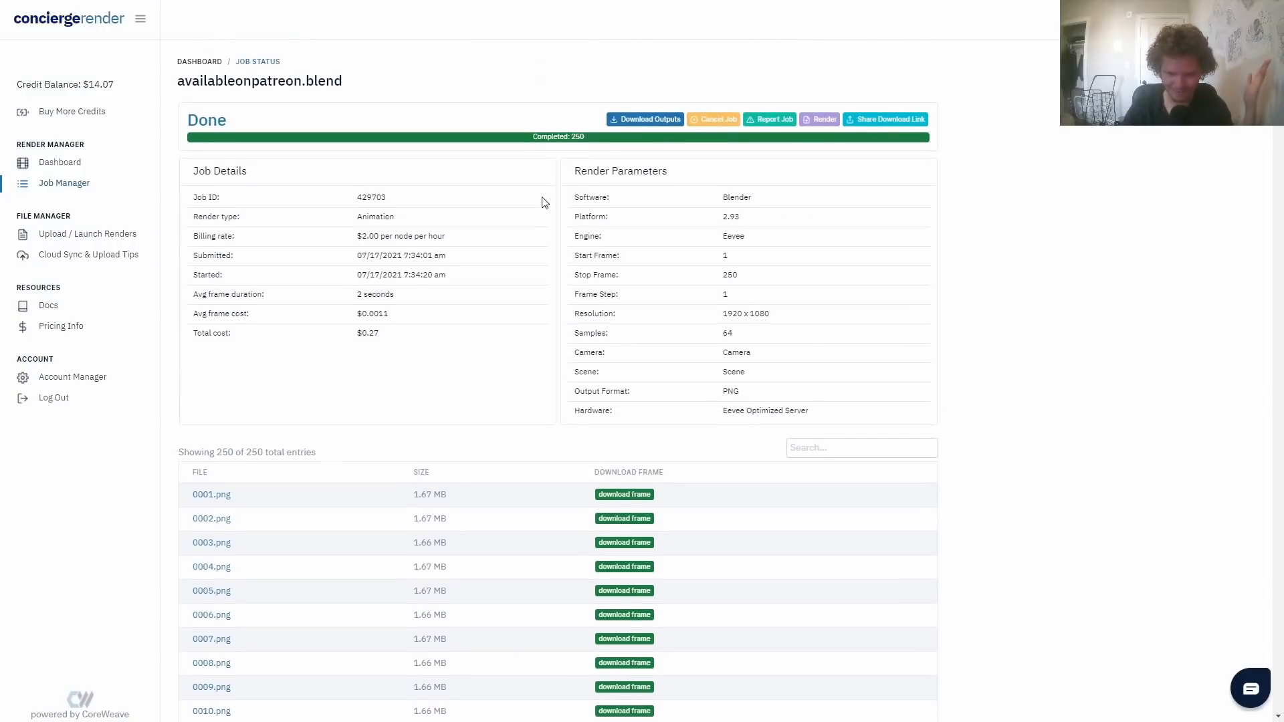